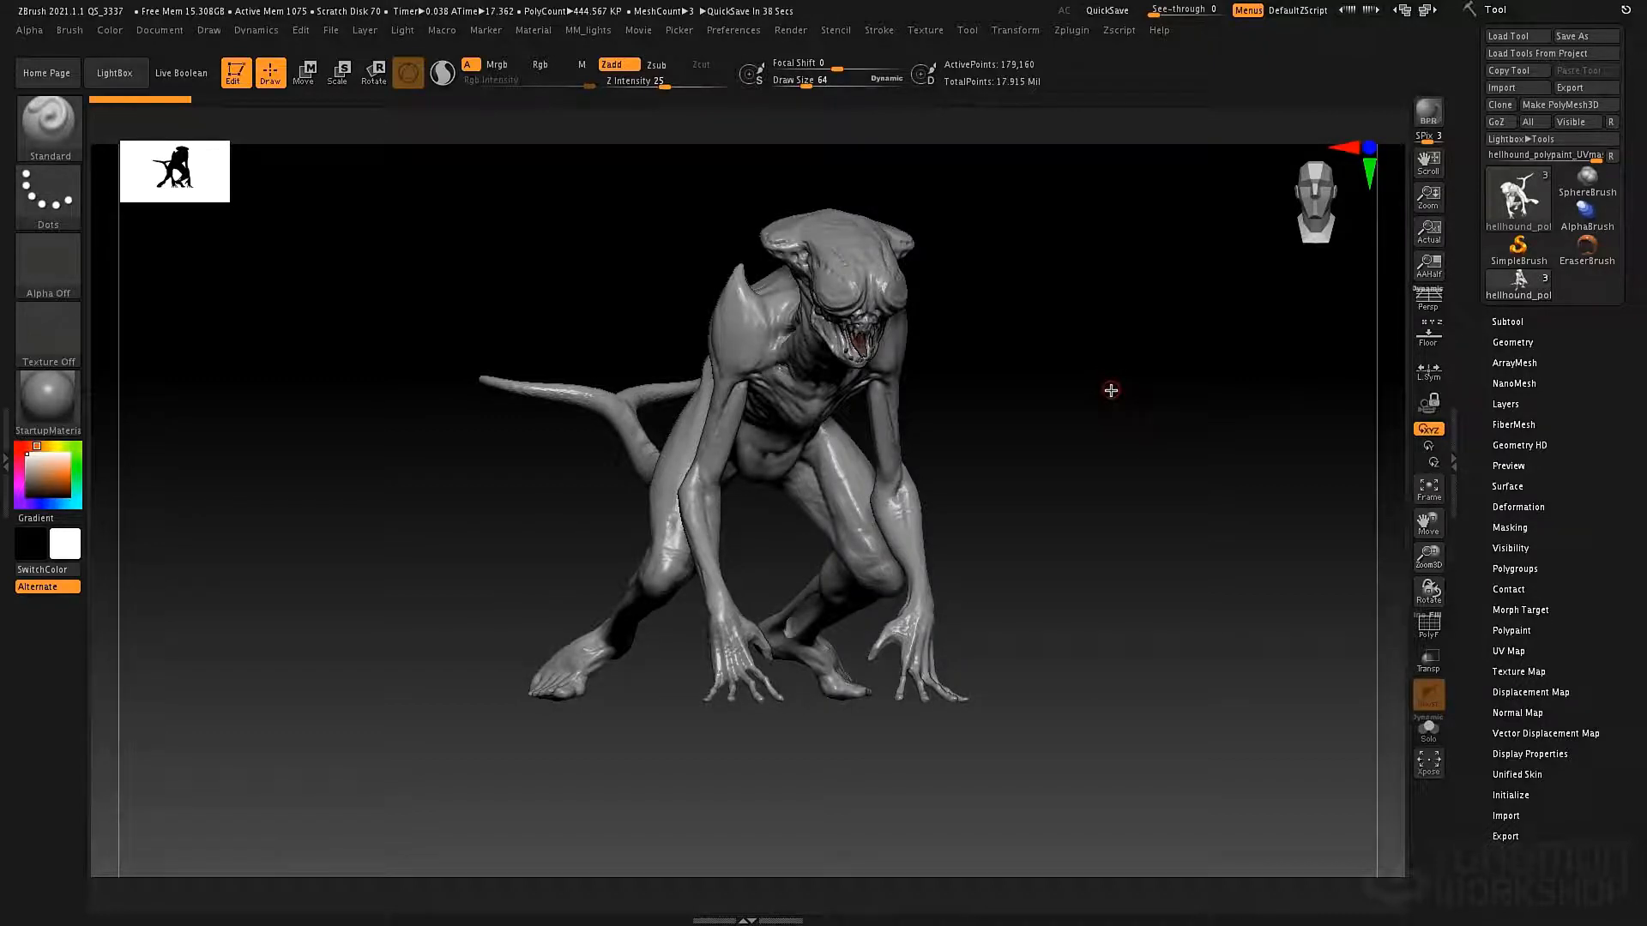
- Turn on the polyframe display so the creature's polygroup colours and wireframe are shown together
left_click_drag(1110, 390, 1202, 438, "shift")
key("shift+f")
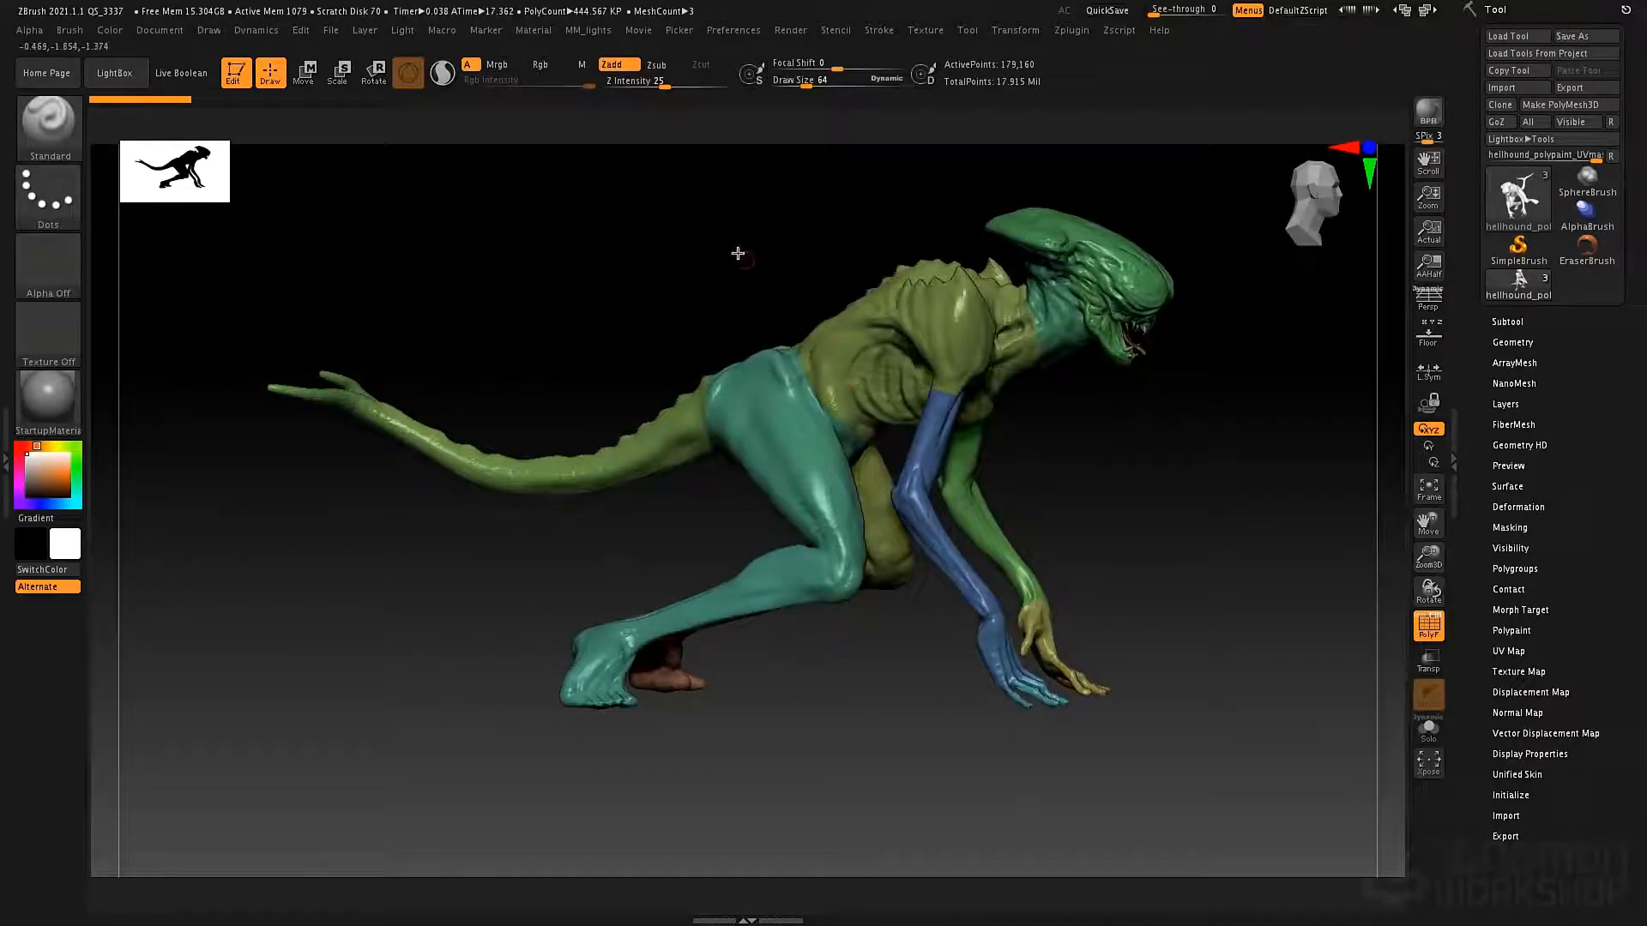
left_click_drag(738, 254, 798, 350)
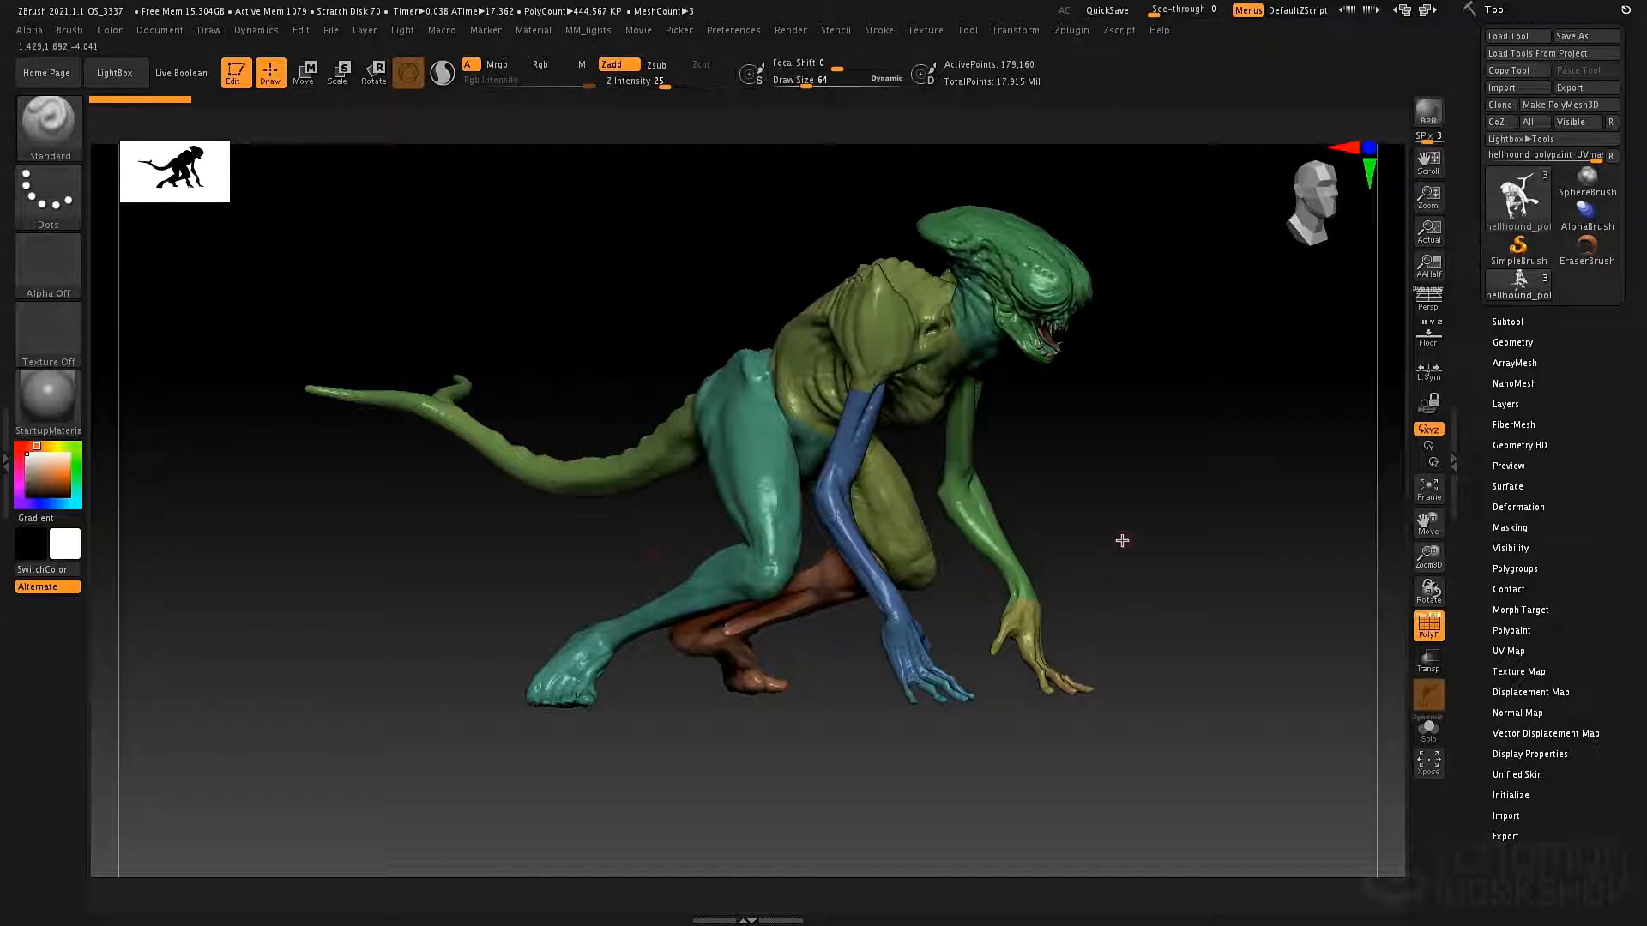
key("shift")
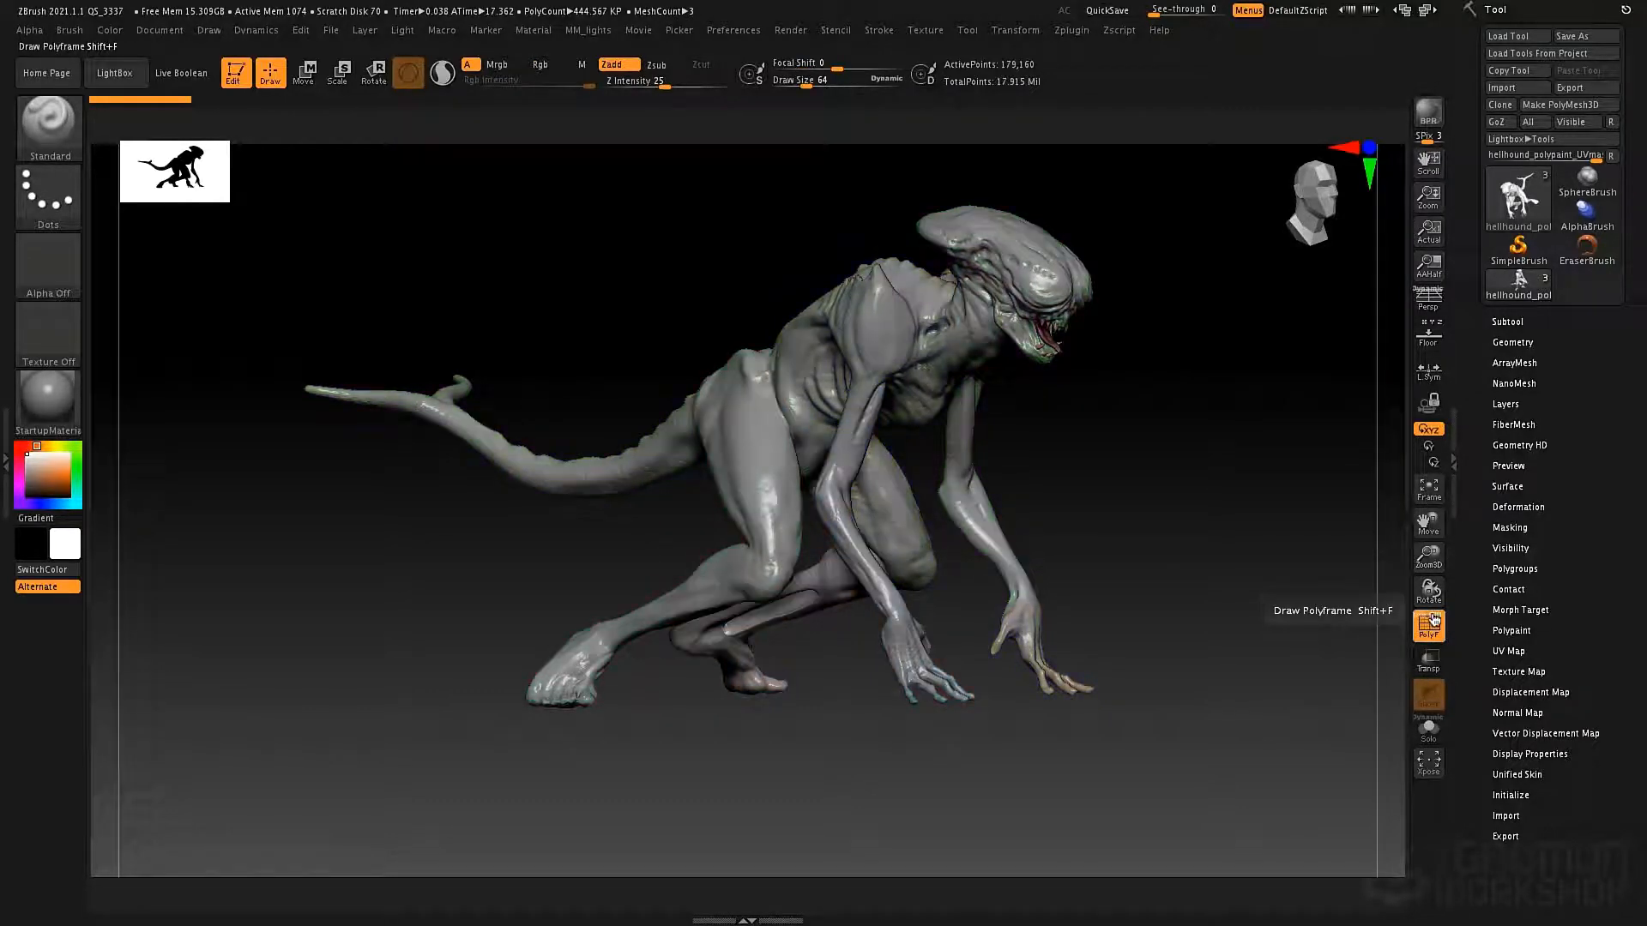
key("shift+f")
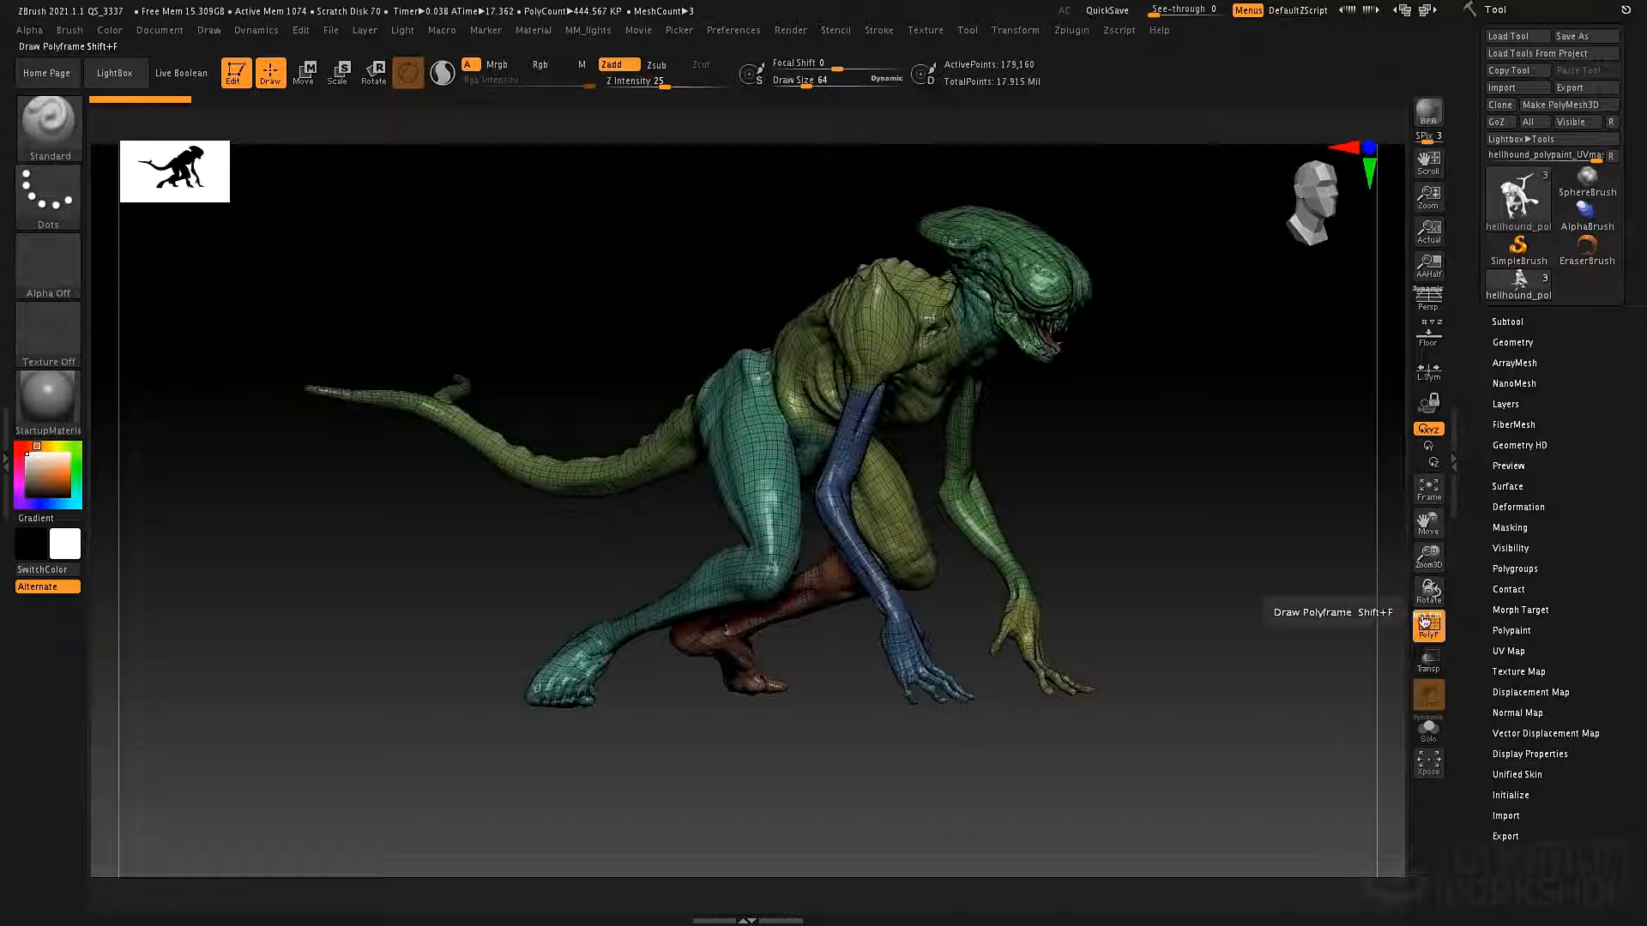
left_click(1424, 621)
left_click(1424, 621)
left_click(1435, 617)
left_click(1435, 618)
left_click(1433, 618)
left_click(1432, 618)
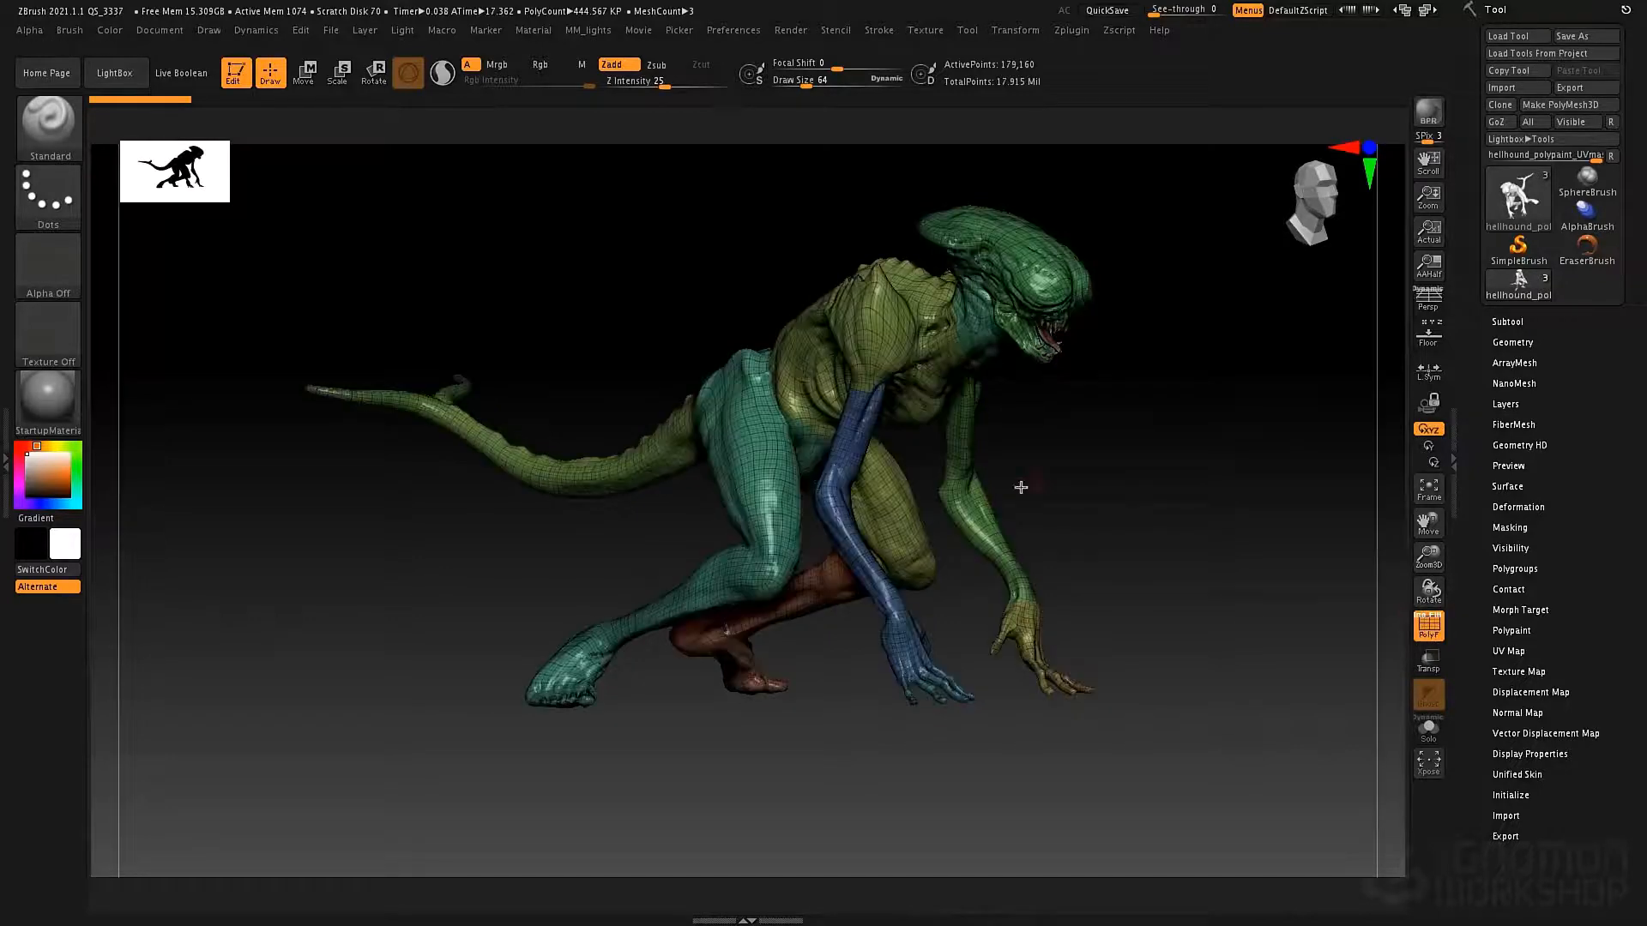
- Isolate the near thigh's polygroup, invert the visibility to hide only that thigh, and show the whole body again
left_click_drag(1145, 488, 1180, 489)
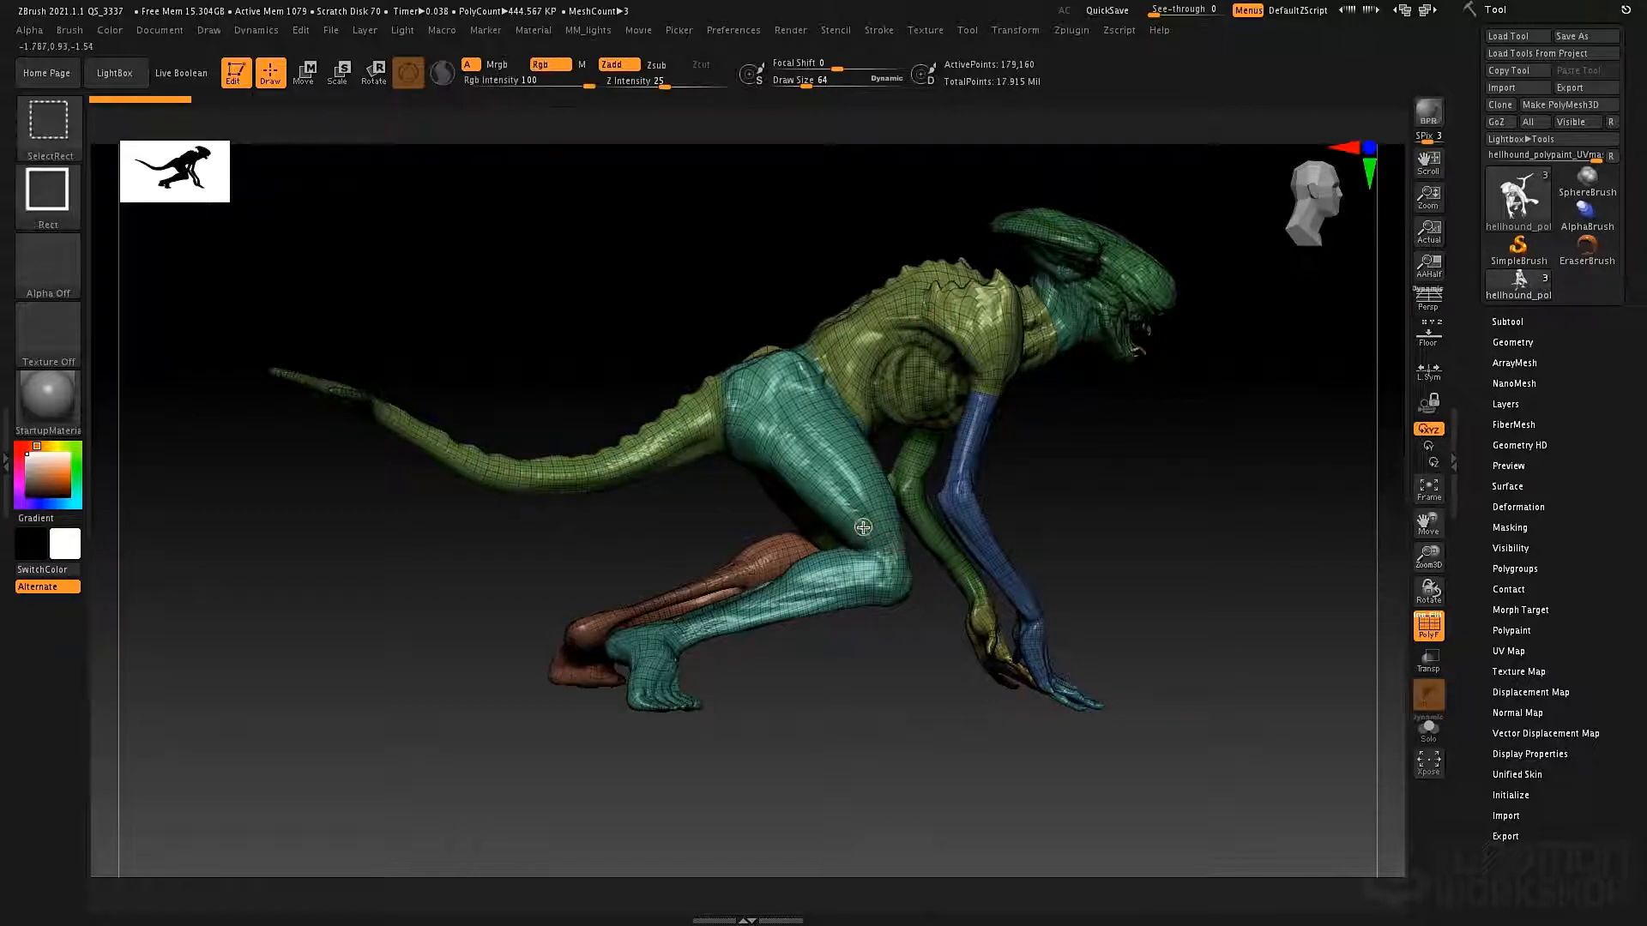
left_click(863, 527, "ctrl+shift")
left_click_drag(806, 508, 995, 507)
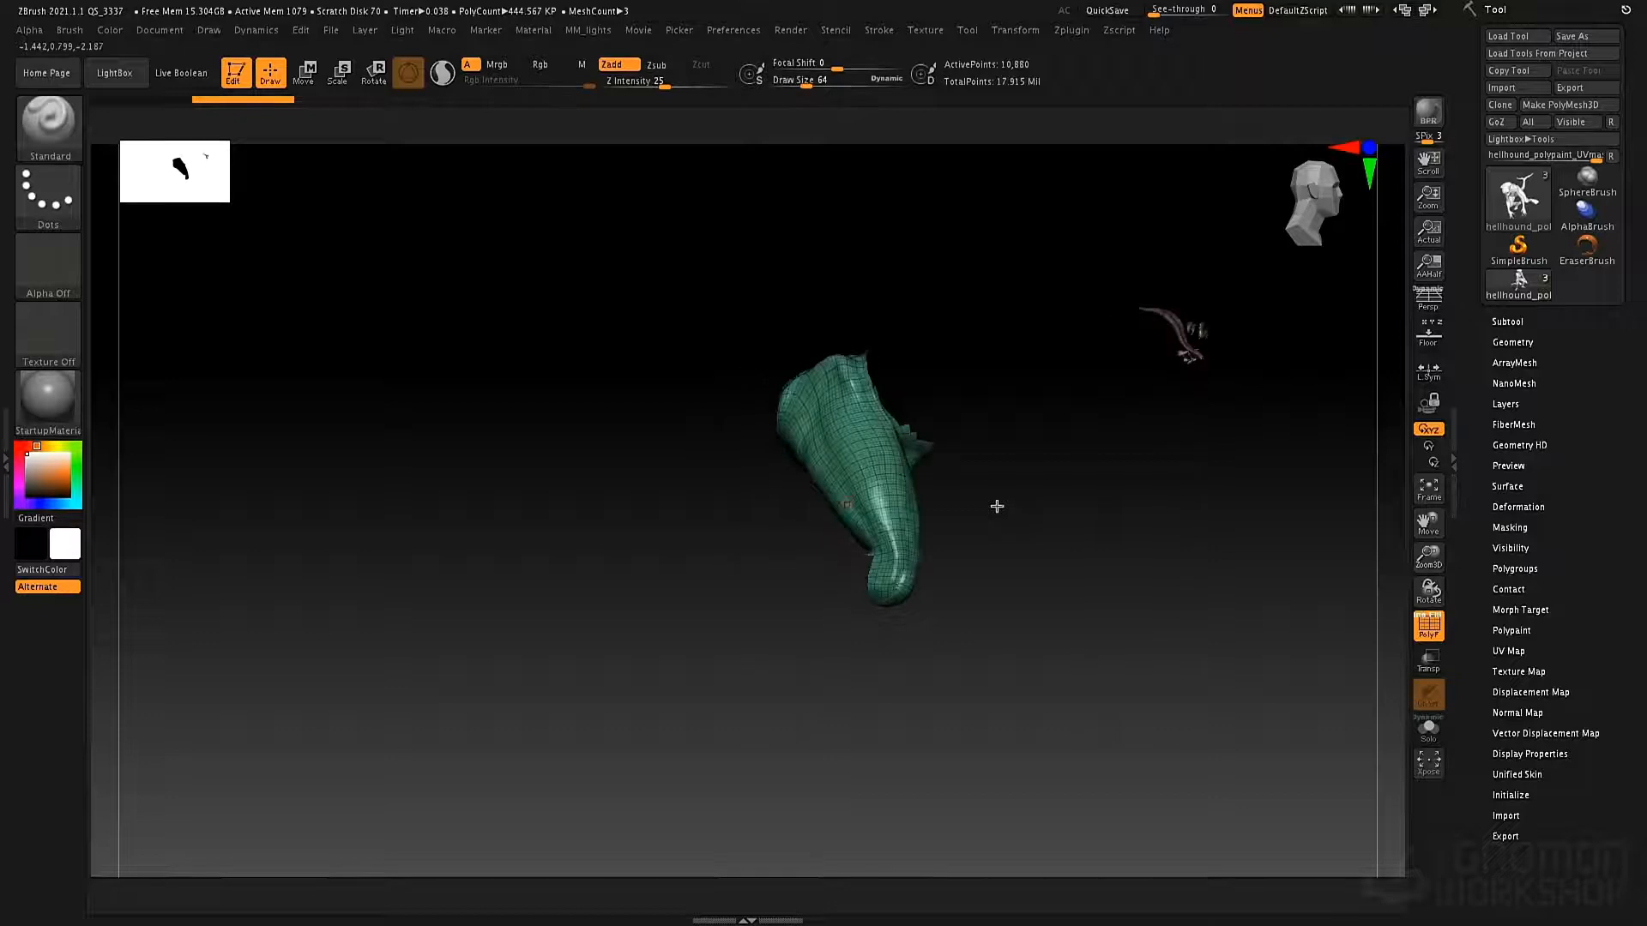
left_click(445, 449, "ctrl+shift")
mouse_move(564, 386)
left_mouse_down()
mouse_move(724, 434)
mouse_move(567, 418)
left_mouse_up()
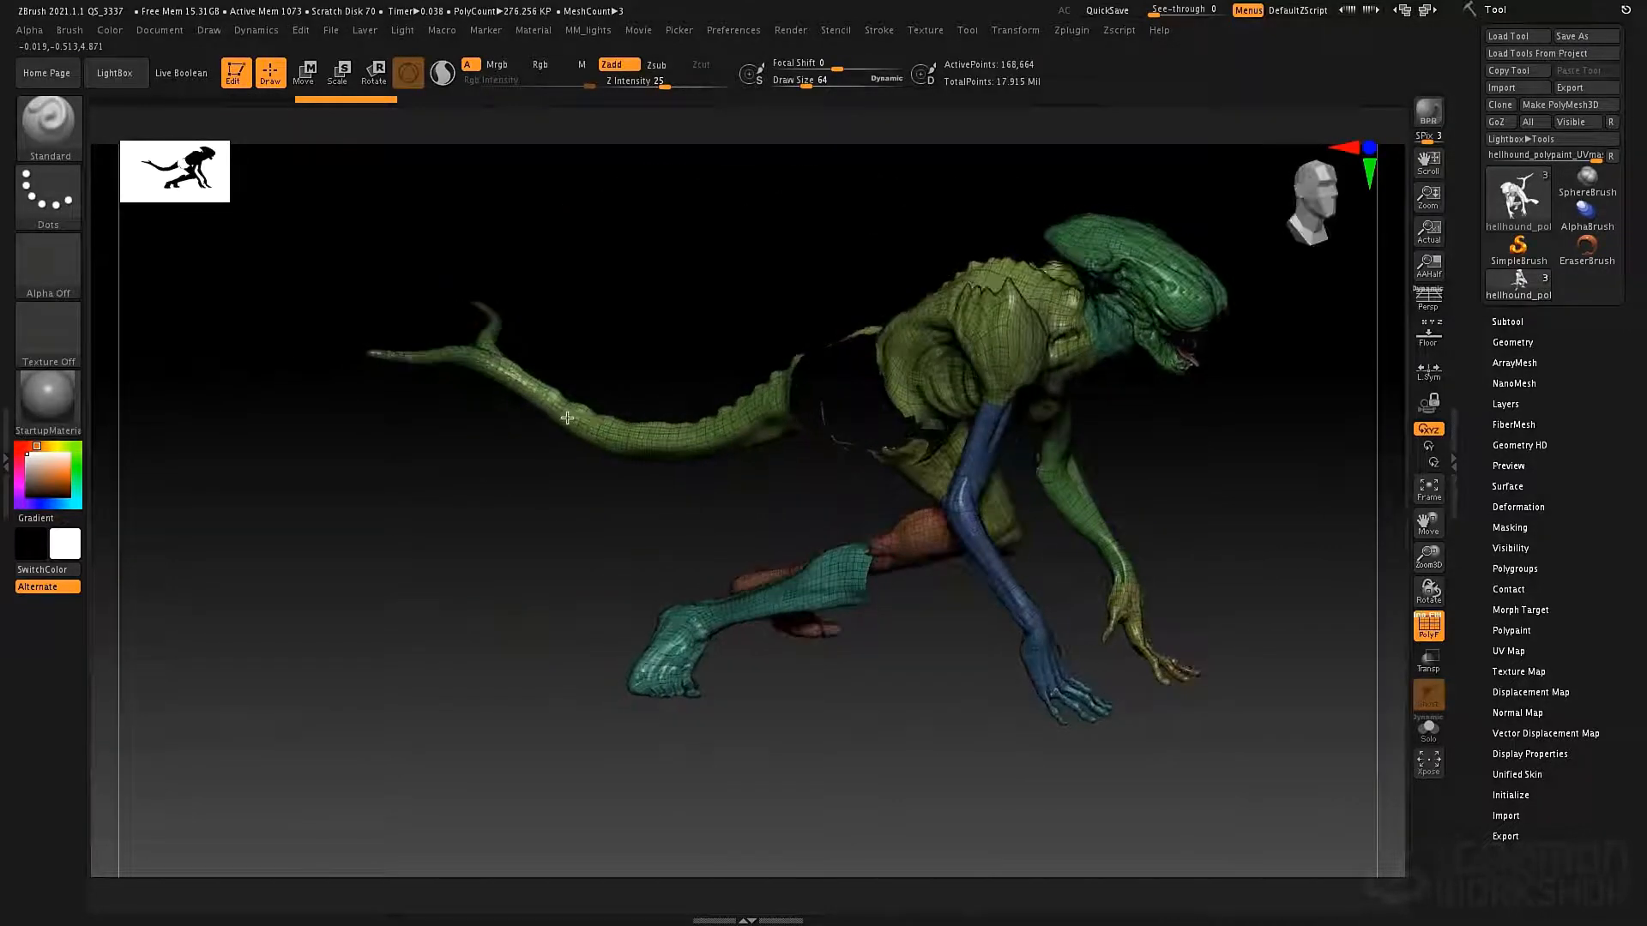
left_click(522, 501, "ctrl+shift")
mouse_move(501, 537)
left_mouse_down()
mouse_move(471, 529)
mouse_move(492, 519)
left_mouse_up()
left_click_drag(598, 538, 798, 562)
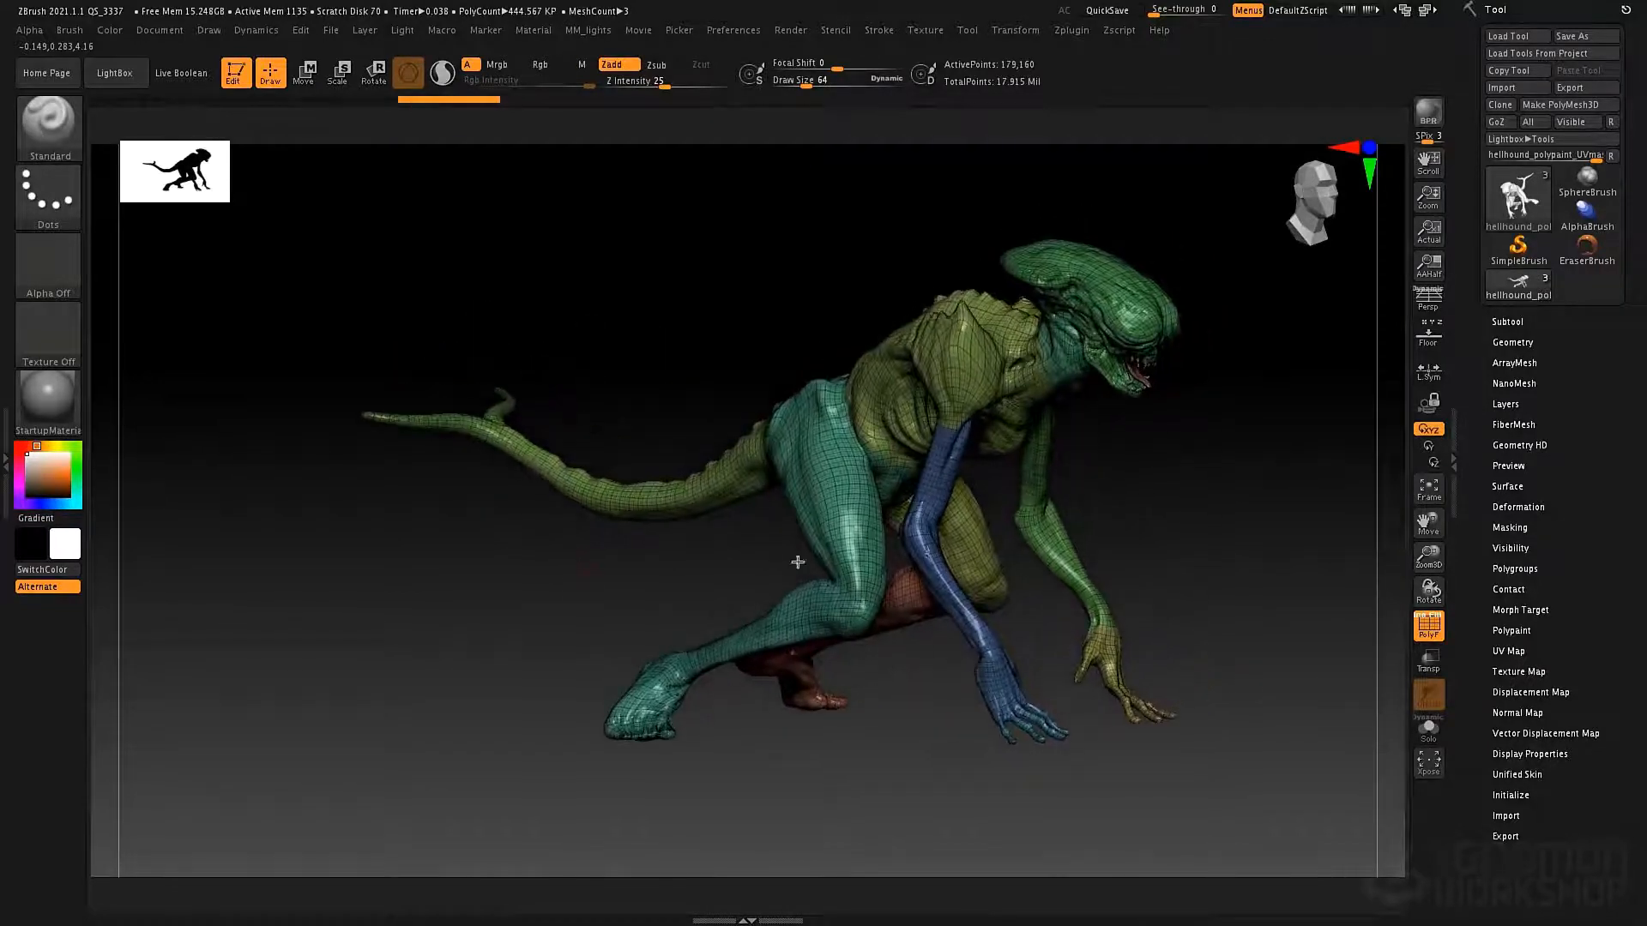
- Isolate the near arm's blue polygroup, invert the visibility to hide only that arm, and restore the full body
left_click_drag(861, 484, 814, 539)
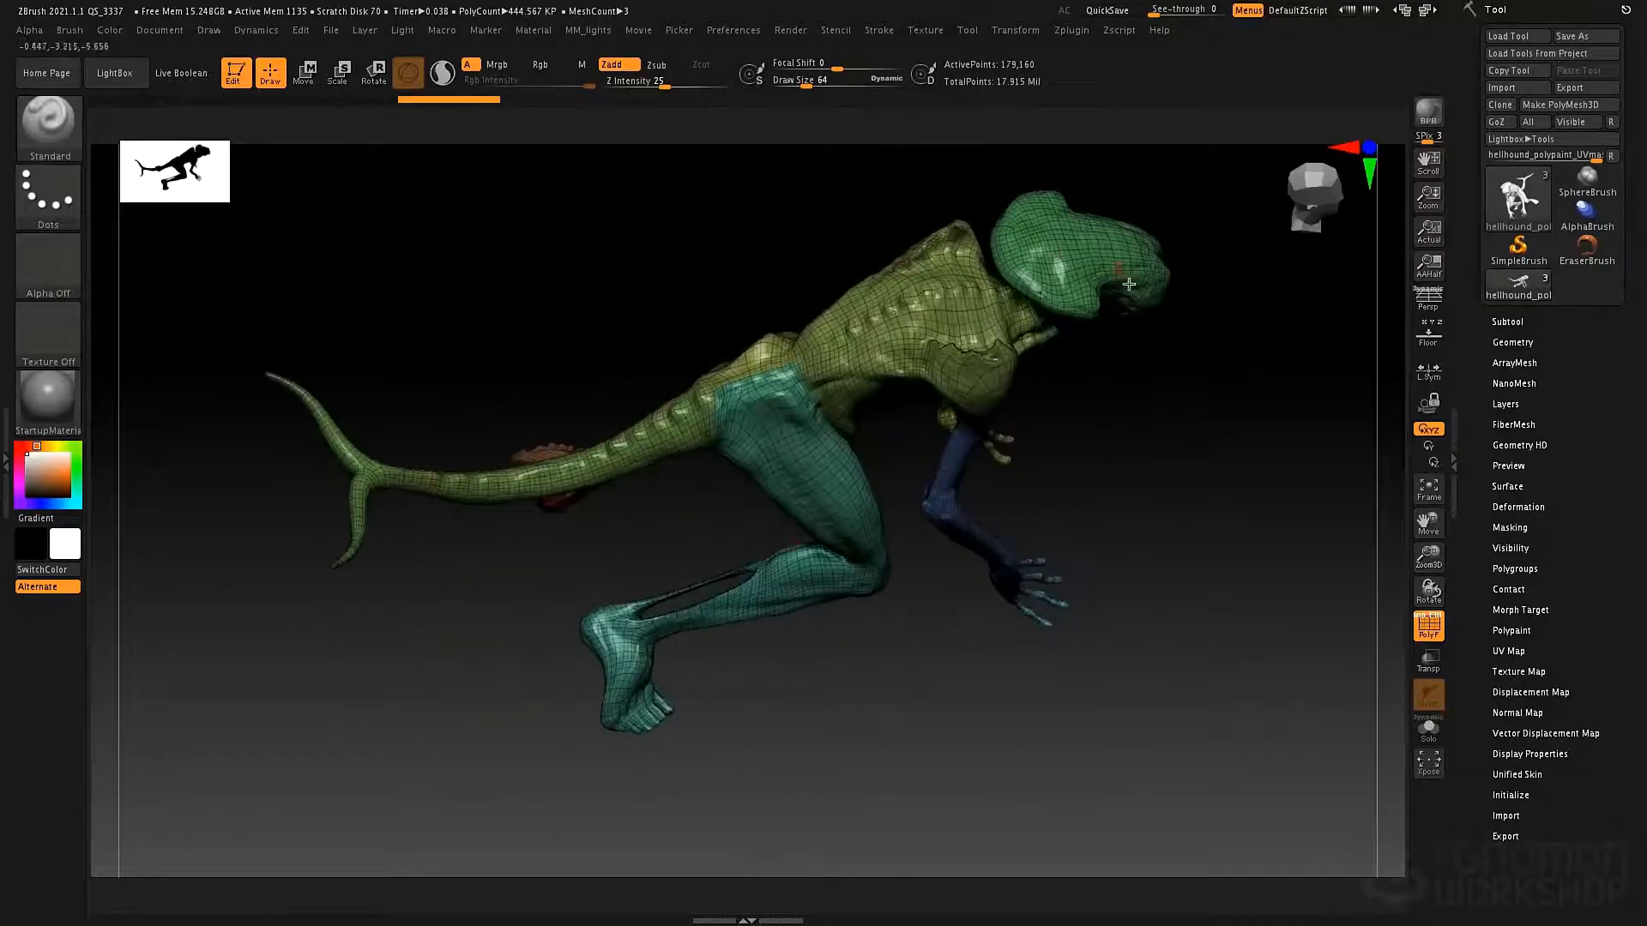
left_click(954, 482, "ctrl+shift")
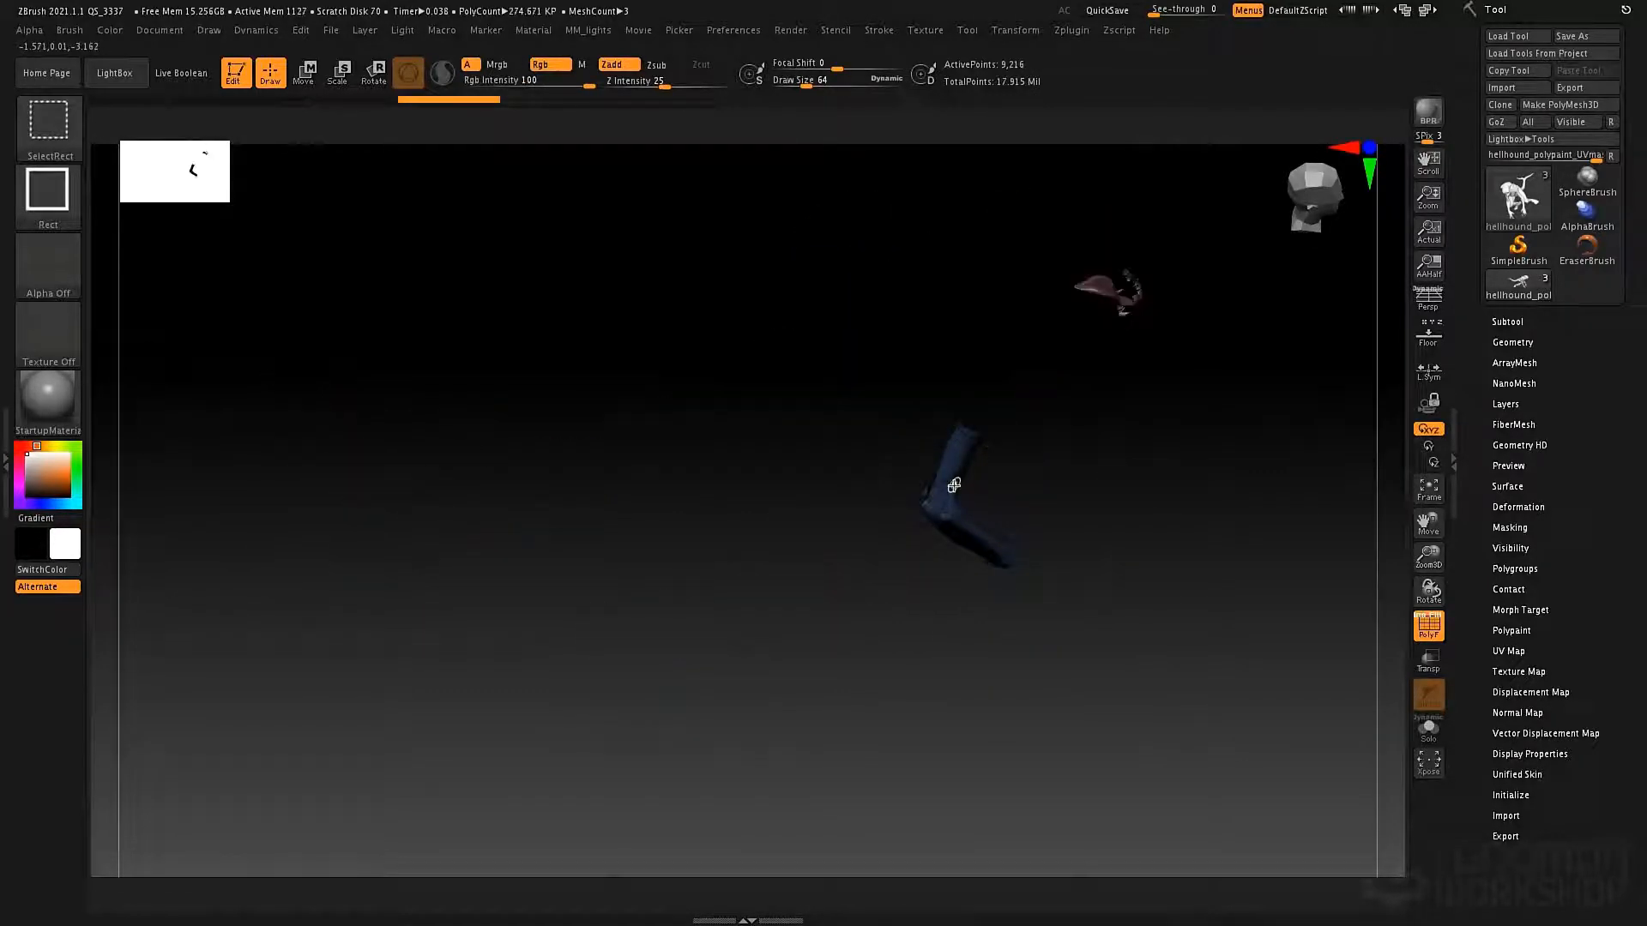
left_click(1027, 539, "ctrl+shift")
left_click_drag(1028, 539, 1032, 466)
left_click(1030, 673, "ctrl+shift")
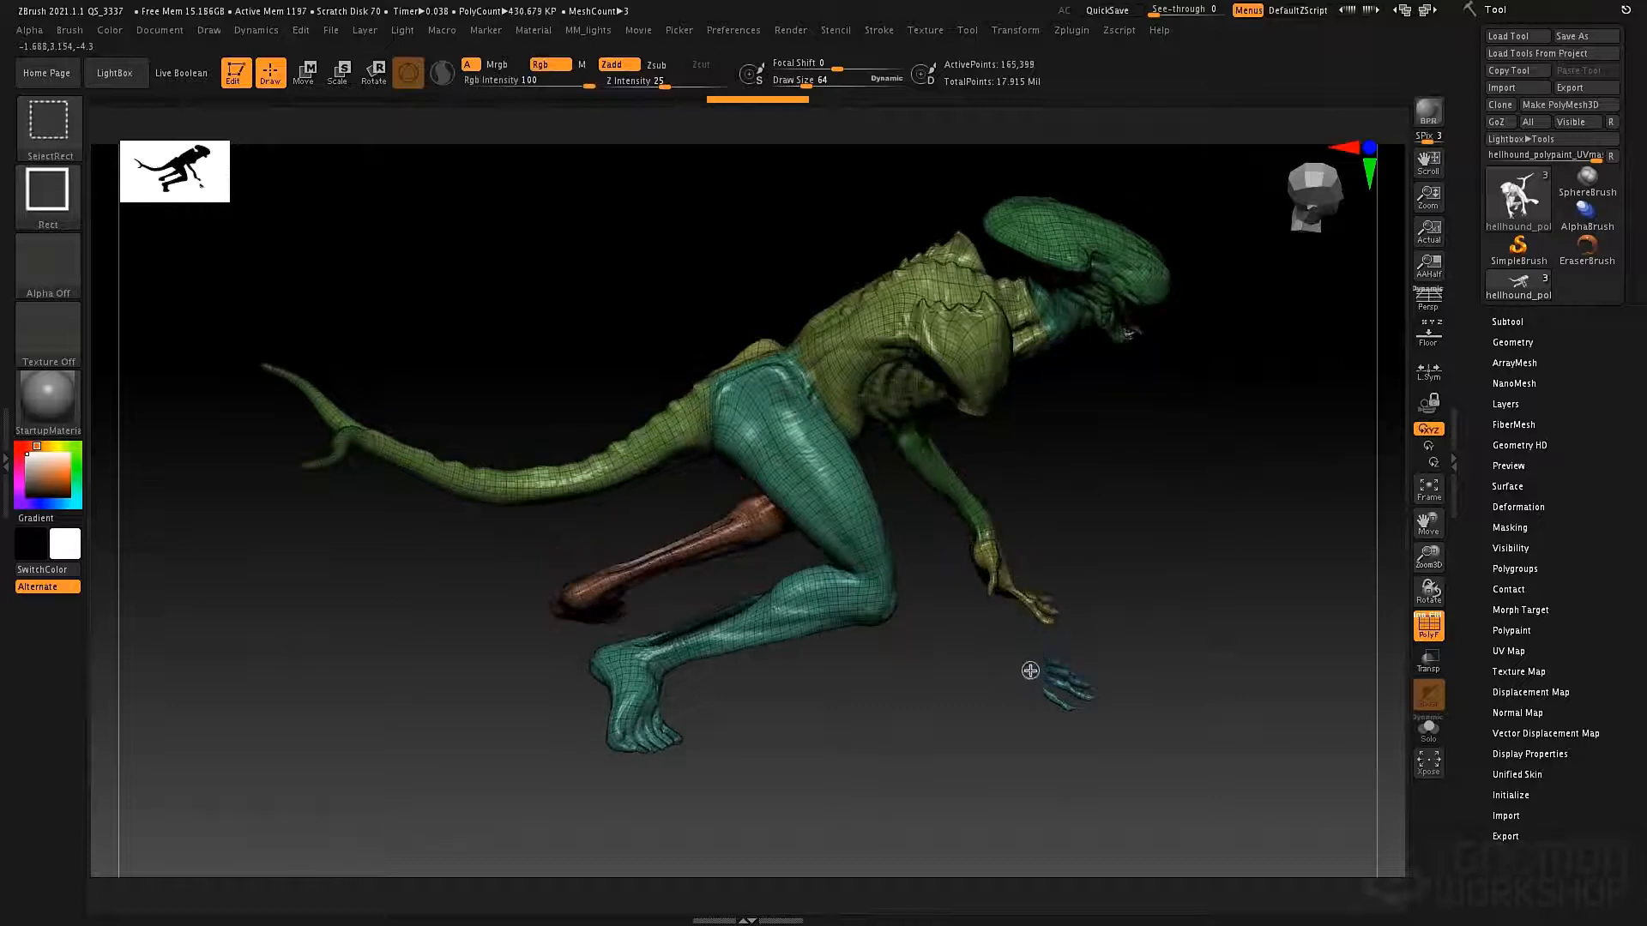
left_click(460, 553, "ctrl+shift")
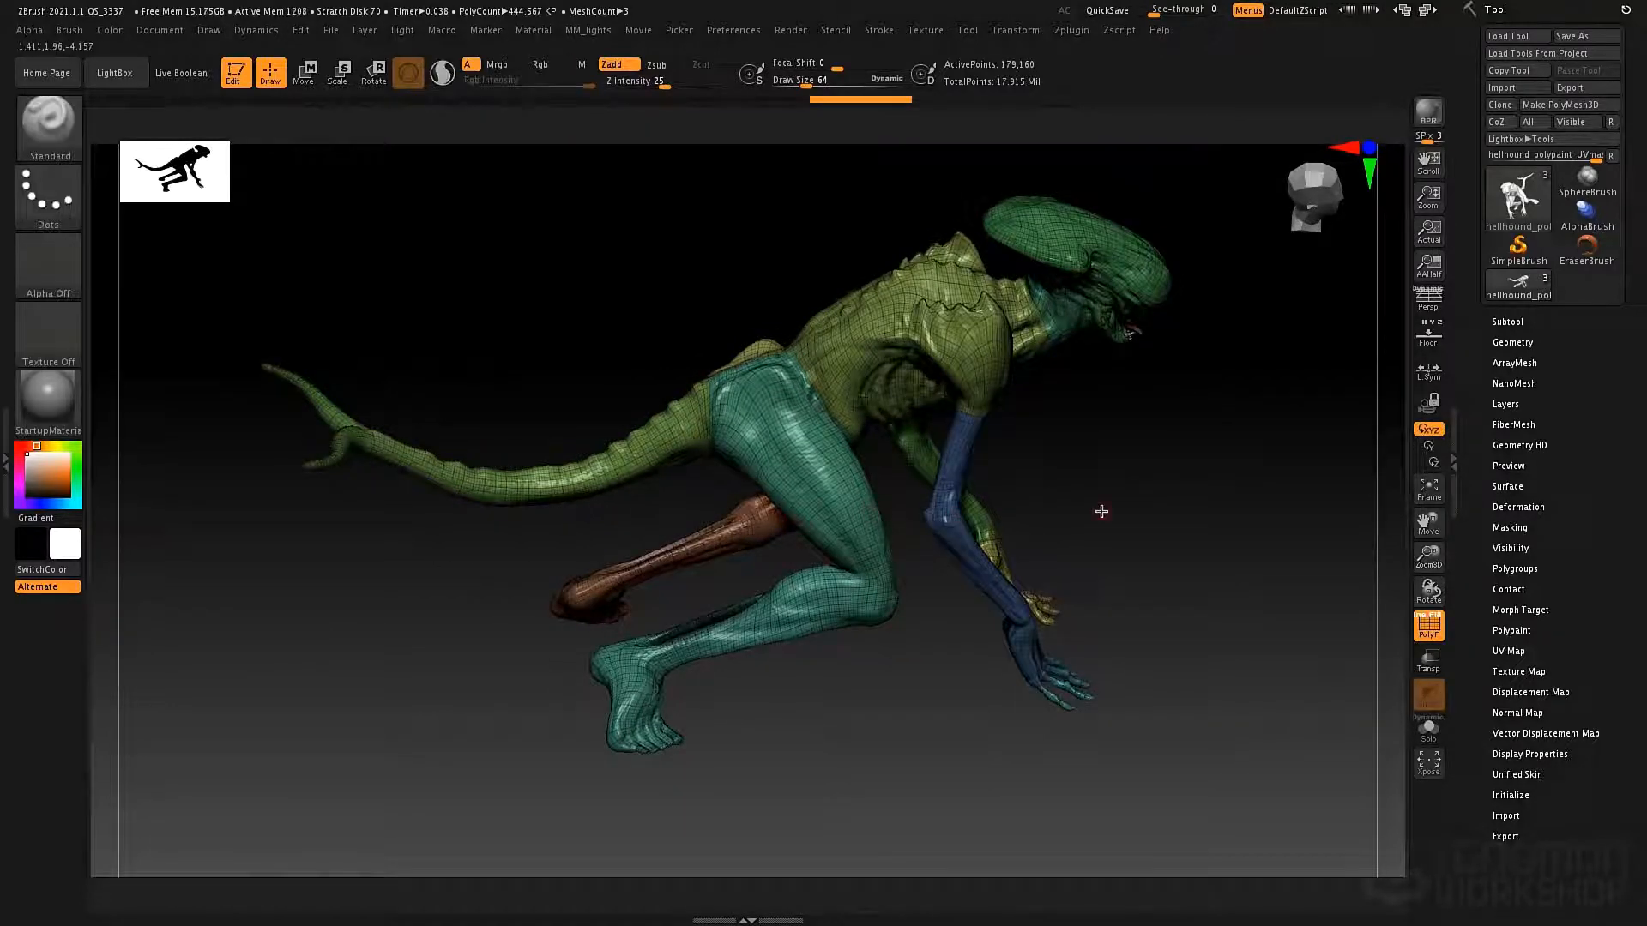
- Isolate the front part of the head, assign it its own polygroup with GroupVisible, and show the whole mesh again
left_click_drag(1103, 512, 1048, 397)
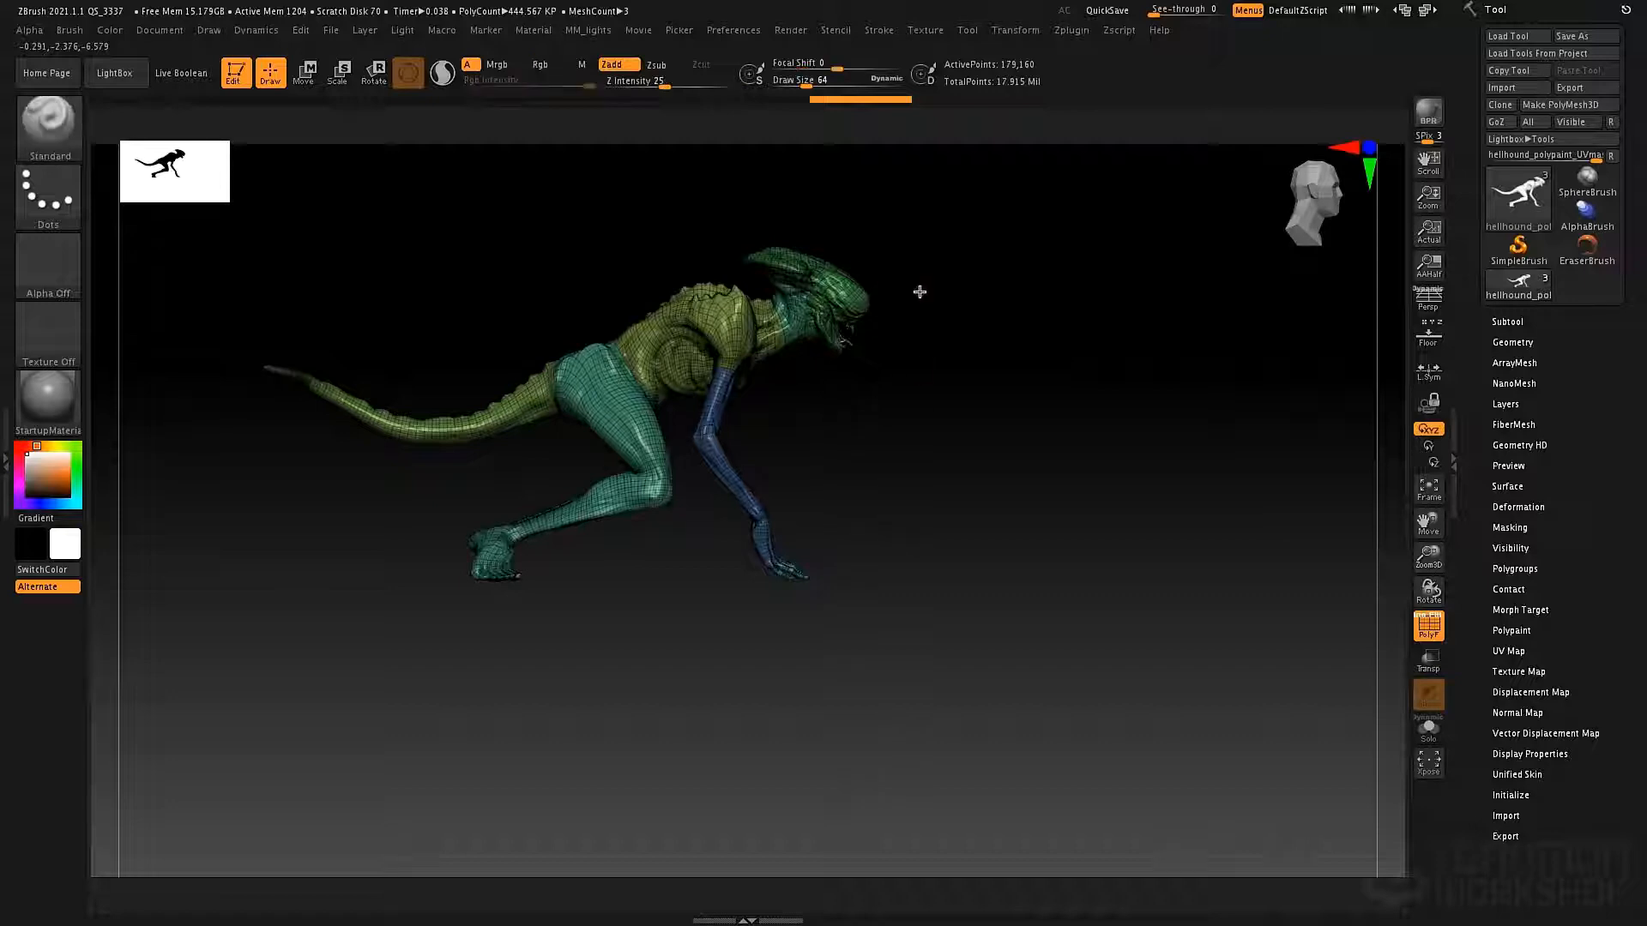
mouse_move(942, 216)
left_mouse_down("ctrl+shift")
mouse_move(818, 419)
mouse_move(1032, 412)
mouse_move(1018, 398)
mouse_move(1121, 297)
mouse_move(1055, 356)
mouse_move(1018, 445)
mouse_move(1071, 636)
mouse_move(1018, 544)
mouse_move(1058, 520)
left_mouse_up("ctrl+shift")
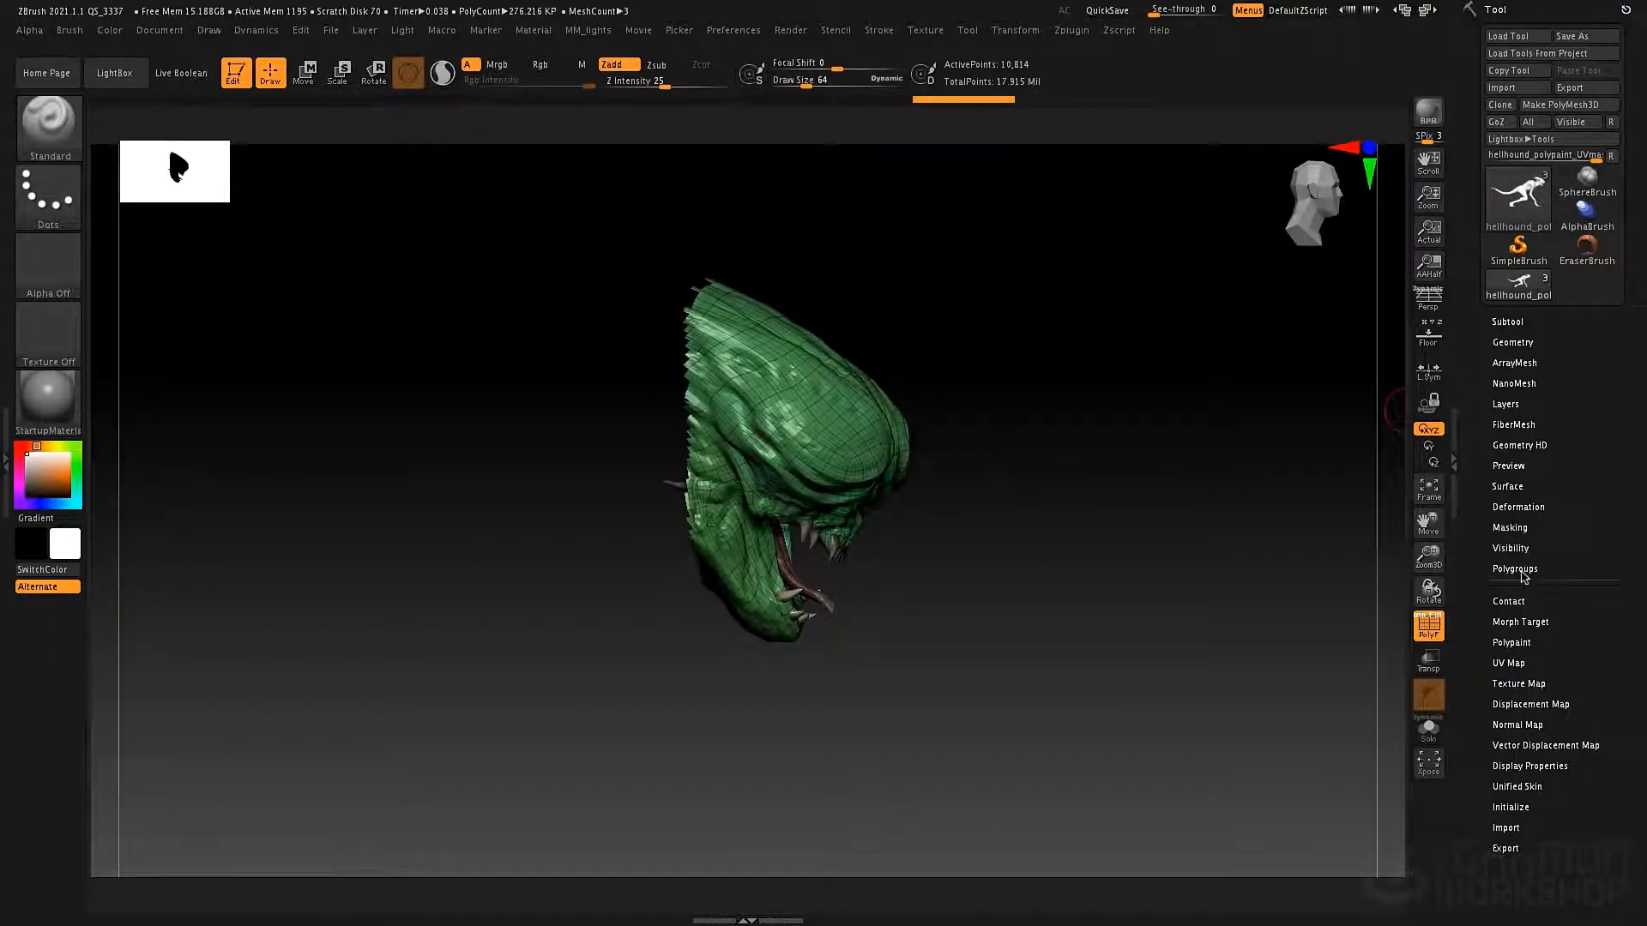
left_click(1536, 569)
scroll(1557, 549, "down", 3)
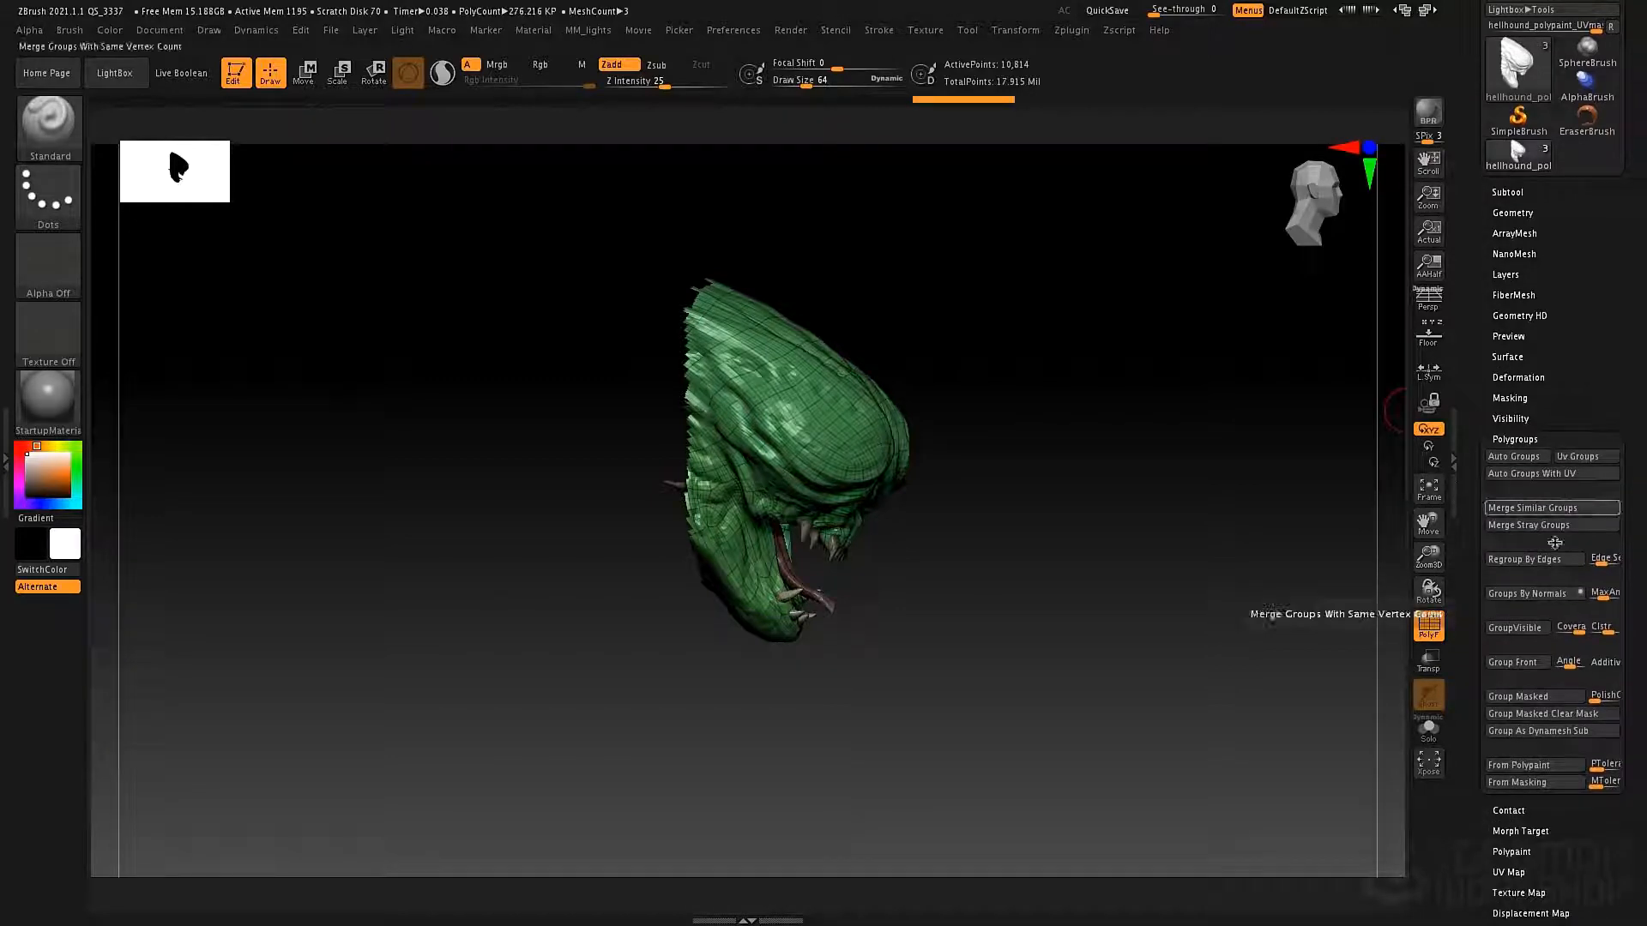
left_click(1532, 634)
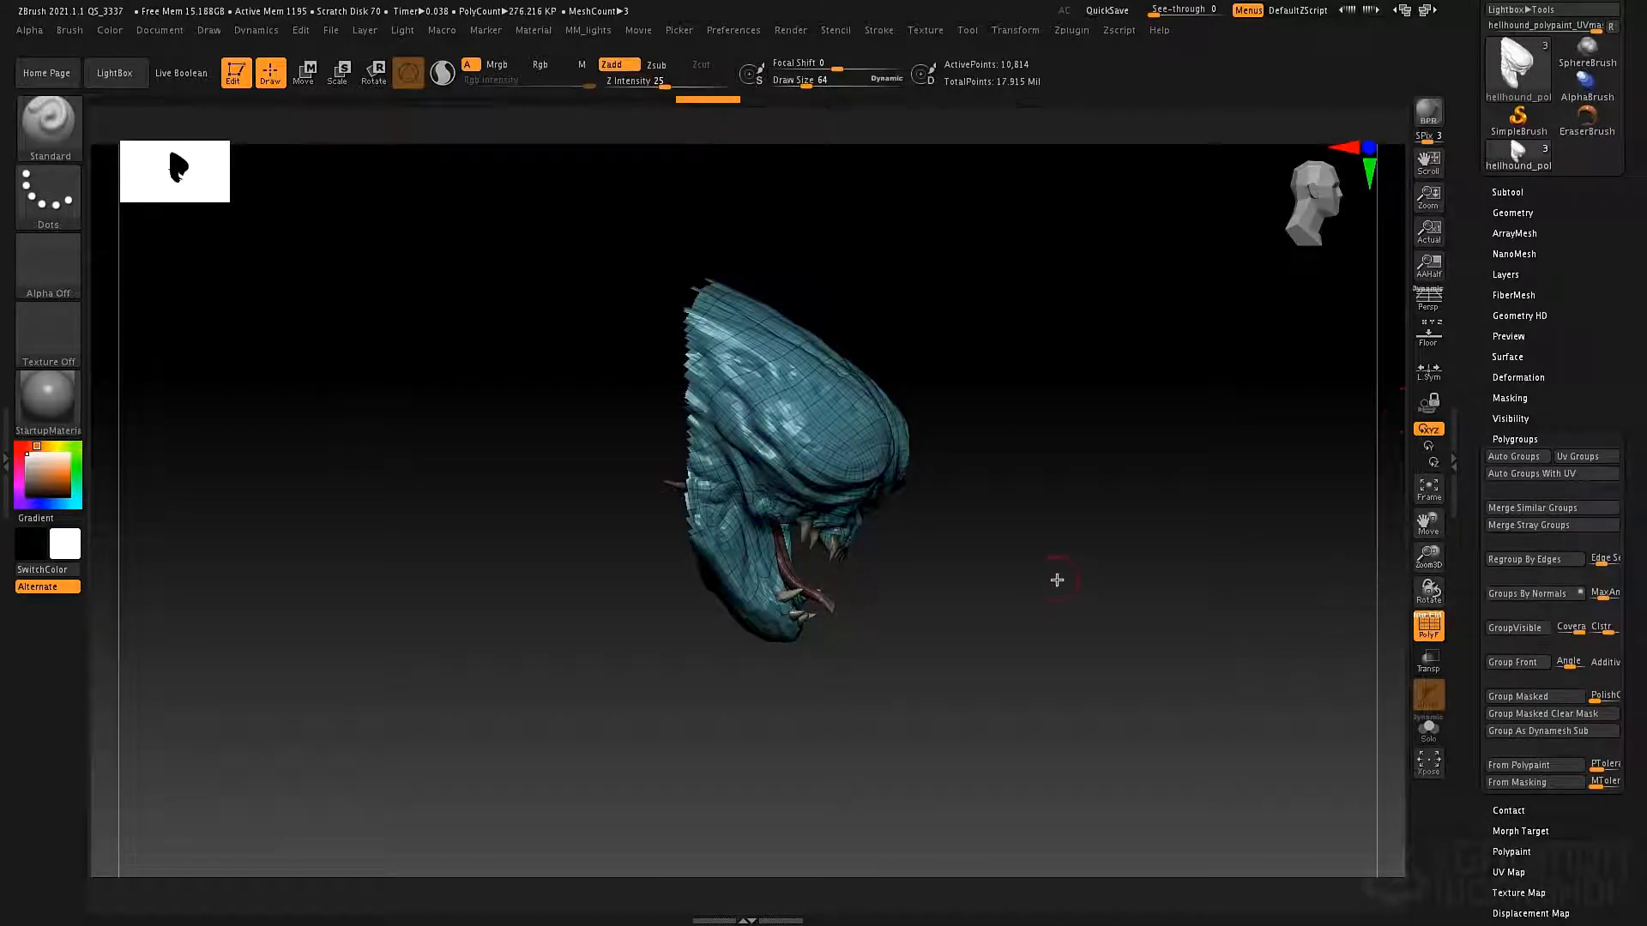
left_click(1057, 577, "ctrl+shift")
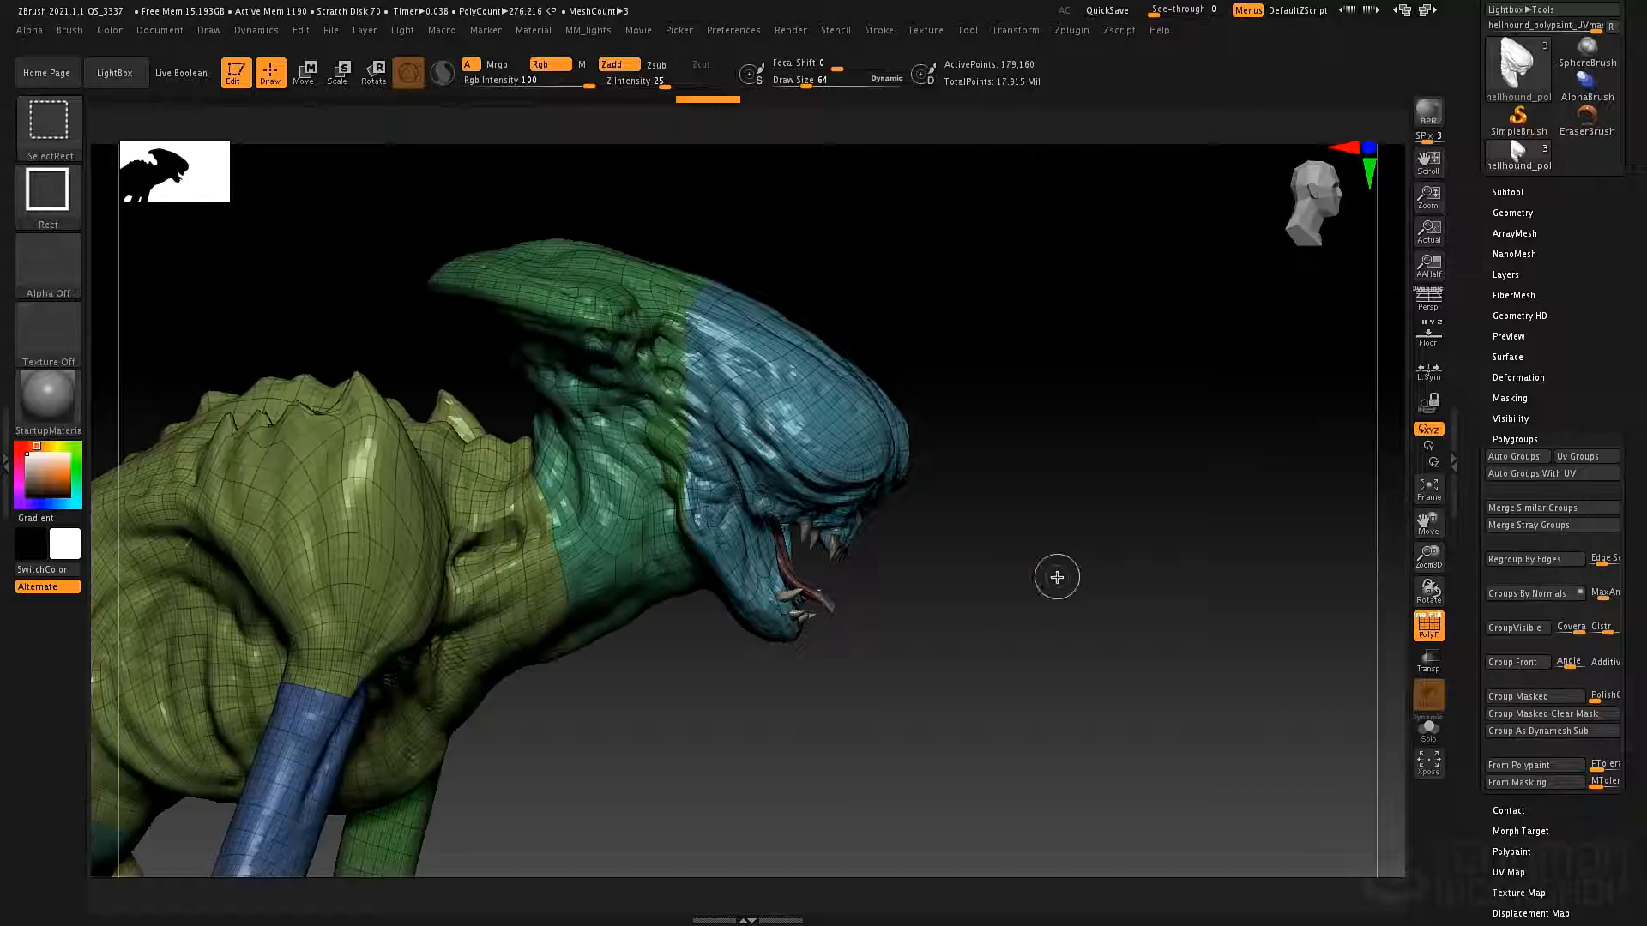
- Isolate the face polygroup, regroup it with GroupVisible until it gets a purple group colour, and unhide the whole body
left_click_drag(941, 598, 918, 592)
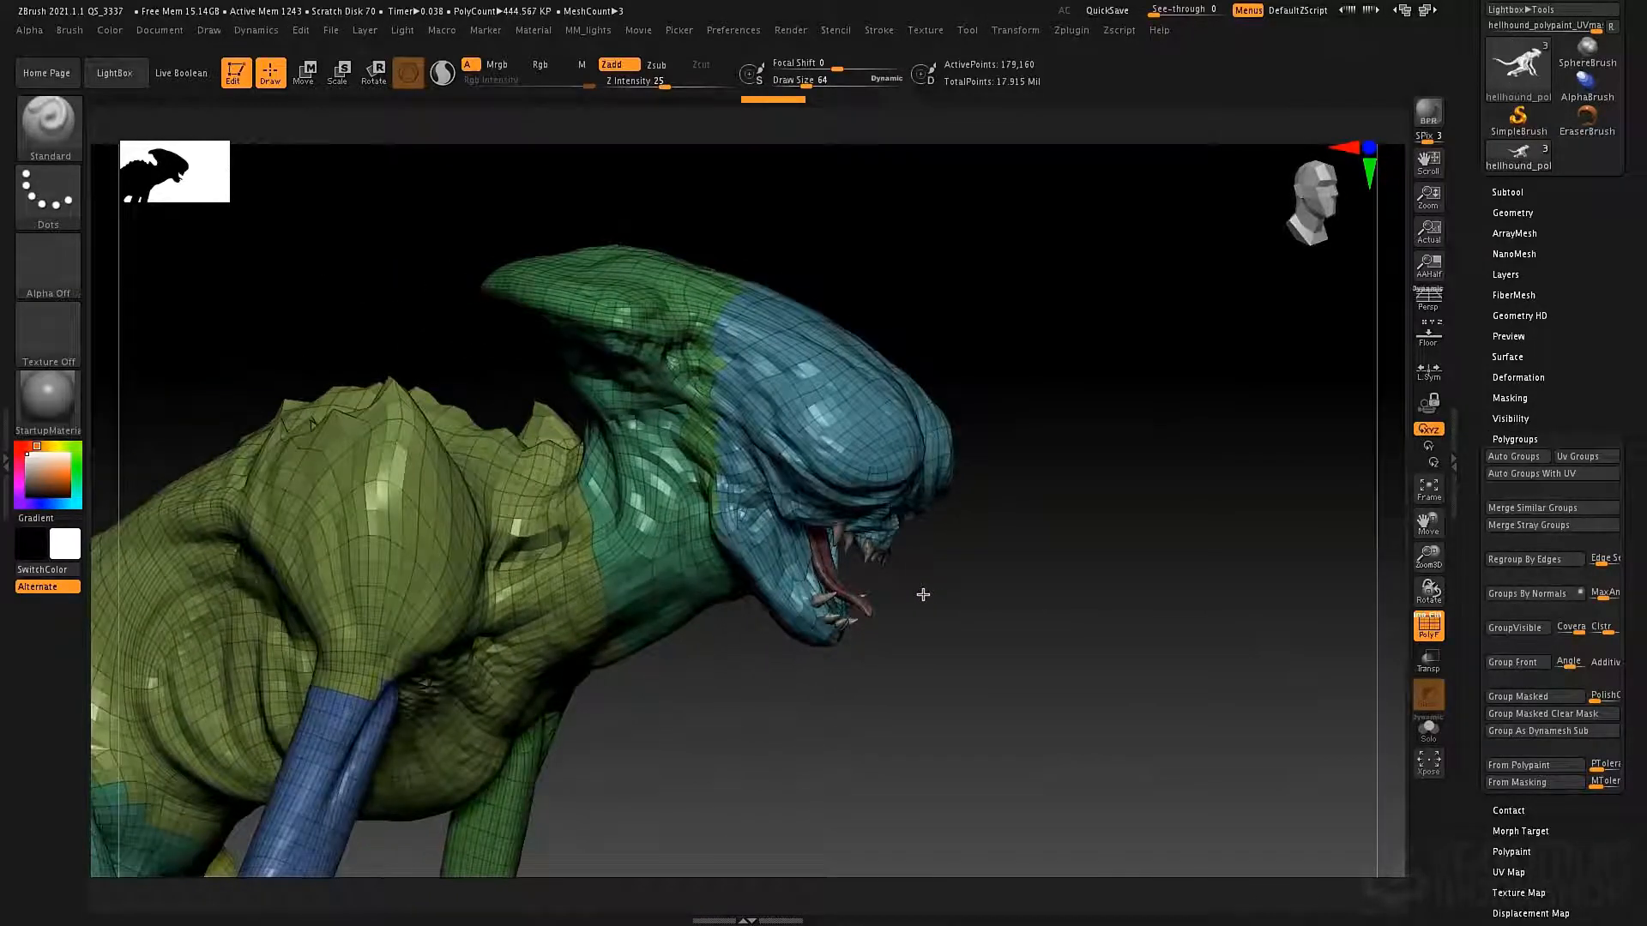
left_click(836, 471, "ctrl+shift")
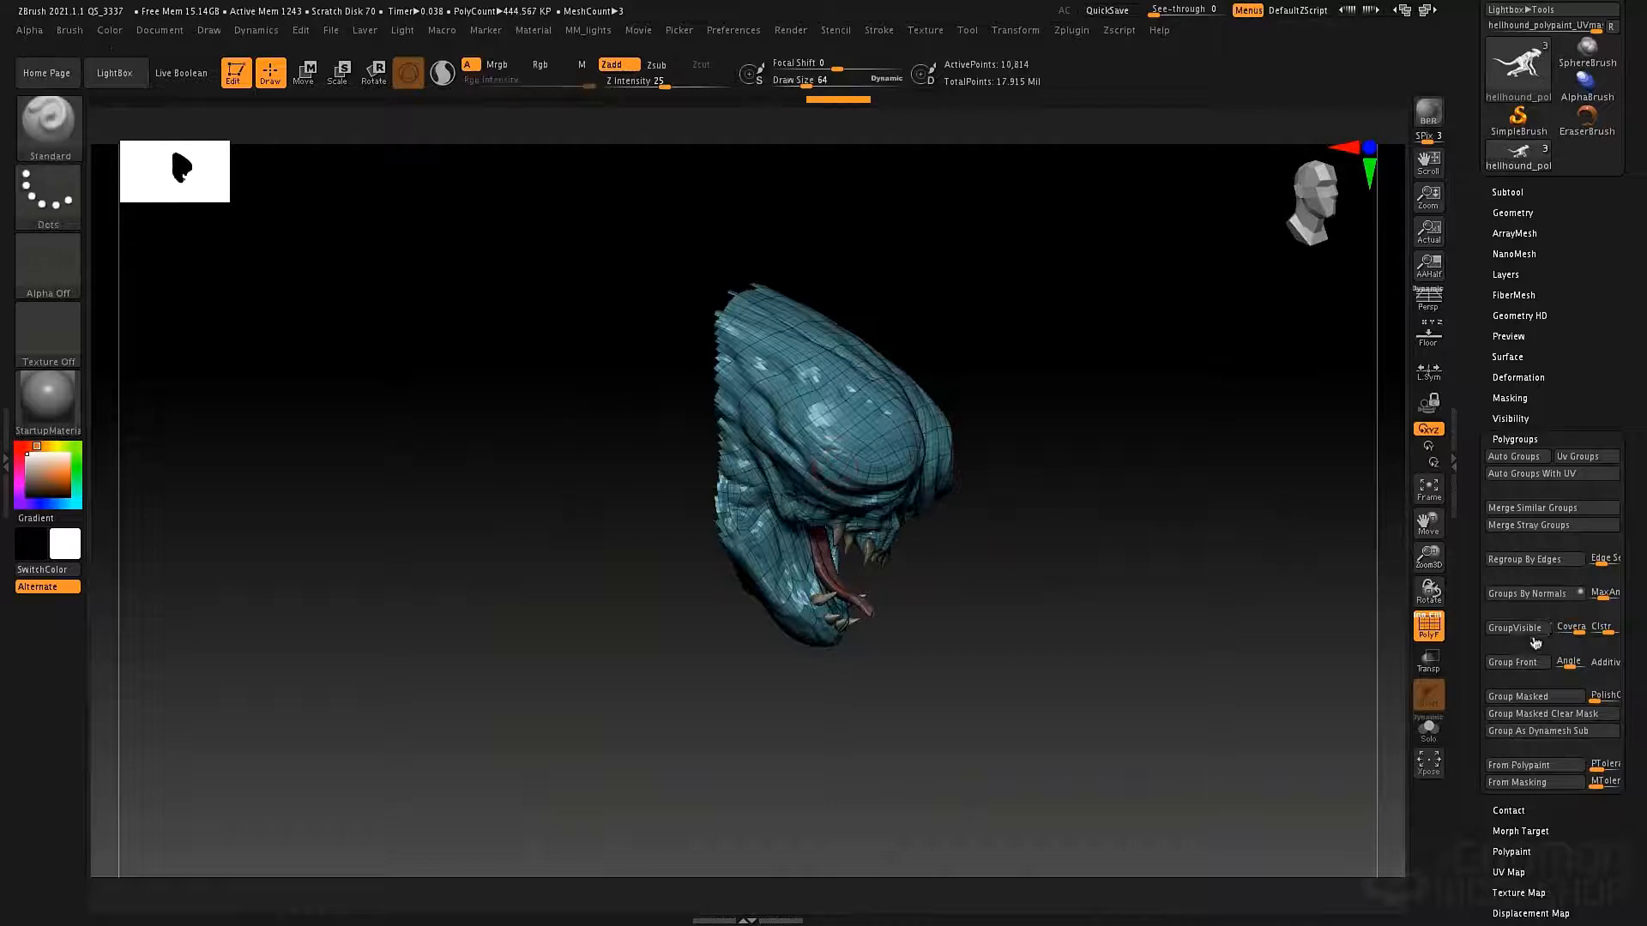
left_click(1524, 631)
left_click(1524, 633)
left_click(1518, 633)
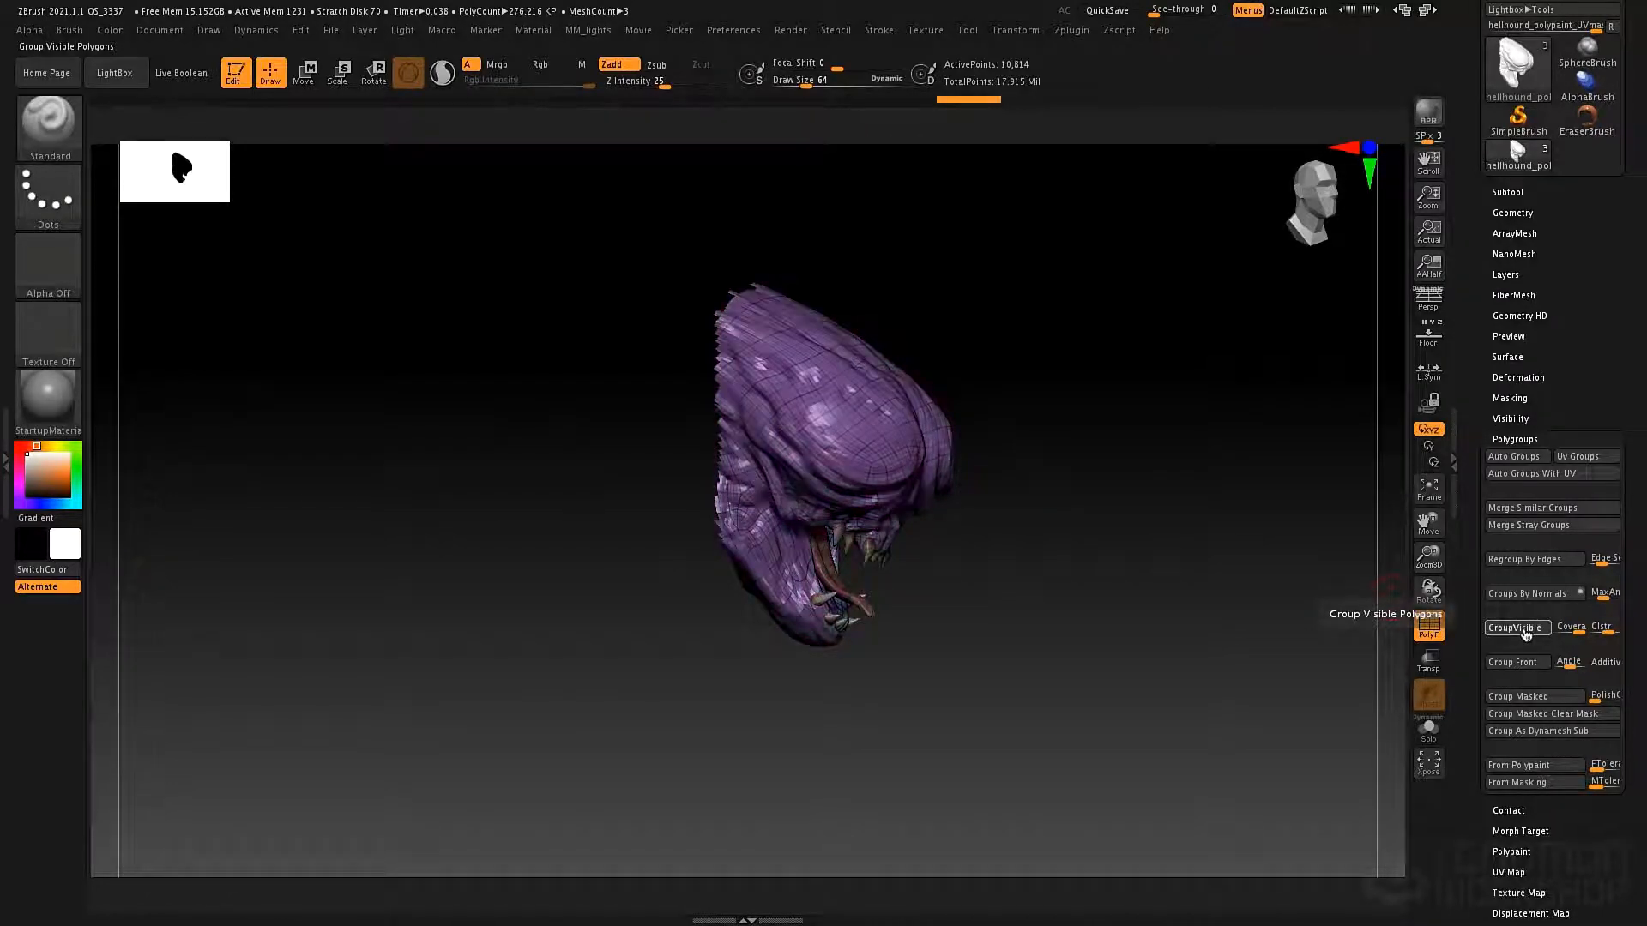
left_click(1511, 632)
left_click(1505, 632)
left_click(1124, 614, "ctrl+shift")
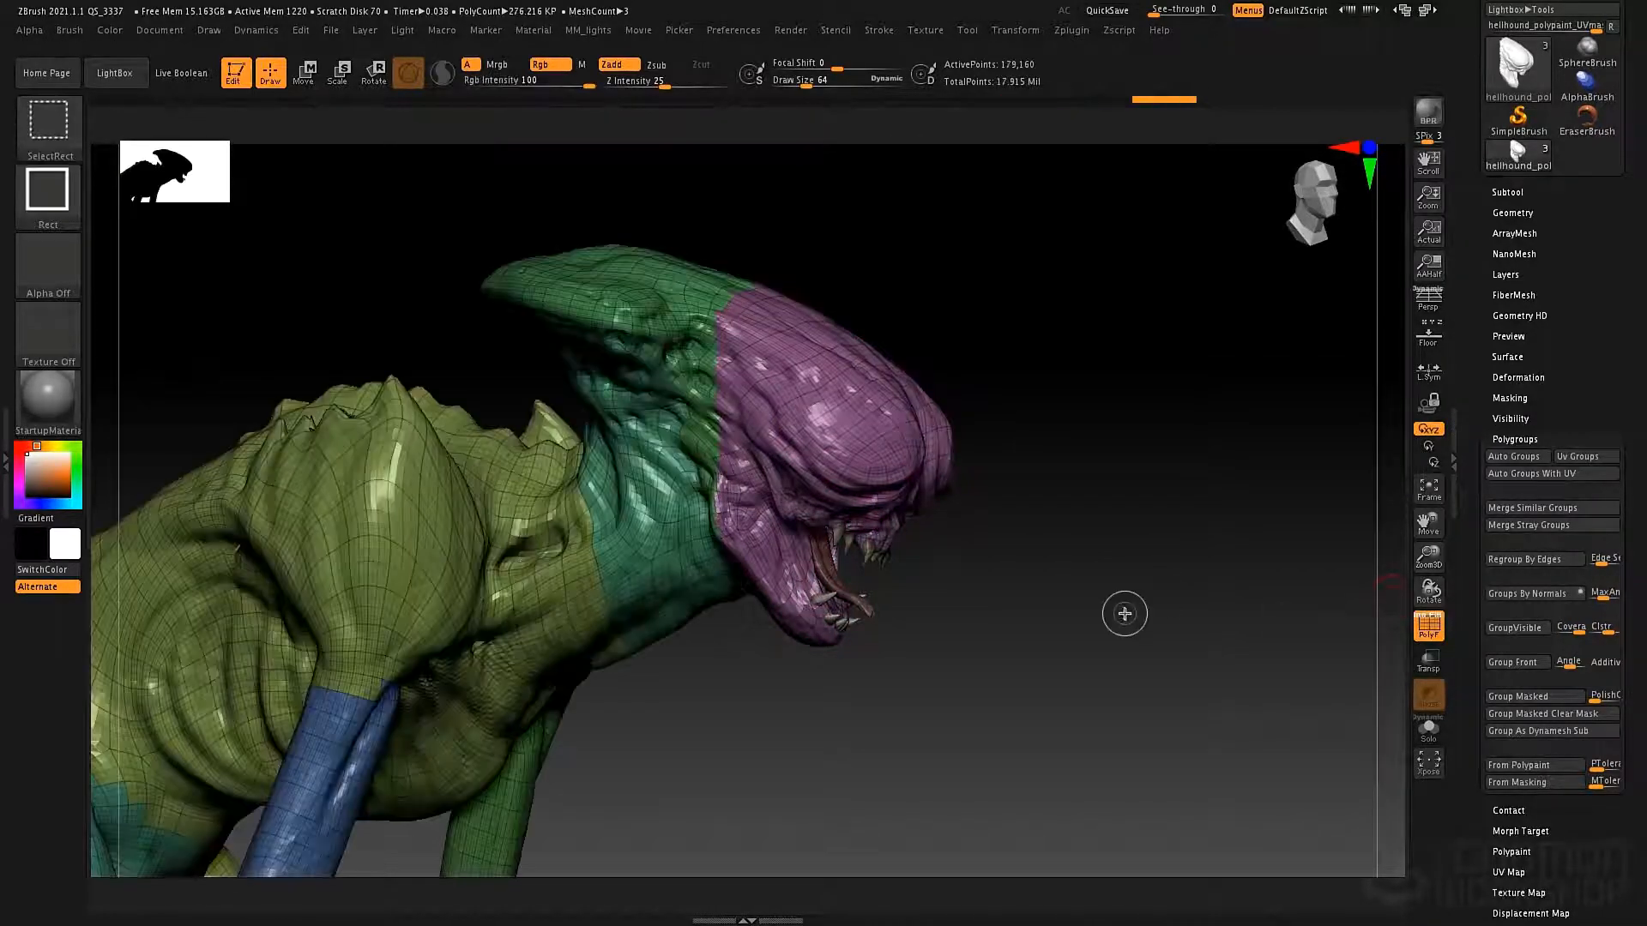
- Regroup the whole creature body by topology continuity with Auto Groups
left_click_drag(1162, 647, 1053, 613)
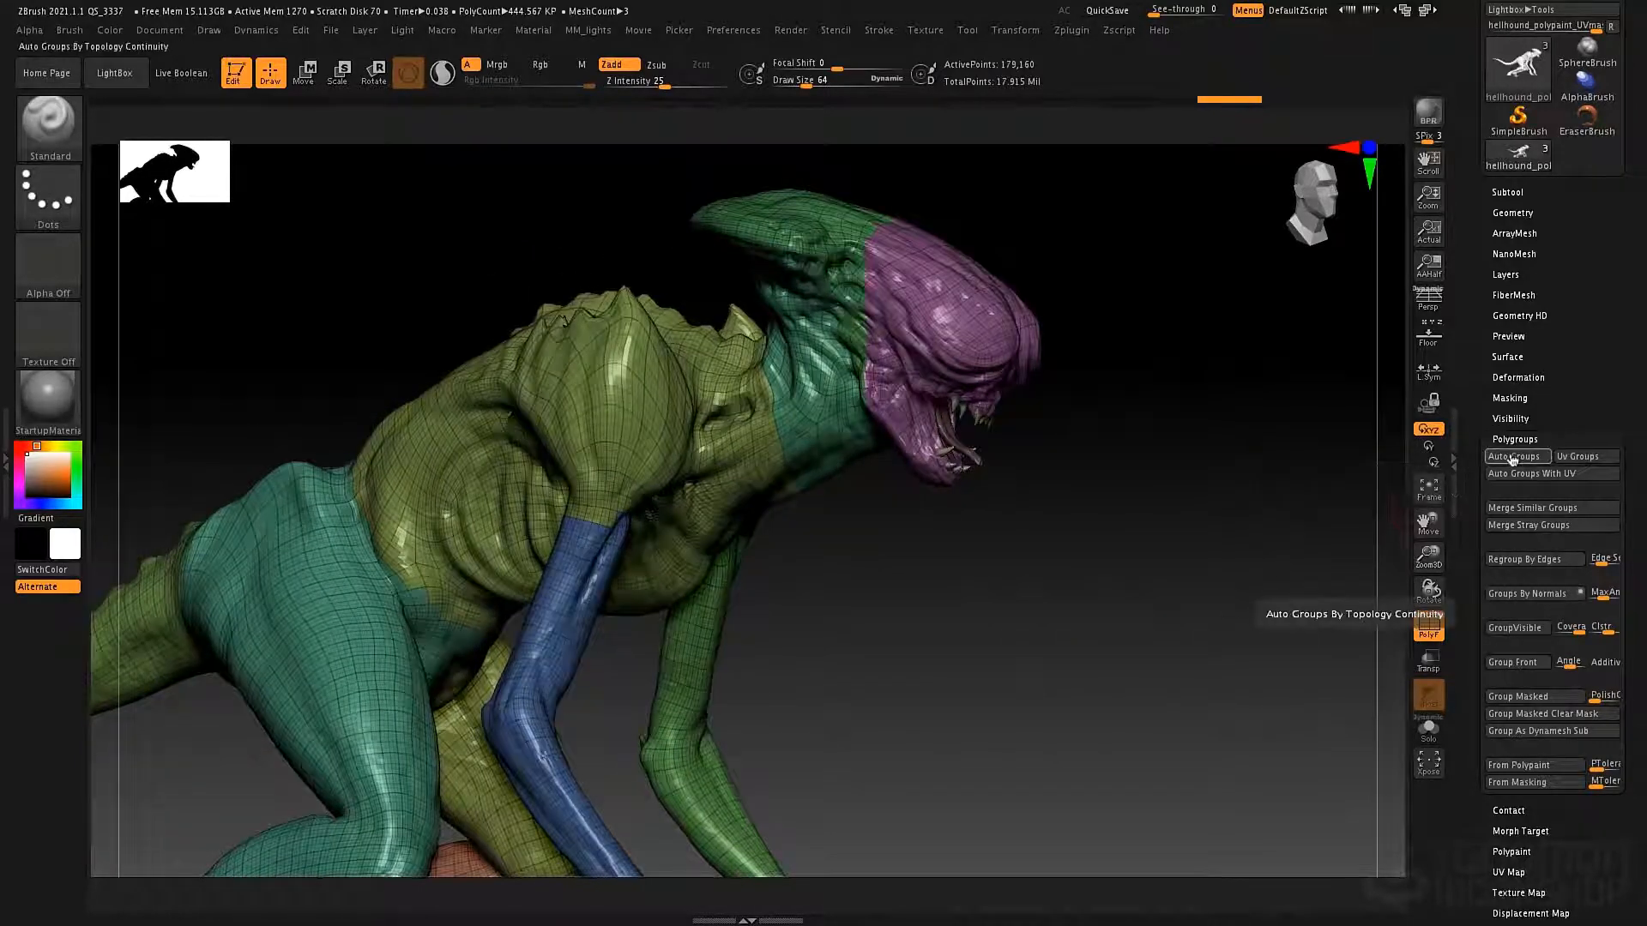
left_click_drag(1186, 572, 1150, 564)
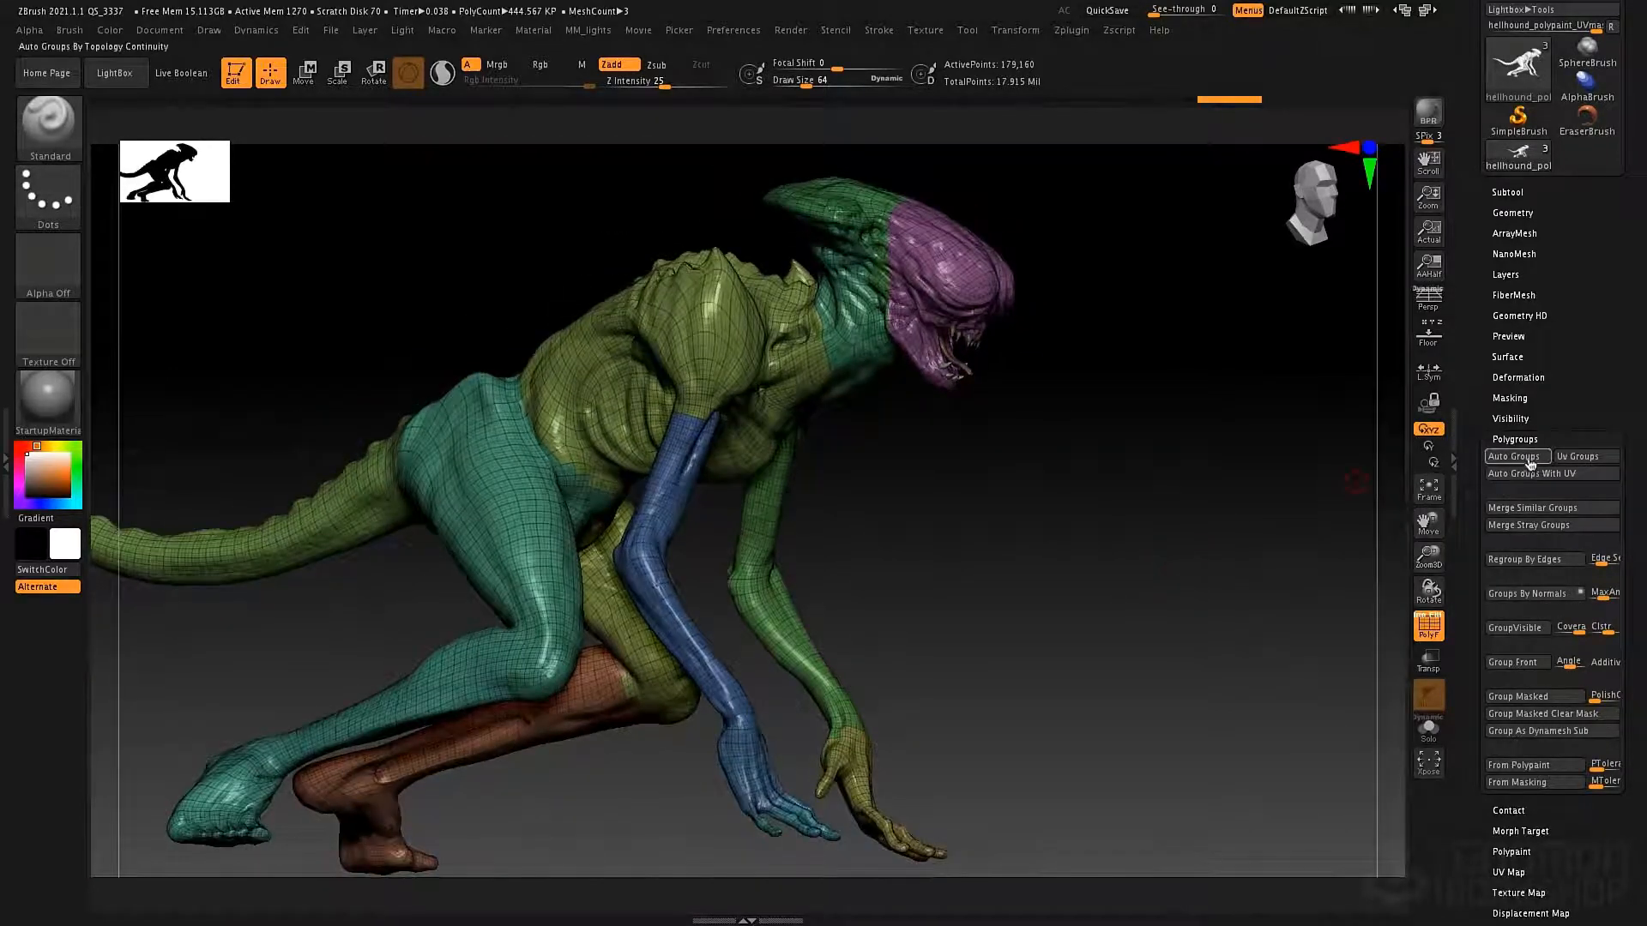
left_click(1530, 461)
left_click_drag(886, 496, 1169, 589)
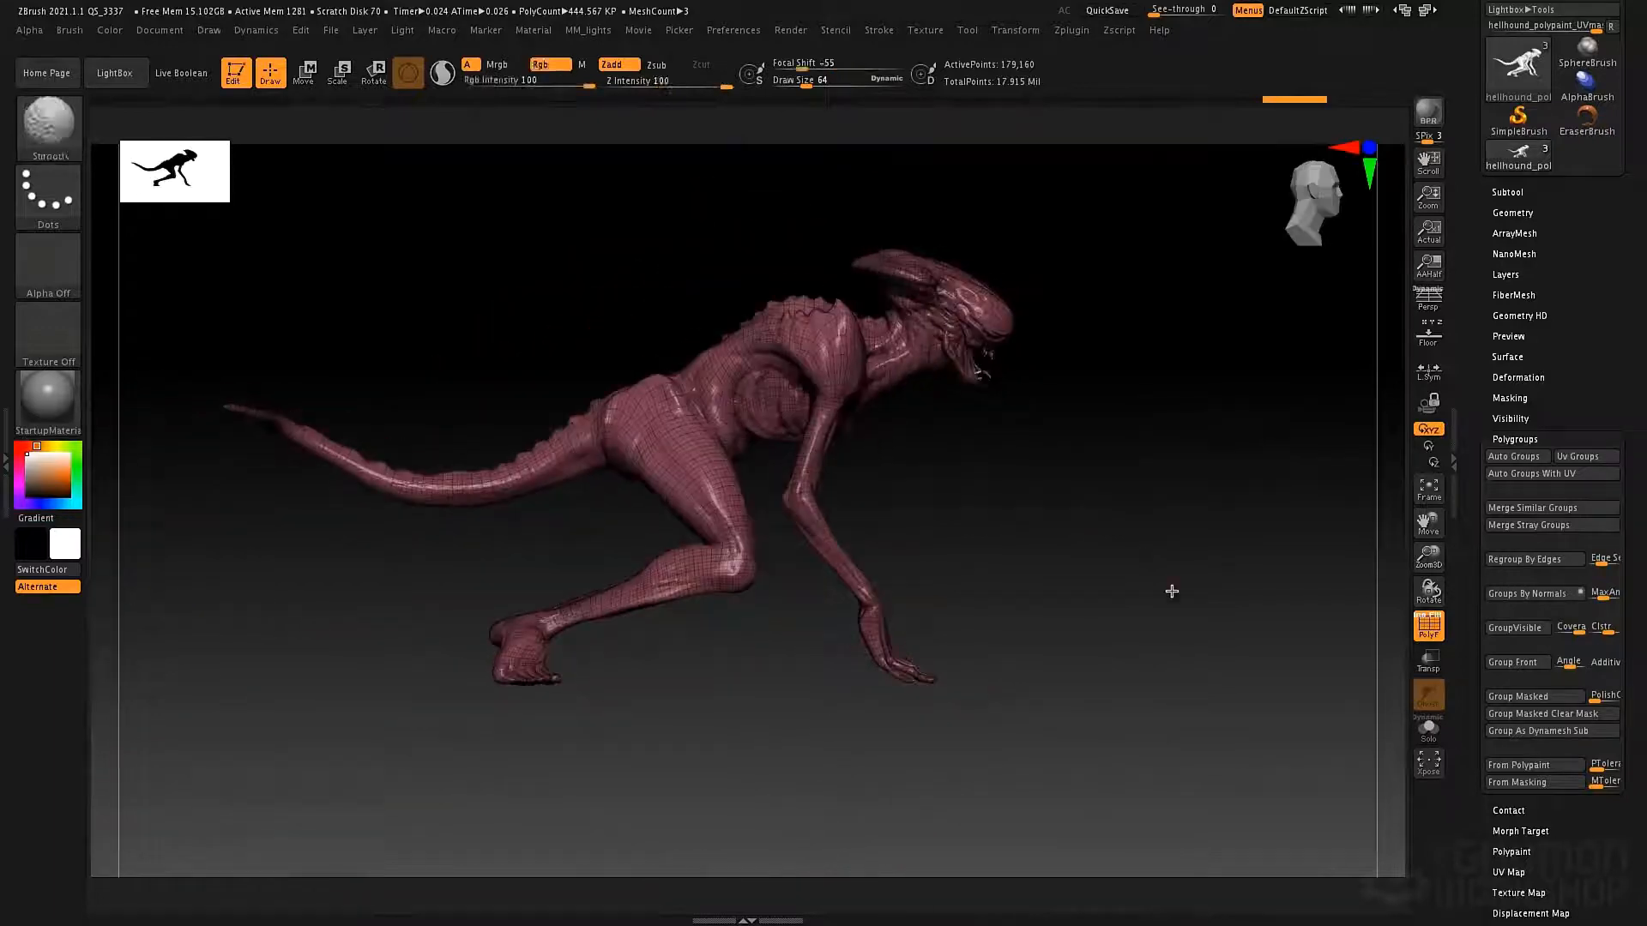
- Make the extract4 teeth subtool active, show it in Solo mode and frame it in the view
left_click(1507, 191)
mouse_move(1522, 244)
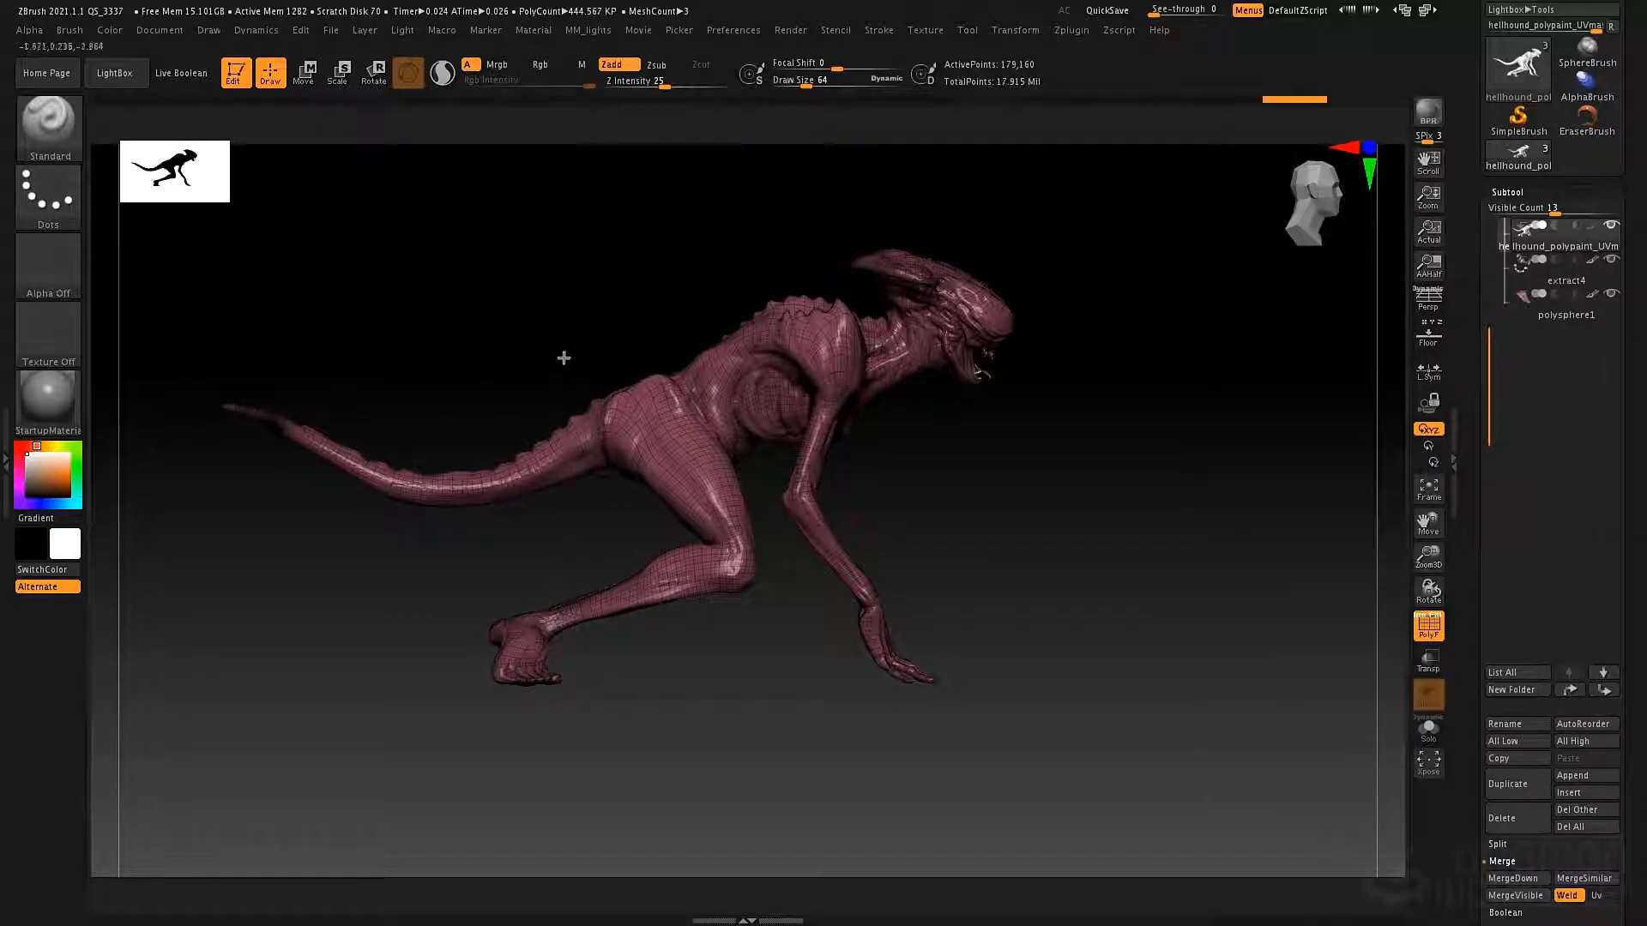
left_click(1552, 273)
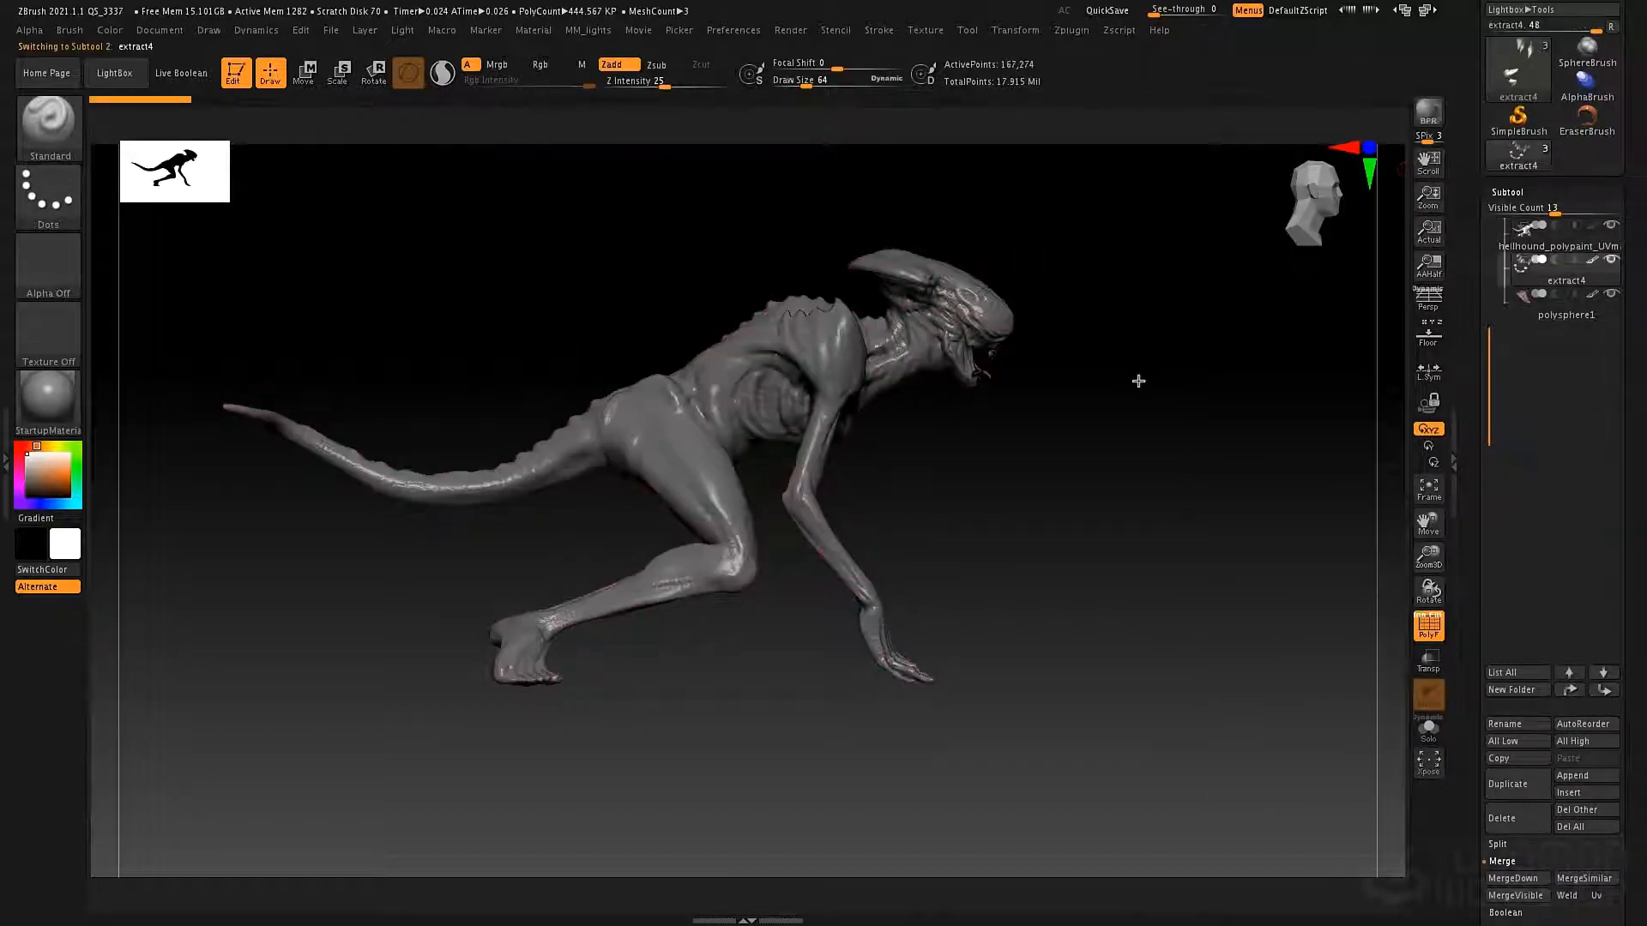
left_click(1428, 727)
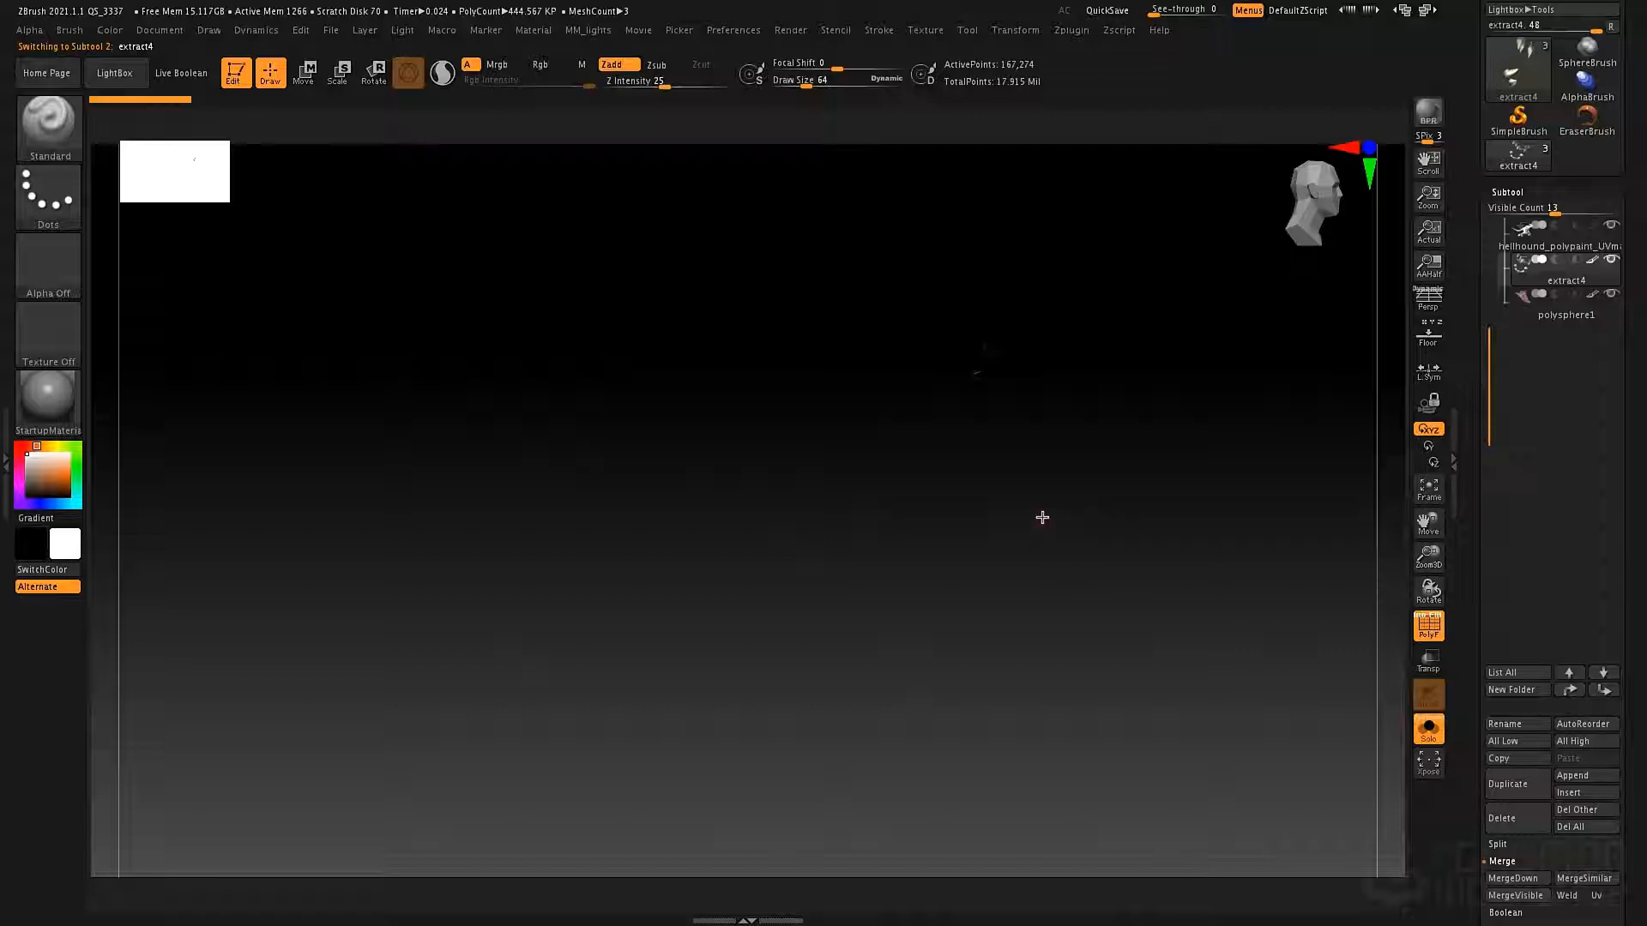
key("f")
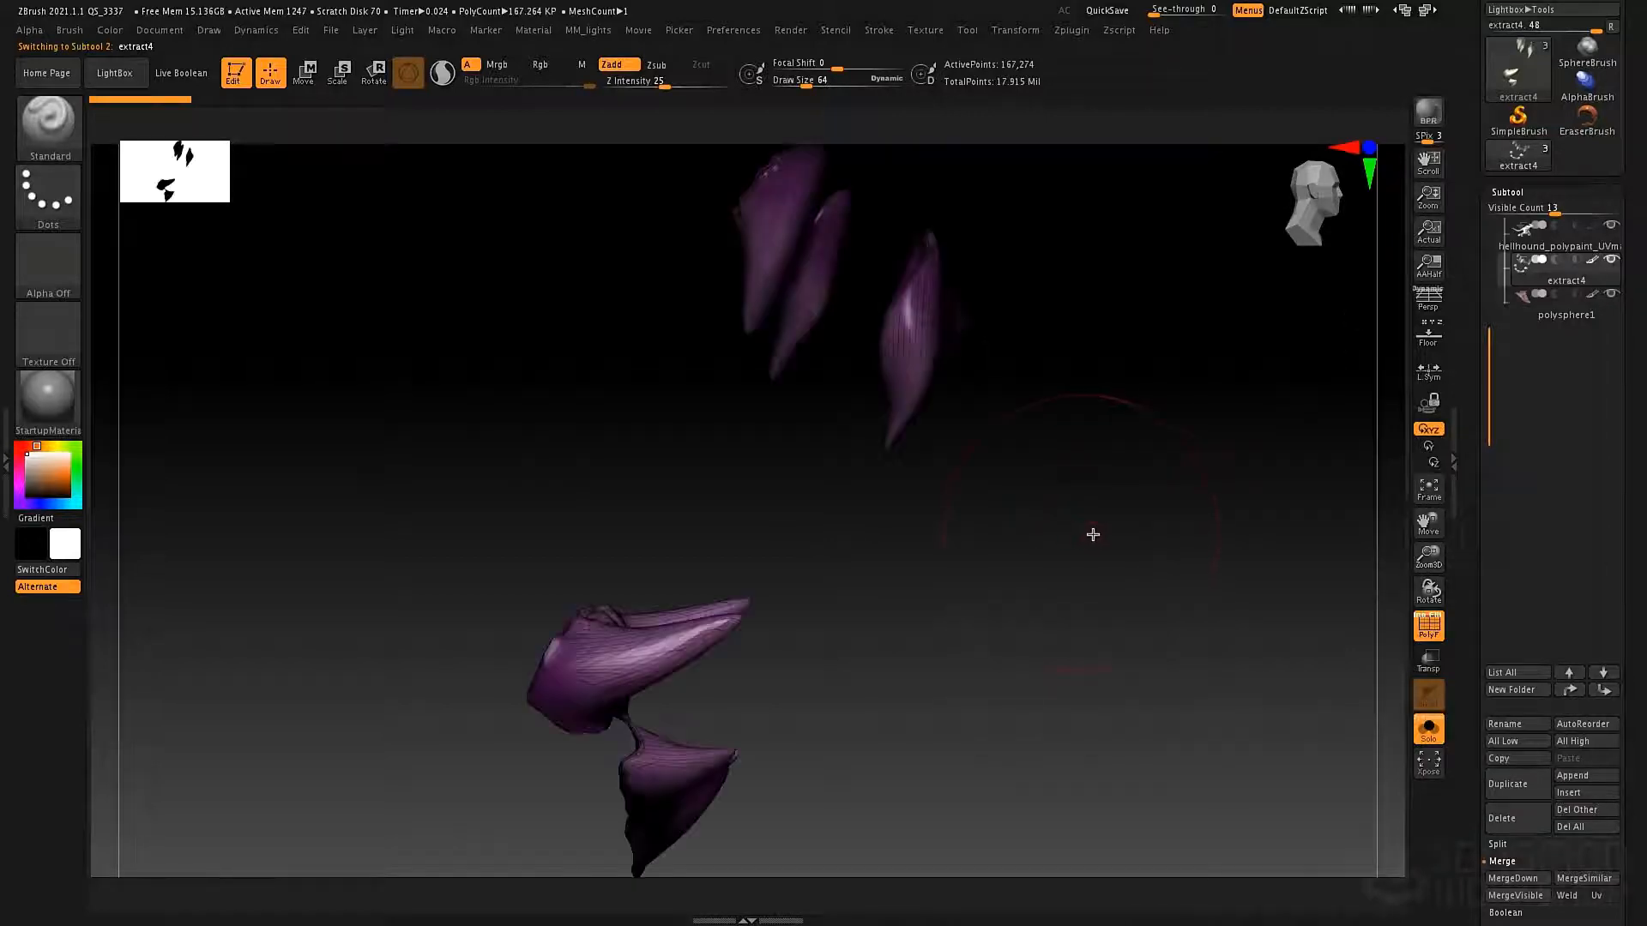
left_click_drag(1091, 534, 1114, 570)
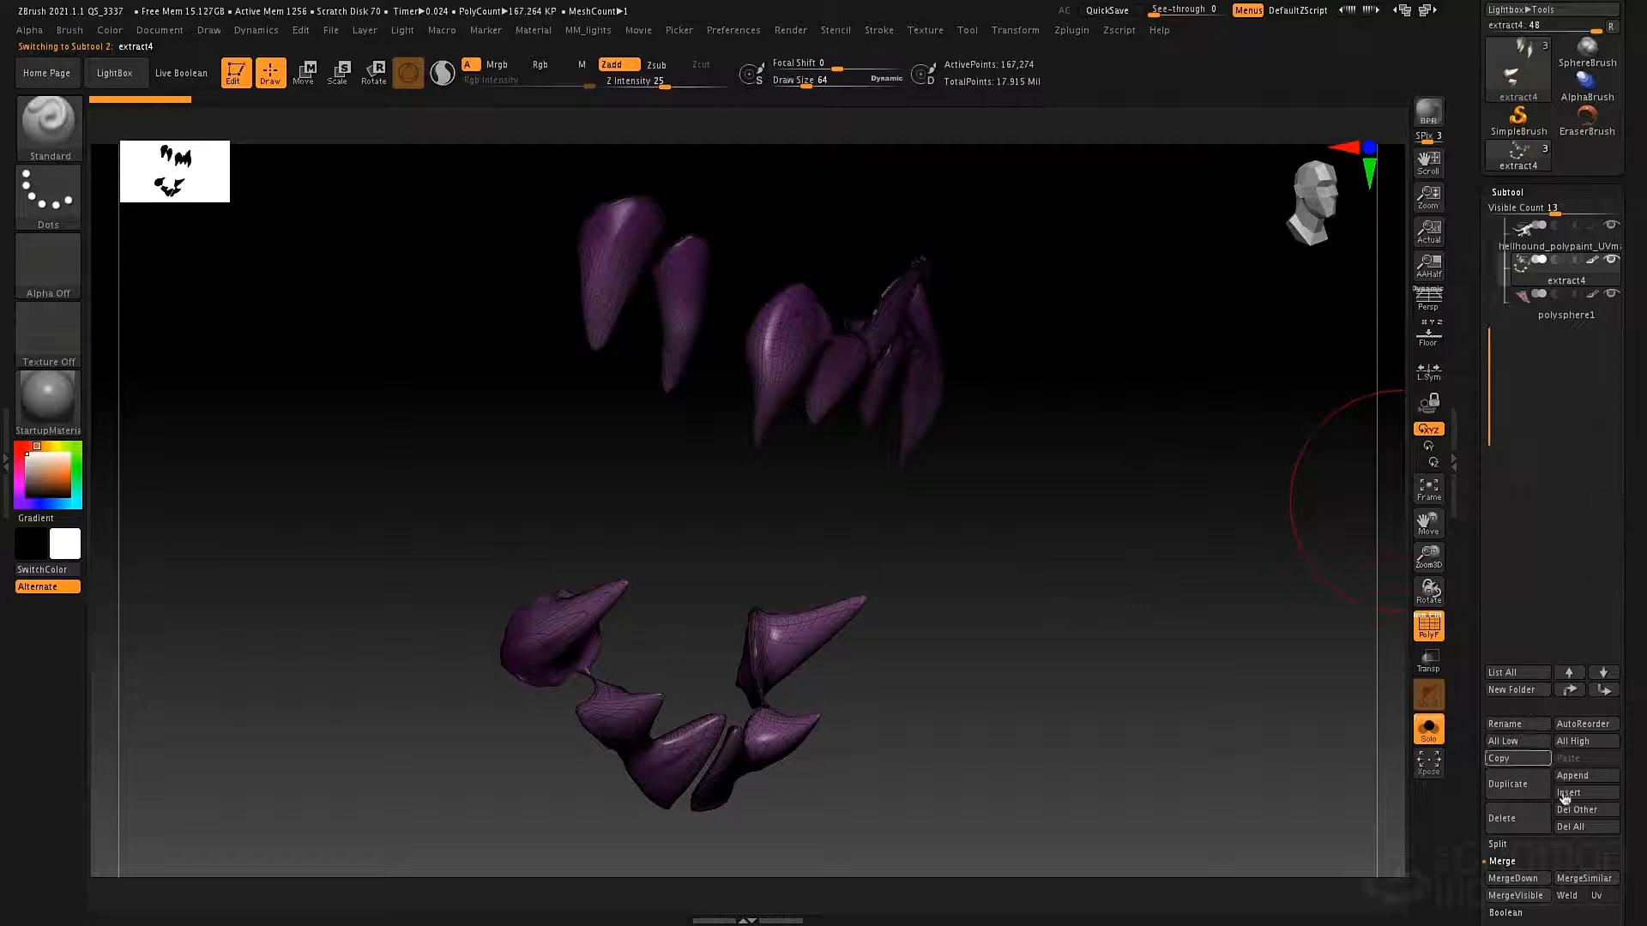
- Split the teeth into separate polygroups by connected topology with Auto Groups
left_click_drag(1472, 808, 1495, 611)
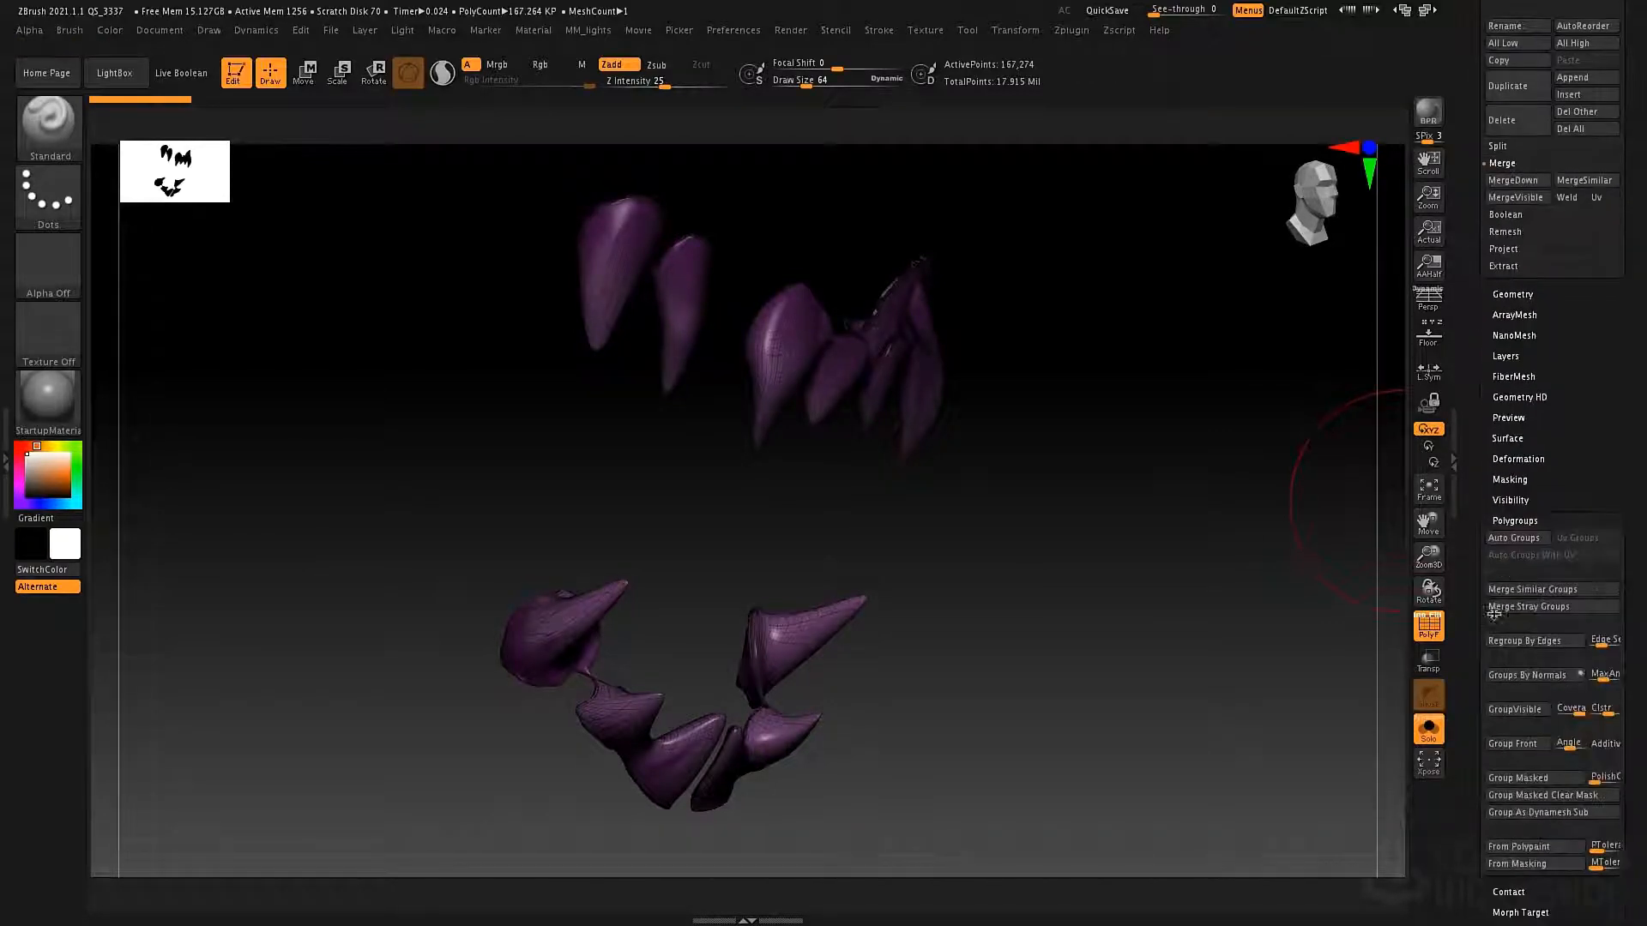
left_click(1515, 546)
mouse_move(1166, 598)
left_mouse_down()
mouse_move(1150, 552)
mouse_move(1096, 544)
mouse_move(1169, 548)
mouse_move(1120, 538)
mouse_move(1148, 544)
left_mouse_up()
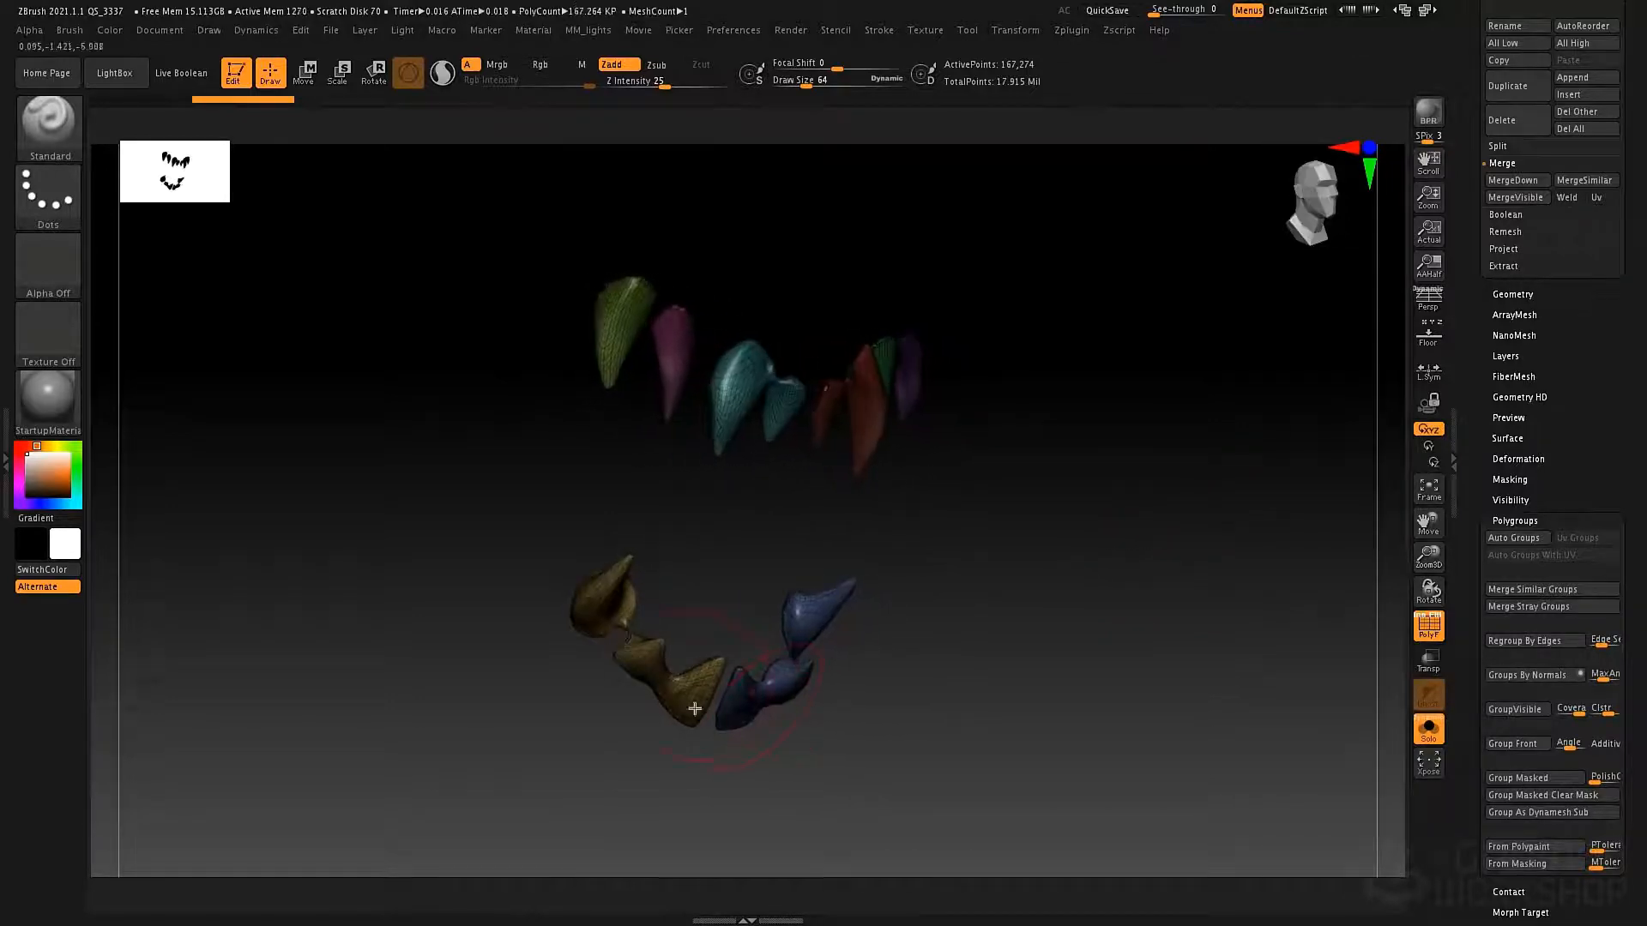
left_click_drag(691, 527, 755, 498)
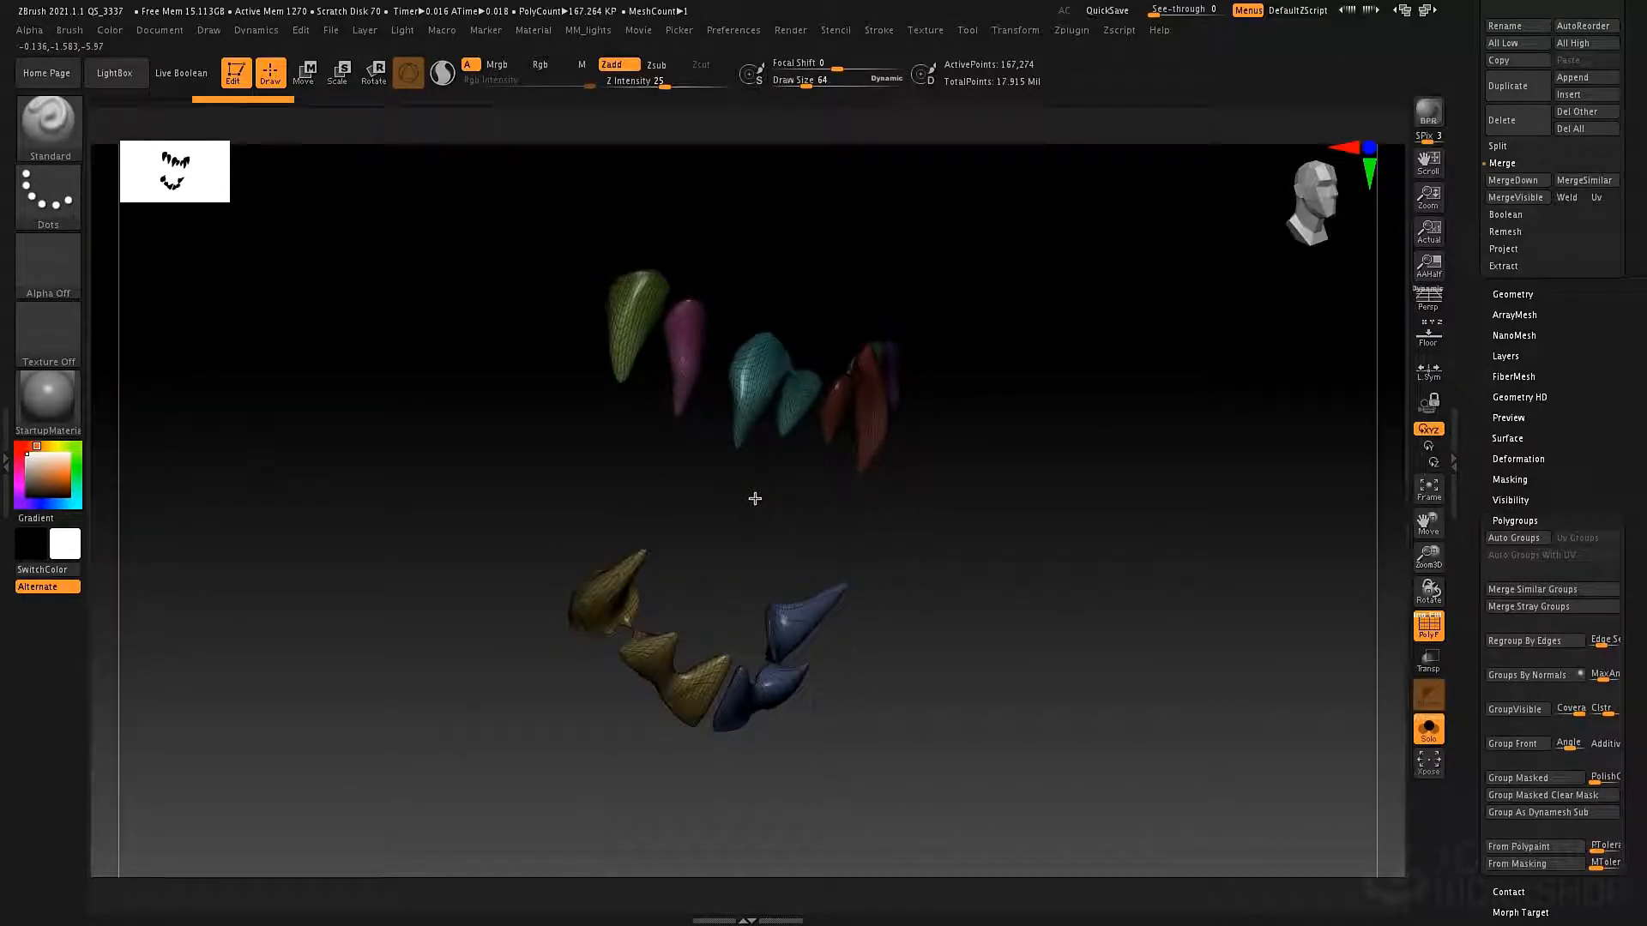
- Make the hellhound body subtool active and frame the whole creature in the view with its PolyFrame shown
scroll(1547, 510, "up", 10)
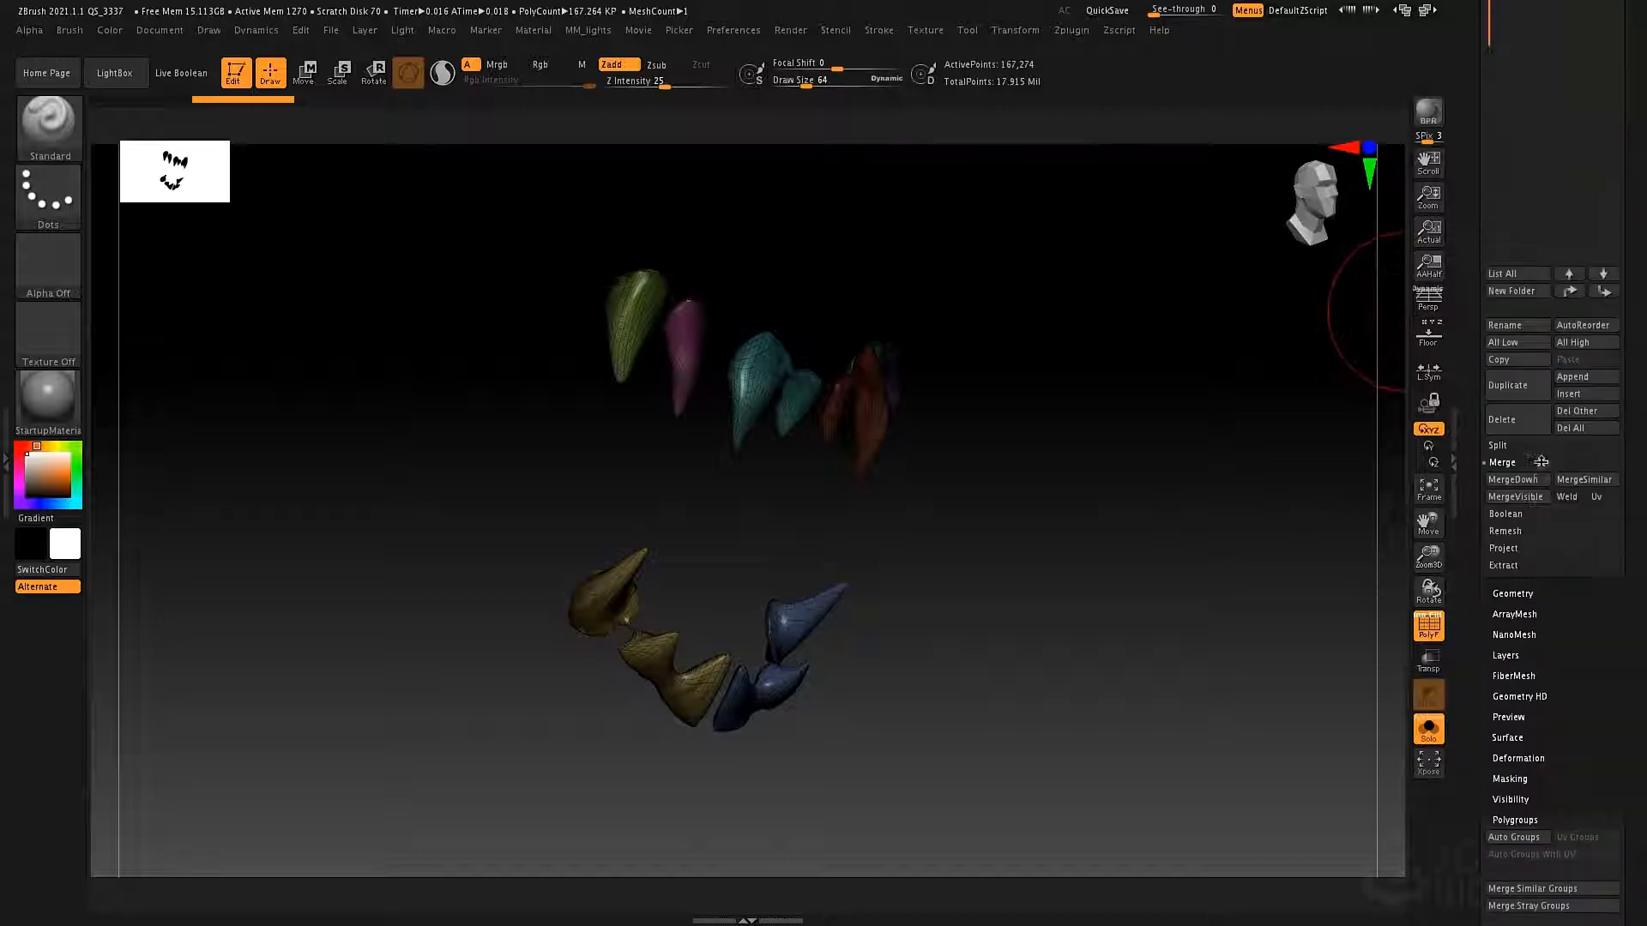
scroll(1547, 510, "up", 1)
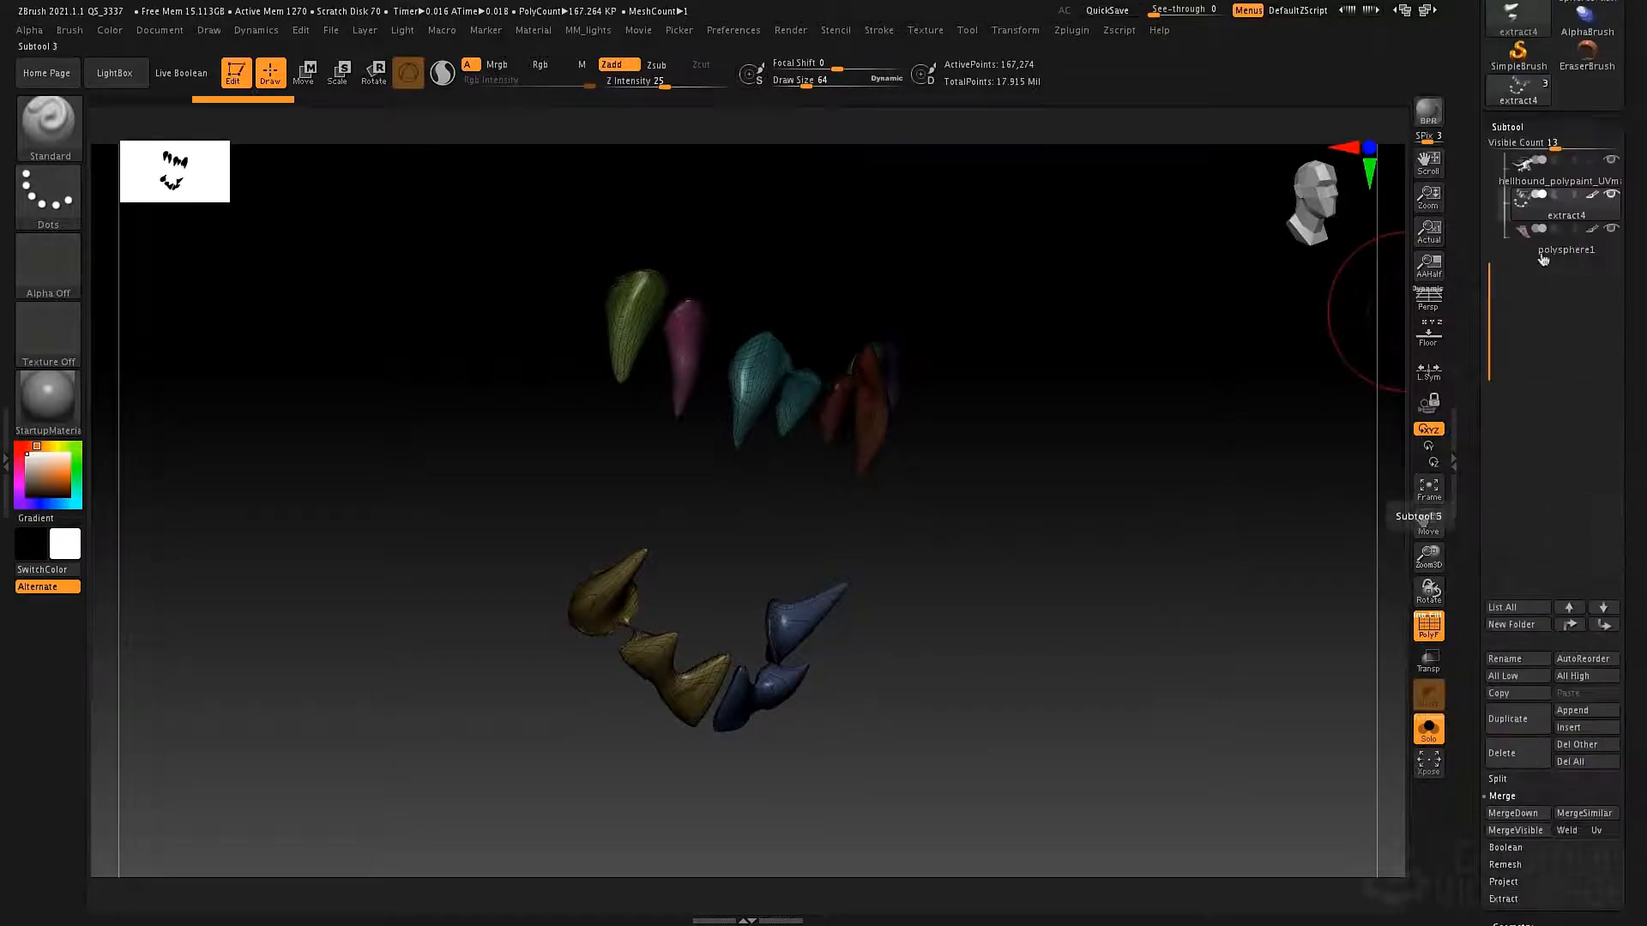
left_click(1544, 176)
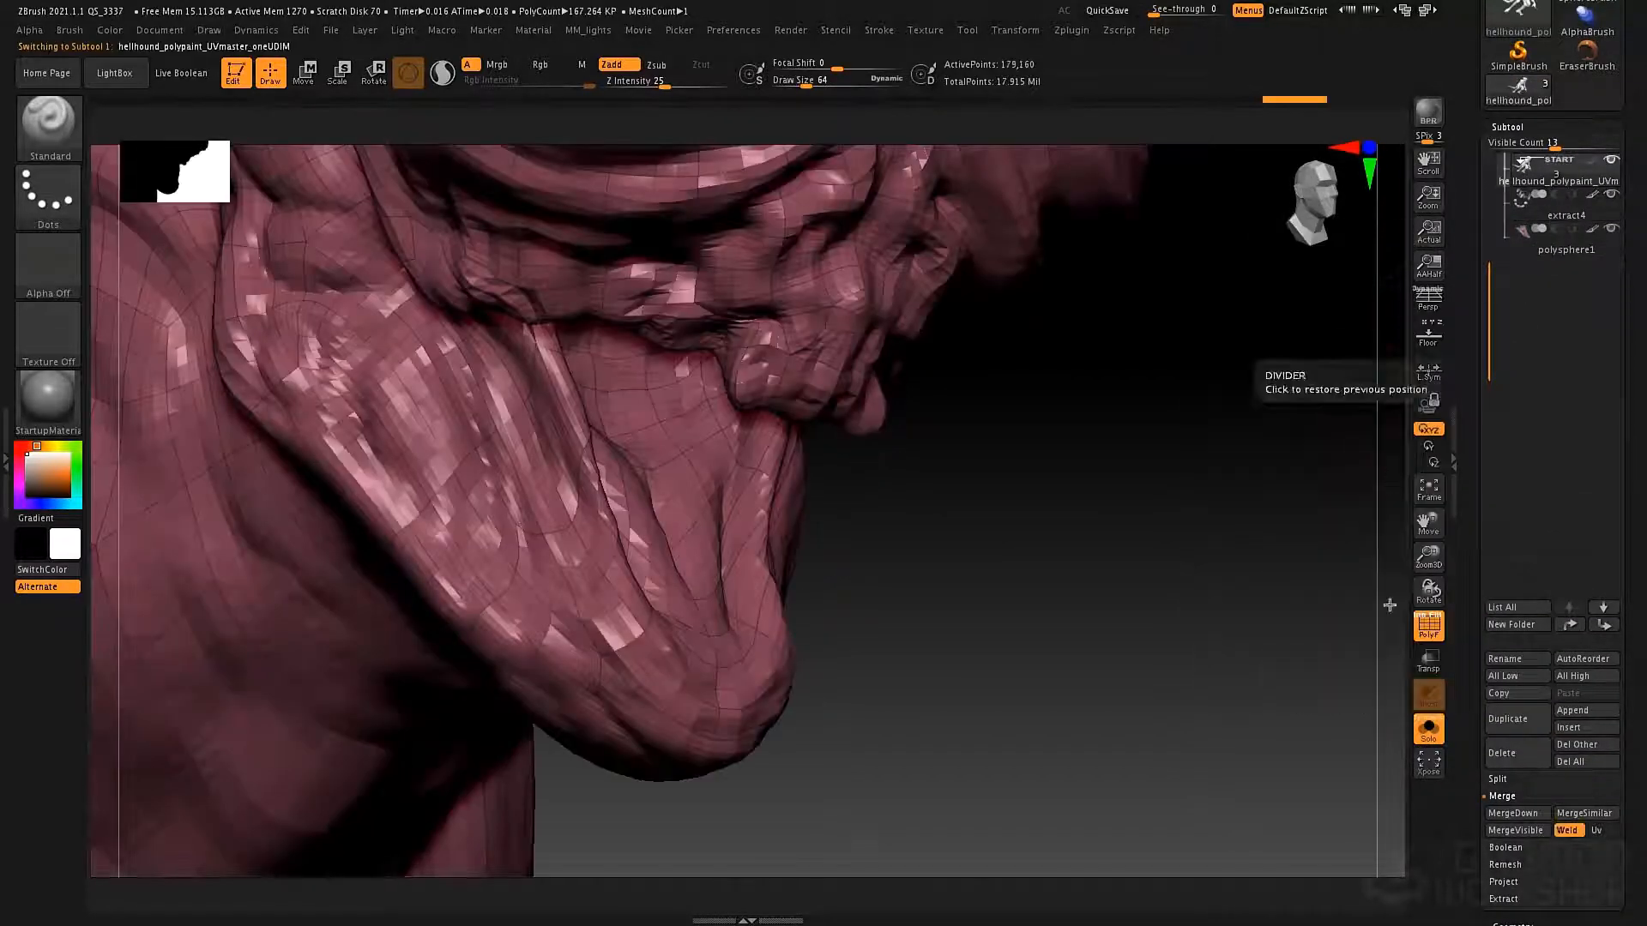
key("shift+f")
scroll(1482, 806, "down", 1)
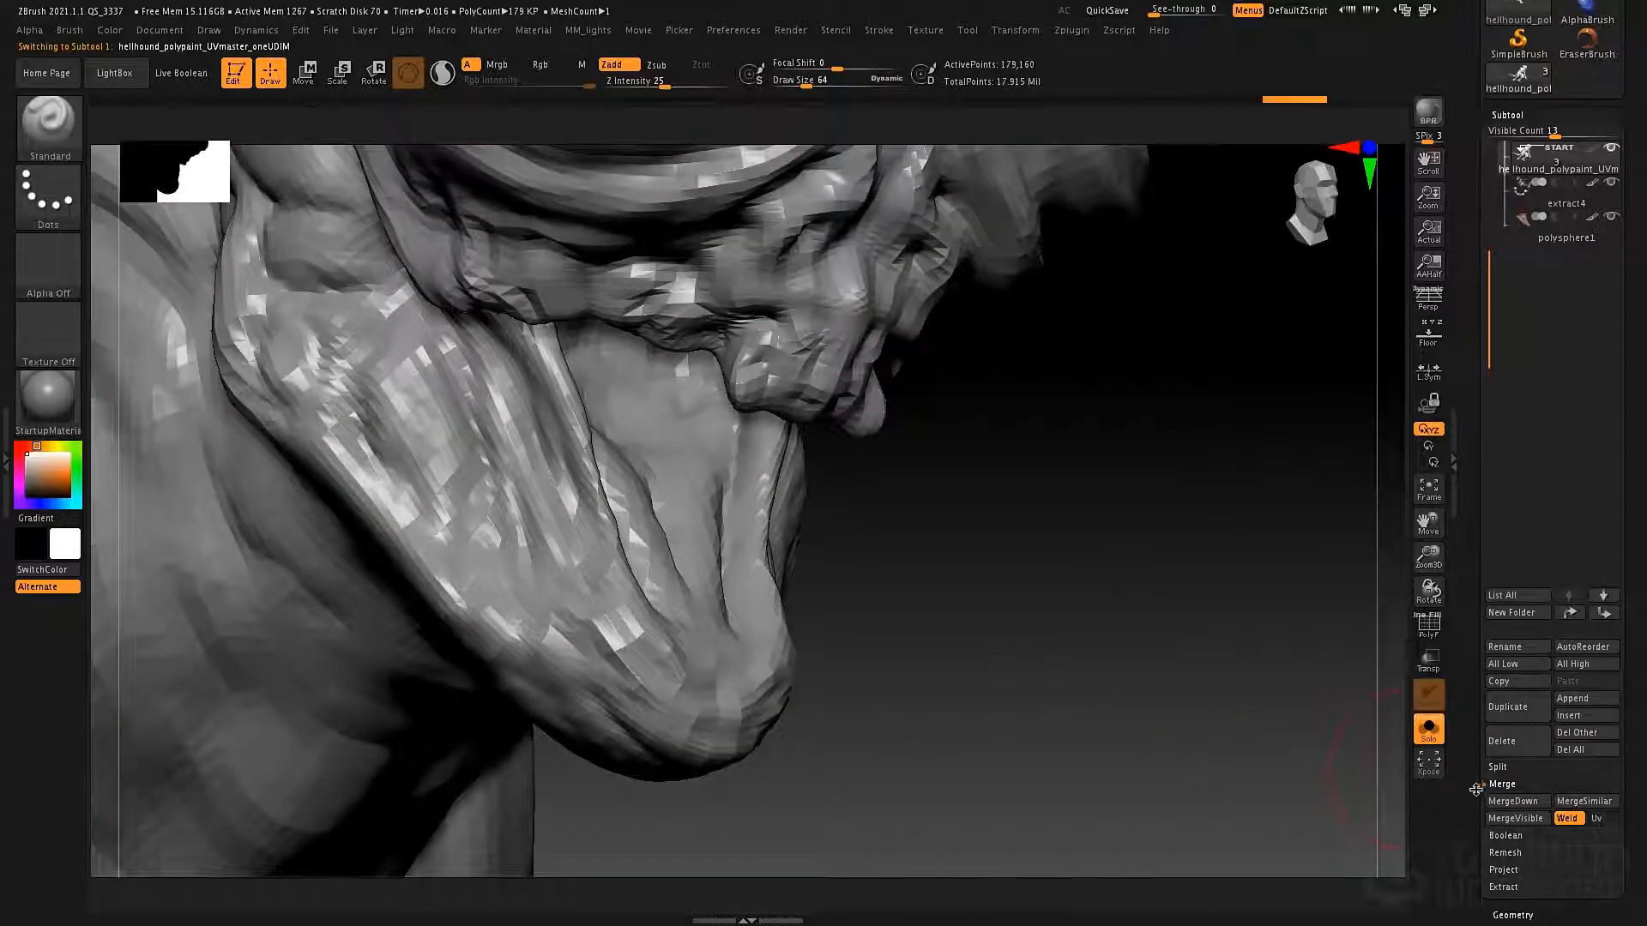
key("f")
scroll(1472, 813, "down", 10)
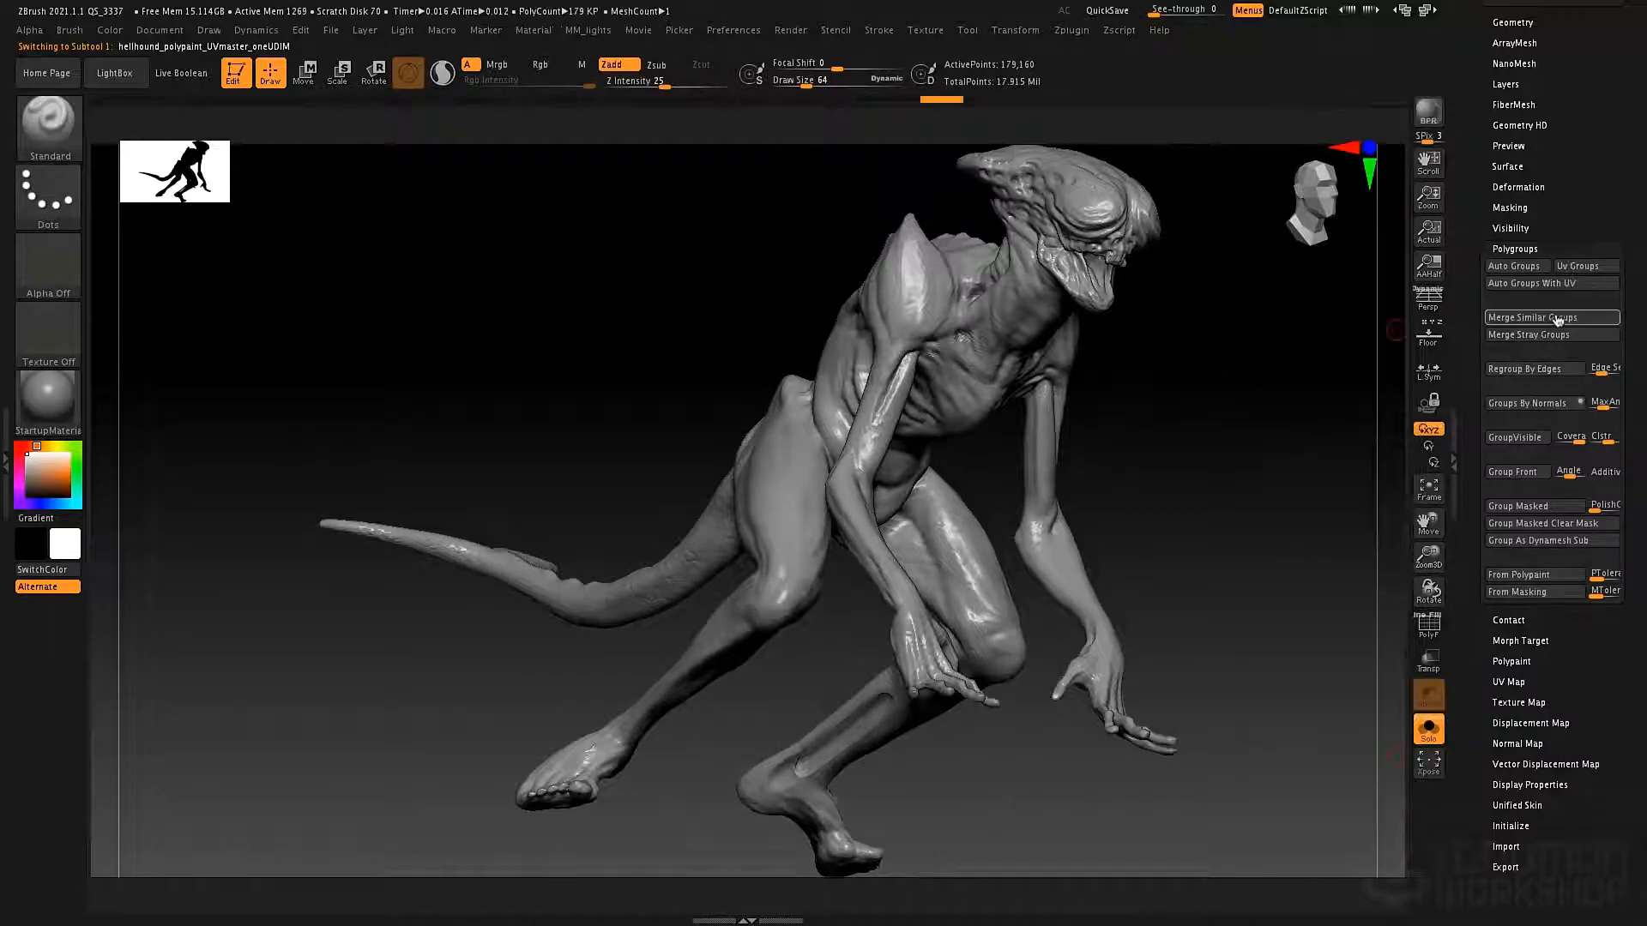
key("shift+f")
left_click_drag(1253, 346, 956, 397)
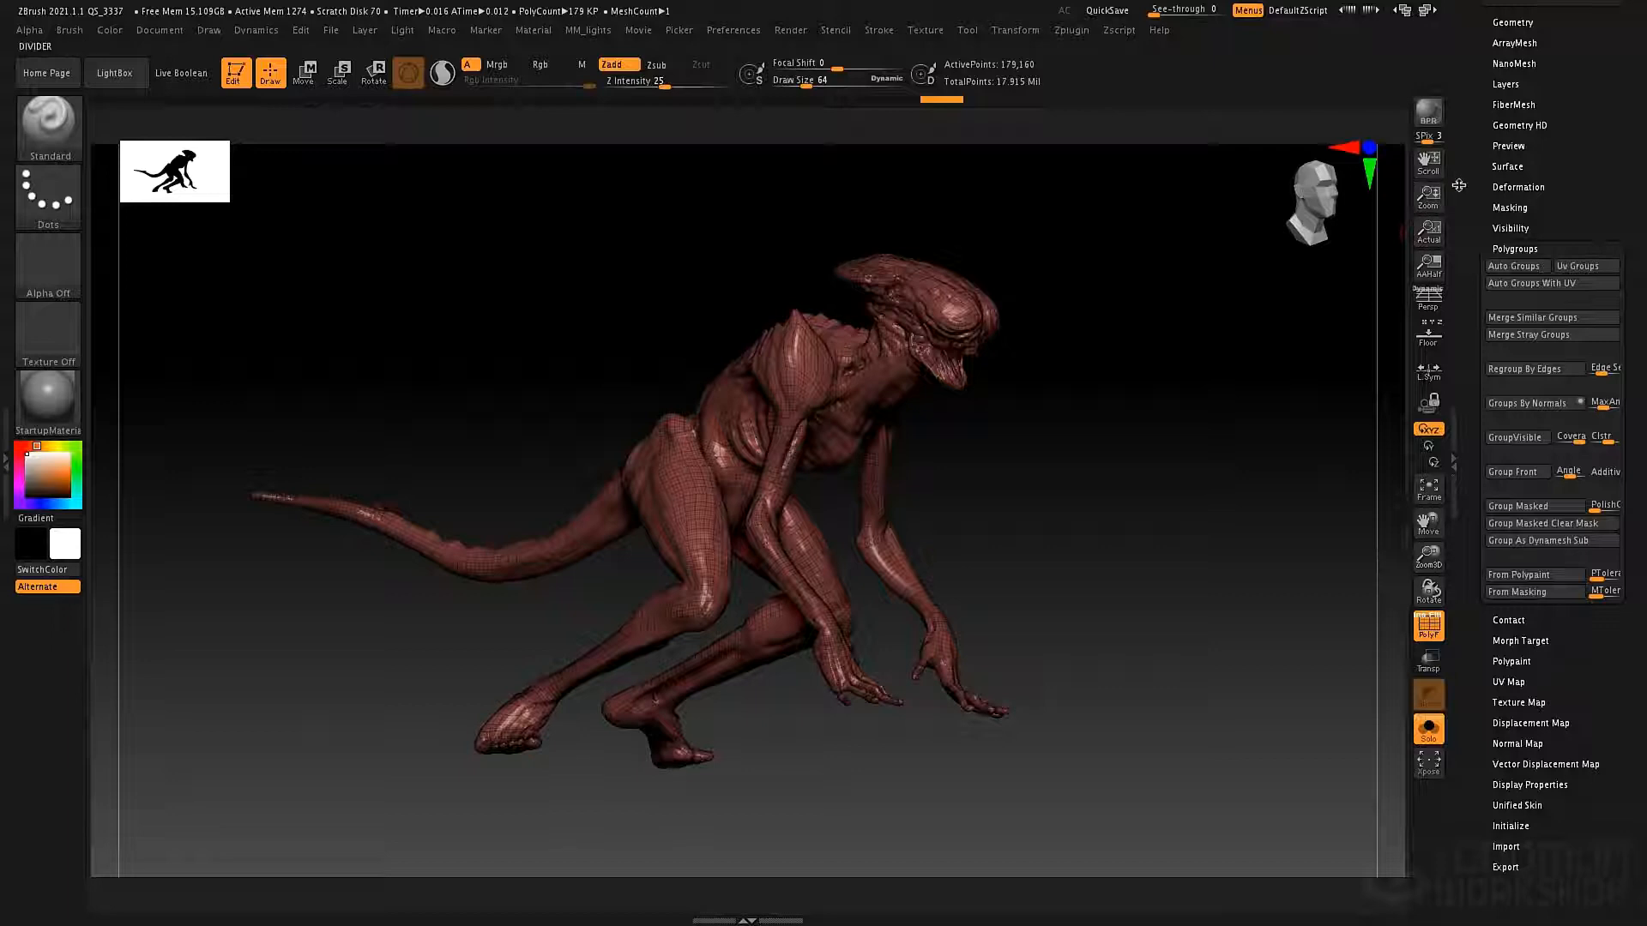
- Lower the body to its lowest subdivision level and import hellhoundUDIMS.obj onto it
left_click_drag(1463, 180, 1457, 468)
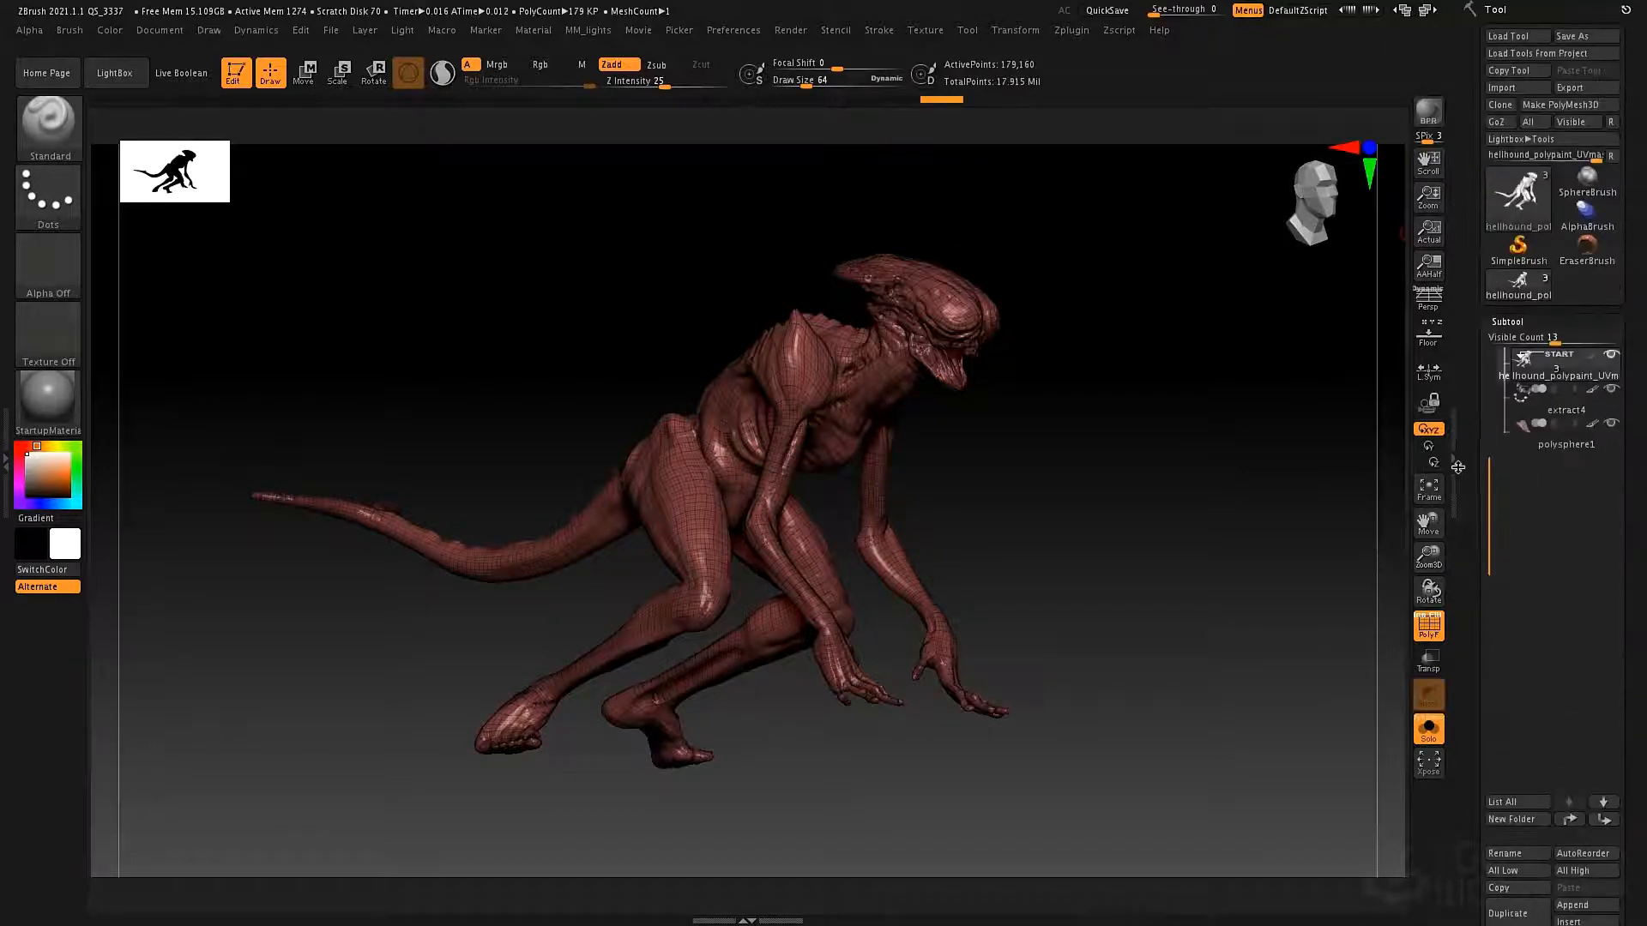
left_click(1525, 38)
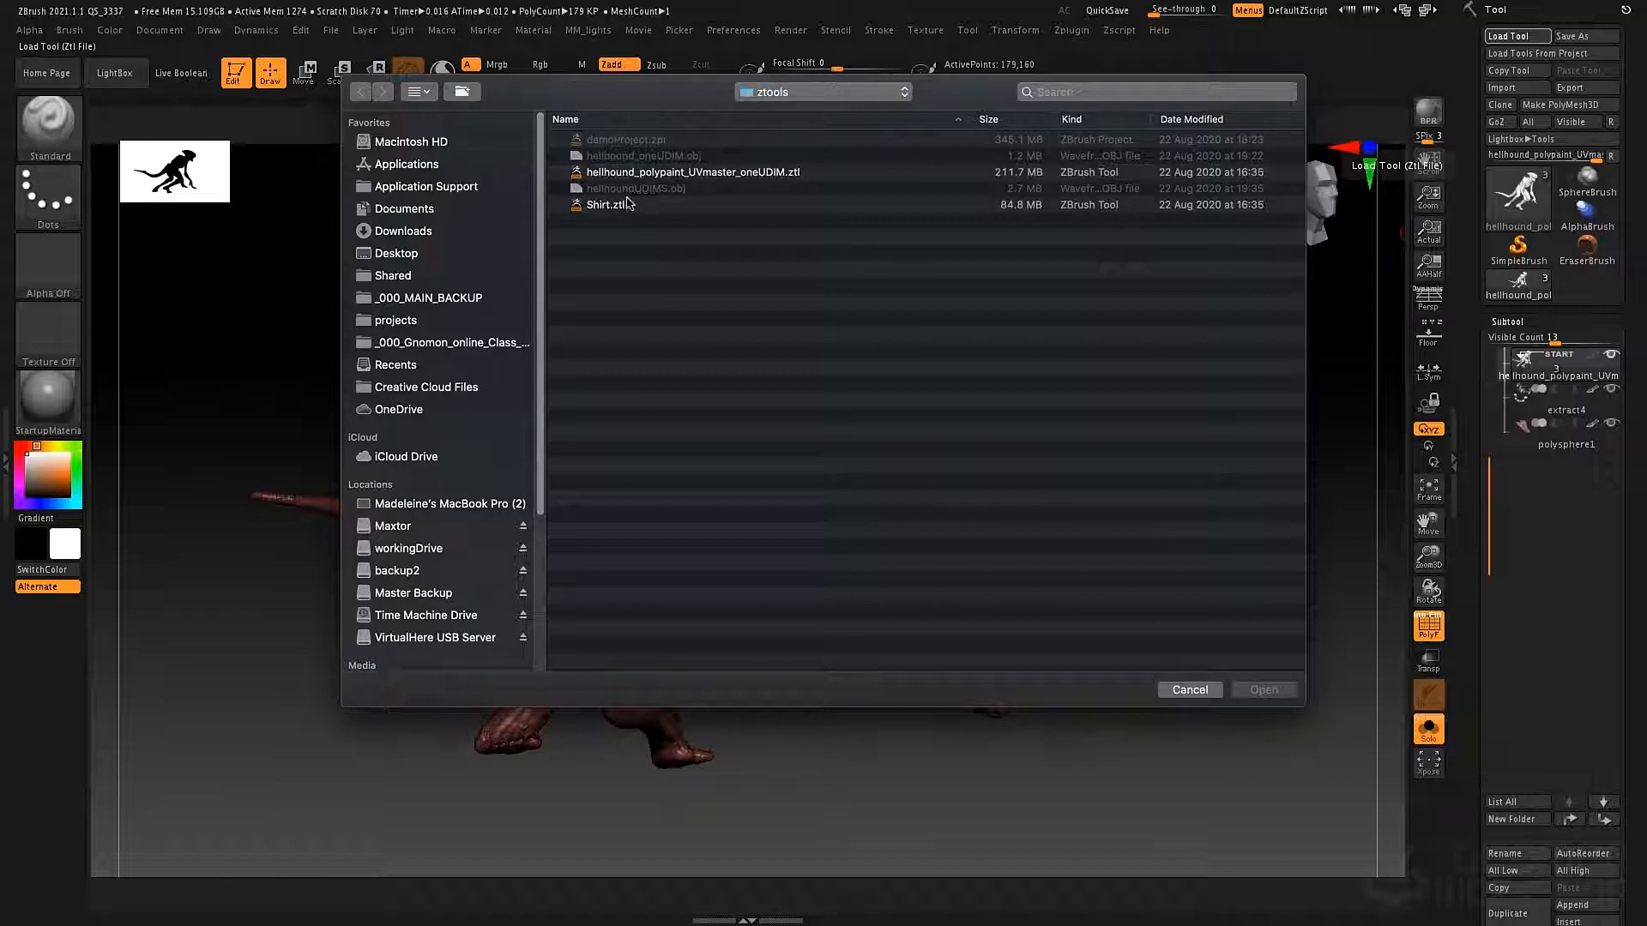
key("Escape")
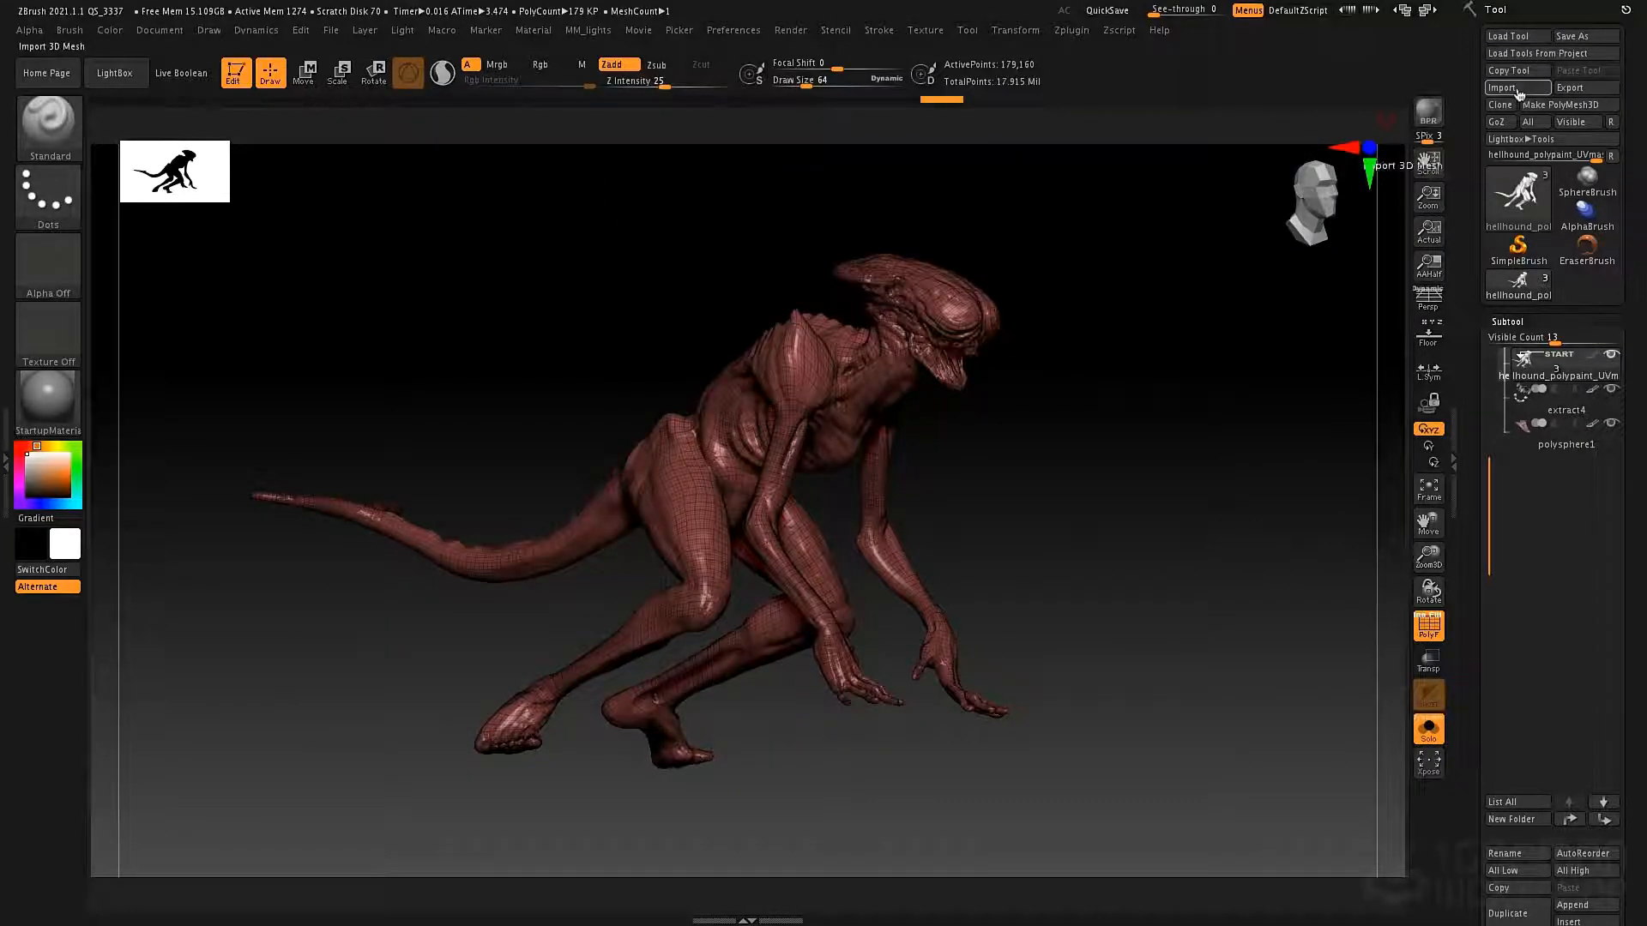
key("shift")
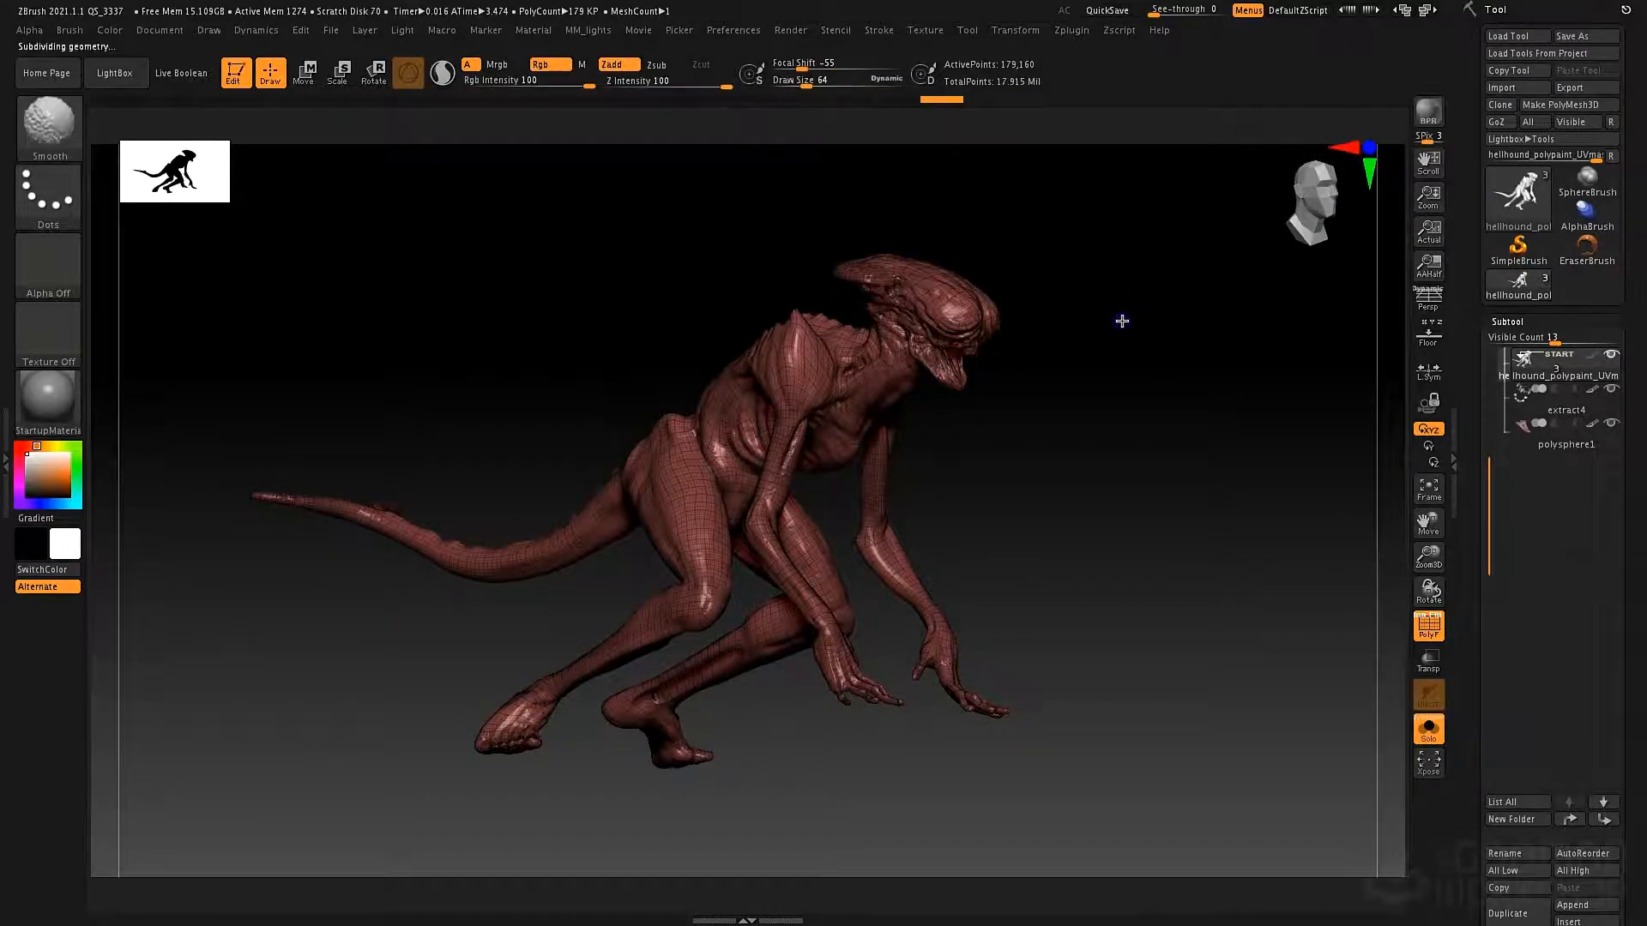
key("shift+d")
key("shift+d")
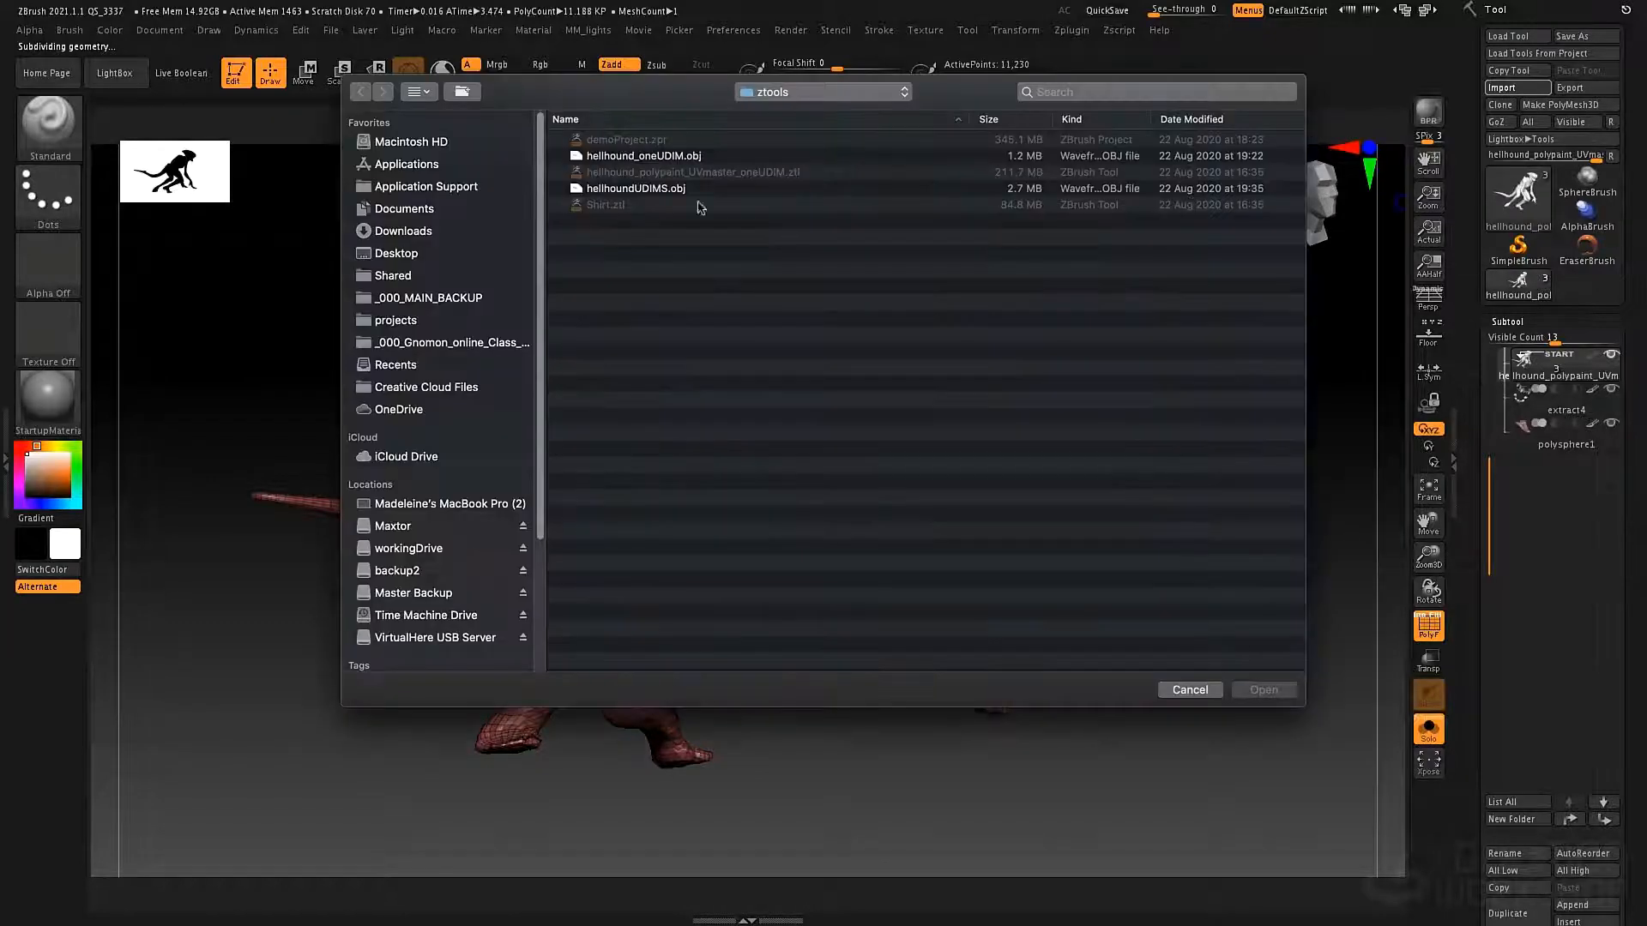
left_click(624, 189)
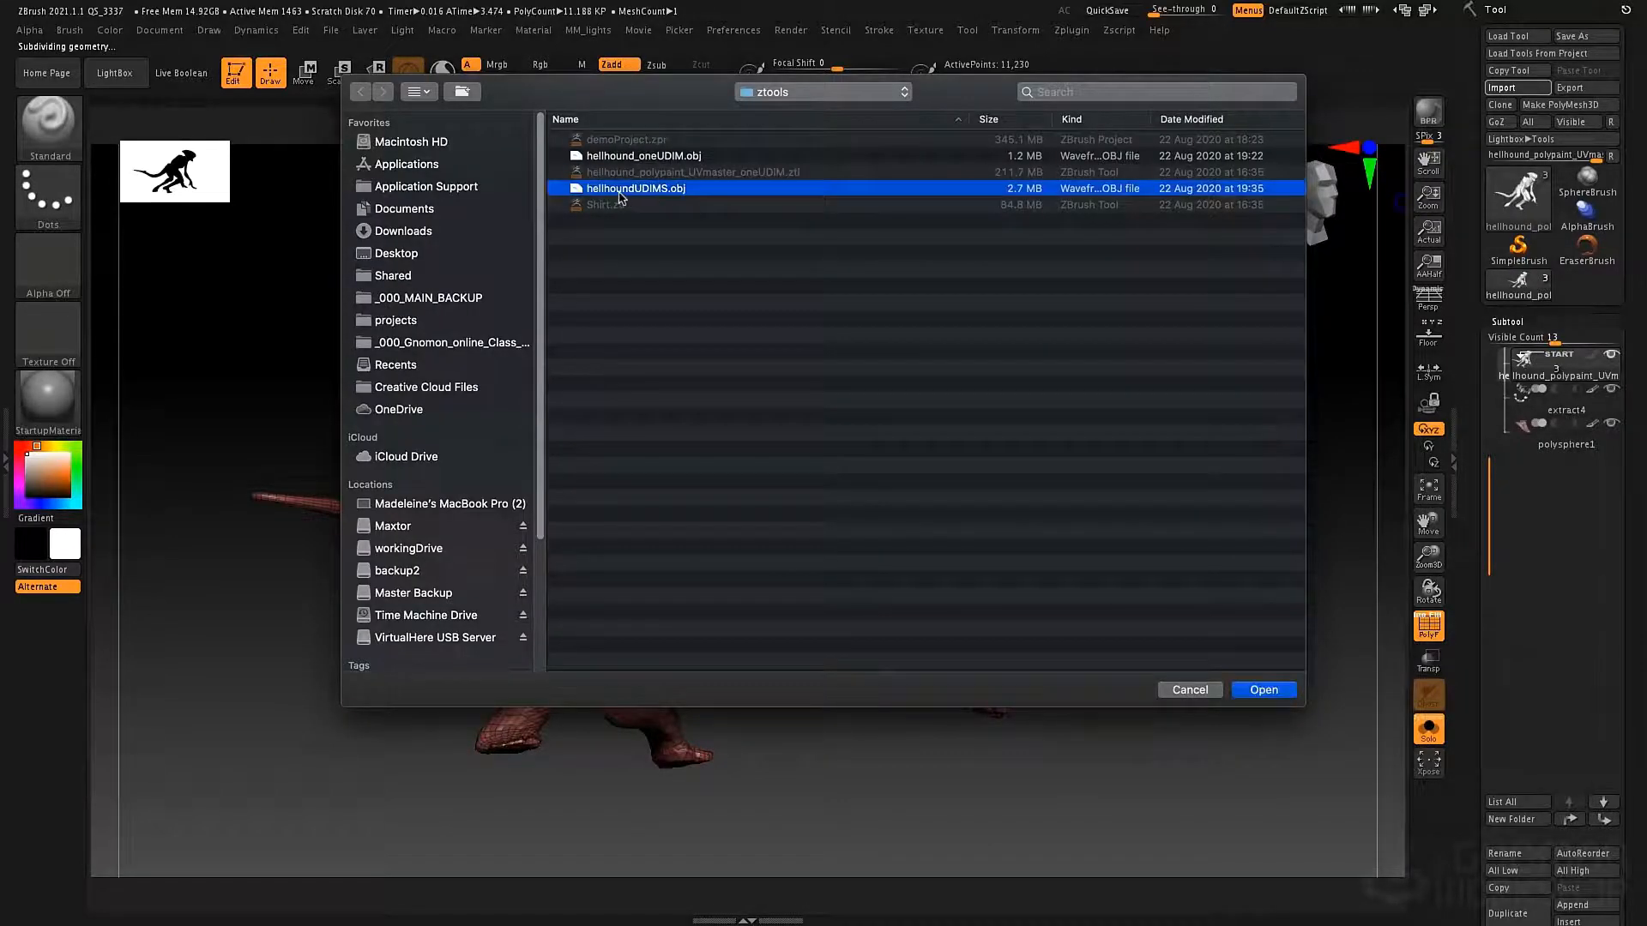
double_click(625, 190)
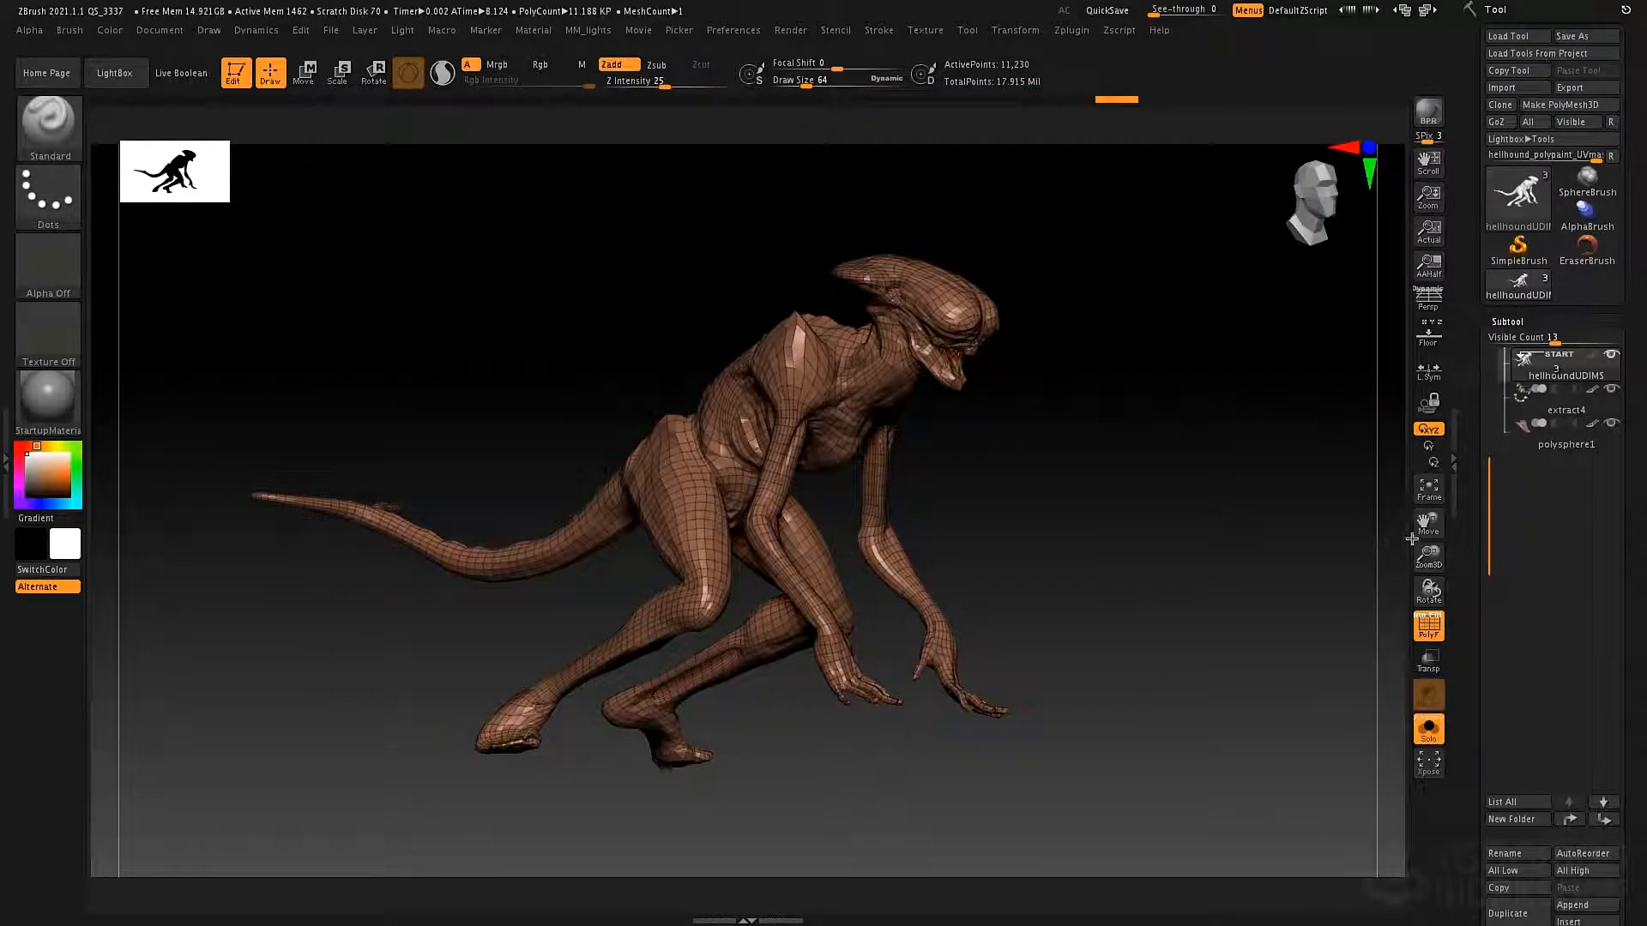
- Split the imported body into polygroups with UV Groups, and collapse it back into a single polygroup
left_click_drag(1038, 467, 1021, 434, "alt")
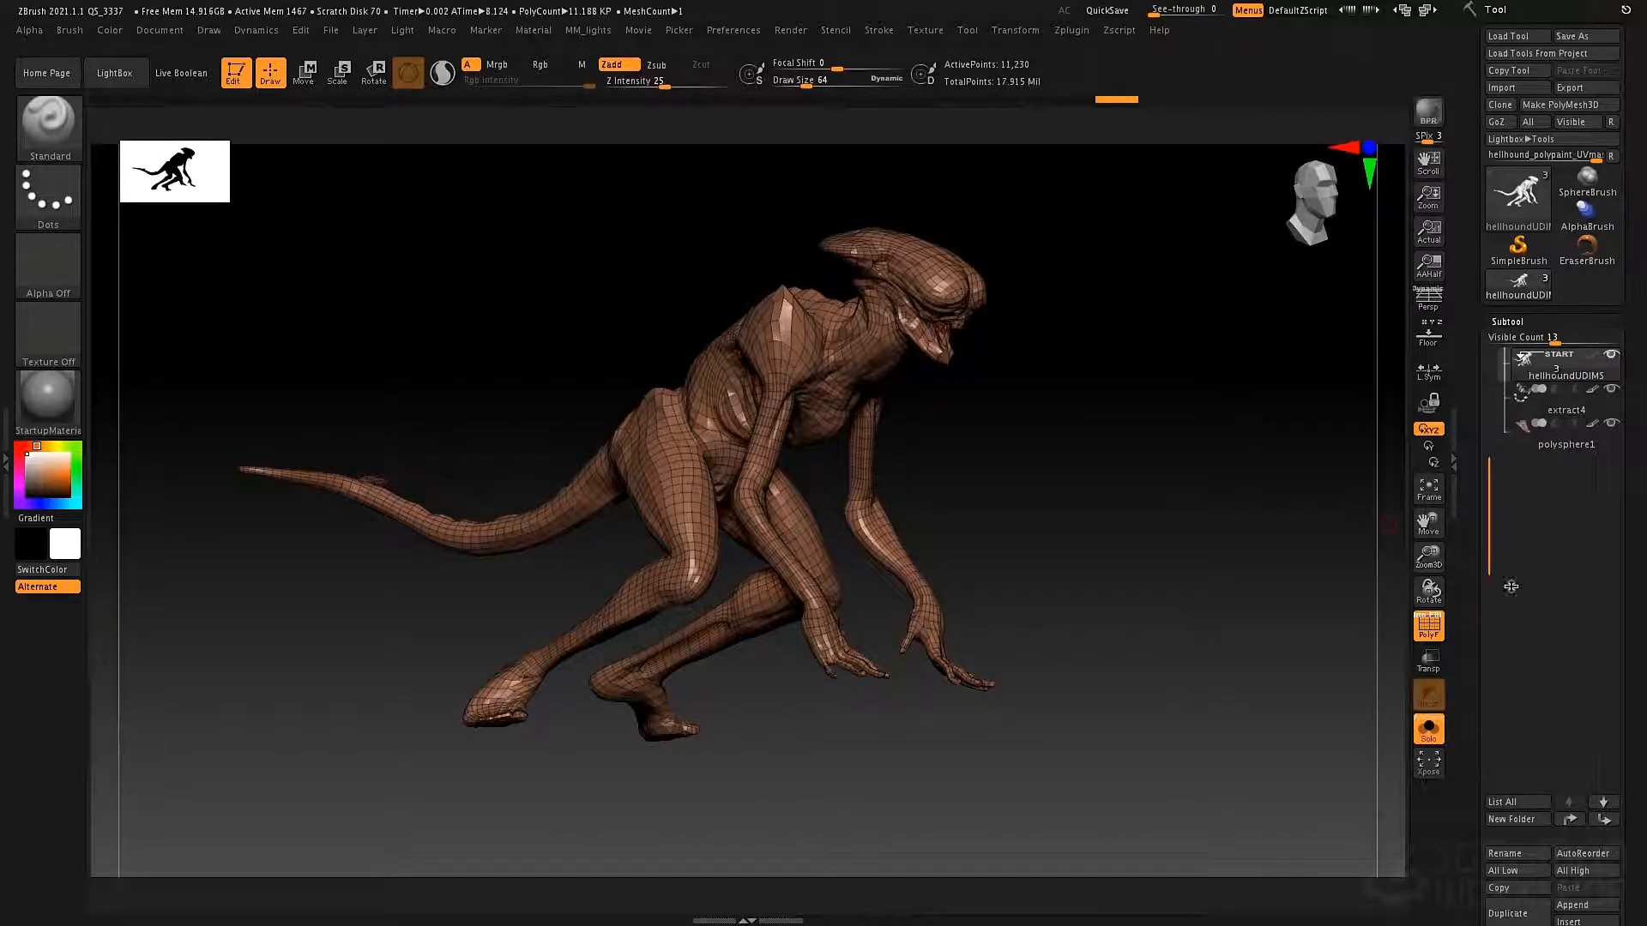
left_click_drag(1473, 603, 1439, 361)
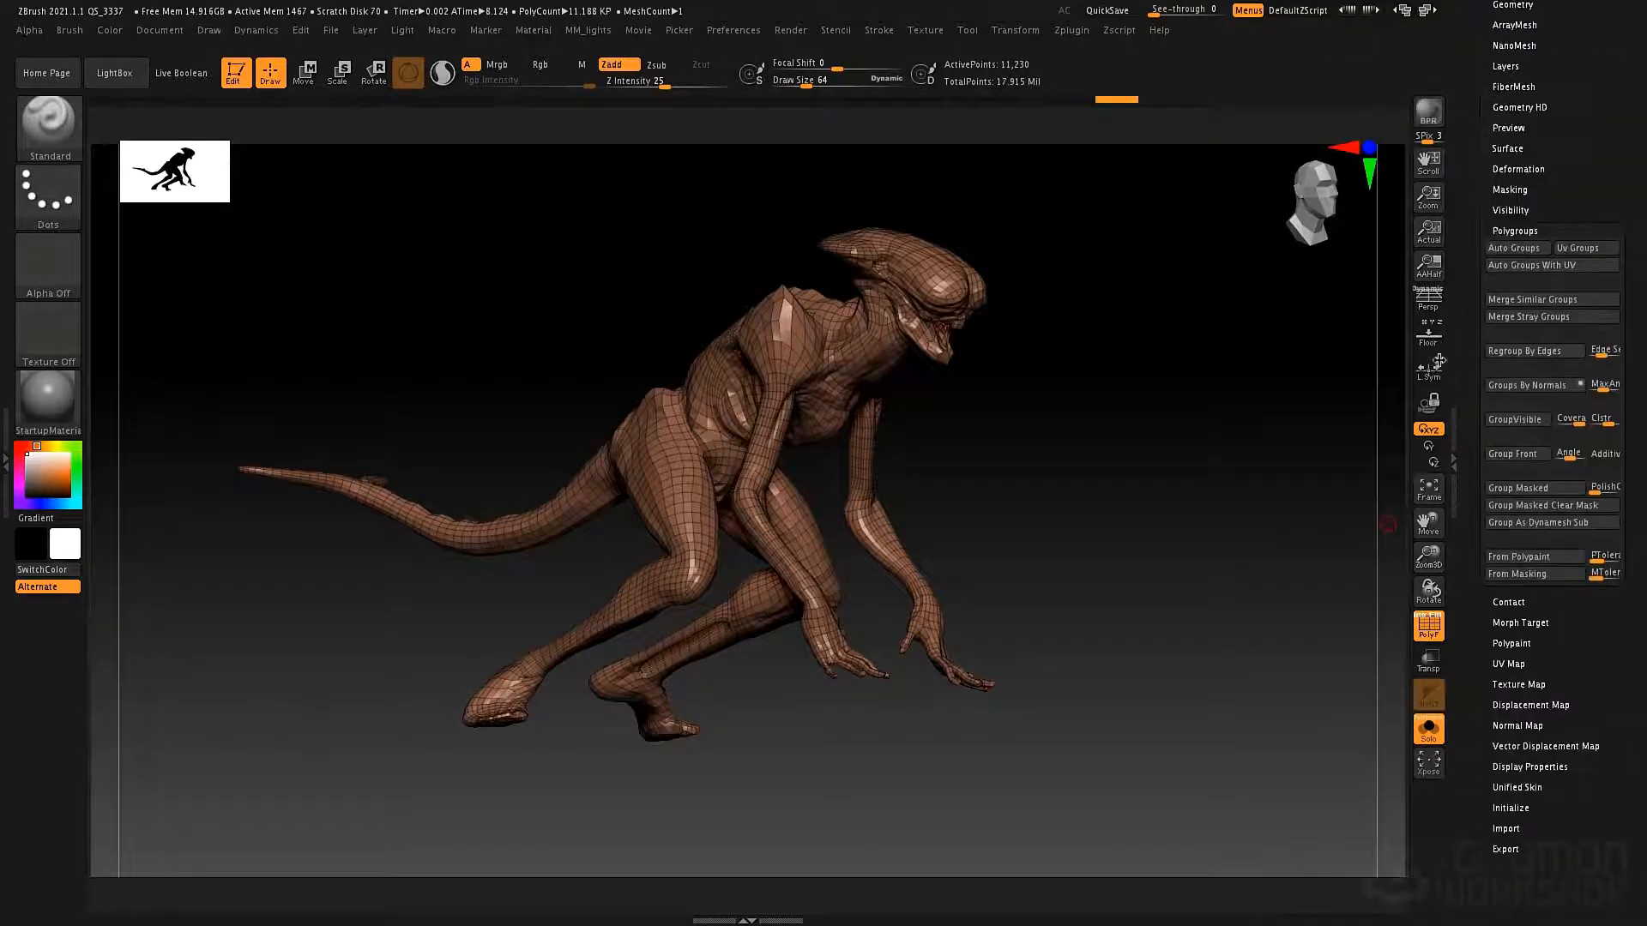
left_click(1576, 265)
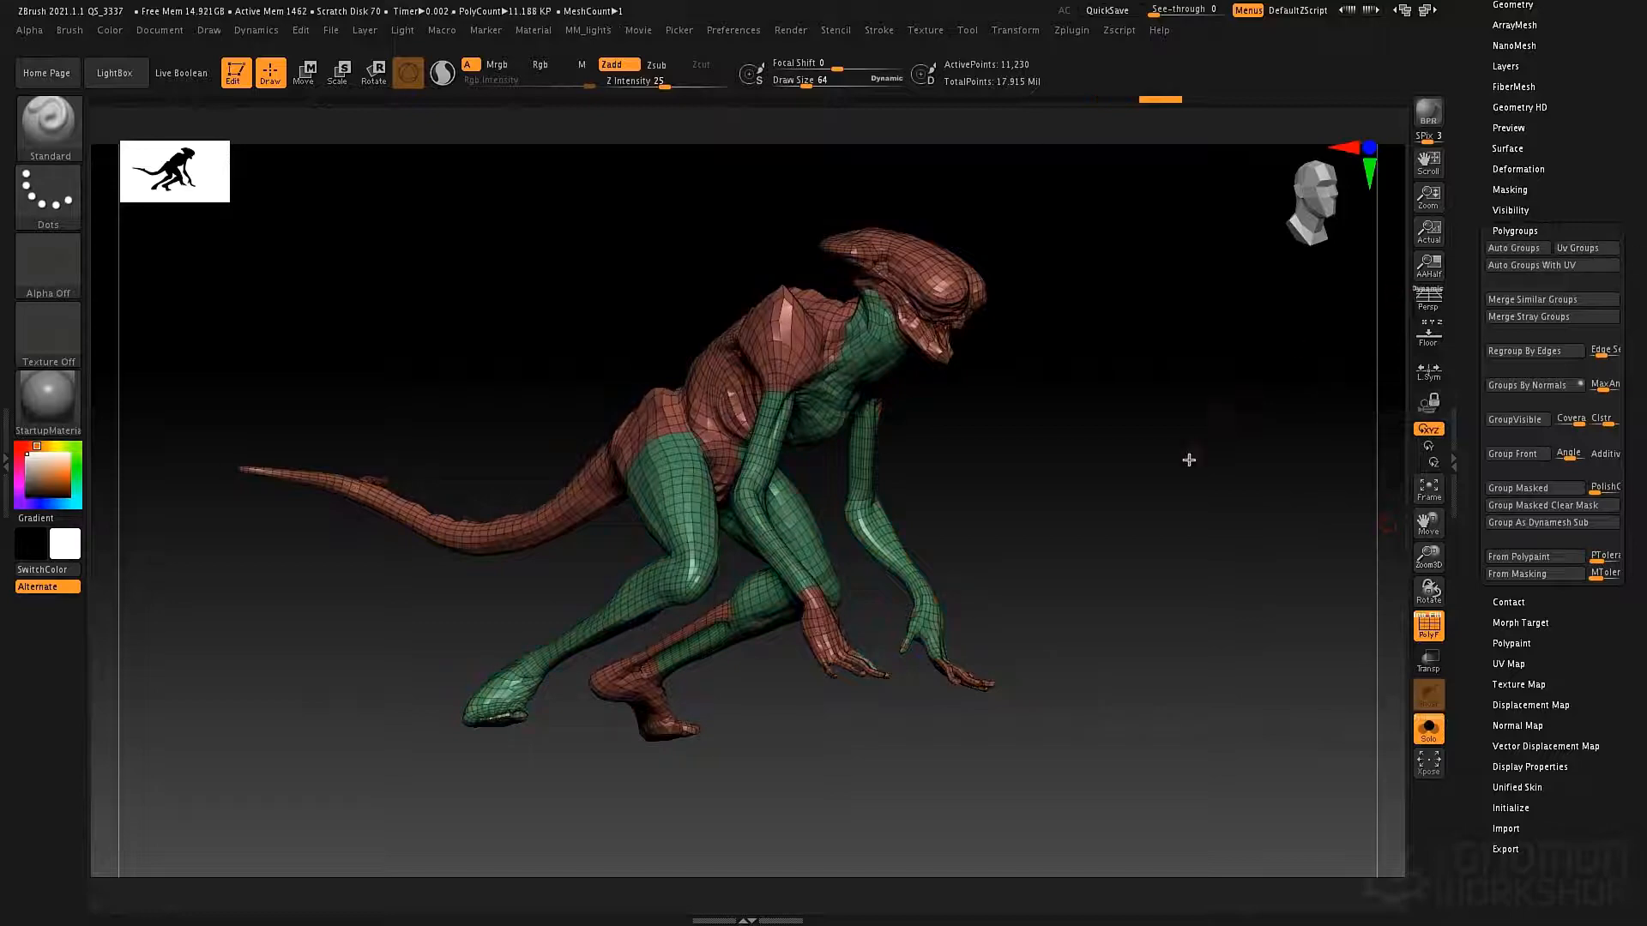
mouse_move(1187, 460)
left_mouse_down()
mouse_move(1094, 421)
mouse_move(1238, 434)
mouse_move(1124, 430)
mouse_move(1199, 437)
mouse_move(1183, 436)
left_mouse_up()
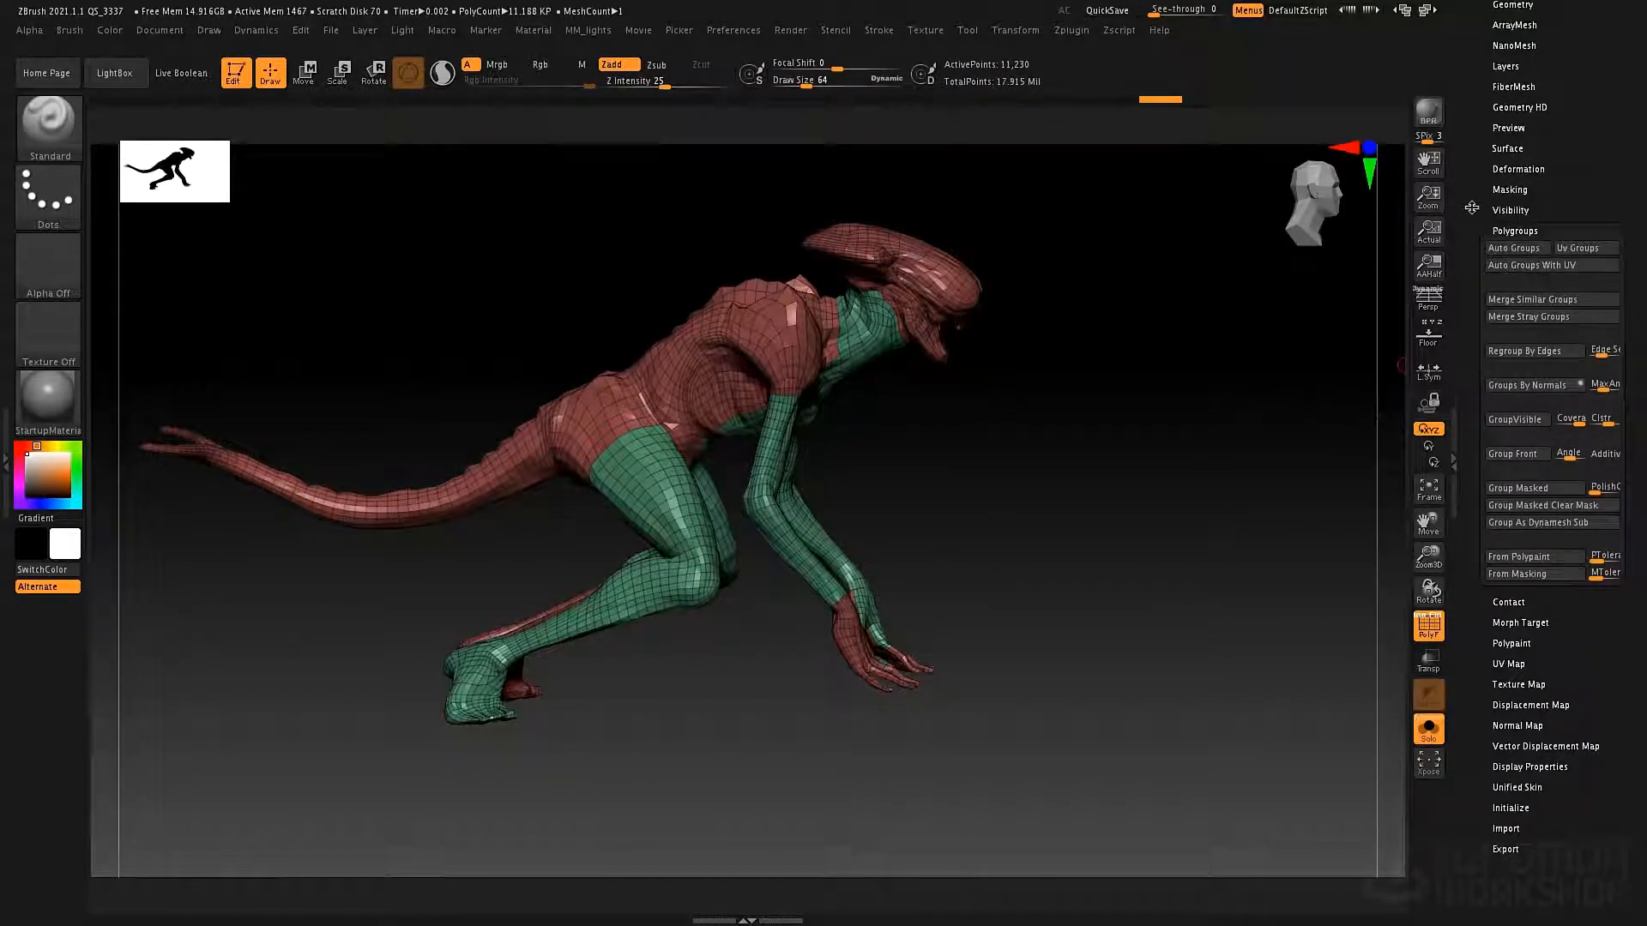
key("ctrl+w")
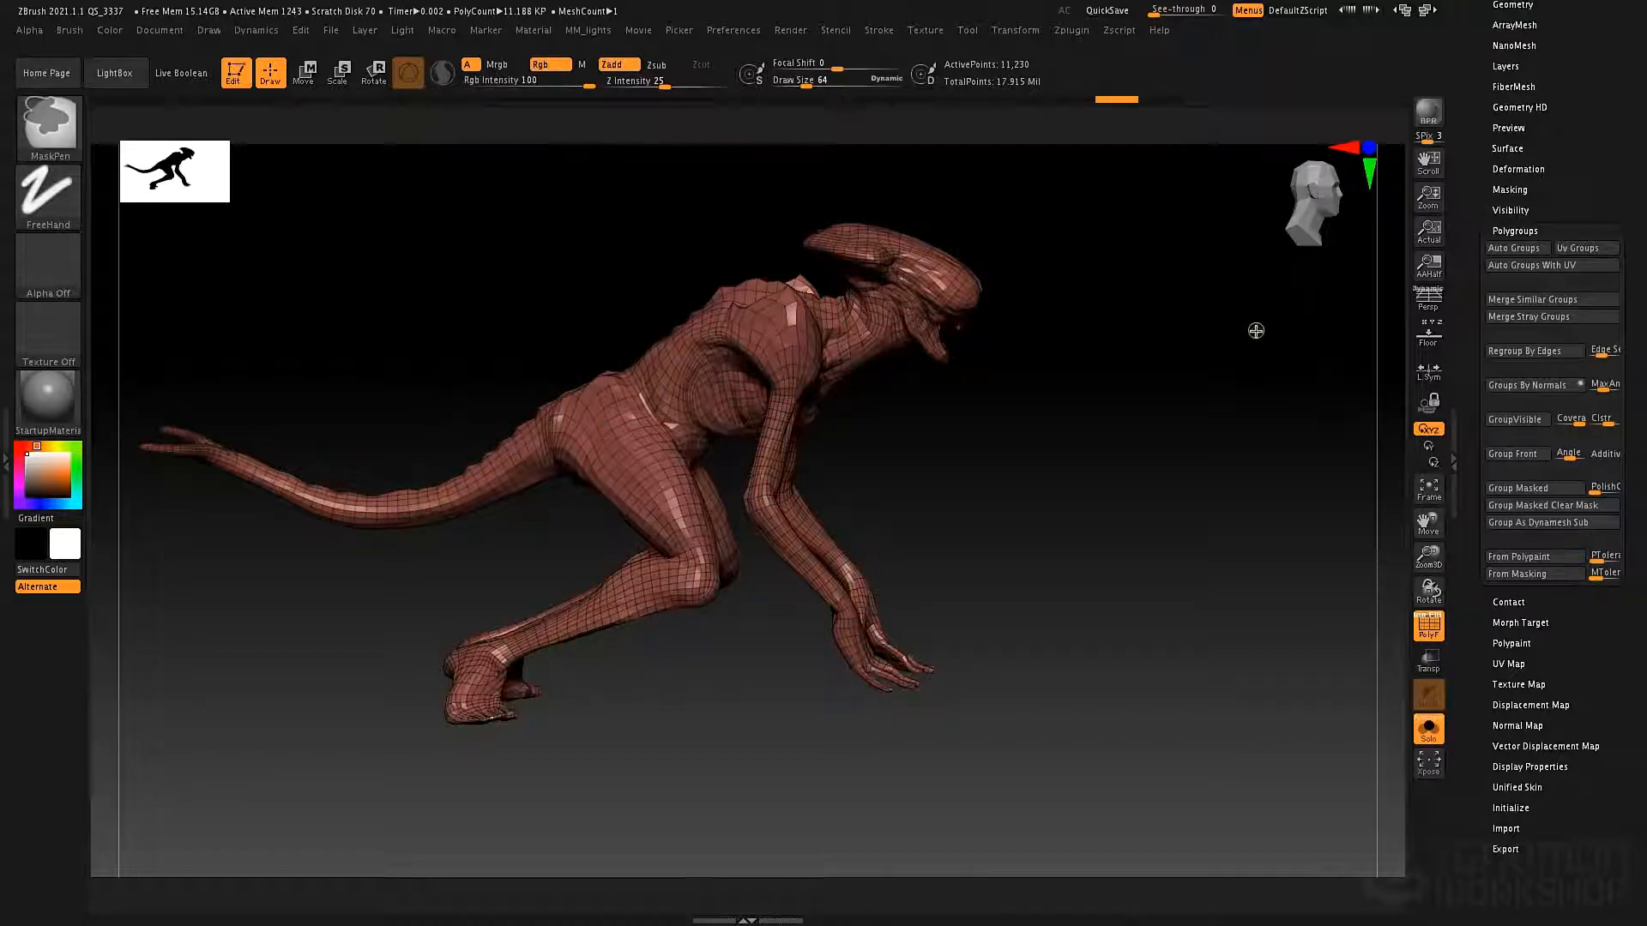
- Raise the body one subdivision level and regroup it by topology and UV continuity with Auto Groups With UV
key("ctrl+d")
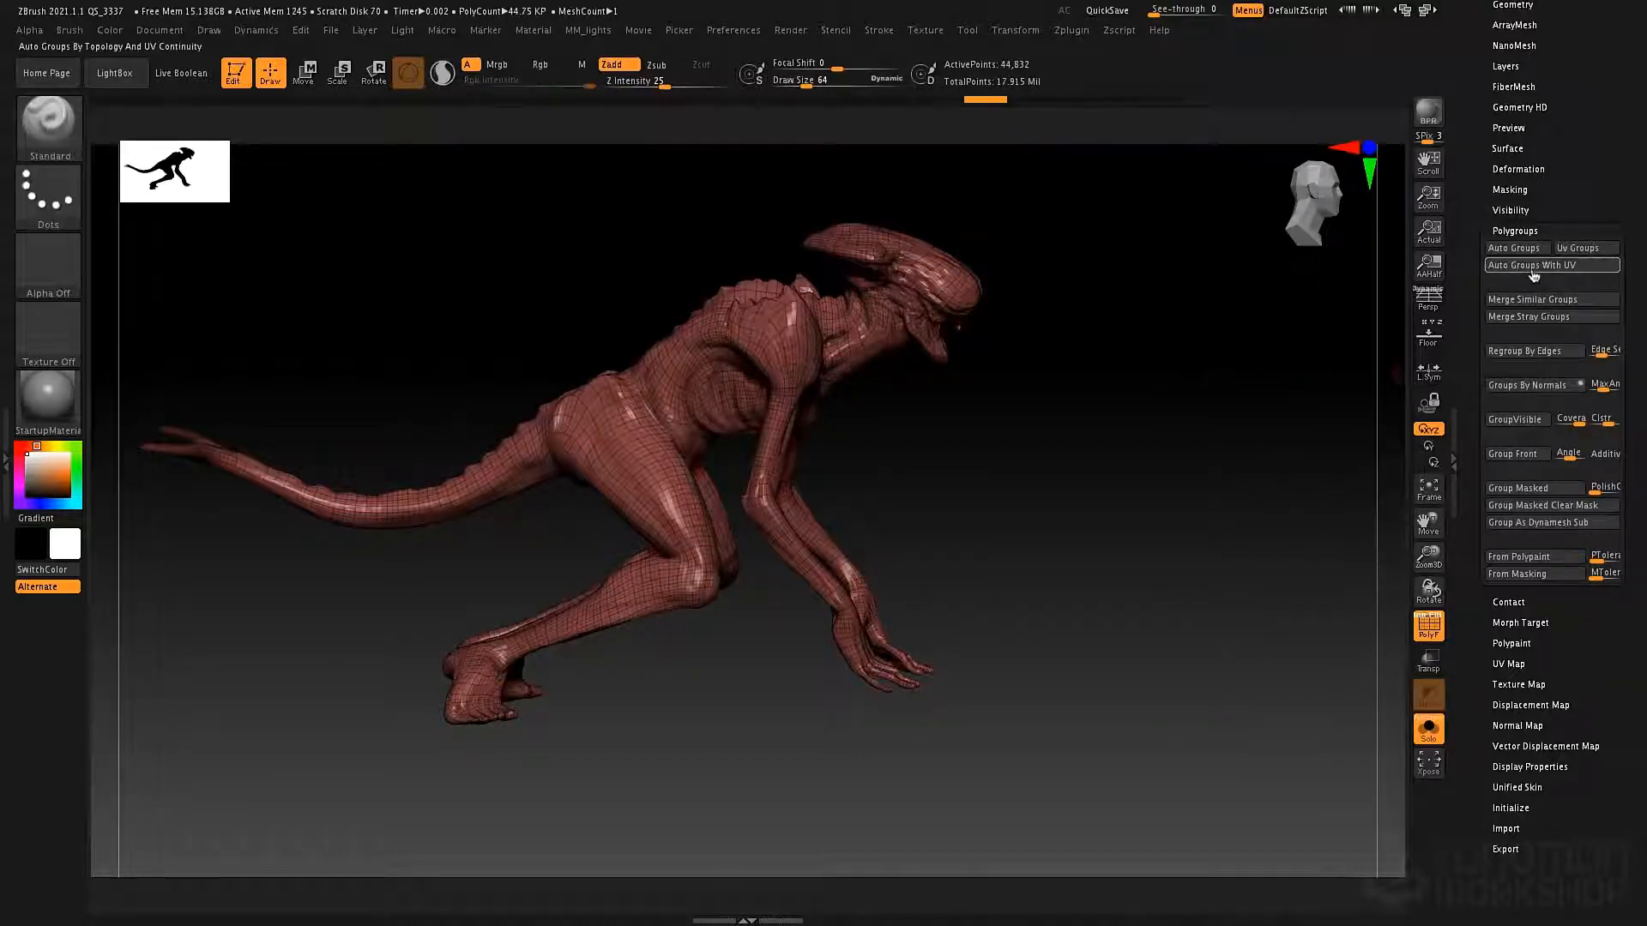
left_click(1532, 266)
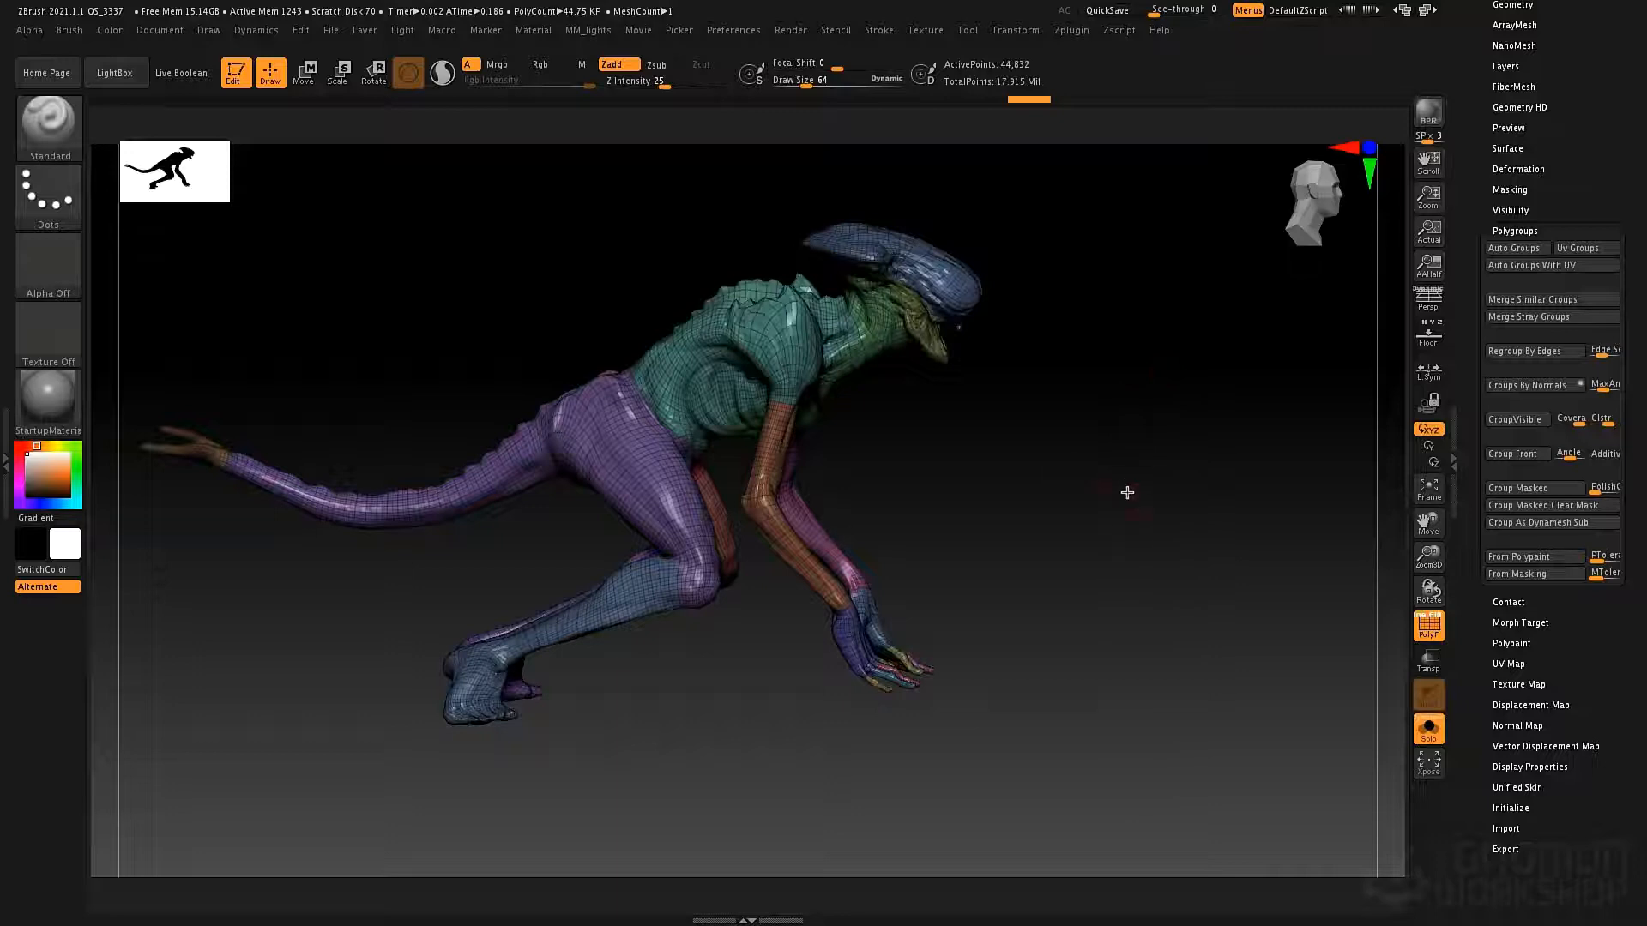
mouse_move(1127, 492)
left_mouse_down()
mouse_move(986, 485)
mouse_move(1118, 478)
left_mouse_up()
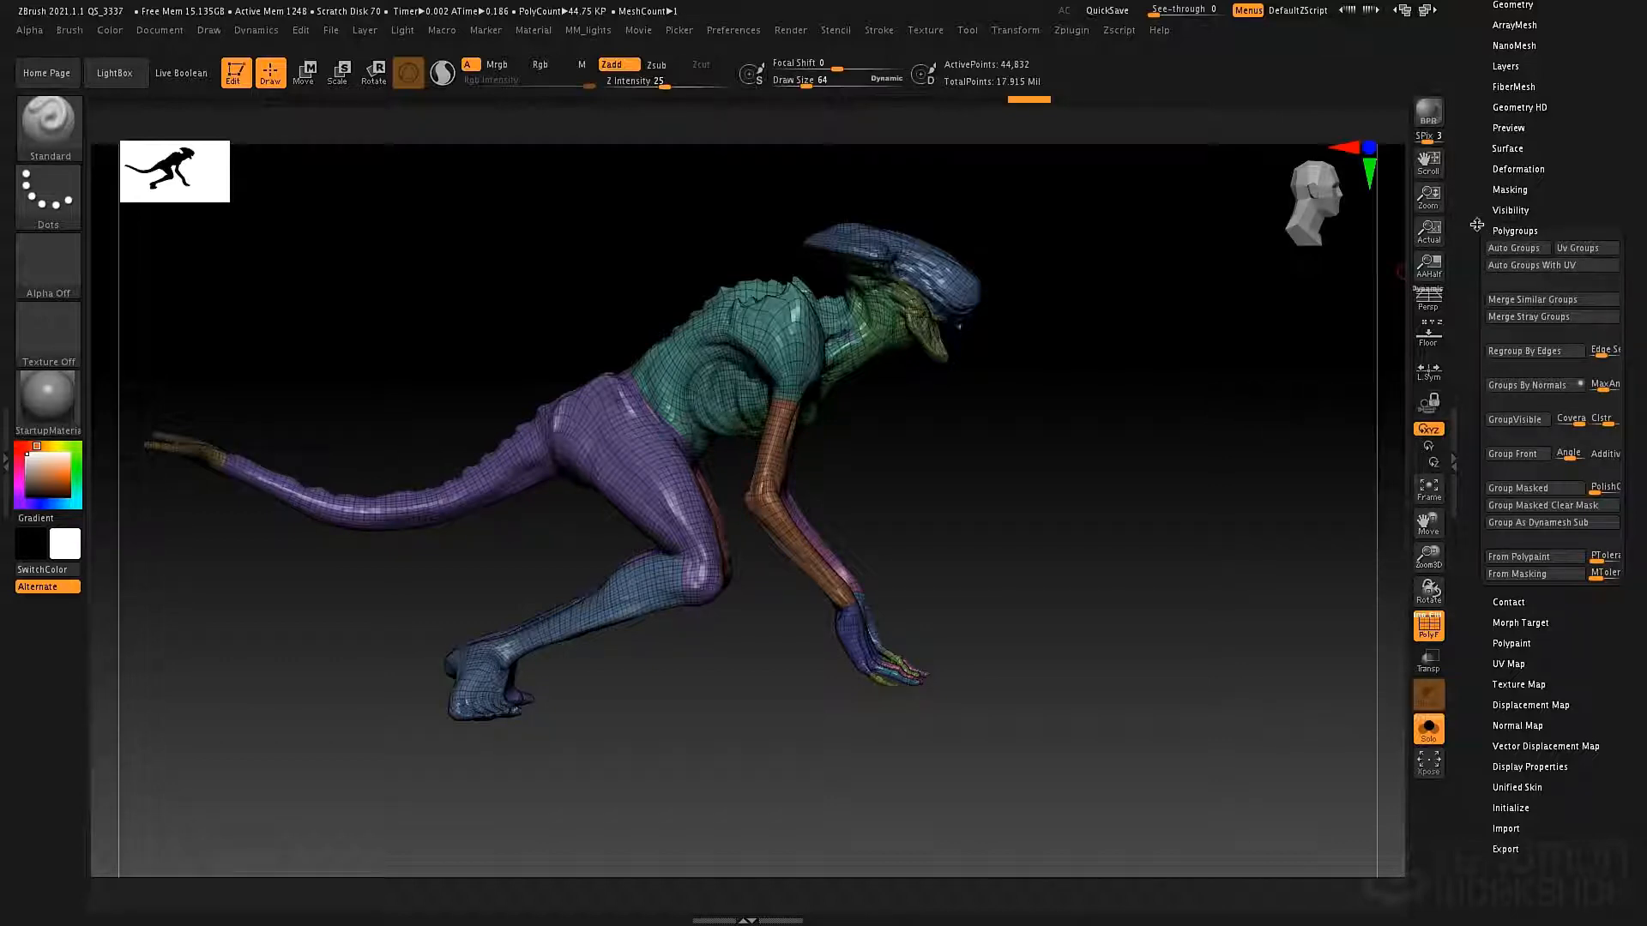
- Make the extract4 teeth subtool active and frame the teeth with their polygroup colours shown
left_click_drag(1476, 223, 1468, 466)
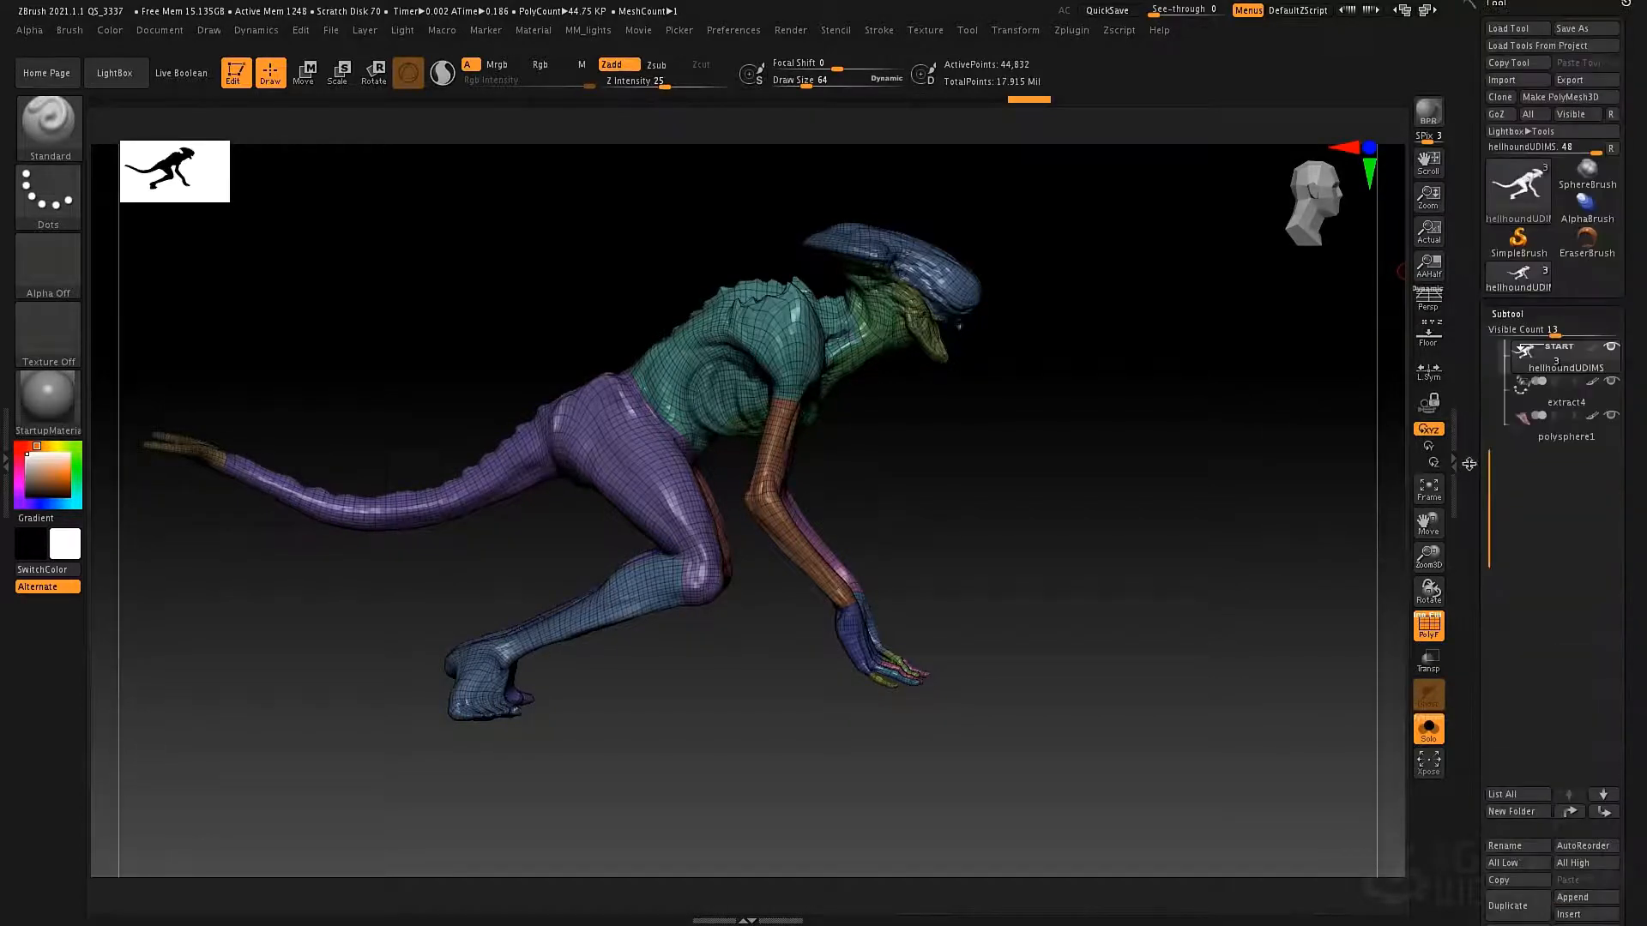
left_click(1516, 391)
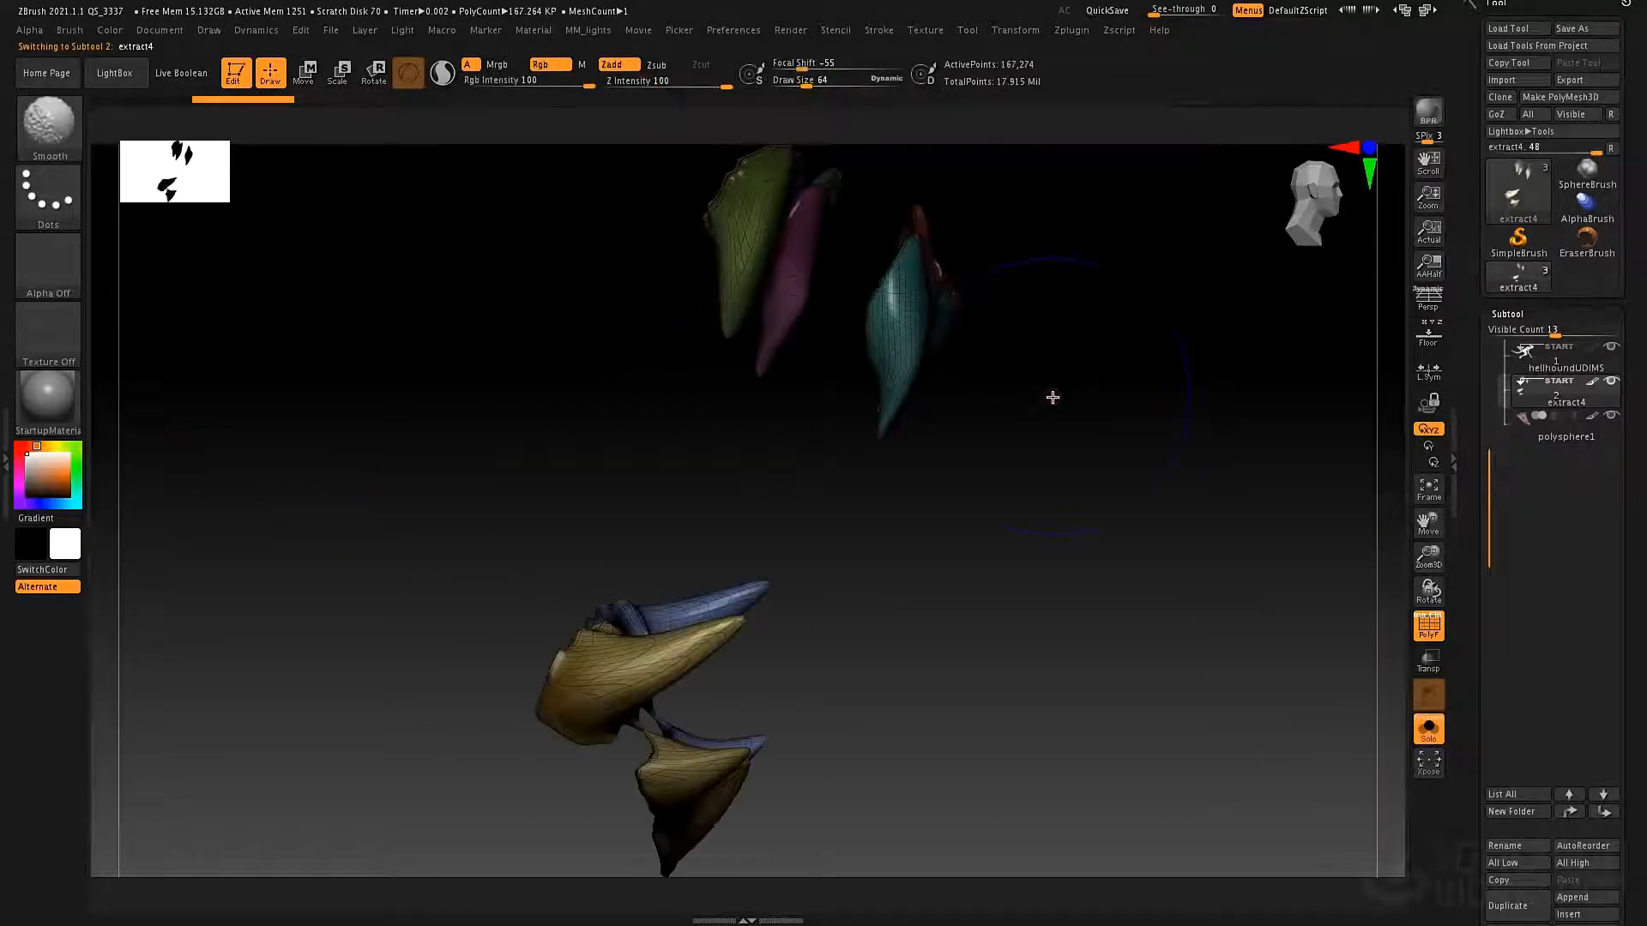
key("shift+f")
left_click_drag(1114, 507, 1084, 463, "alt")
key("shift+f")
- Combine the matching teeth into shared polygroups with Merge Similar Groups
left_click_drag(1479, 657, 1466, 426)
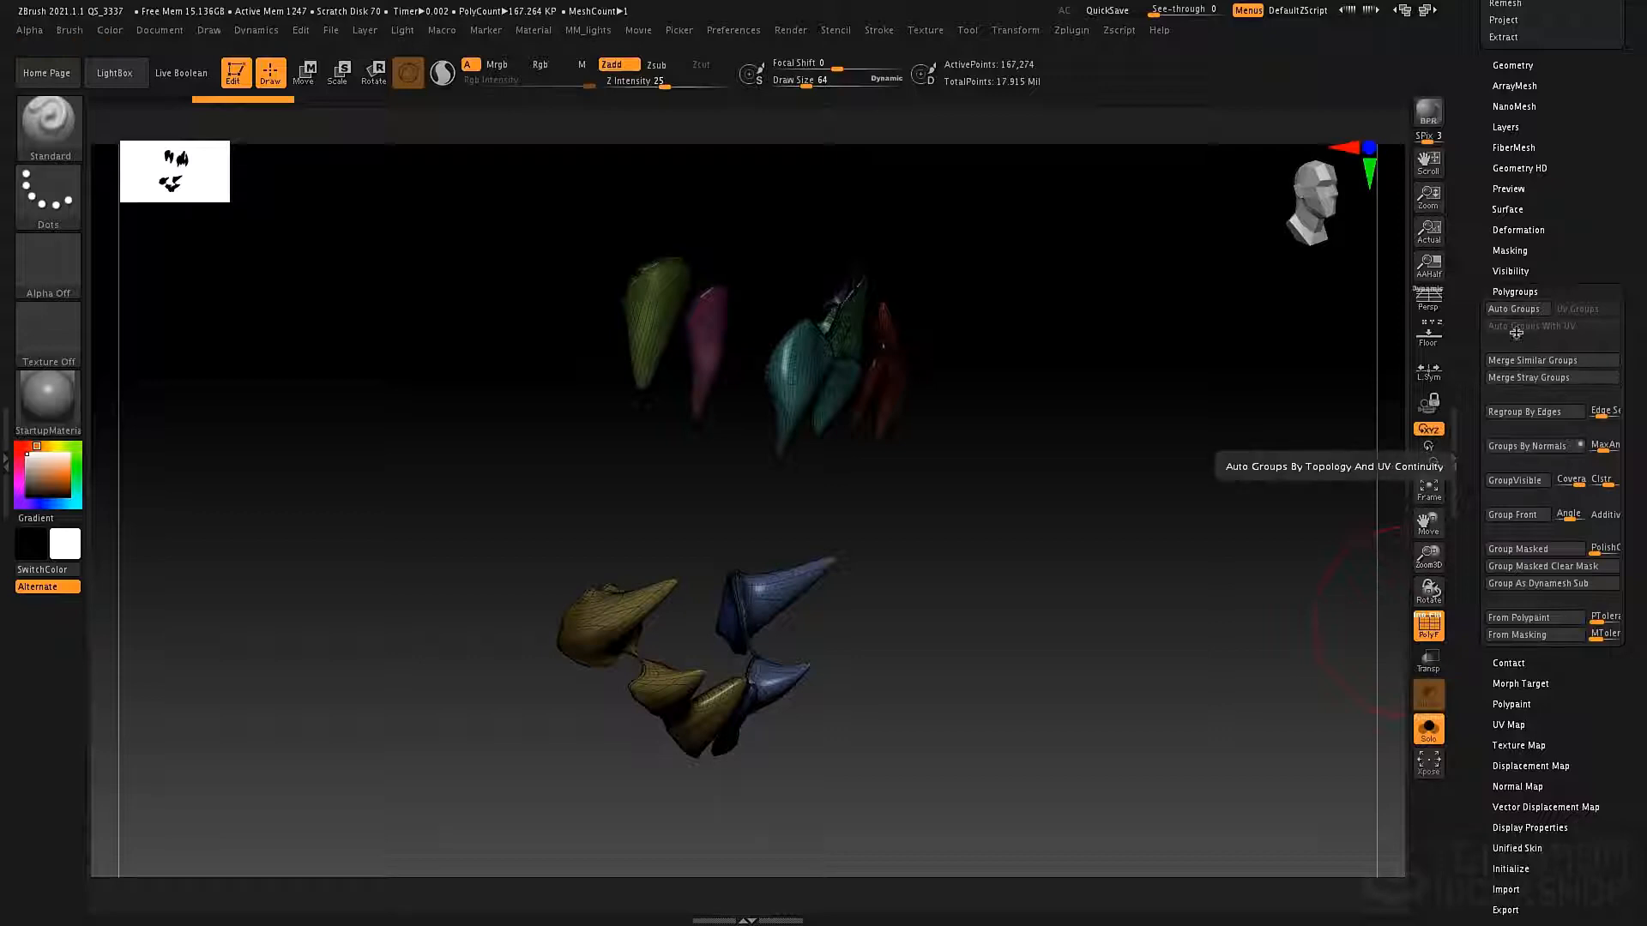
left_click(1517, 363)
mouse_move(948, 449)
left_mouse_down()
mouse_move(867, 438)
mouse_move(911, 440)
left_mouse_up()
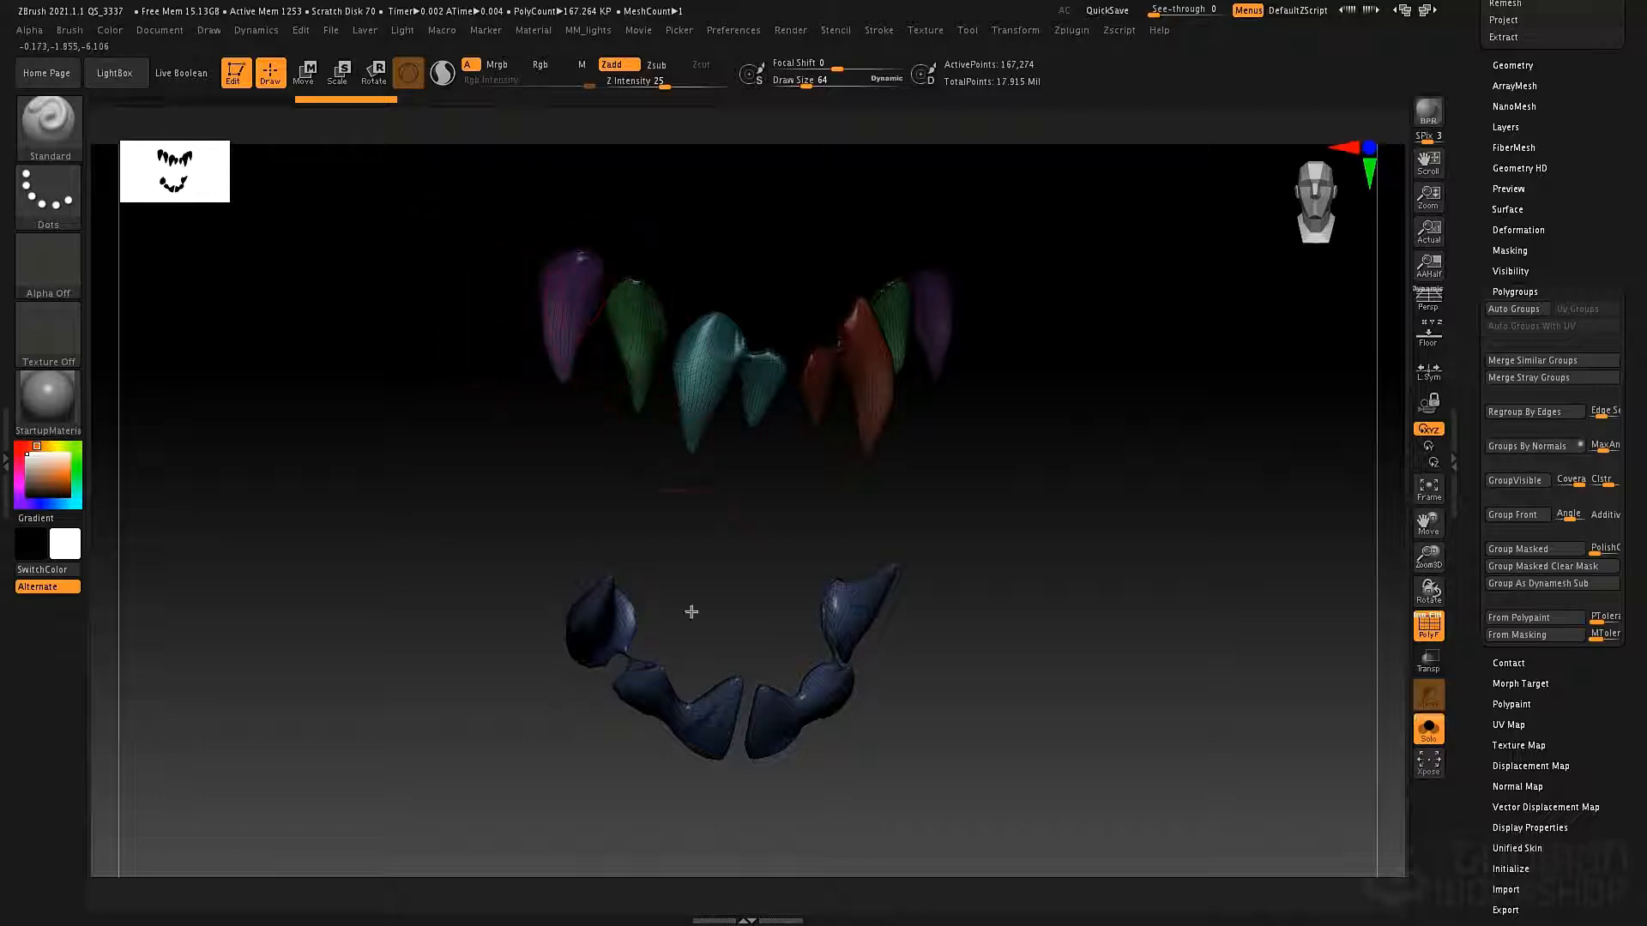
- Isolate the green tooth polygroup to check which teeth it contains, and unhide all the teeth
left_click(644, 355, "ctrl+shift")
mouse_move(695, 492)
left_mouse_down()
mouse_move(665, 483)
mouse_move(699, 488)
left_mouse_up()
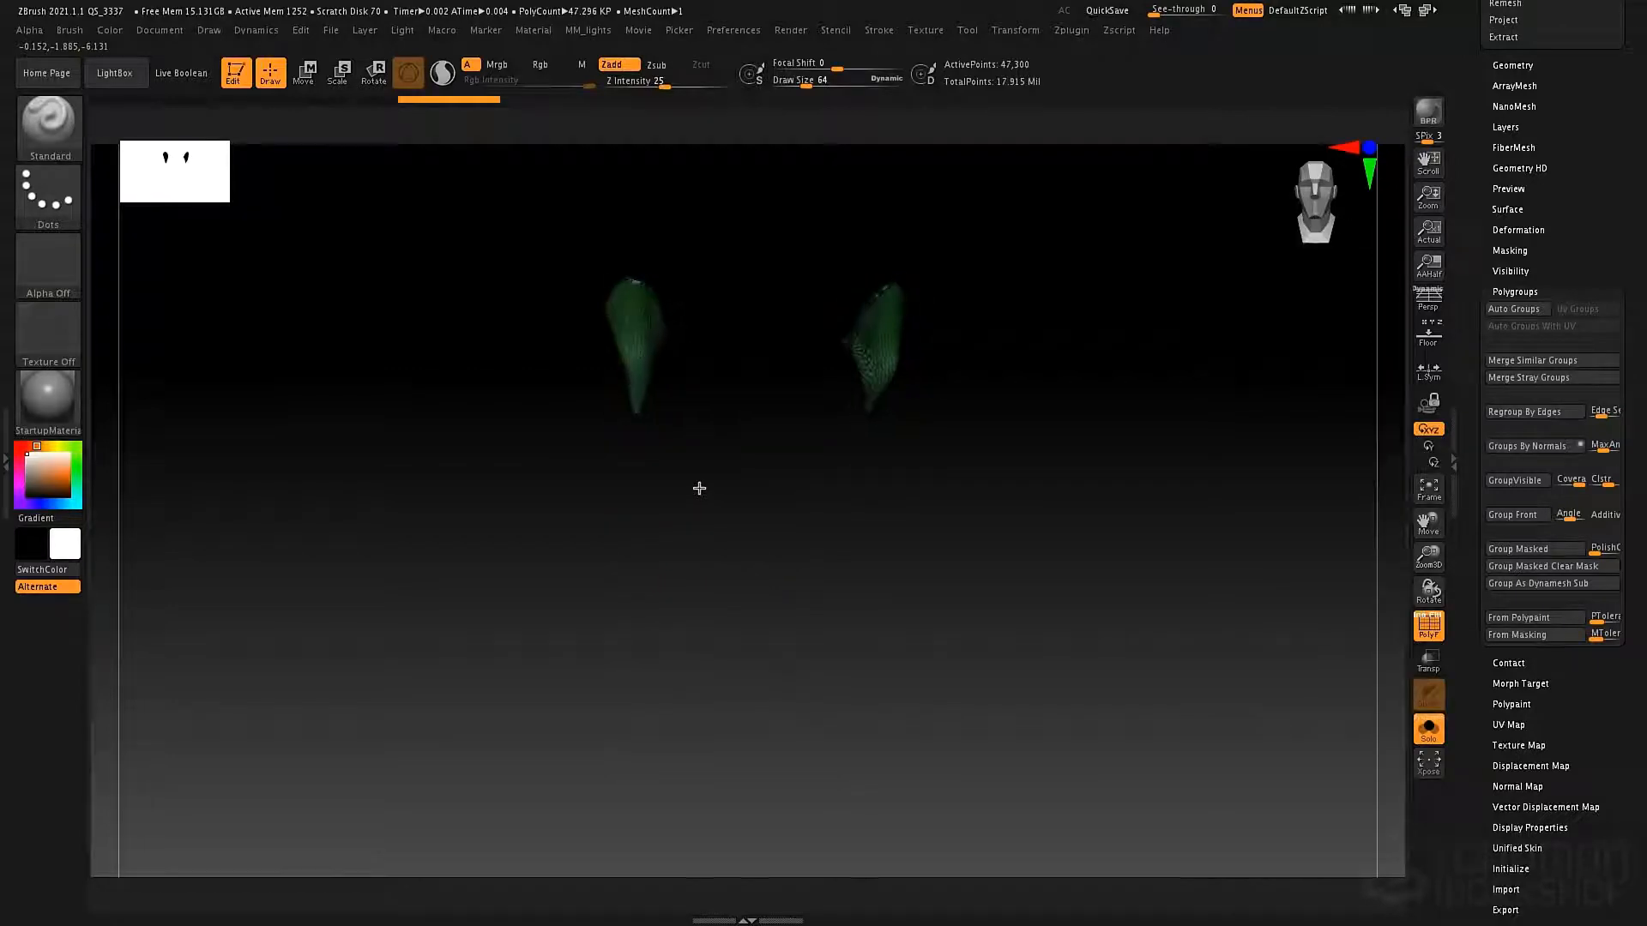
left_click(761, 483, "ctrl+shift")
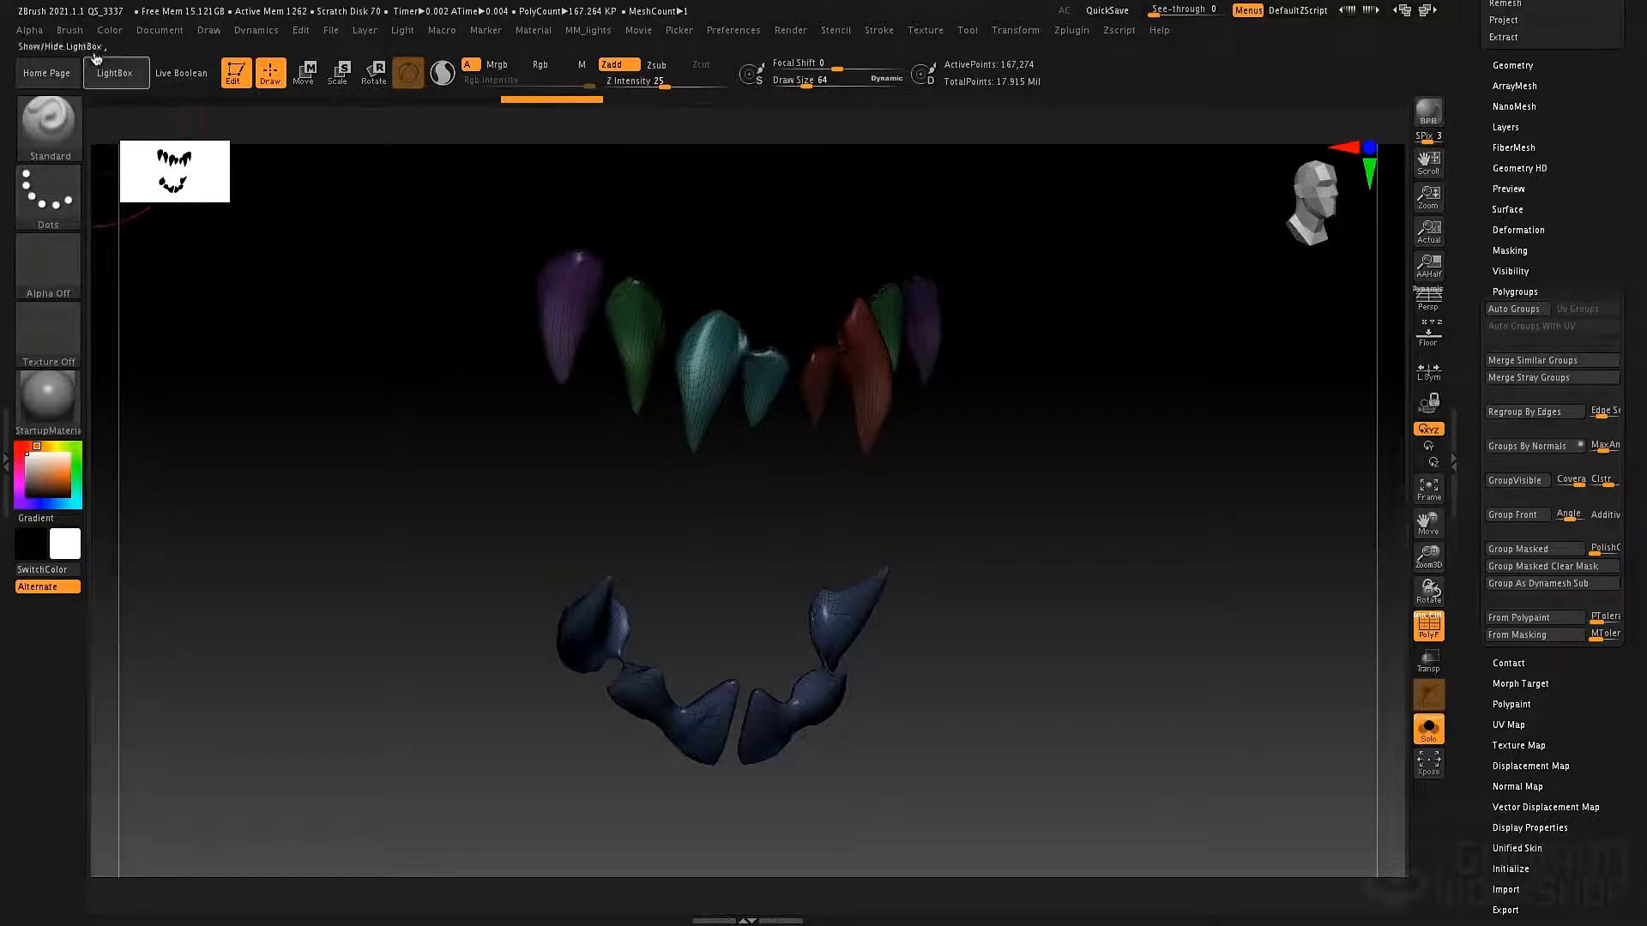
- Set the Standard brush's Mask By Polygroups to 100 and reduce its draw size to 12
left_click(72, 31)
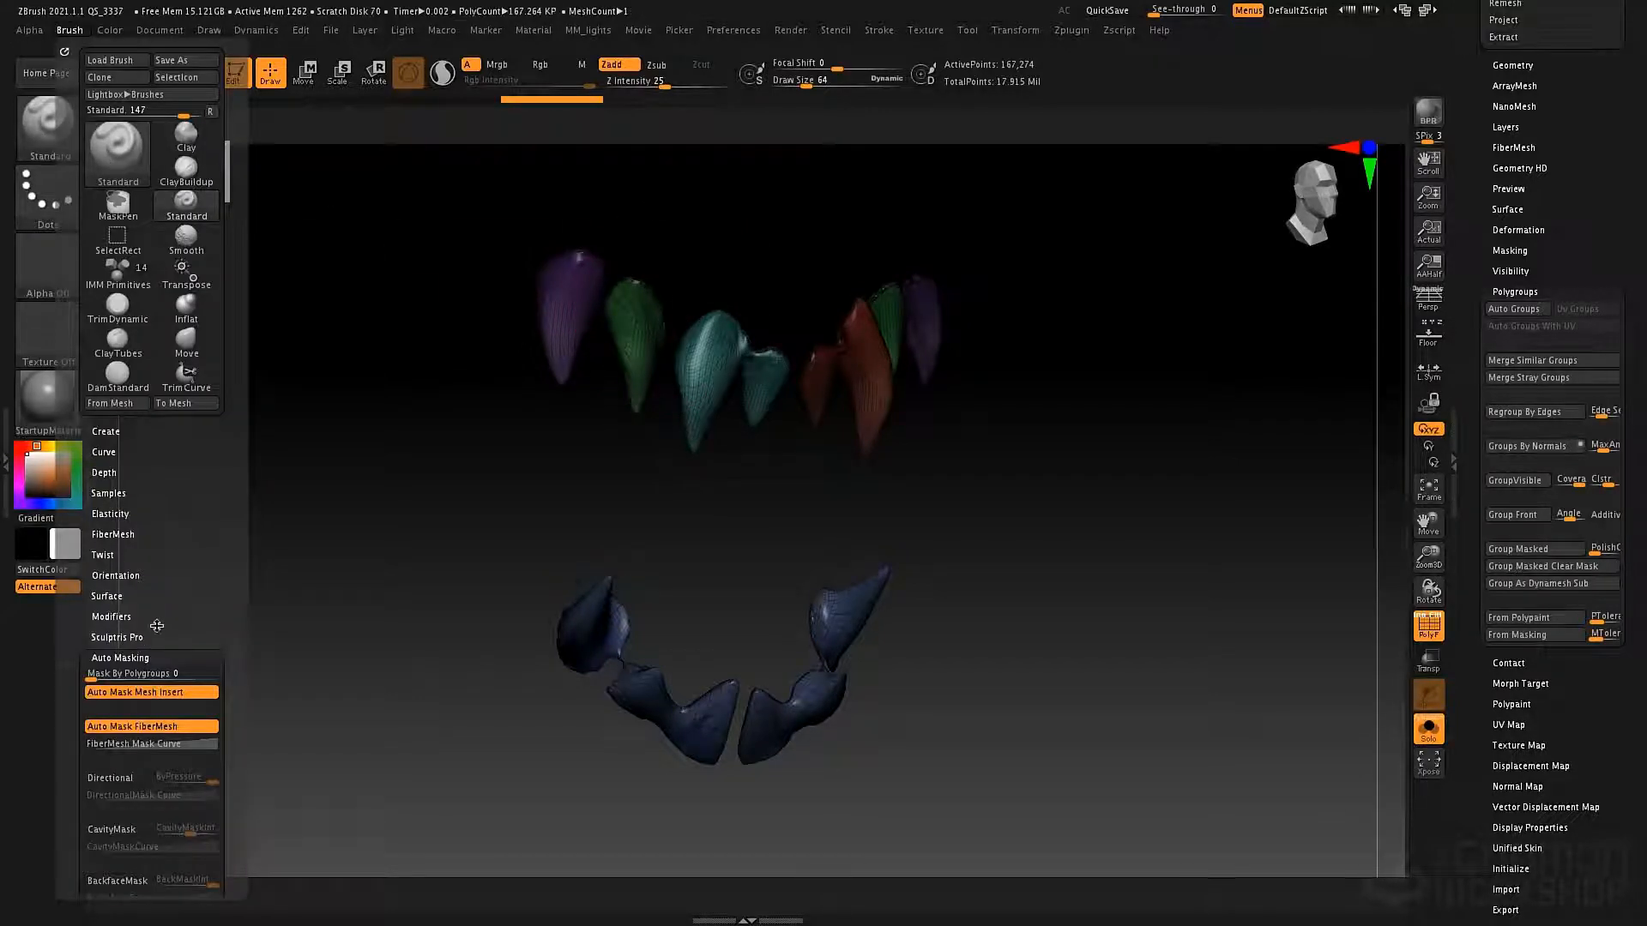
scroll(157, 626, "down", 3)
left_click_drag(137, 515, 232, 525)
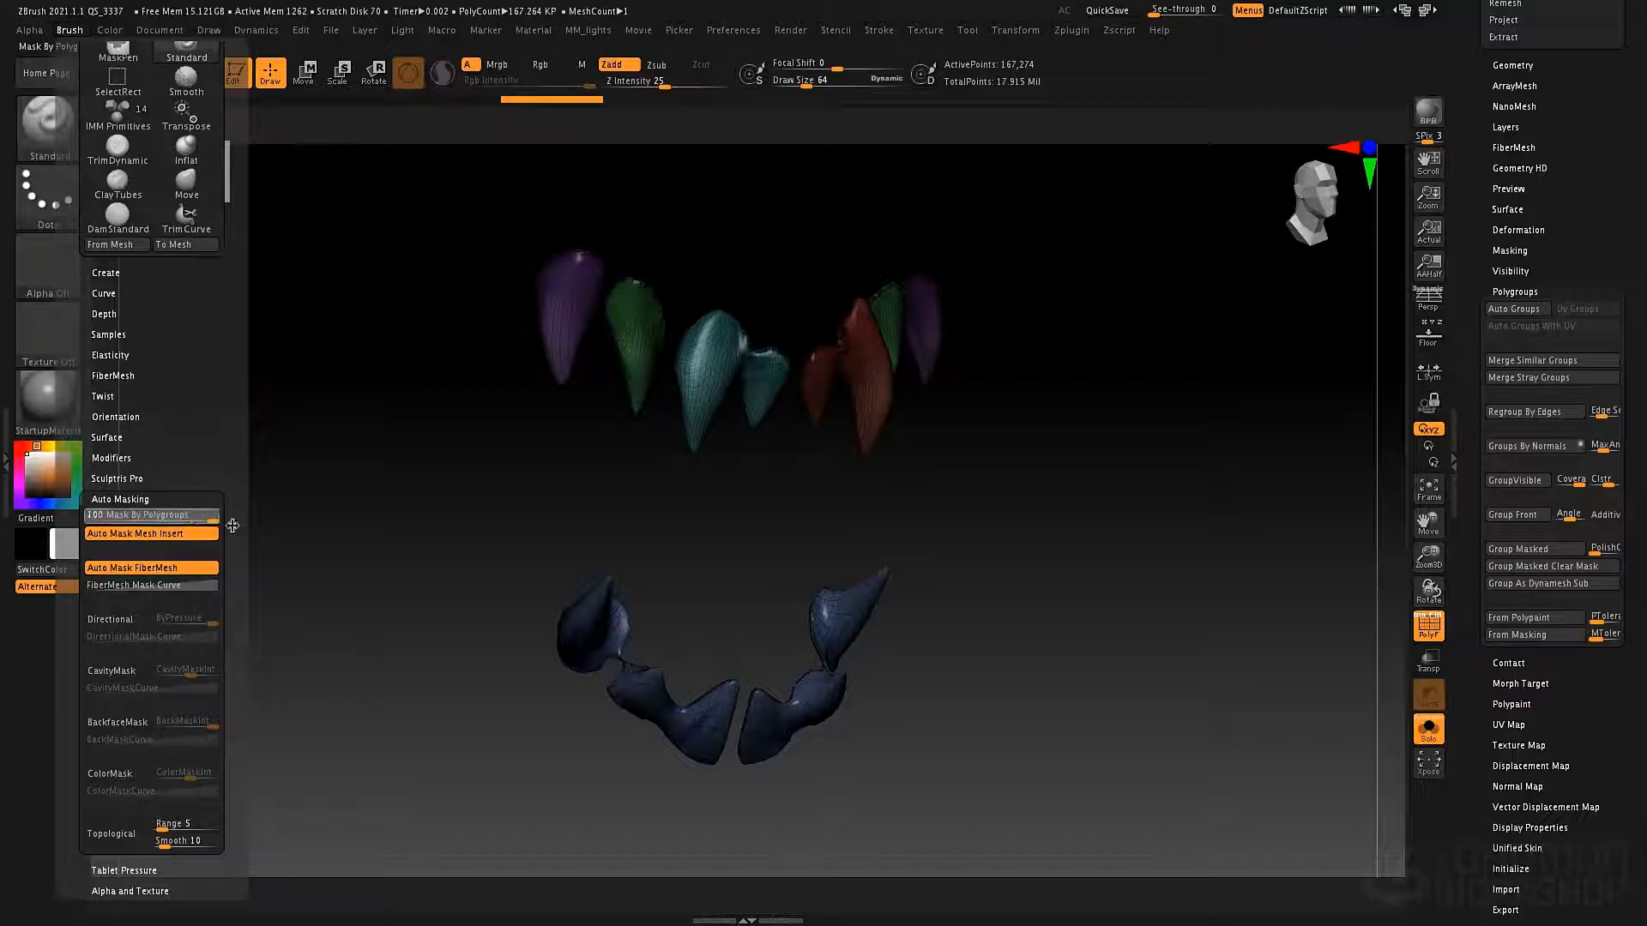
key("space")
left_click_drag(677, 294, 662, 293)
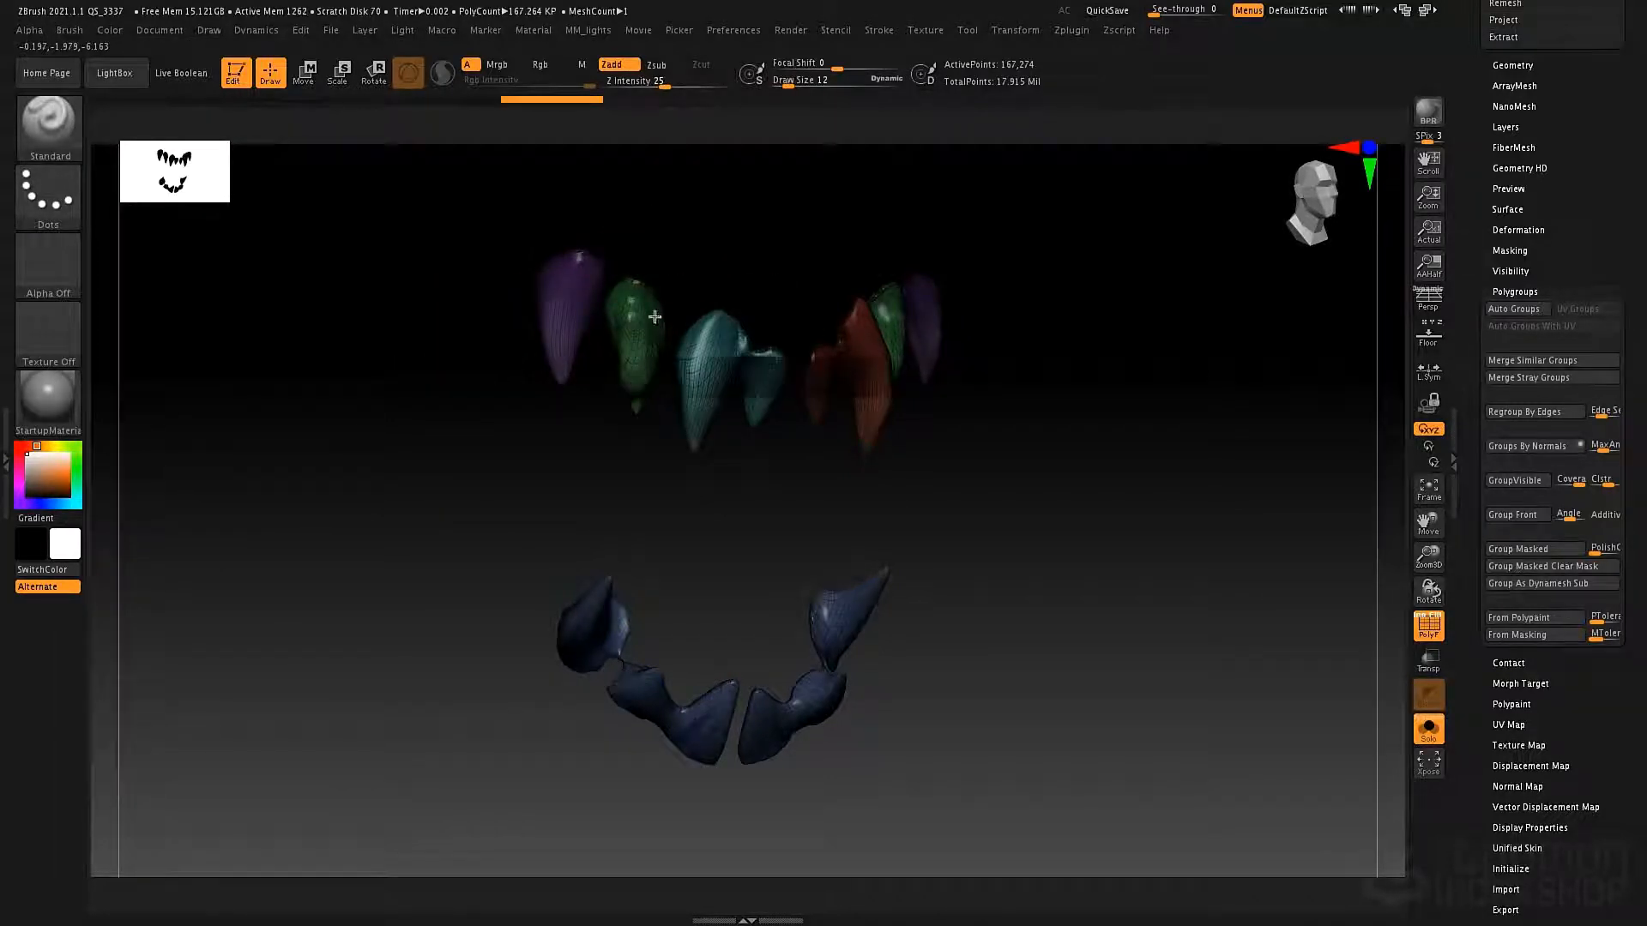
- Undo the brush test on the teeth and the Merge Similar Groups change
left_click_drag(684, 533, 655, 514)
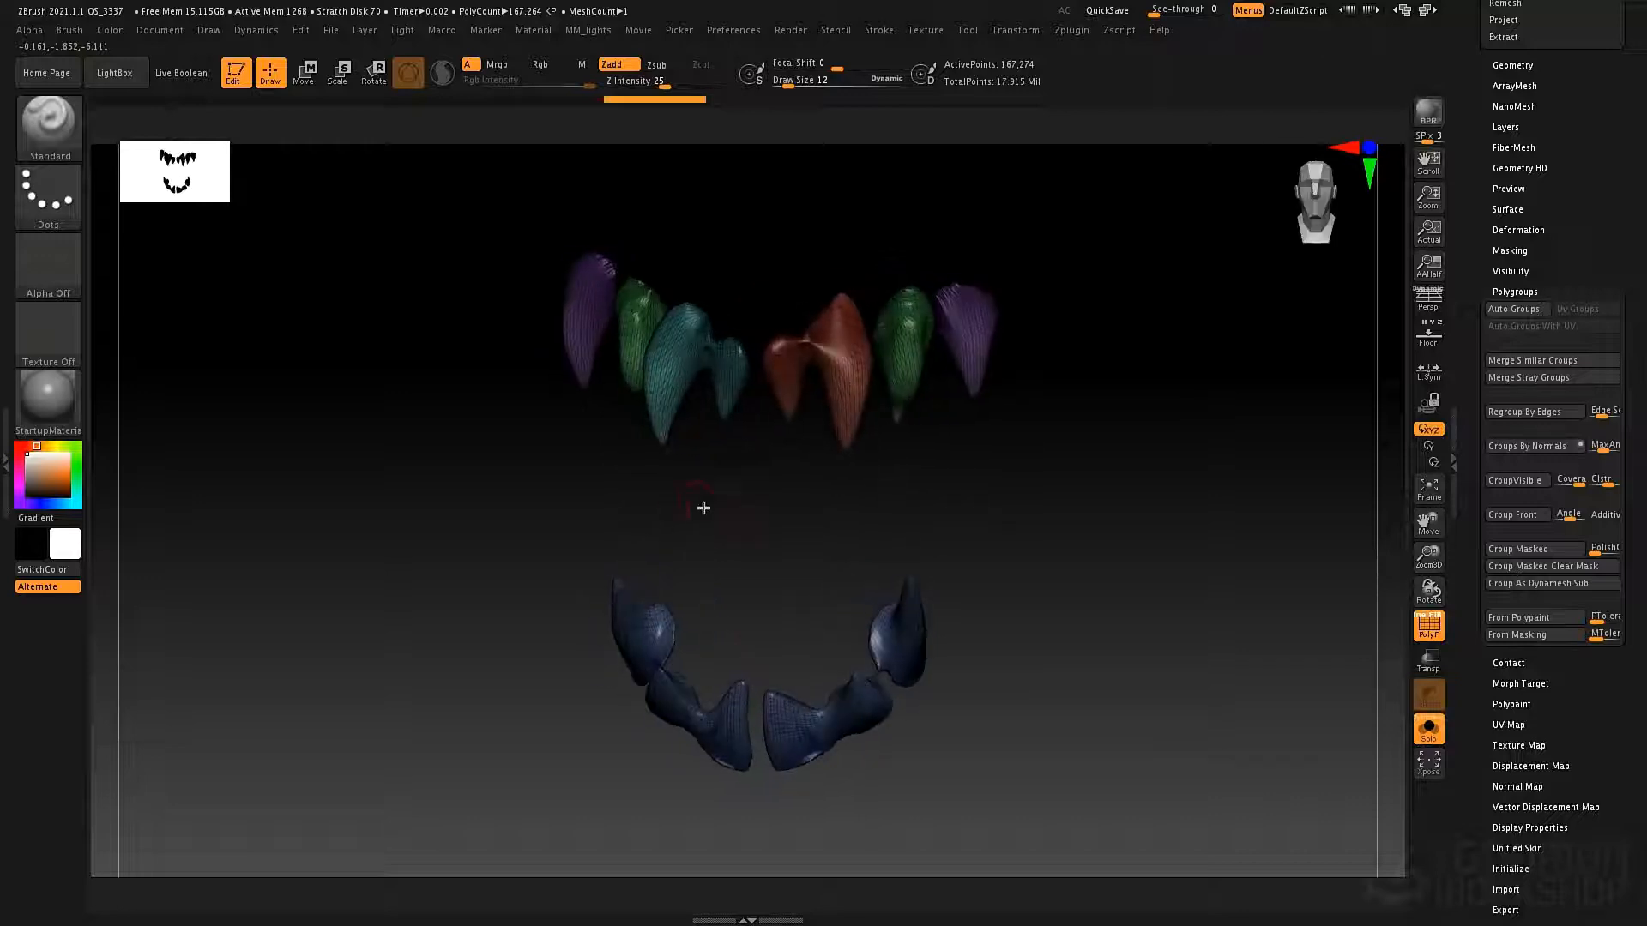
key("ctrl+z")
key("ctrl+z")
key("ctrl+z")
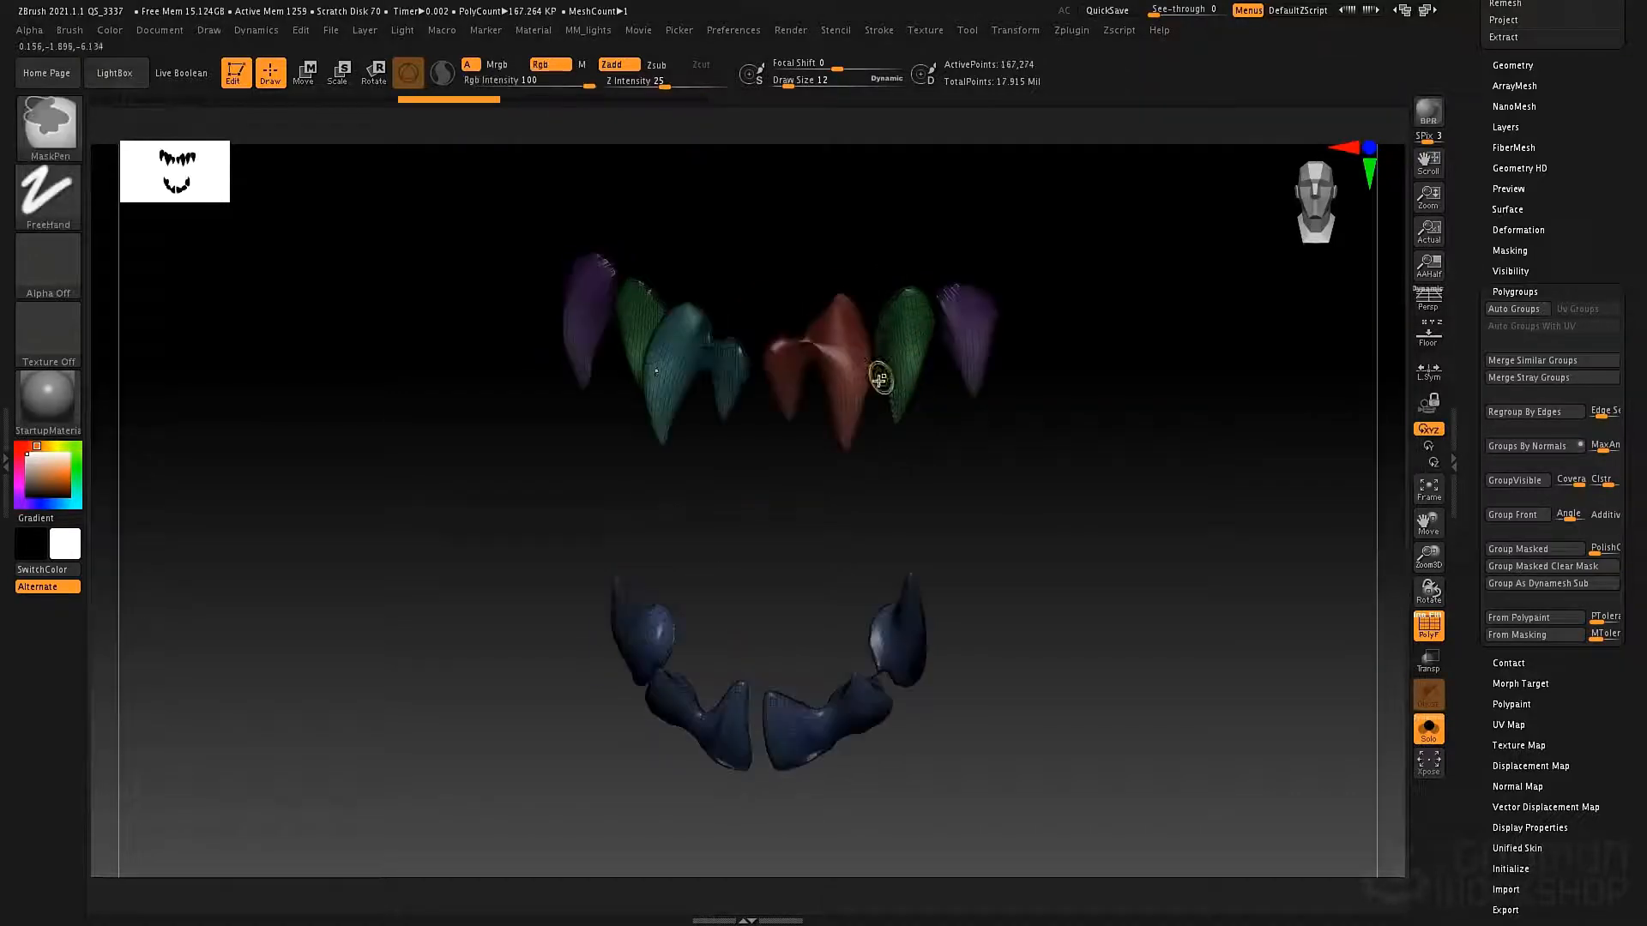
left_click_drag(807, 469, 831, 470)
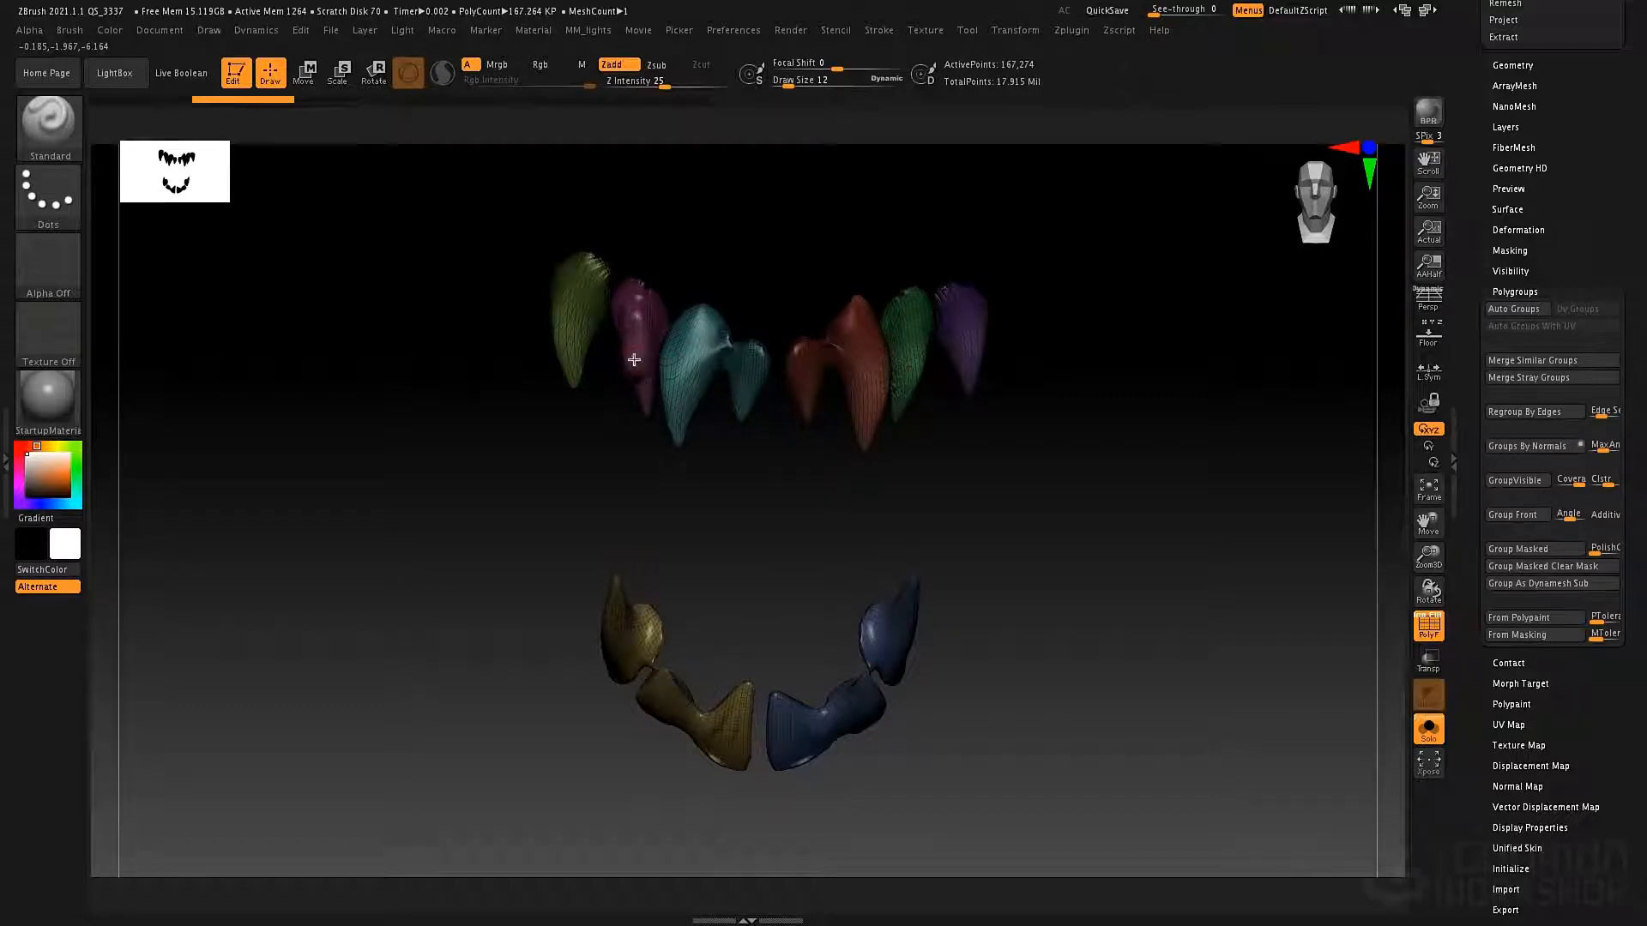
- Try a Standard brush stroke on the magenta upper tooth with polygroup masking active, and undo it
key("ctrl+shift+z")
left_click_drag(656, 446, 716, 442)
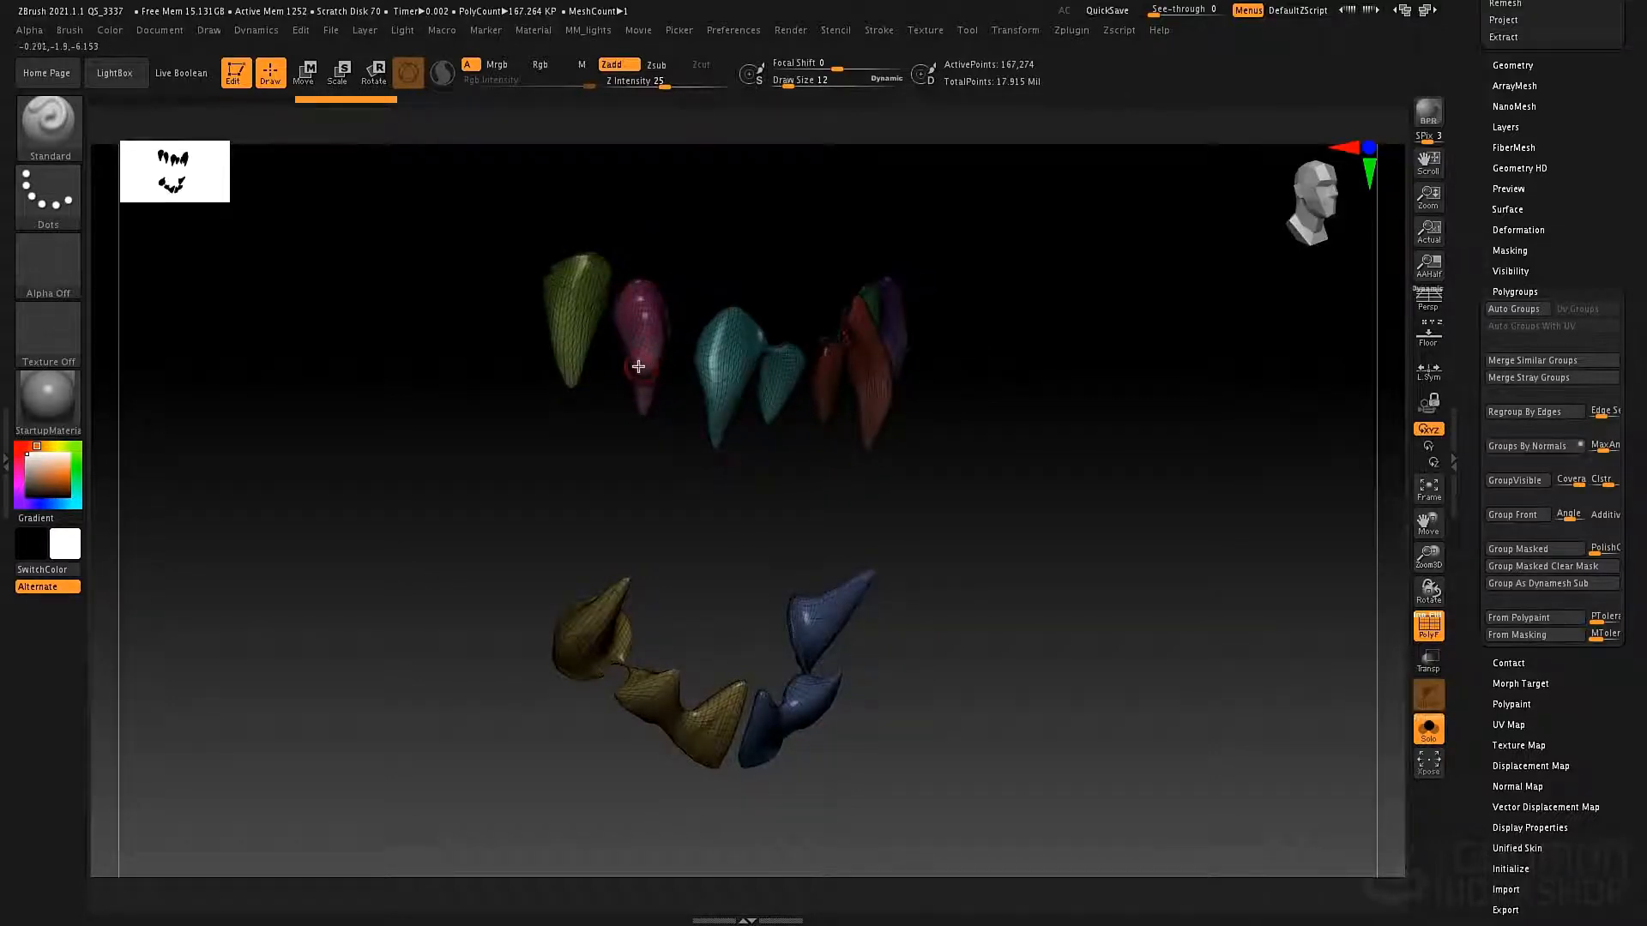
key("ctrl+z")
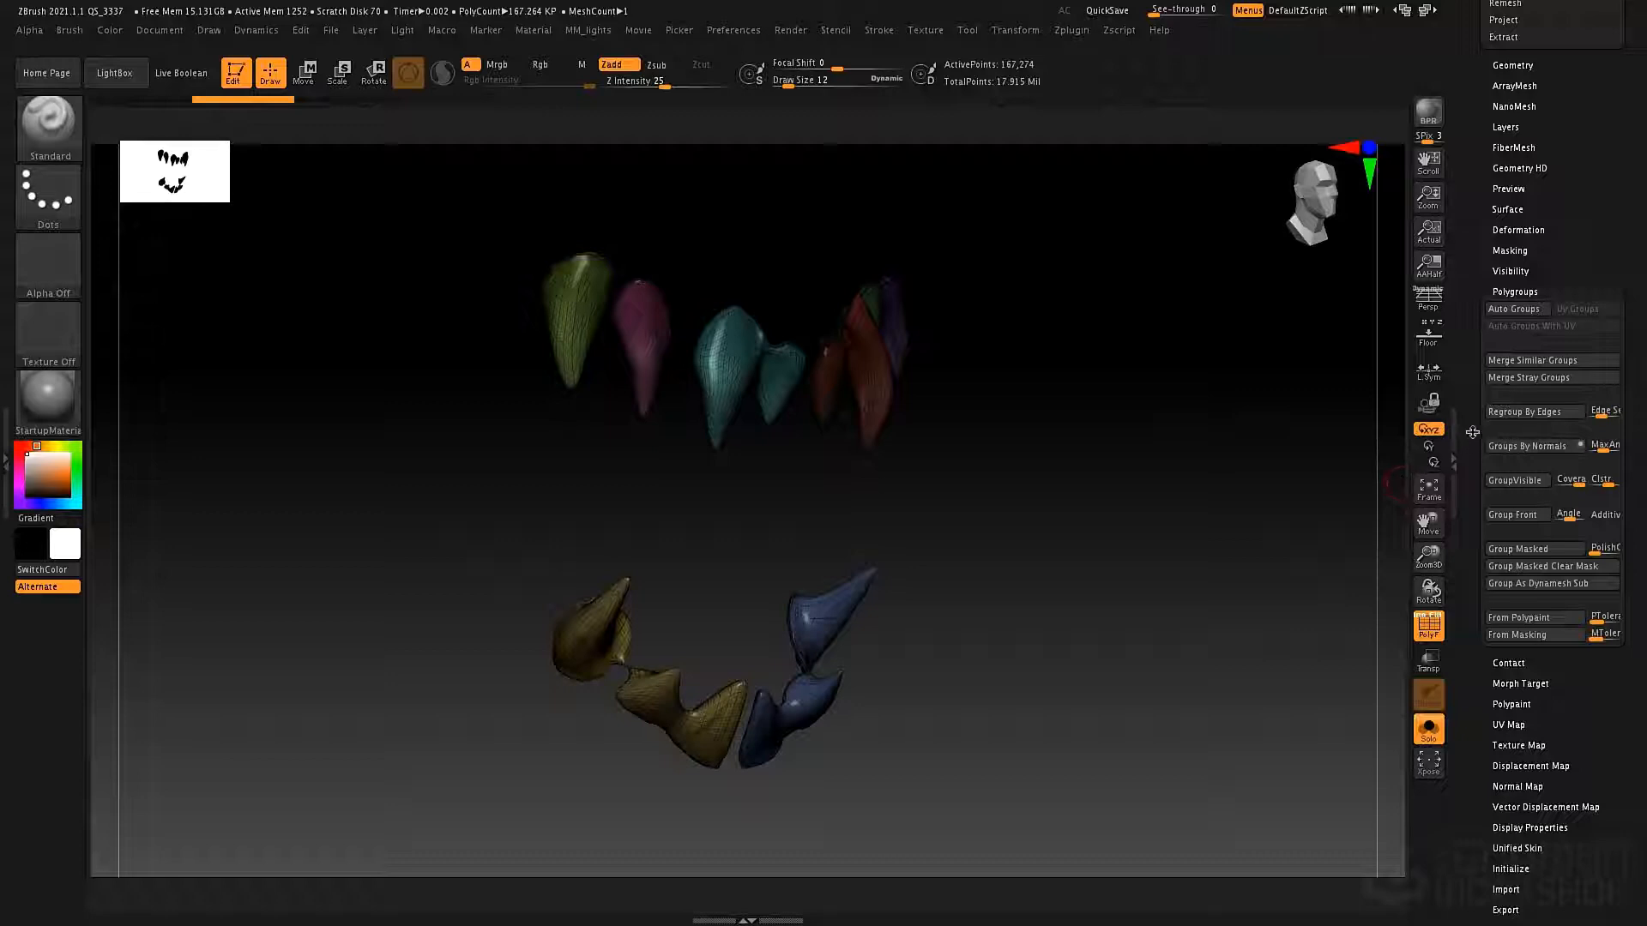
- Toggle the polyframe display off and on, and regroup the teeth's polygroups with Regroup By Edges
key("shift+f")
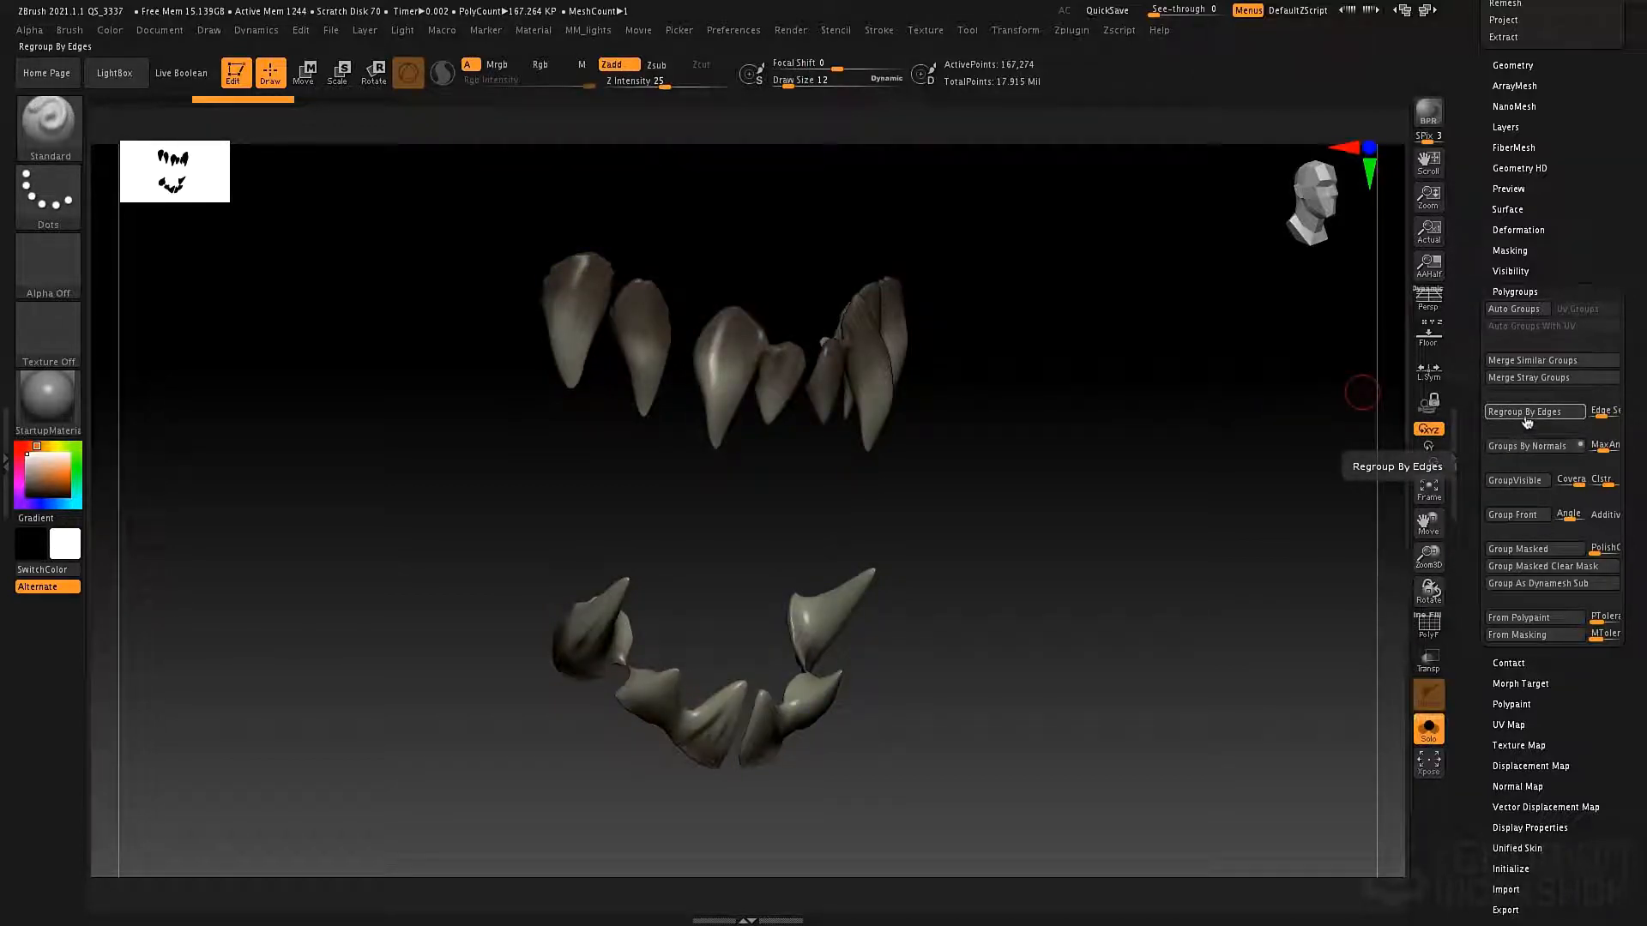
key("shift+f")
left_click(1501, 415)
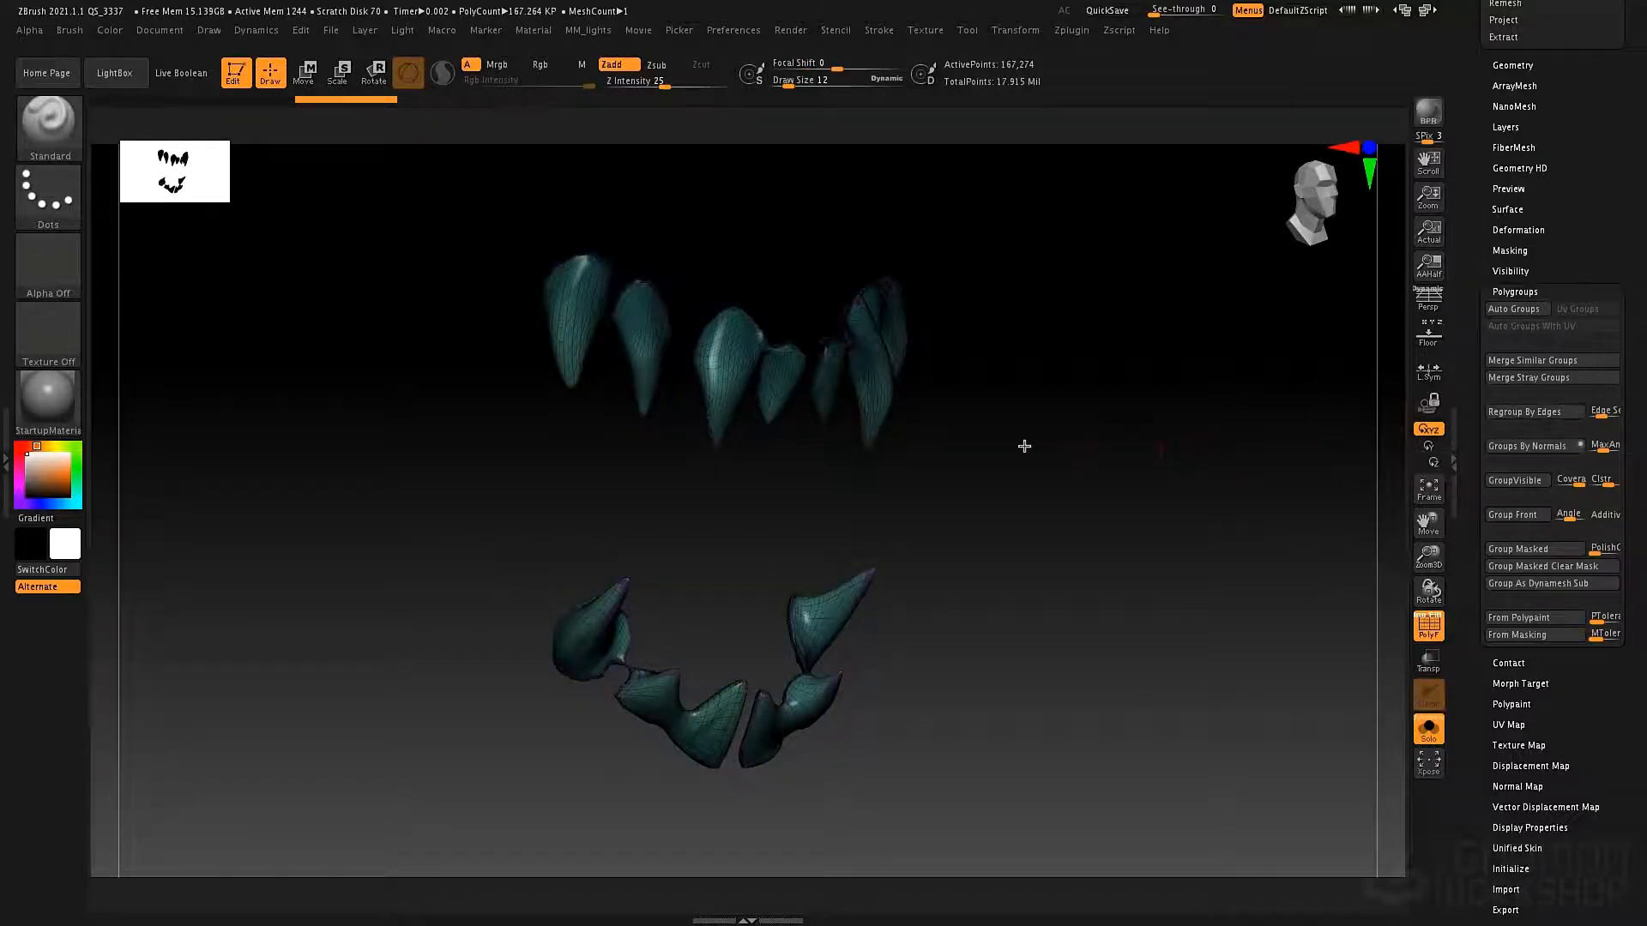
mouse_move(1024, 446)
left_mouse_down()
mouse_move(1210, 448)
mouse_move(959, 456)
mouse_move(1021, 463)
left_mouse_up()
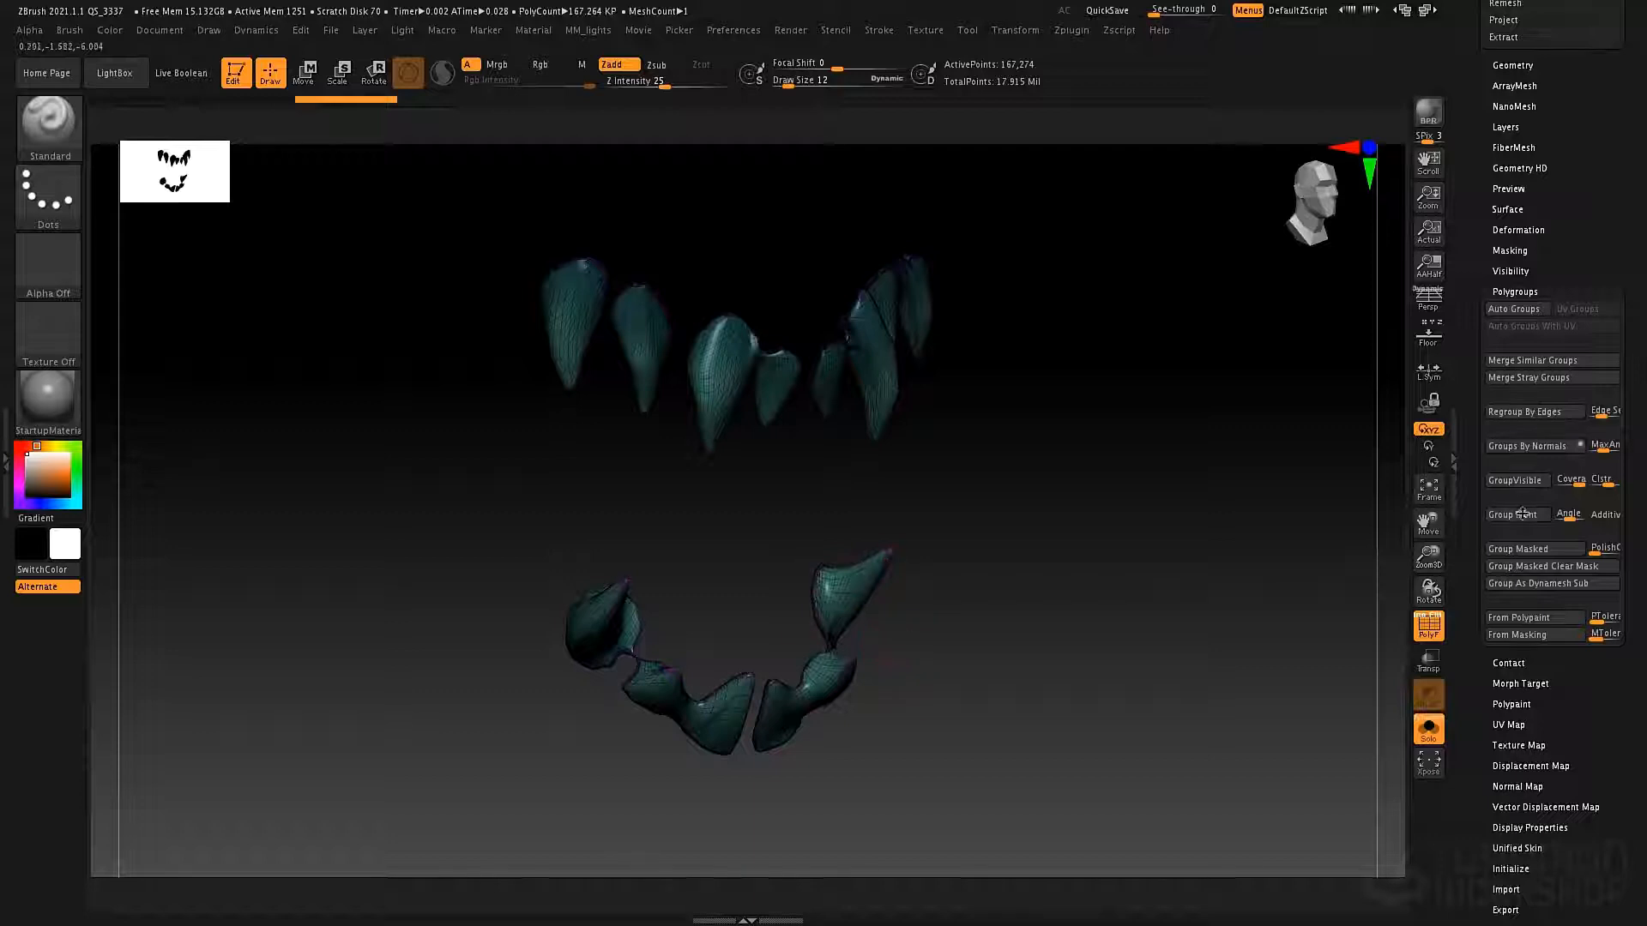
- Compare Regroup By Edges on the teeth at a raised Edge Sensitivity and at a near-minimum one
left_click(1603, 412)
left_click(1544, 413)
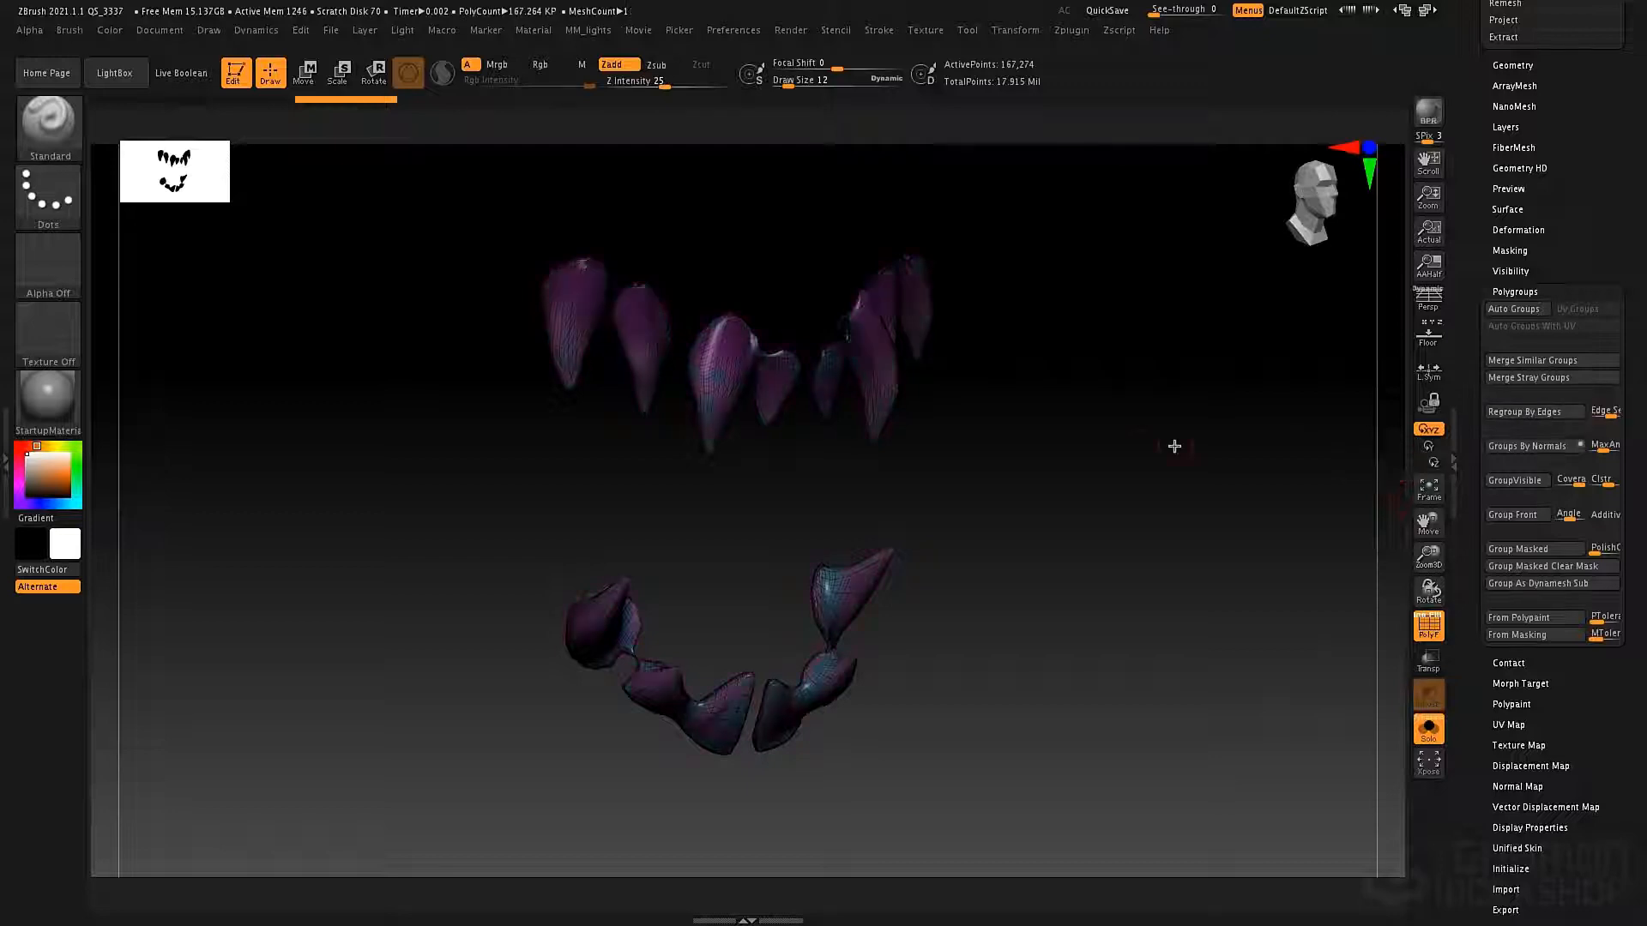
left_click_drag(1173, 445, 1384, 454)
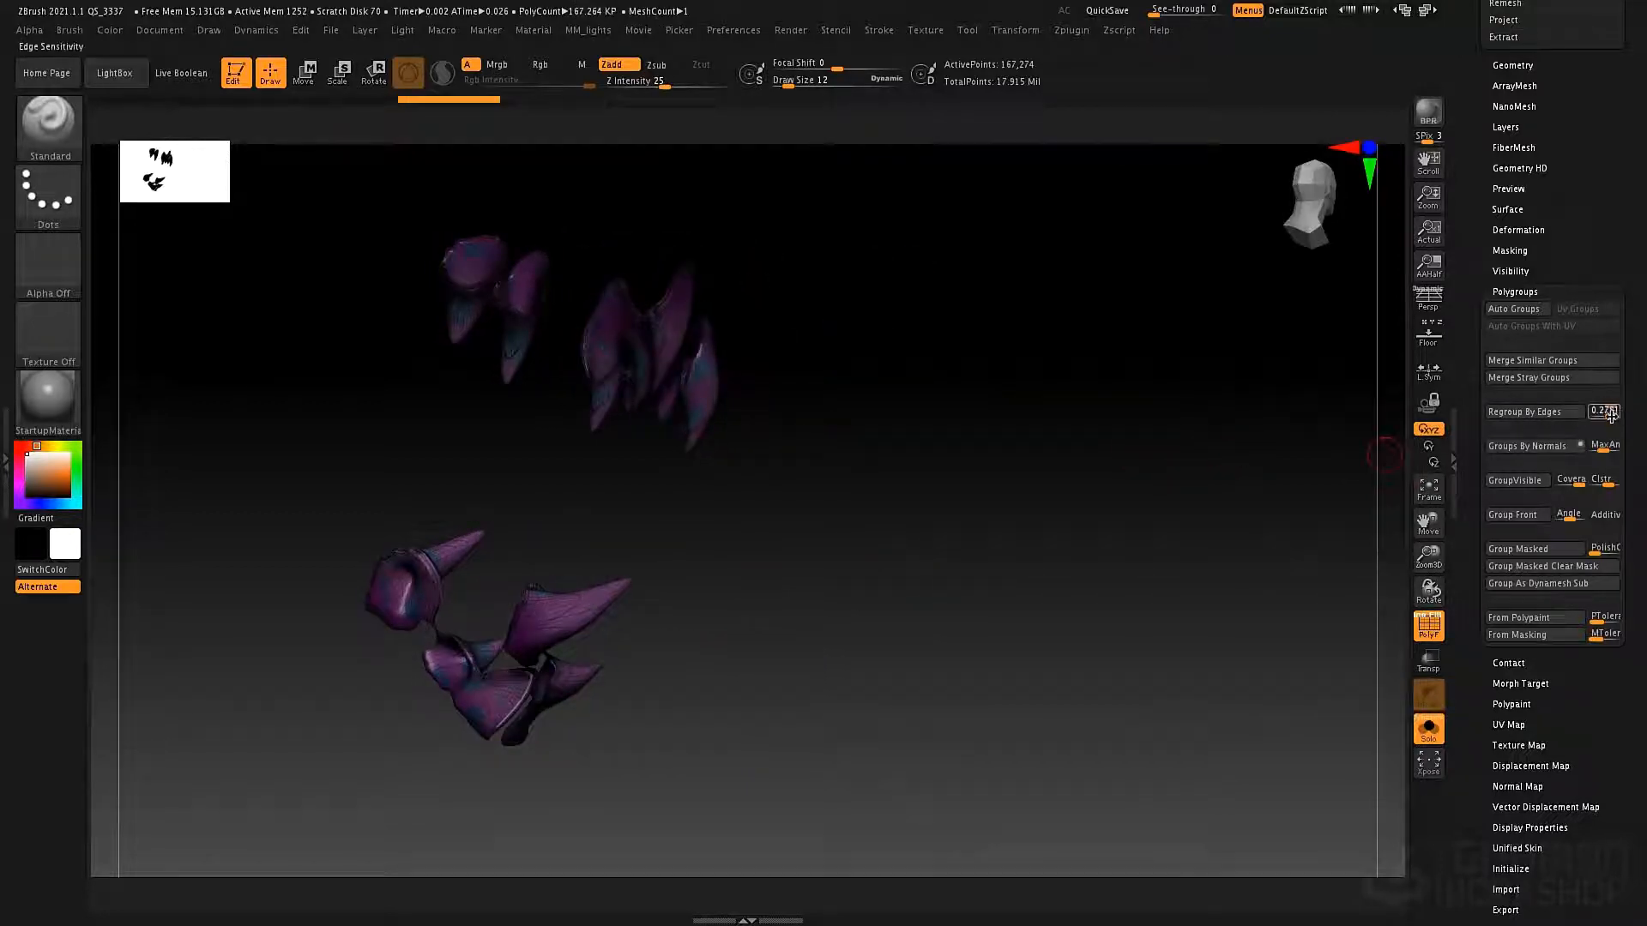
left_click_drag(1610, 415, 1597, 415)
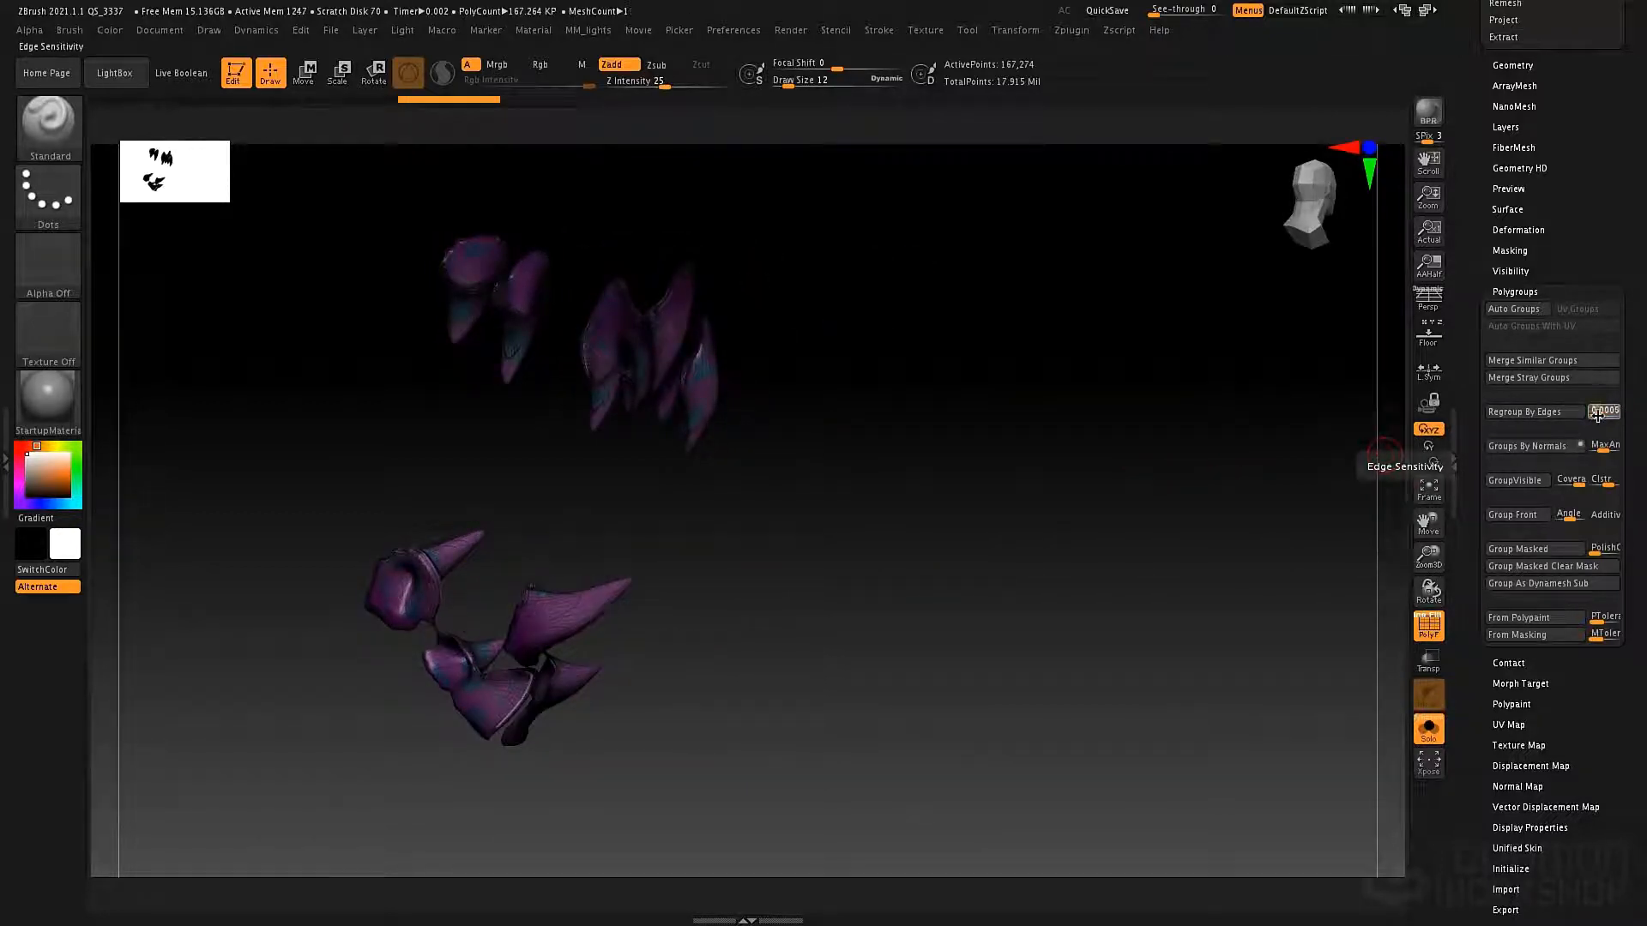
left_click(1537, 420)
left_click_drag(1264, 438, 1092, 440)
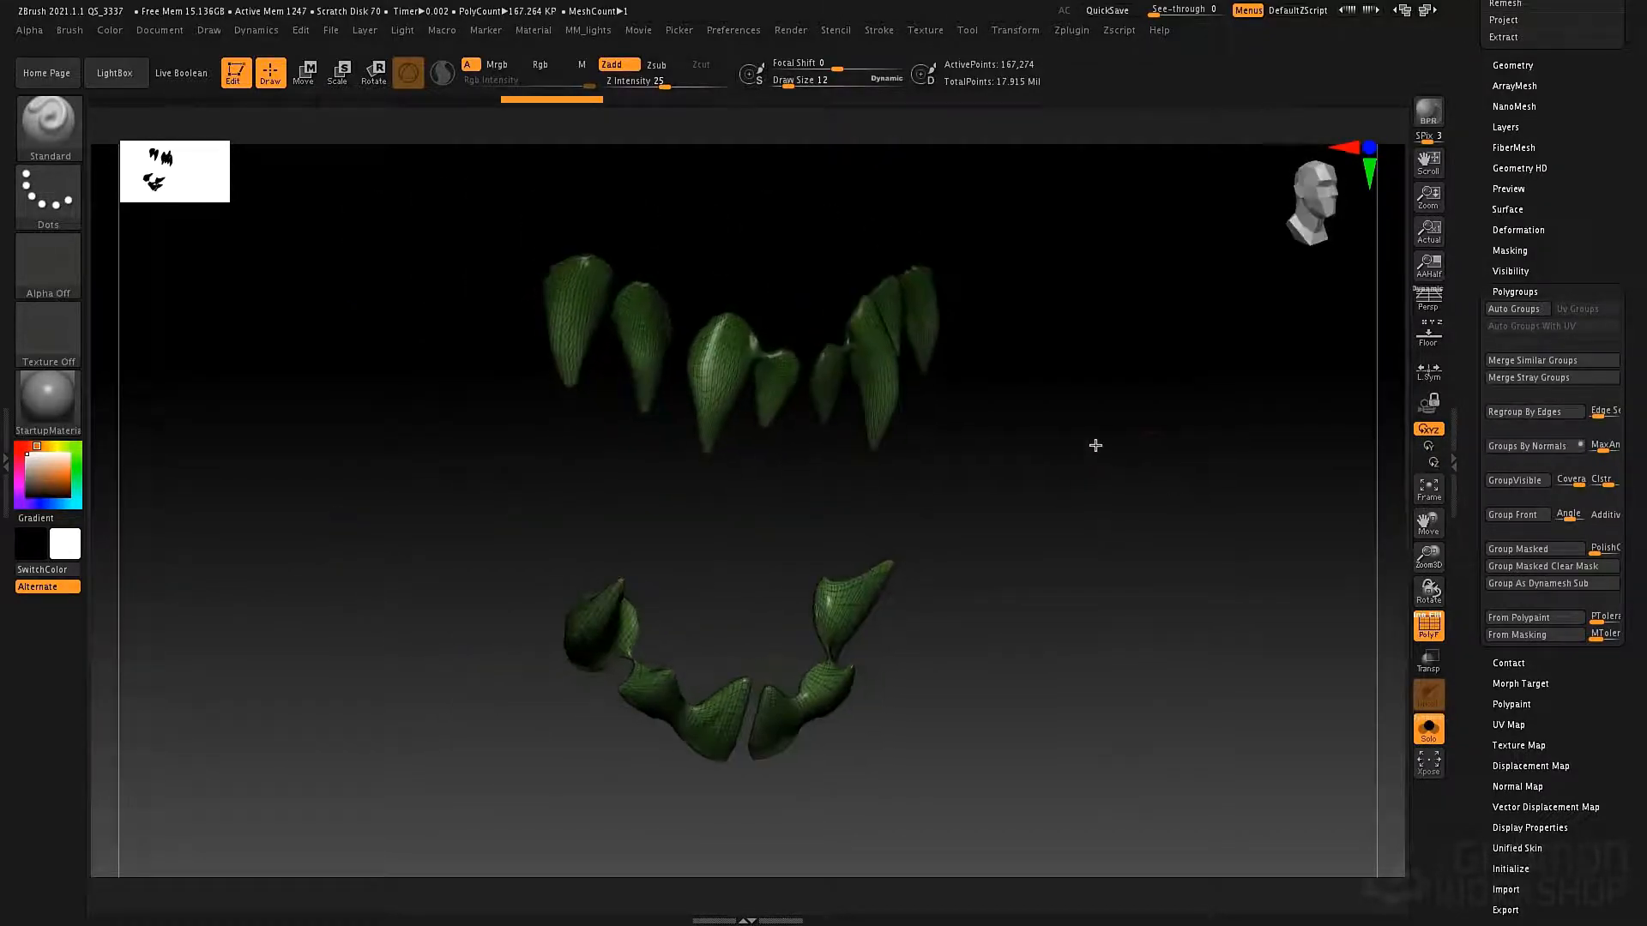
- Group the teeth with Groups By Normals, and repeat it with a lower Maximum Angle Tolerance
left_click(1532, 447)
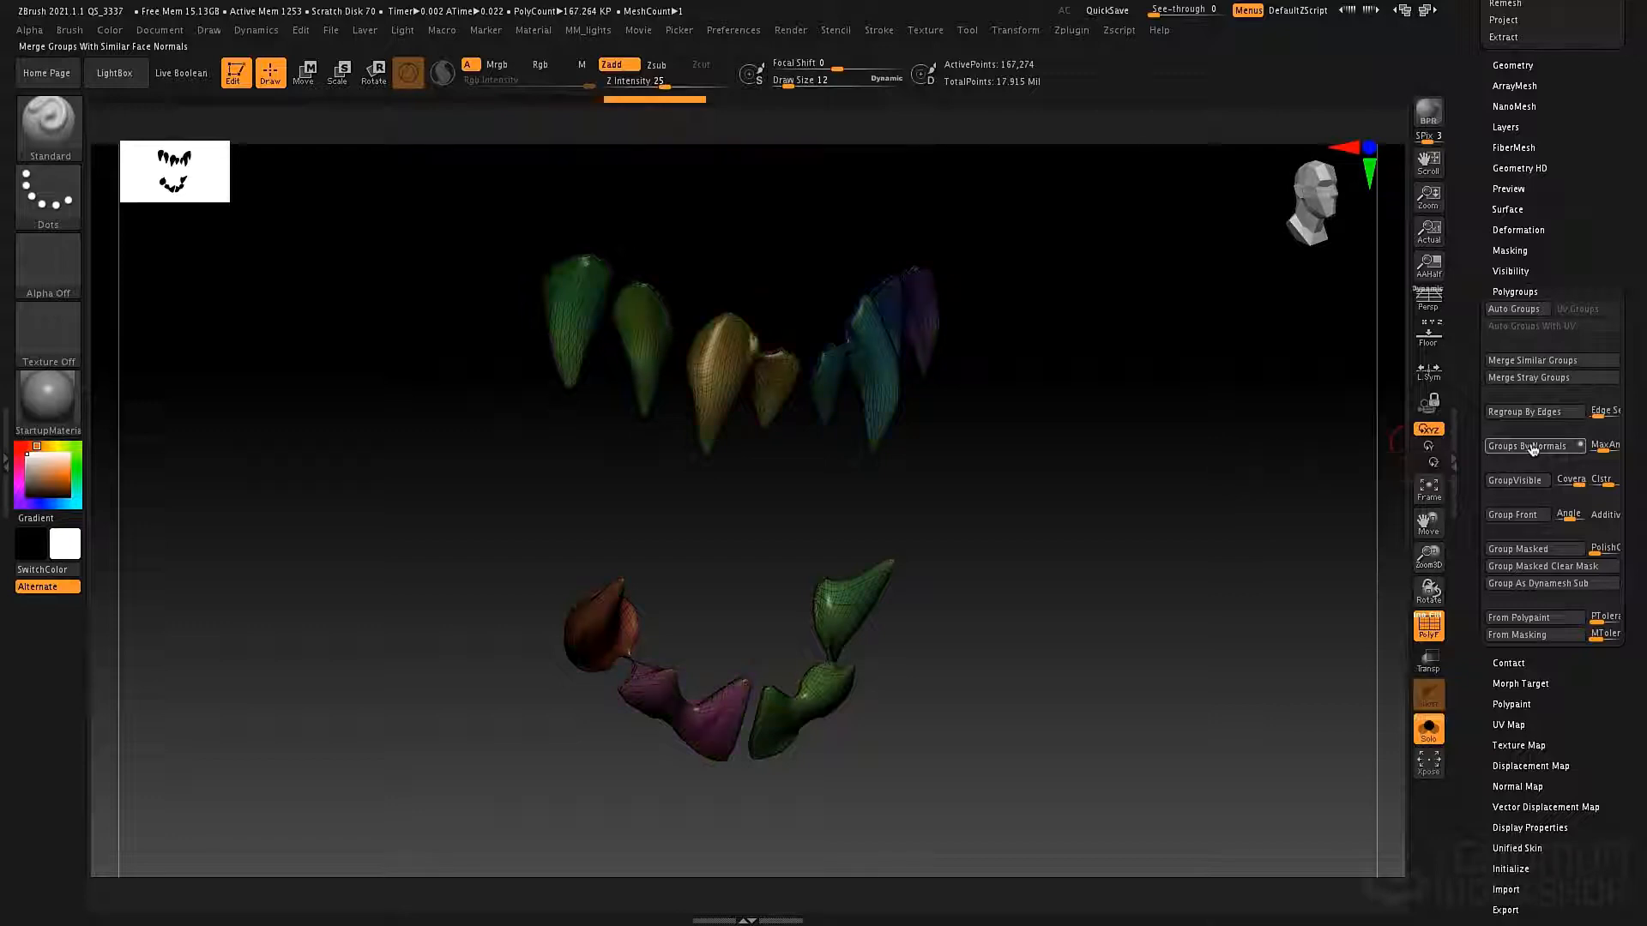
left_click_drag(1054, 493, 1188, 495)
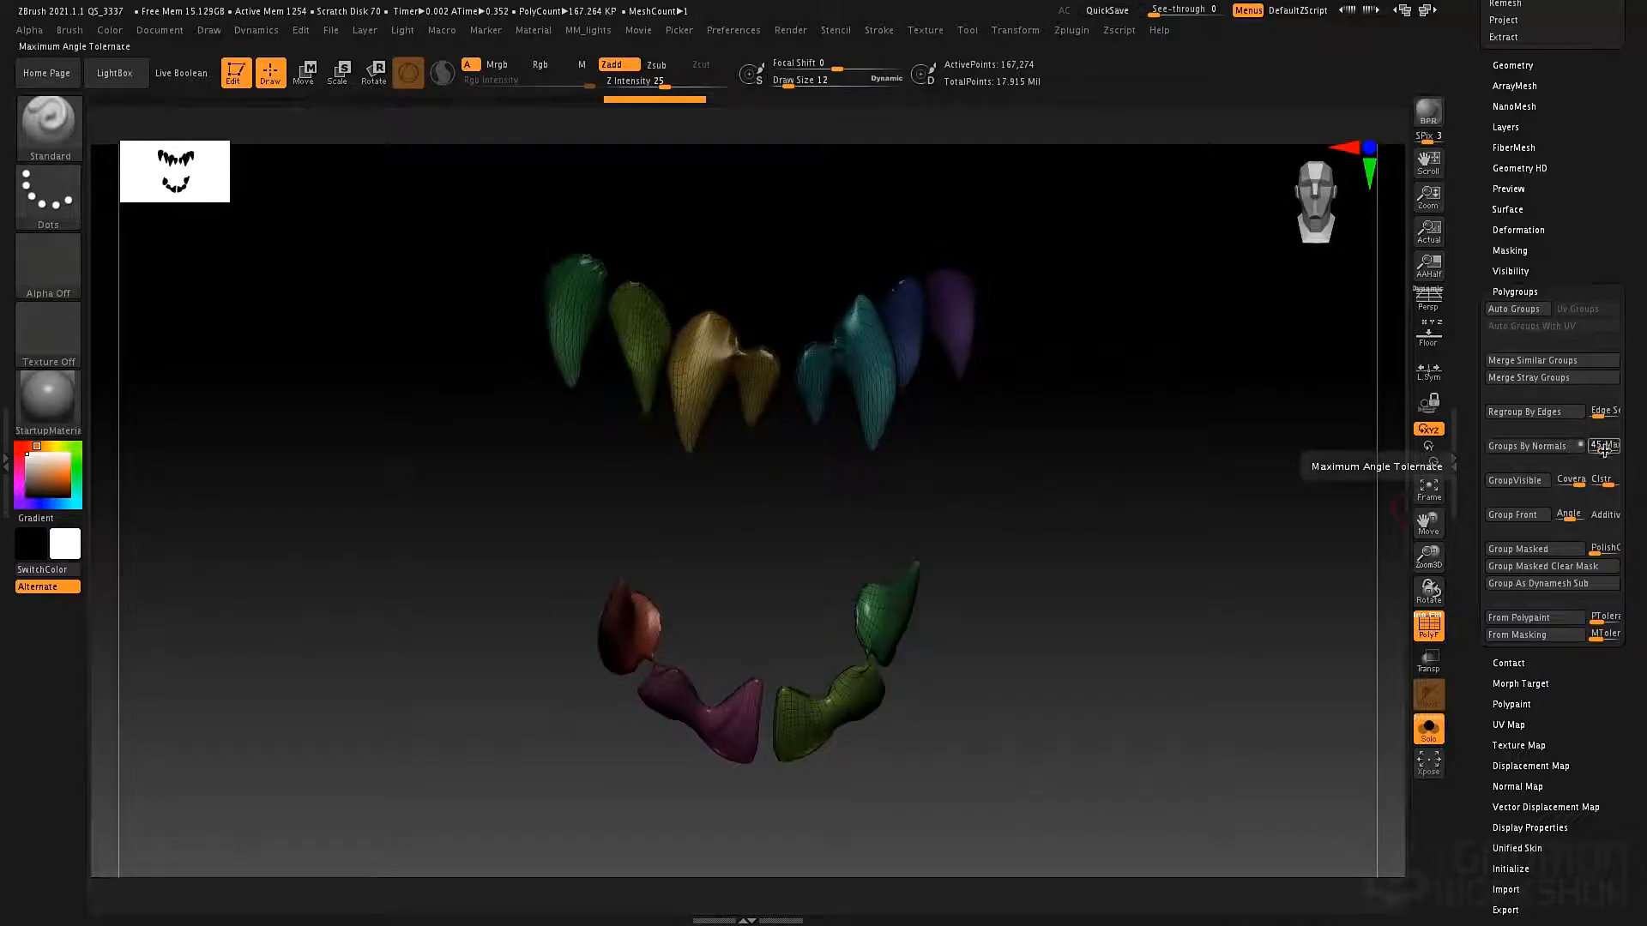
left_click_drag(1602, 452, 1598, 451)
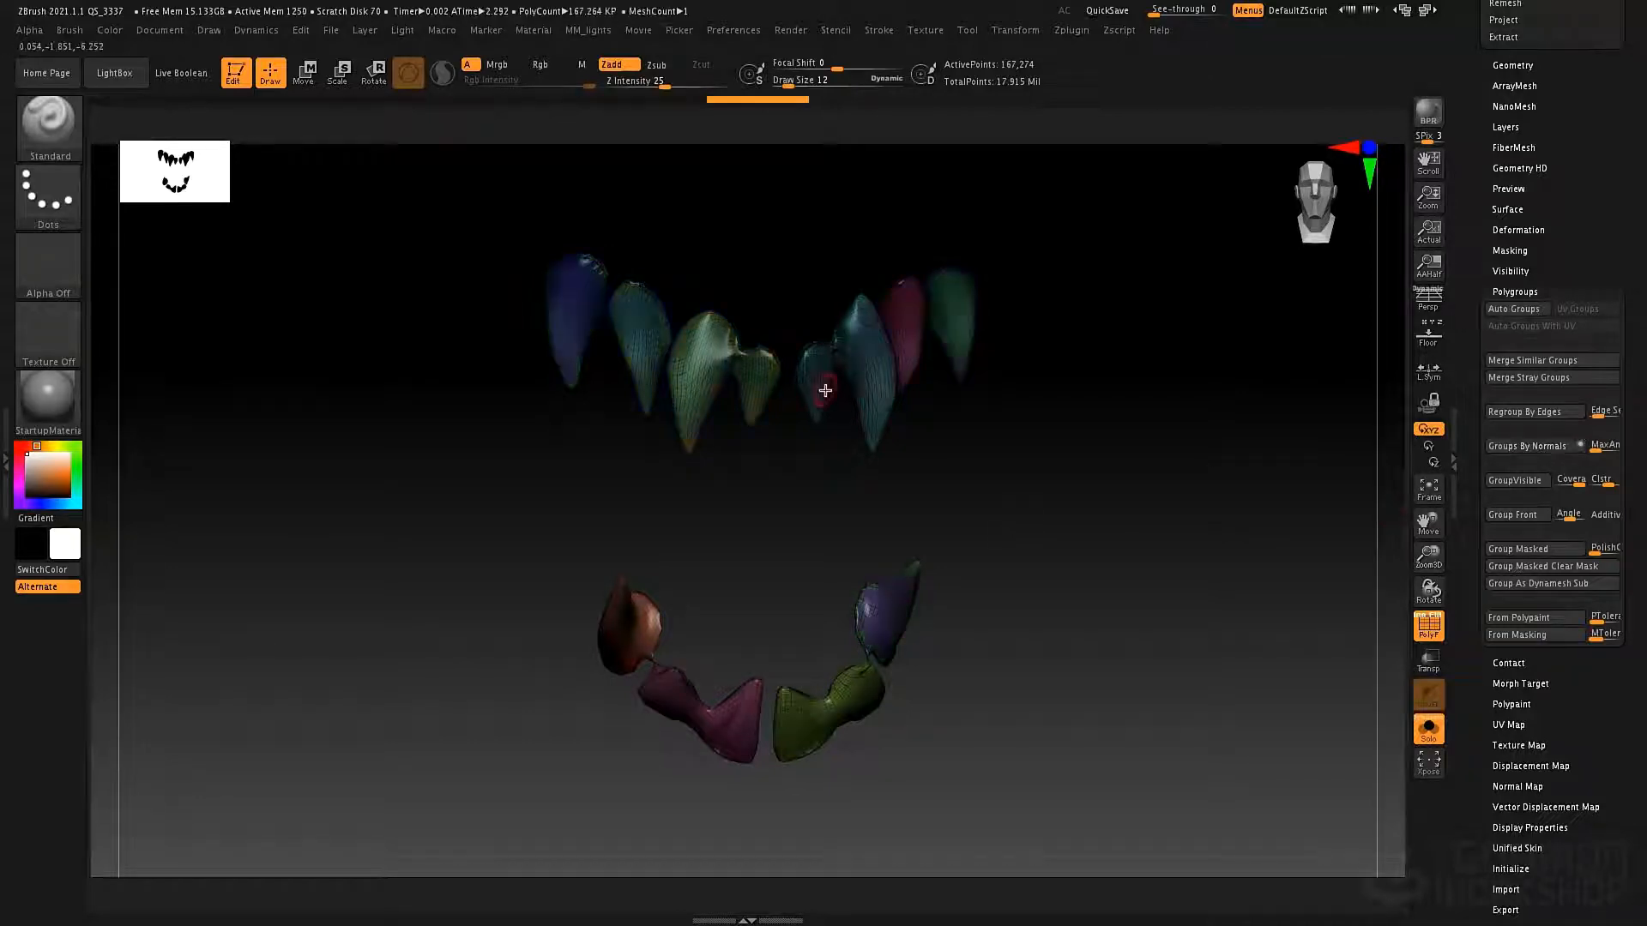
mouse_move(953, 487)
left_mouse_down()
mouse_move(1121, 498)
mouse_move(978, 489)
left_mouse_up()
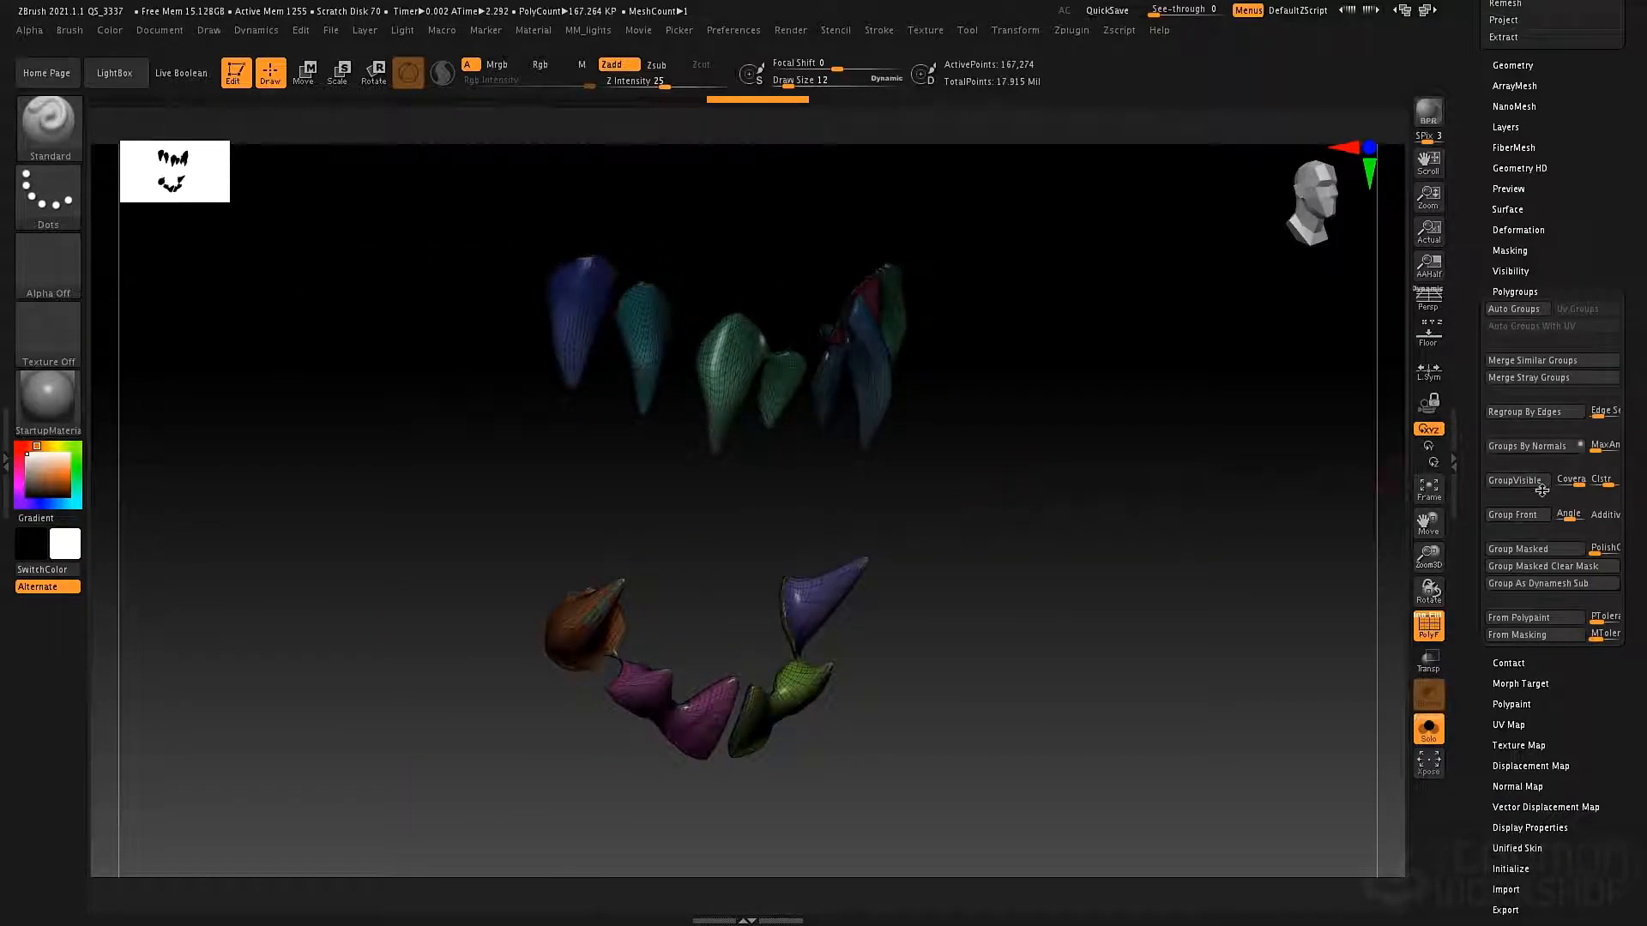
- Combine all teeth into one polygroup with GroupVisible, and regroup them at a lower Regroup Coverage to inspect the scattered groups up close
left_click(1499, 486)
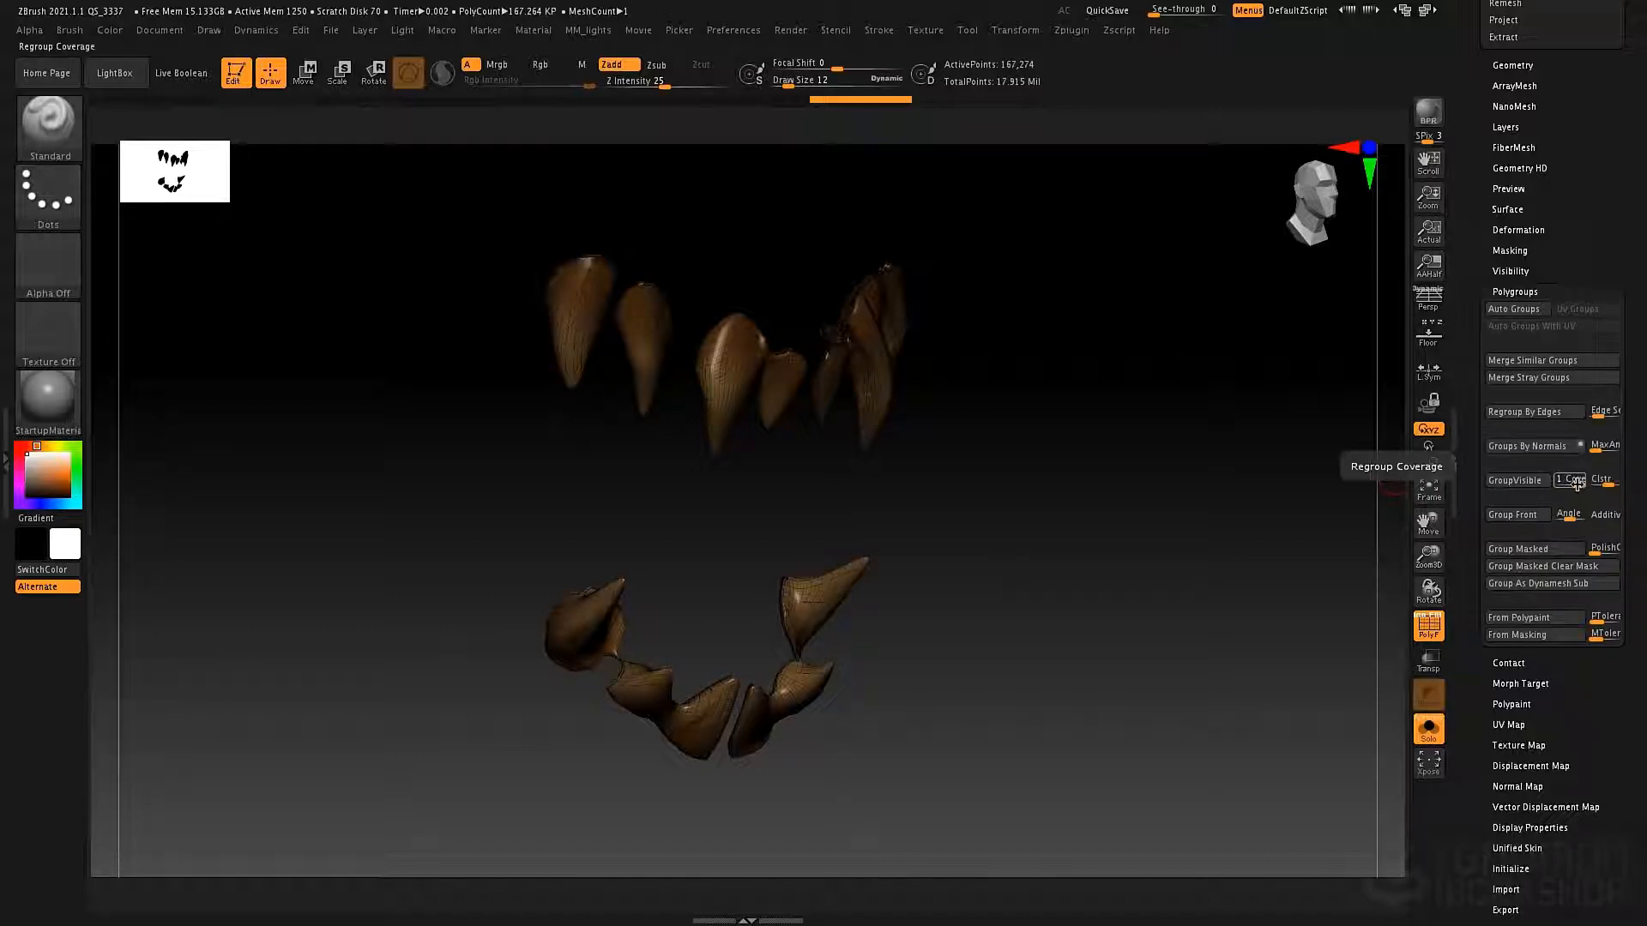
left_click(1571, 482)
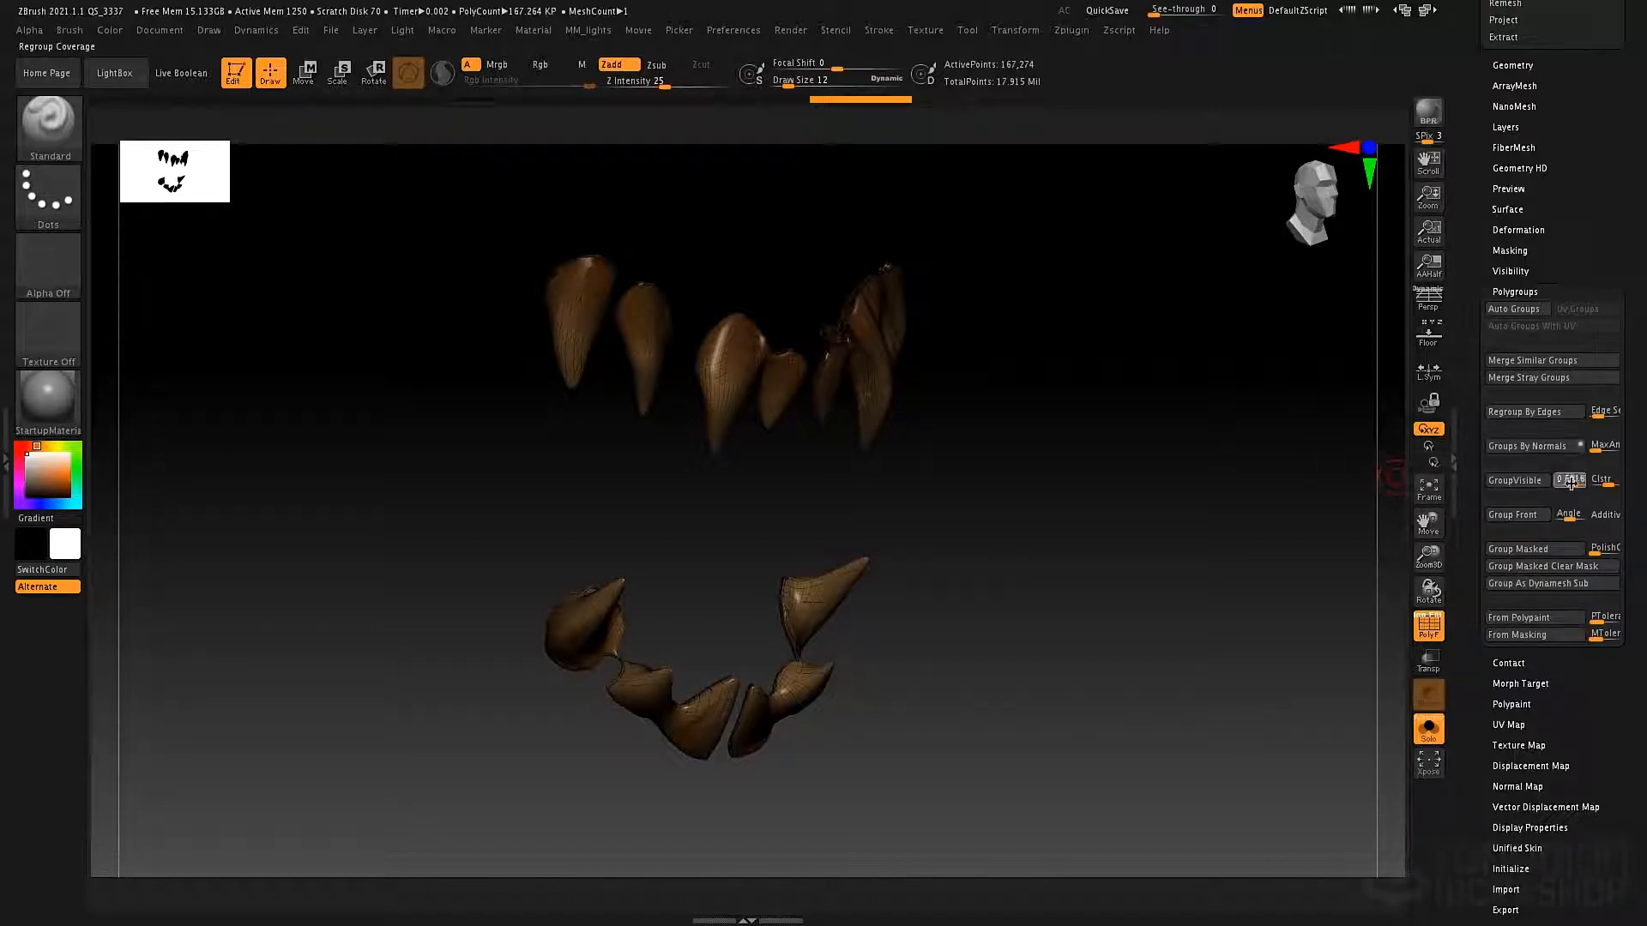
left_click(1514, 480)
left_click_drag(812, 406, 926, 527, "alt")
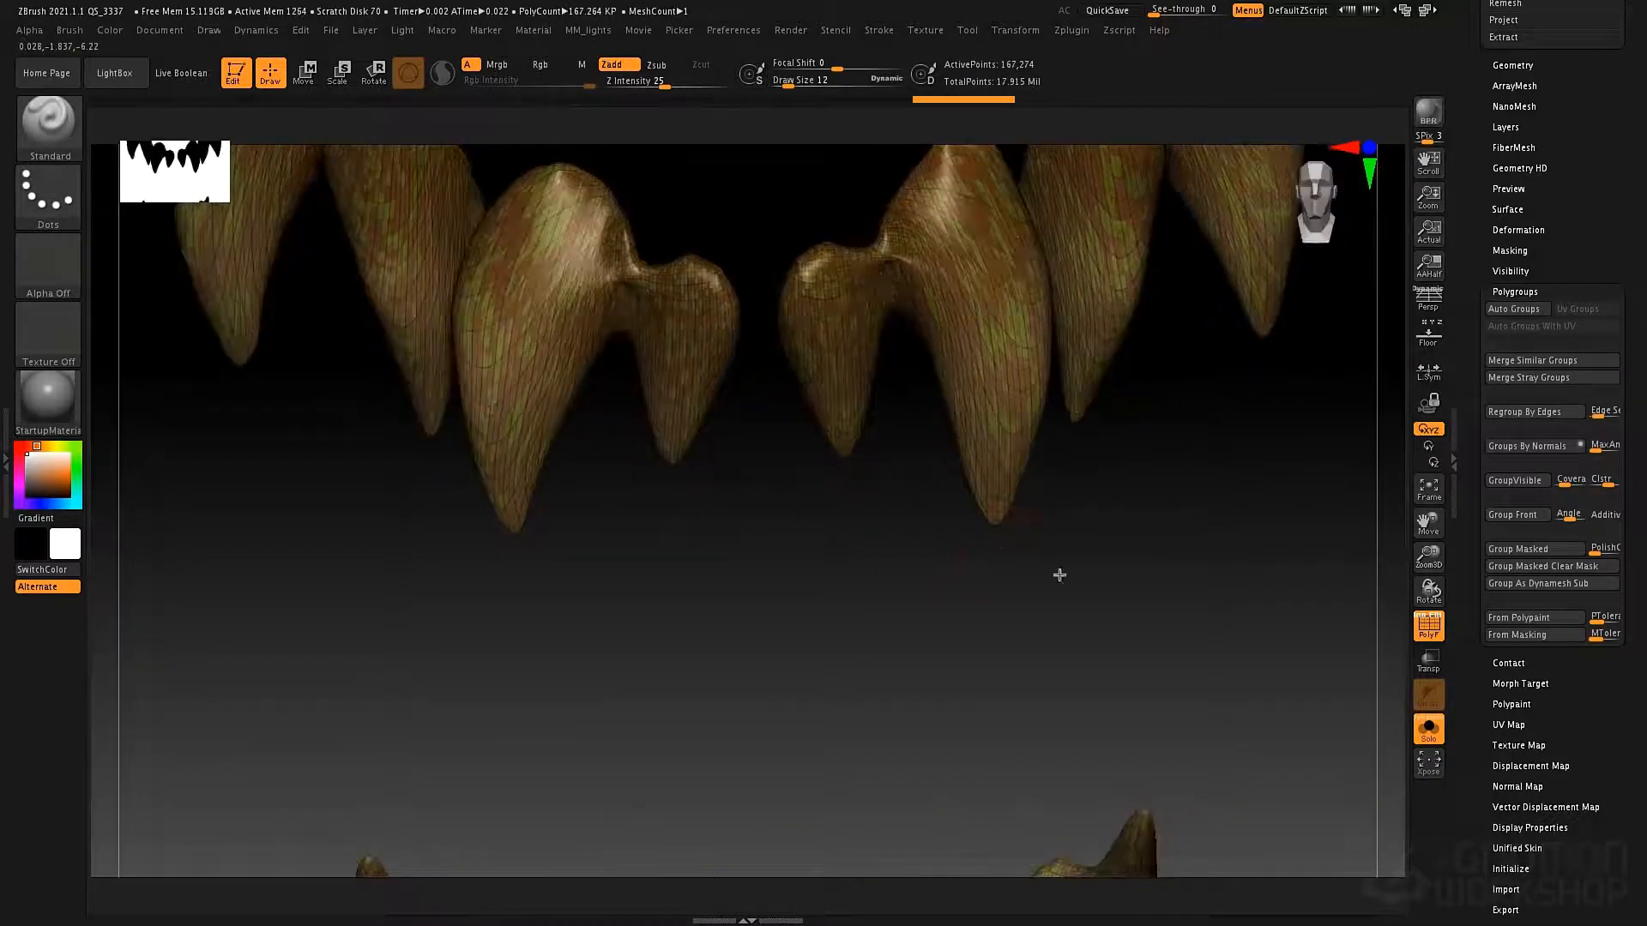
left_click_drag(1059, 574, 1027, 461, "alt")
left_click_drag(935, 610, 1055, 617)
left_click_drag(1000, 566, 959, 592, "alt")
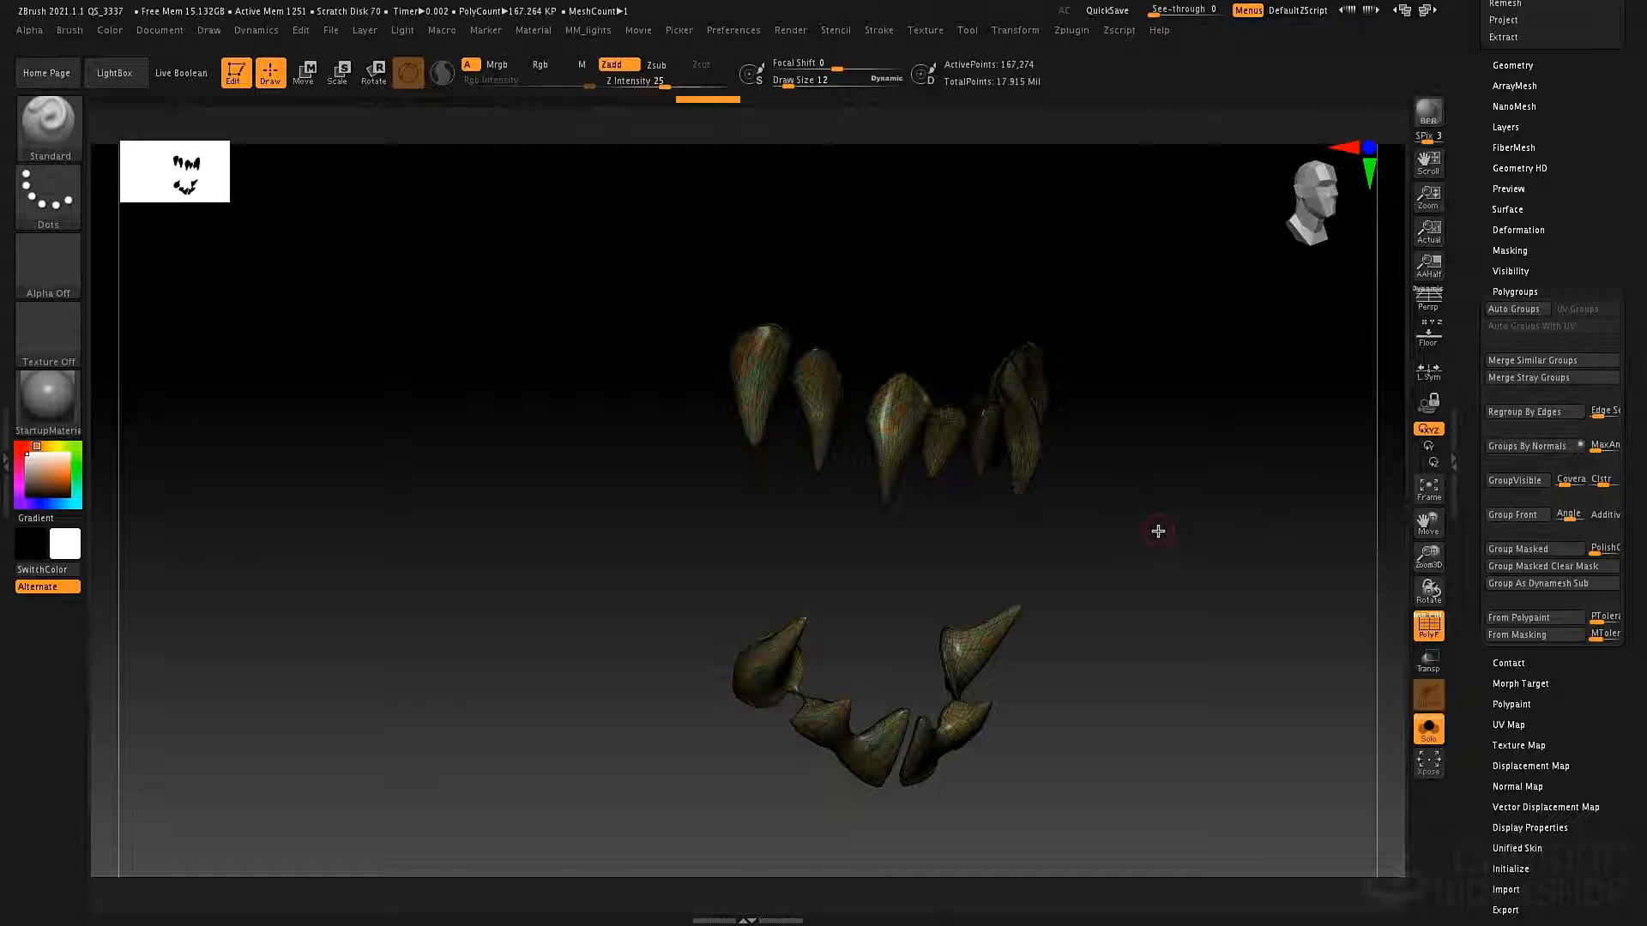
- Set Regroup Coverage back to 1 and group all the visible teeth into a single polygroup
key("shift")
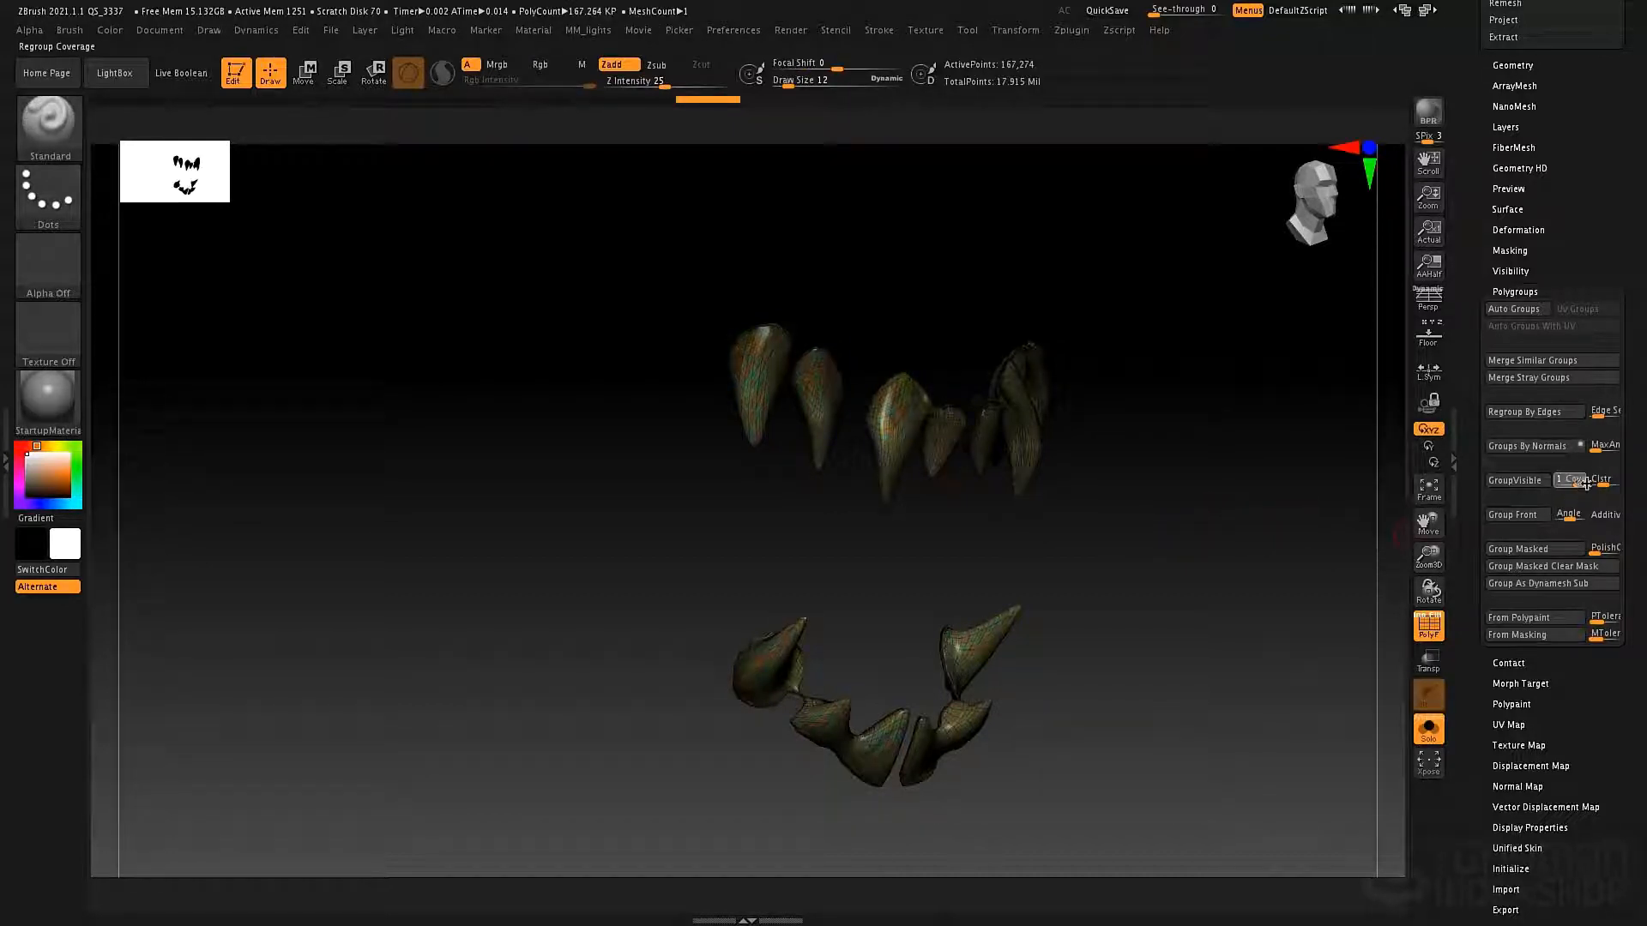
left_click(1525, 490)
mouse_move(1125, 577)
left_mouse_down()
mouse_move(1025, 568)
mouse_move(1107, 563)
left_mouse_up()
left_click(1511, 480)
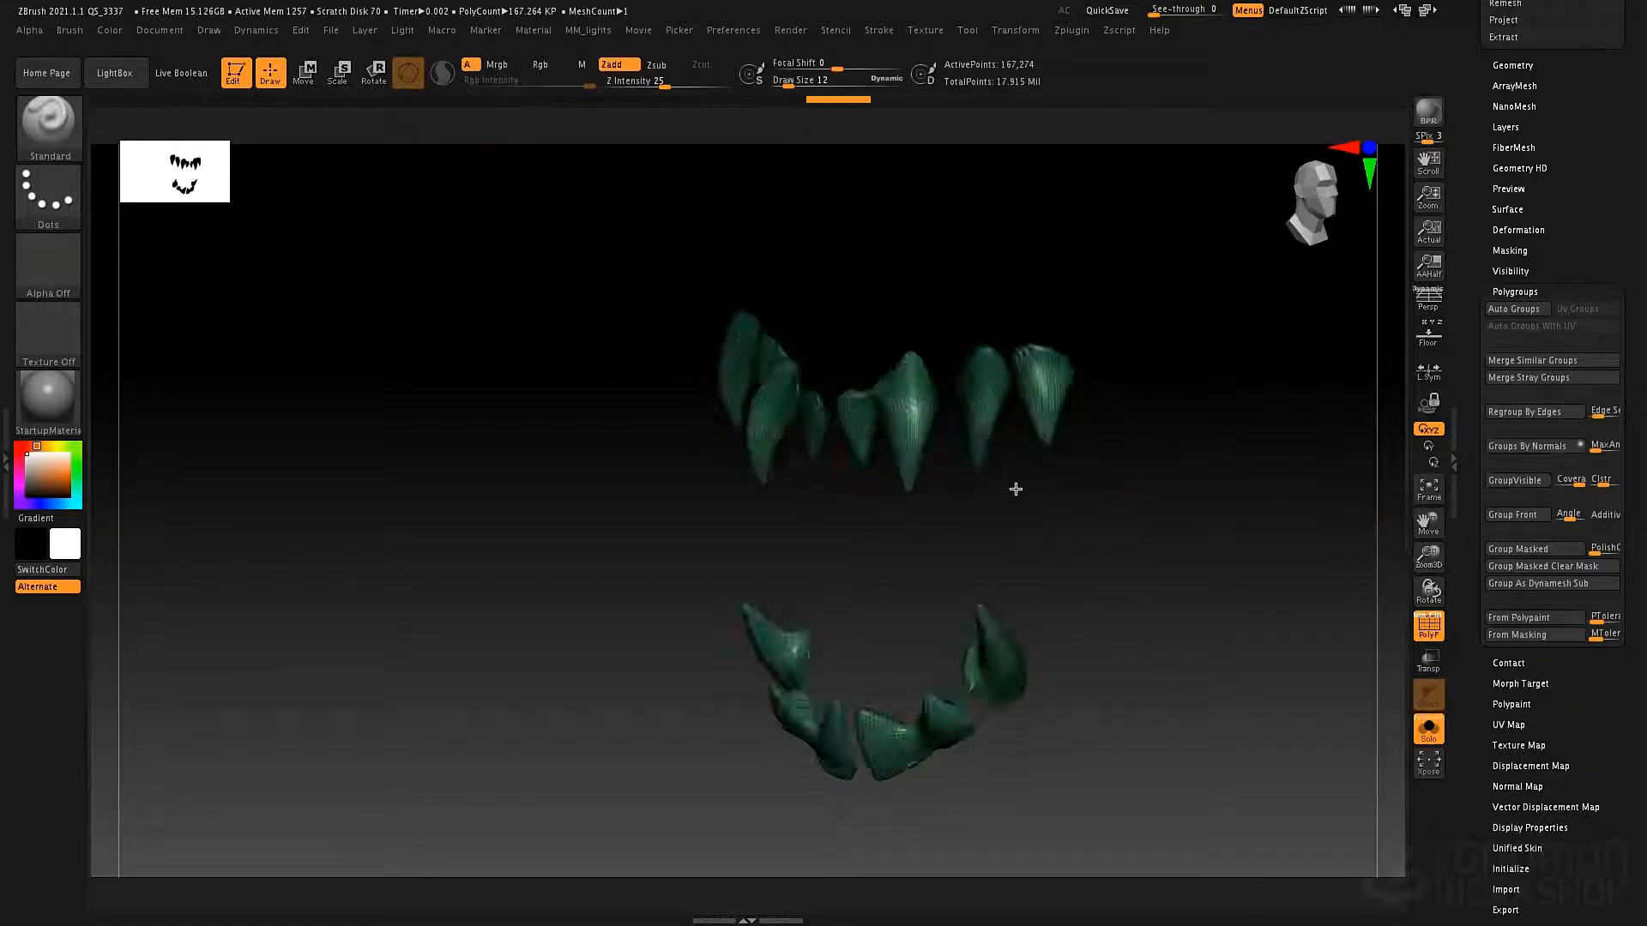
left_click_drag(1016, 489, 1128, 489)
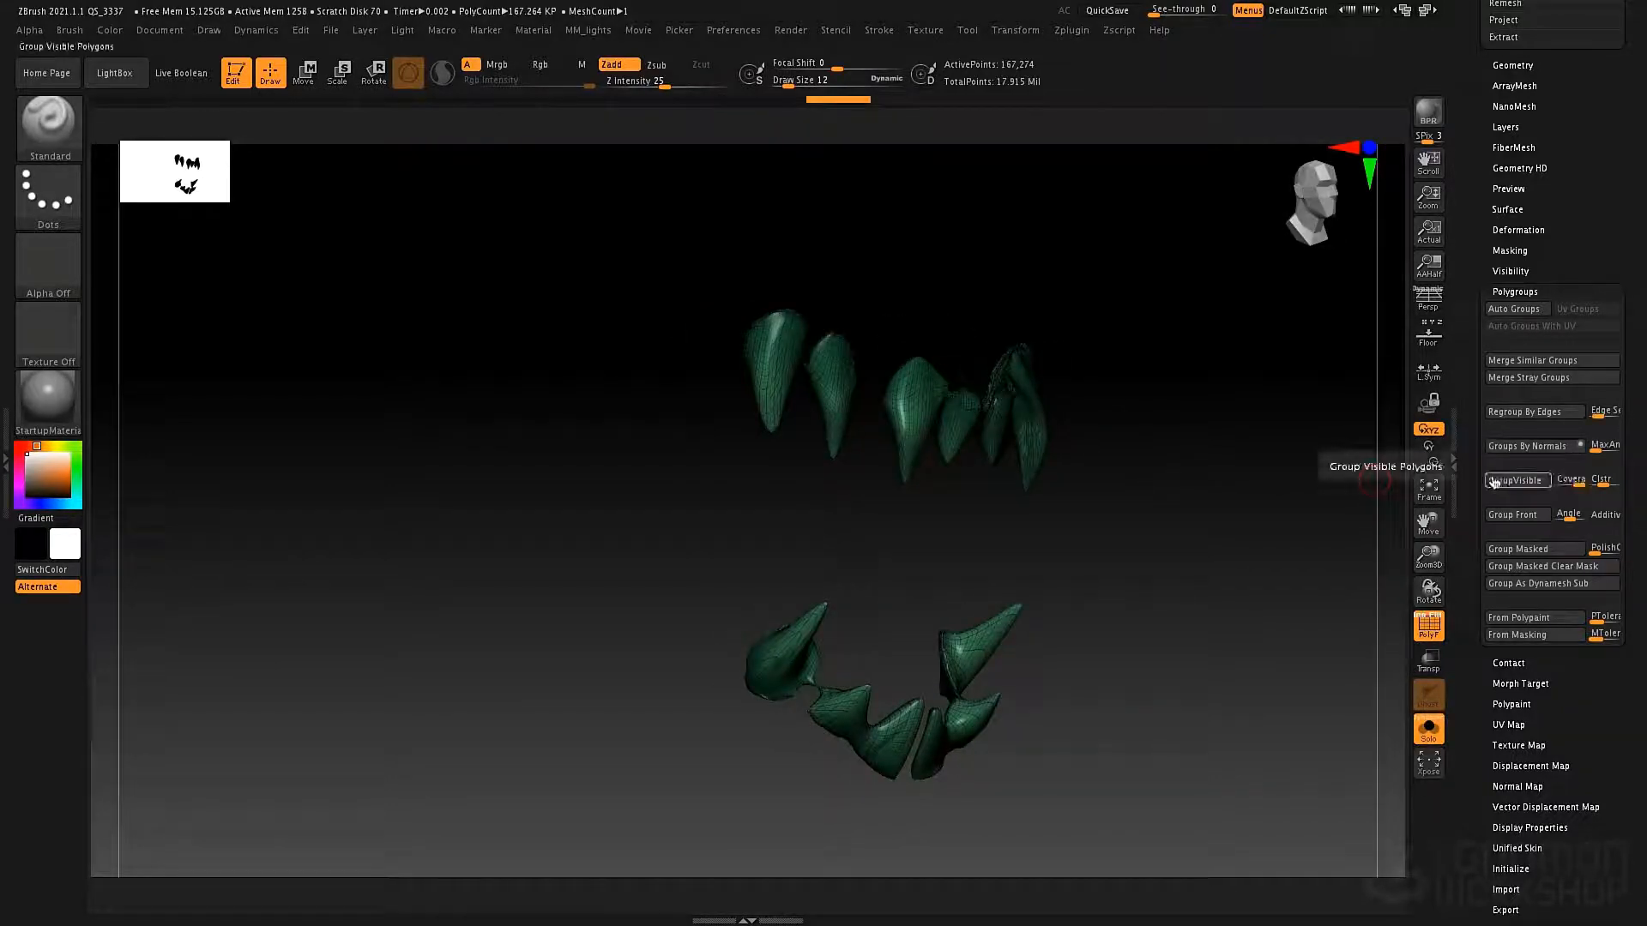
- Apply Group Front to the teeth, regroup all visible polygons, and repeat Group Front with a lower angle tolerance
left_click(1498, 515)
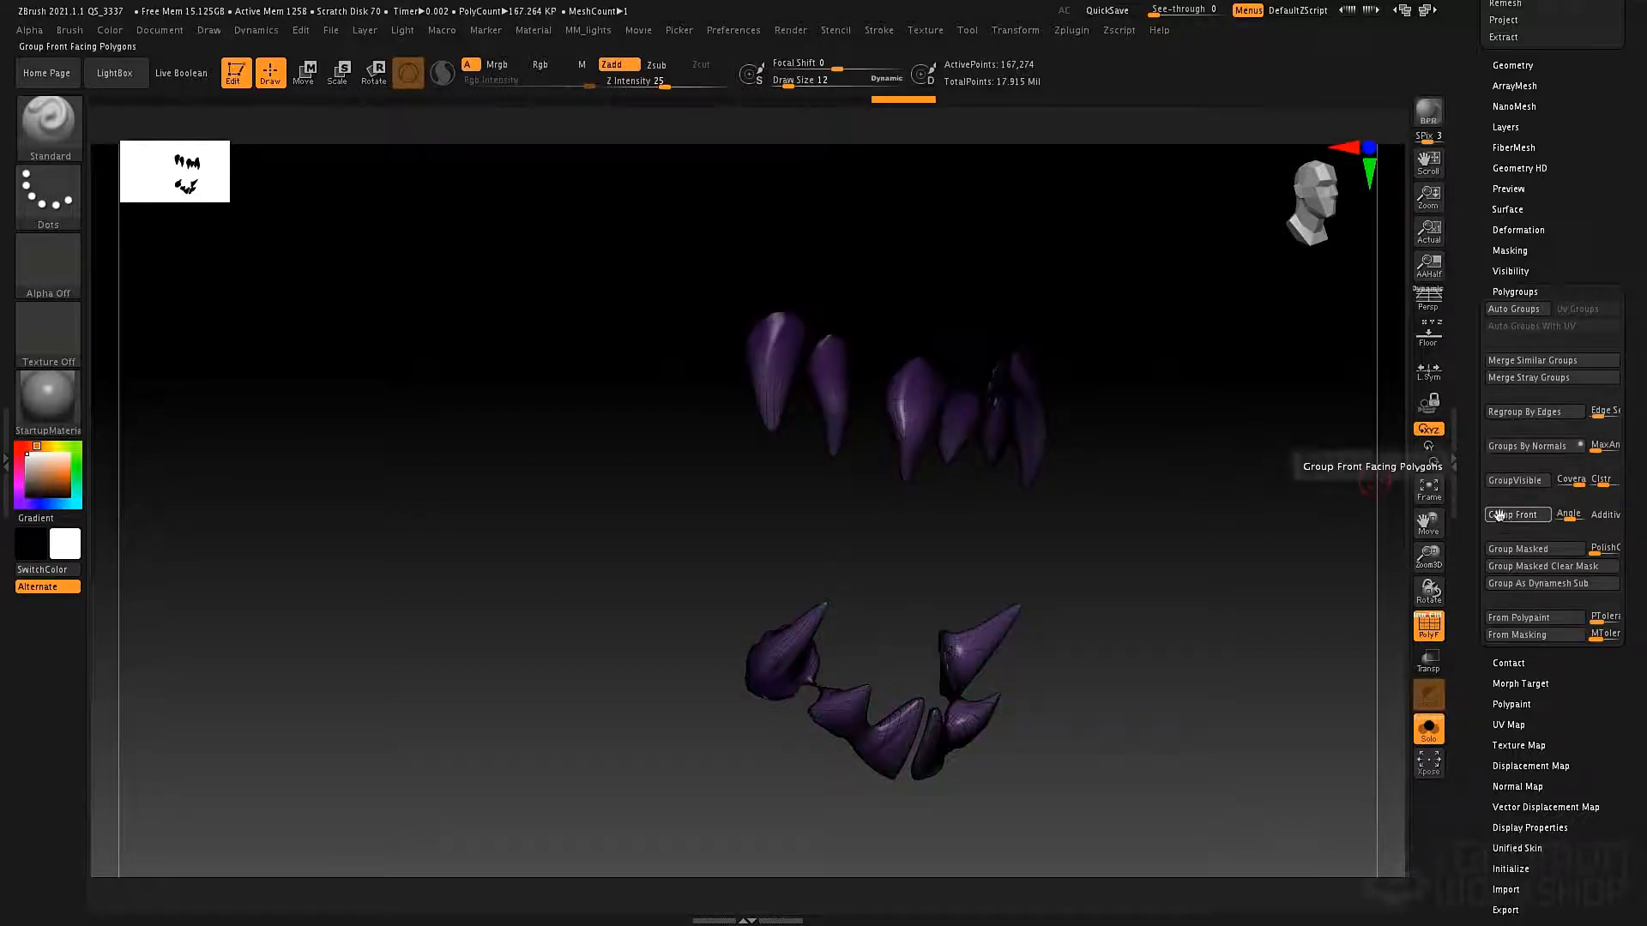
left_click_drag(1064, 545, 1014, 544)
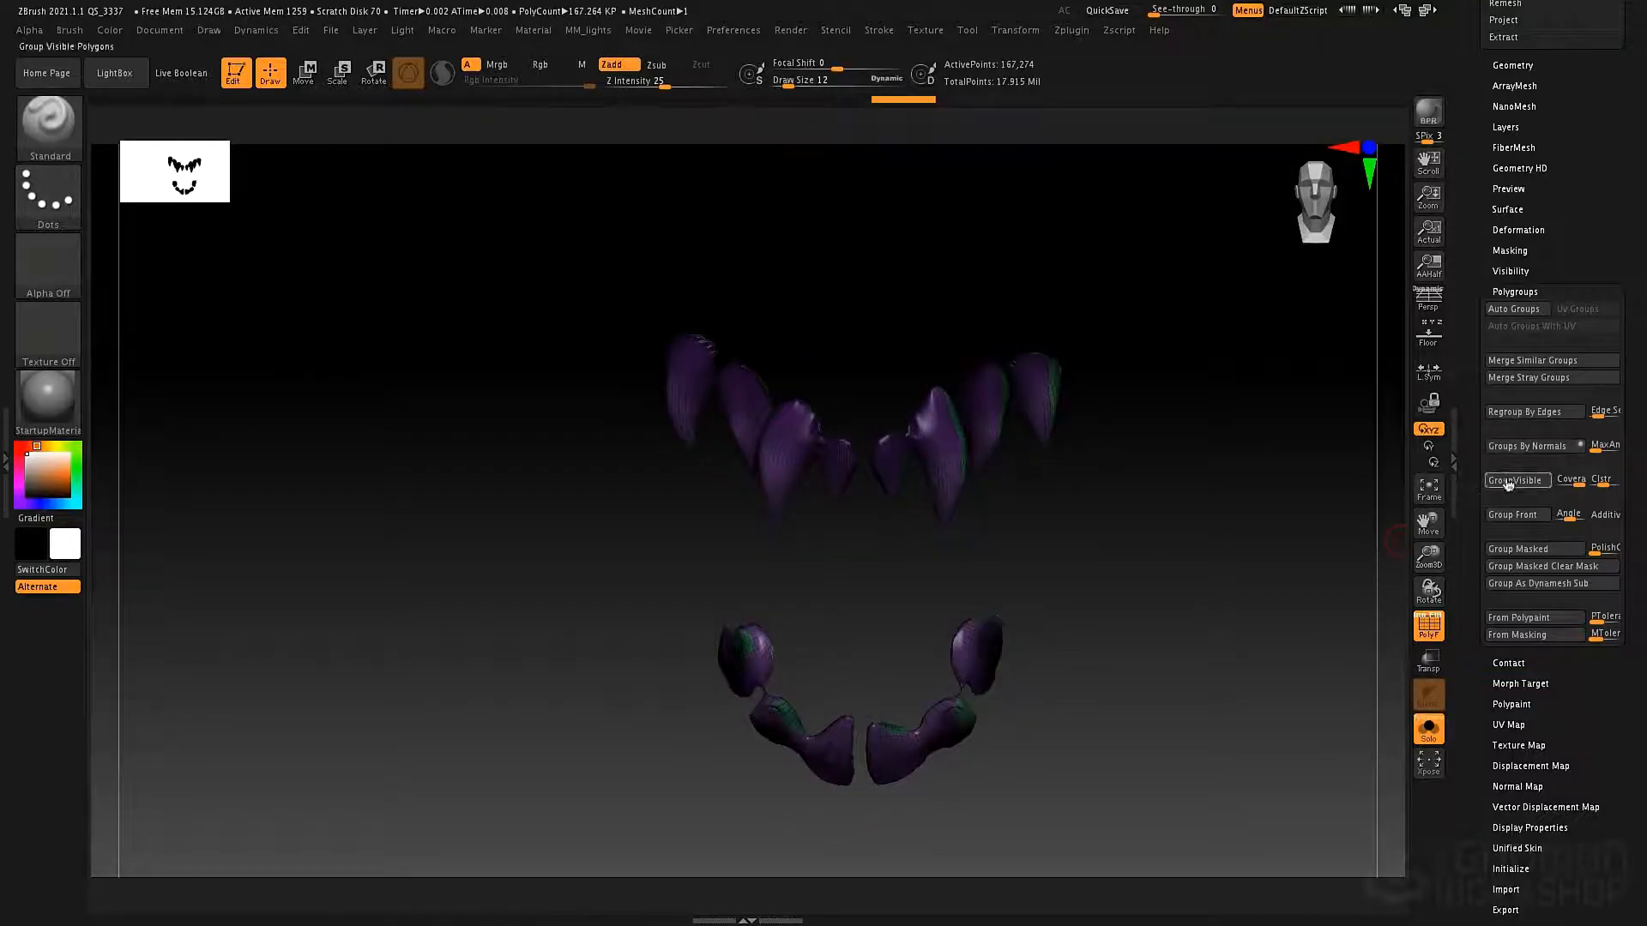
left_click(1536, 514)
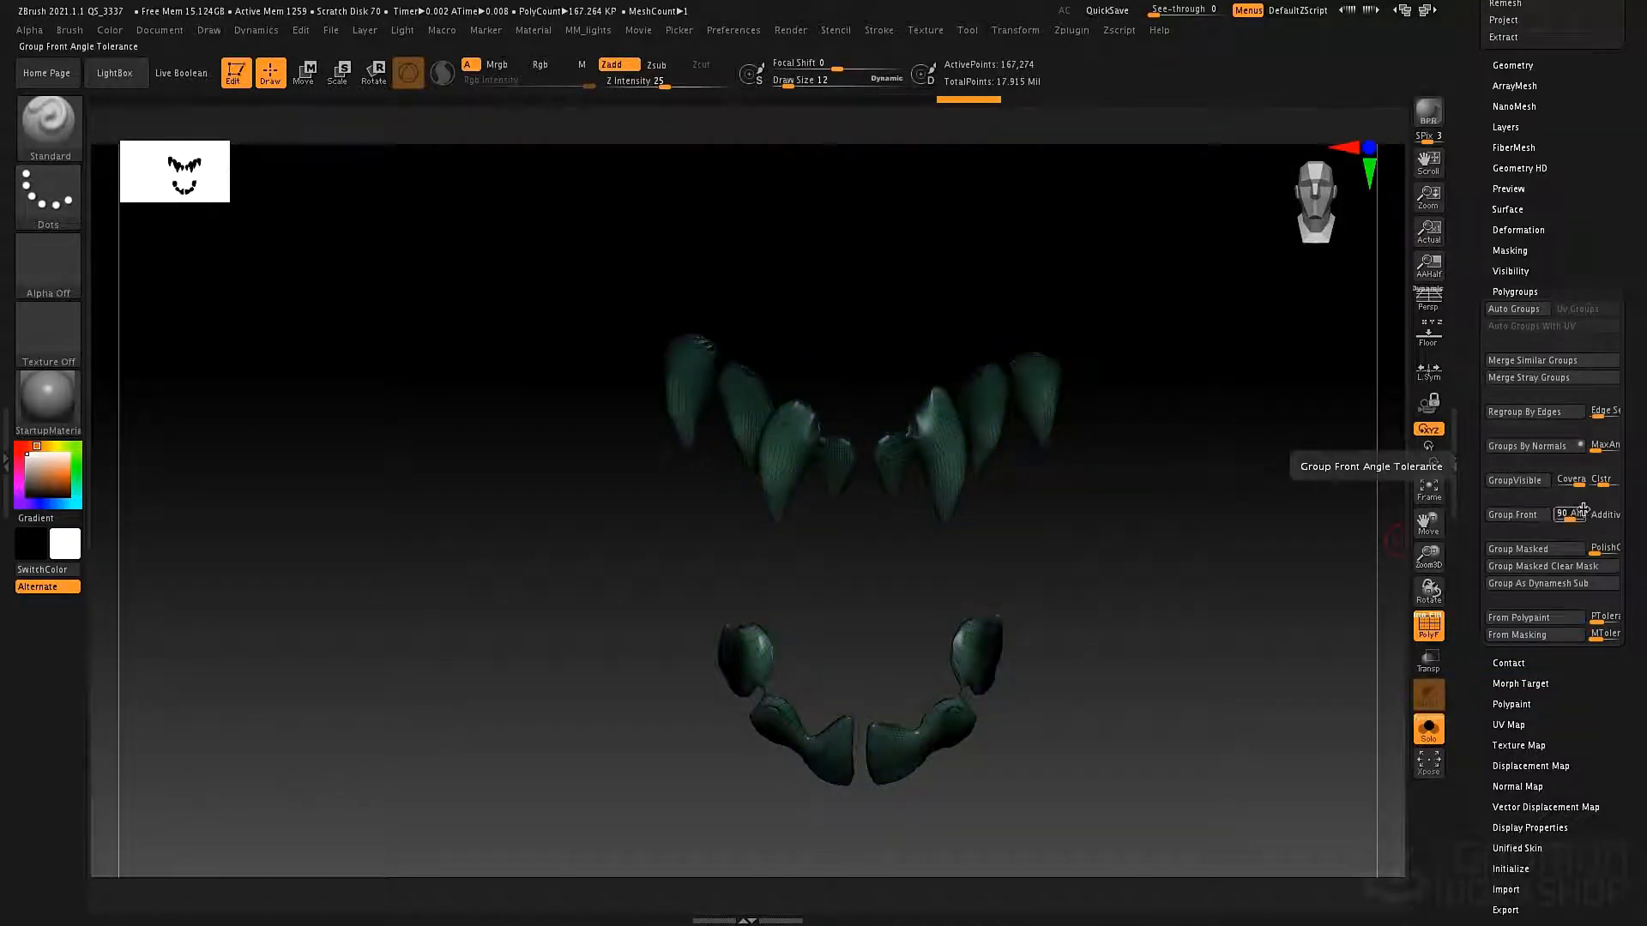
mouse_move(1202, 523)
left_mouse_down()
mouse_move(1294, 533)
mouse_move(1183, 525)
left_mouse_up()
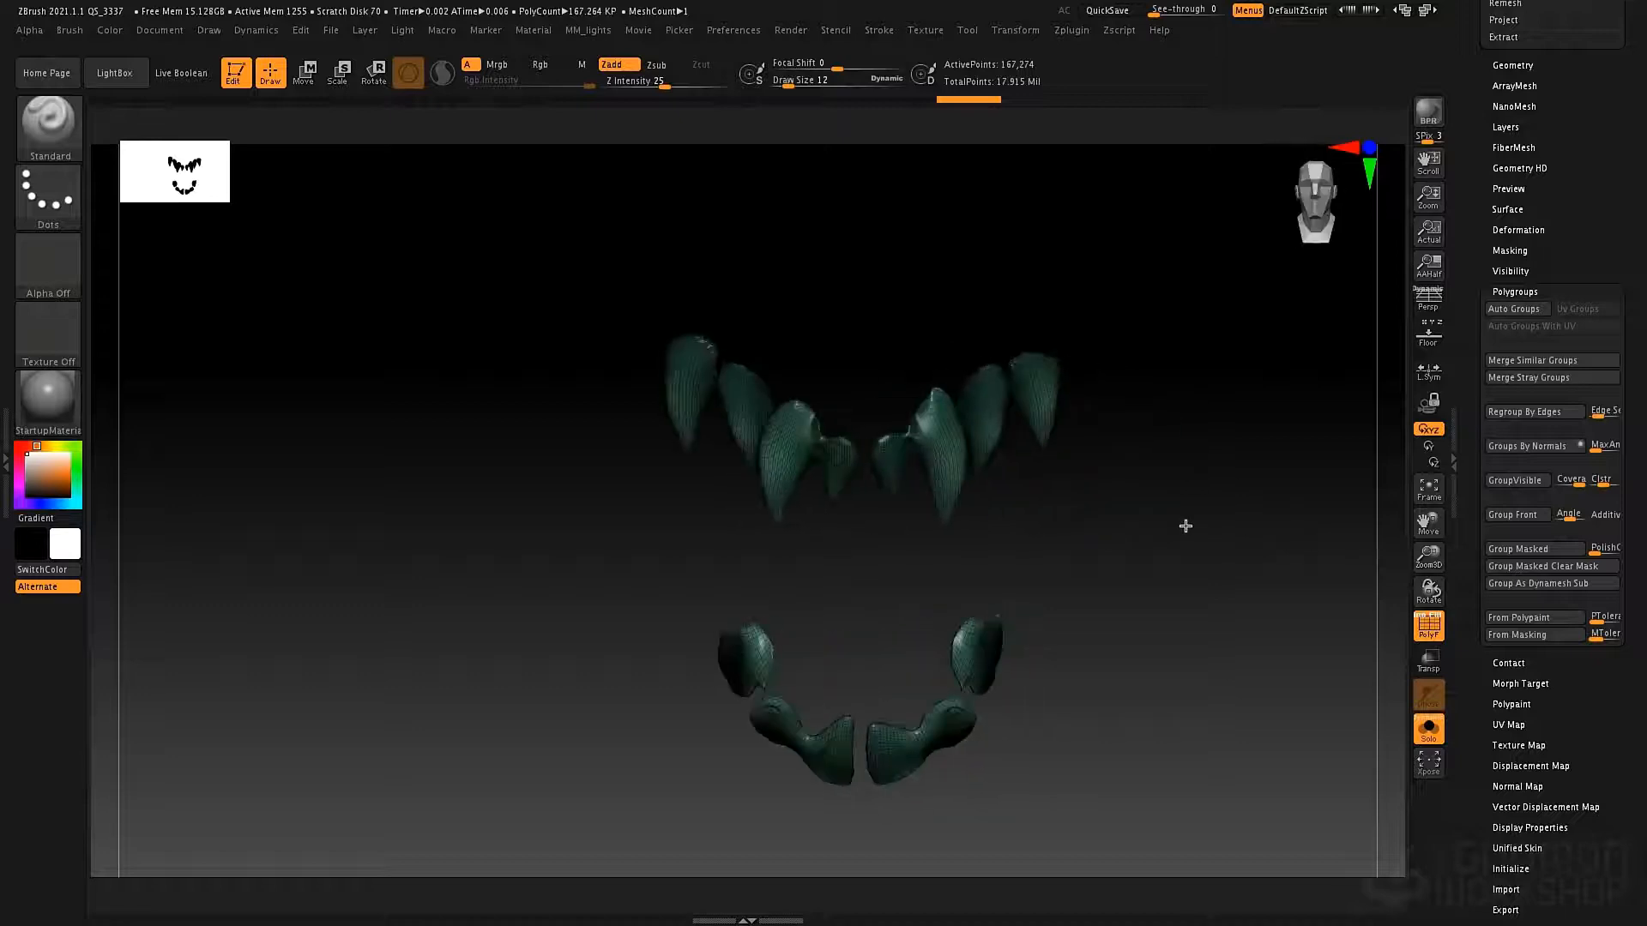
left_click(1520, 516)
mouse_move(1050, 510)
left_mouse_down()
mouse_move(1176, 518)
mouse_move(1079, 515)
left_mouse_up()
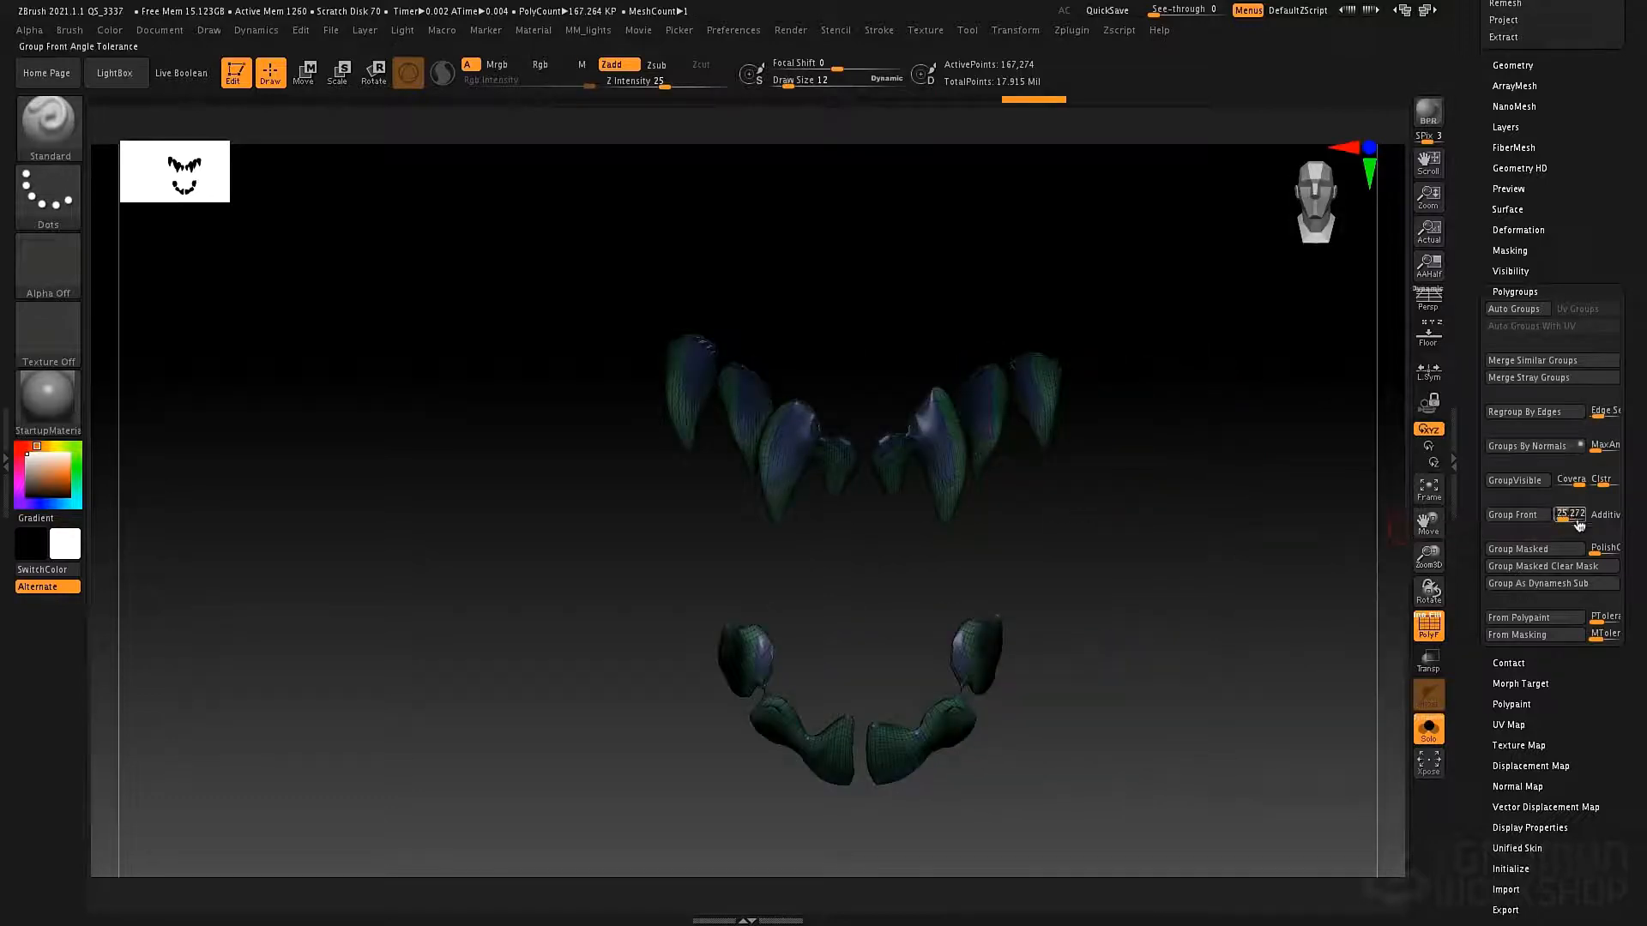
- Apply Group Front repeatedly with additive grouping enabled and different angle tolerances, including 1, and turn additive grouping off
left_click(1597, 515)
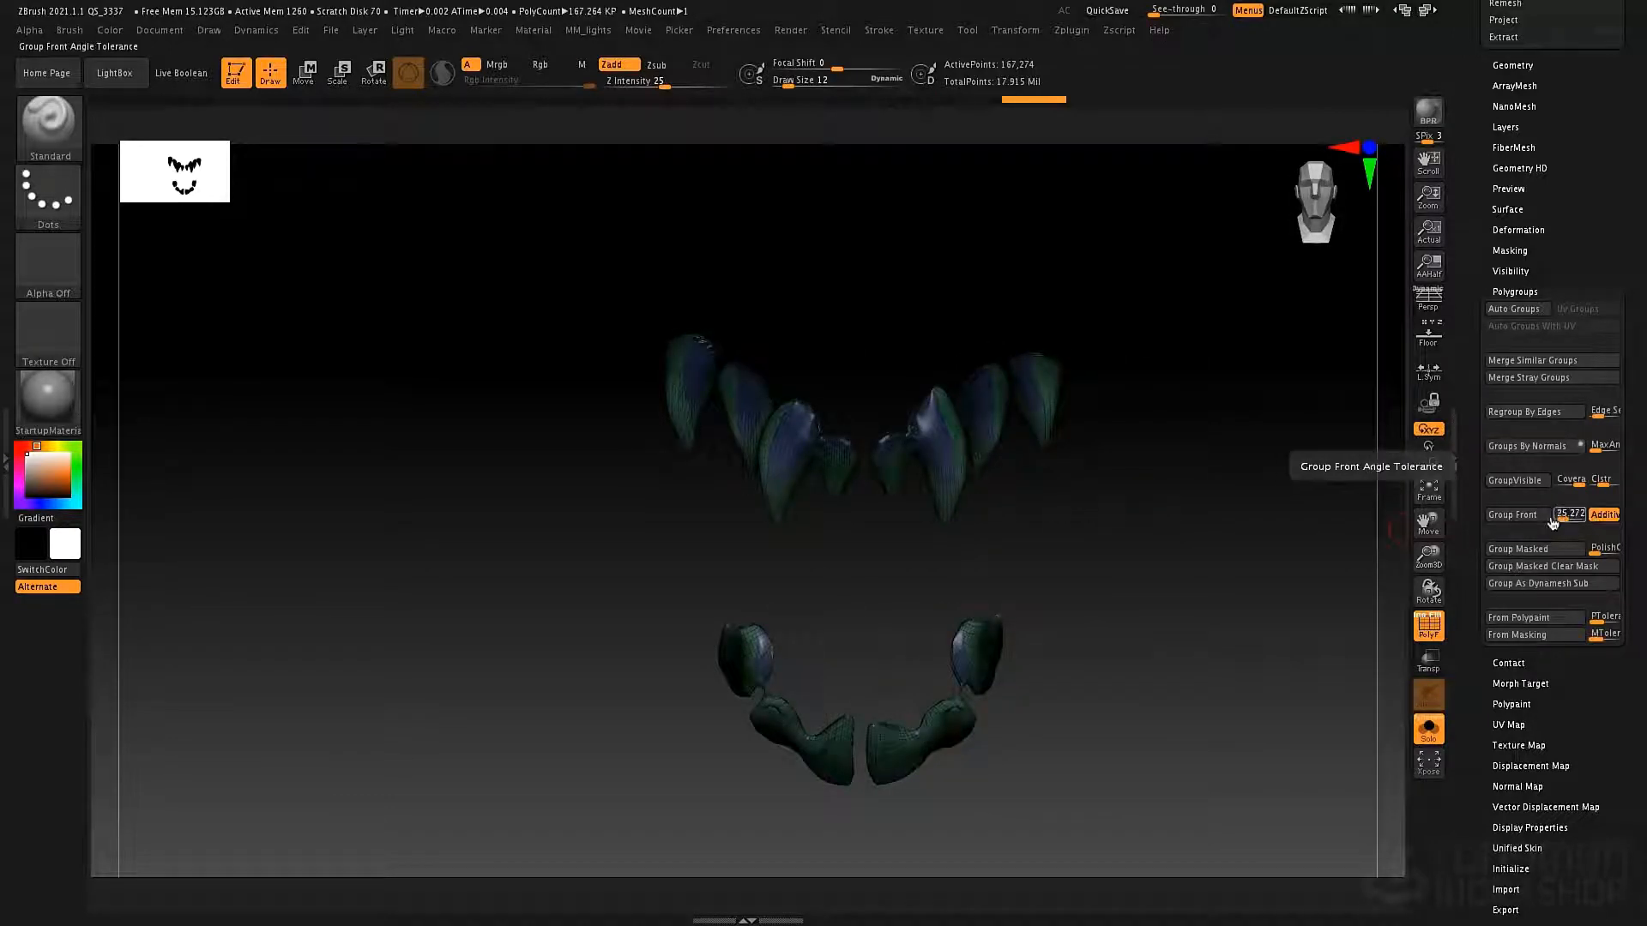
left_click(1532, 516)
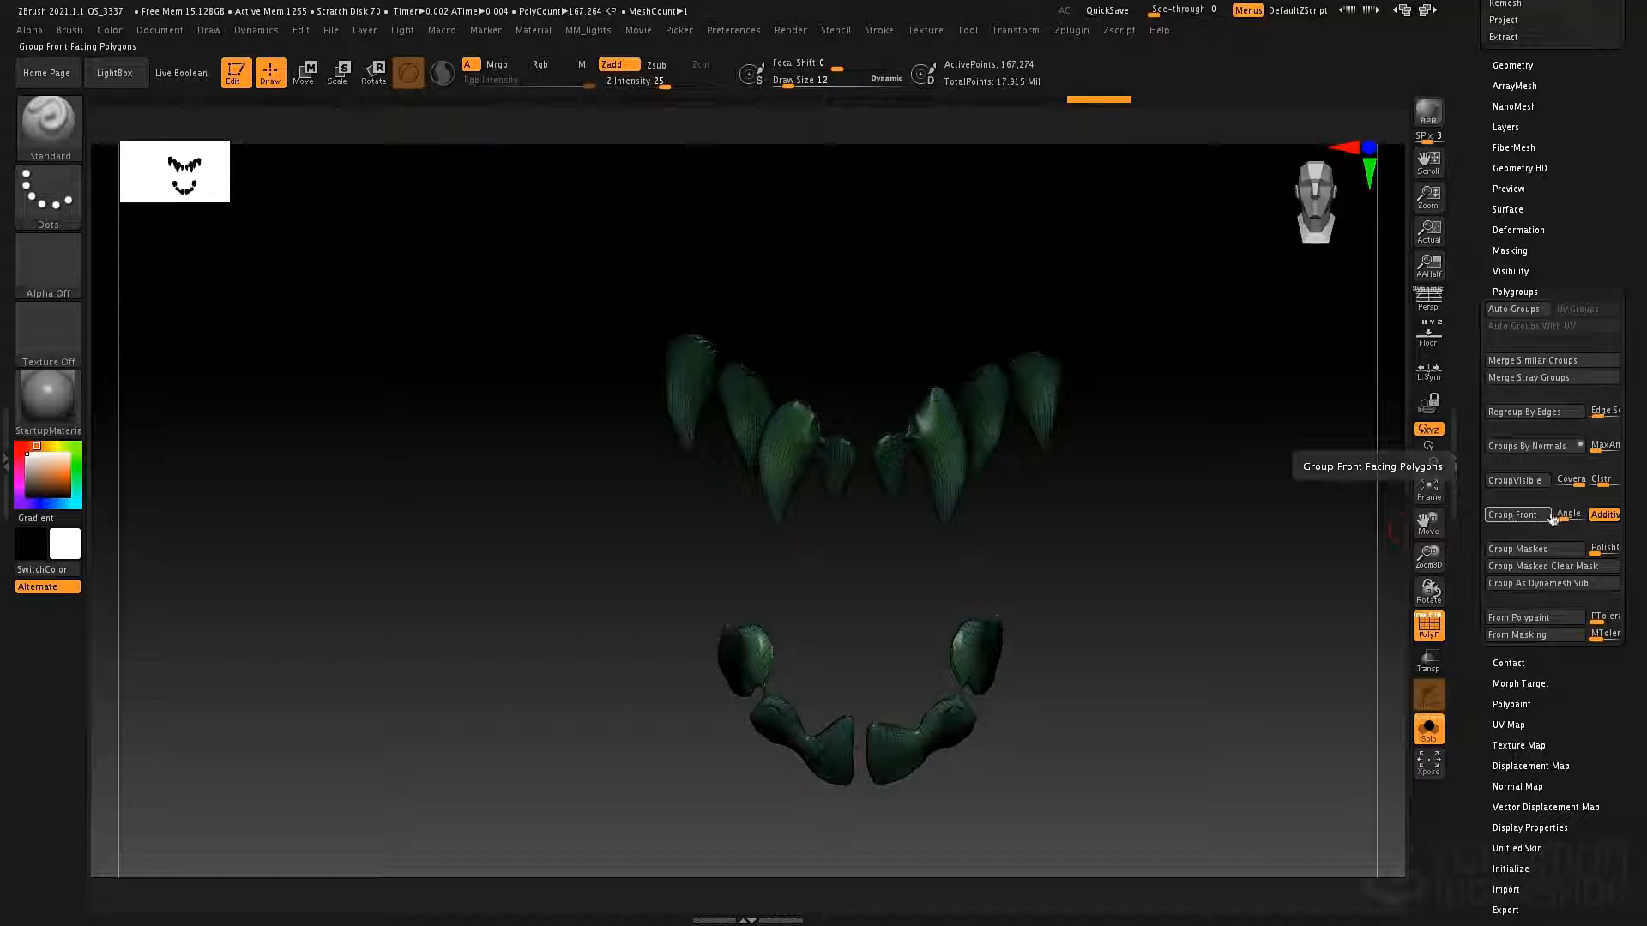
left_click(1515, 520)
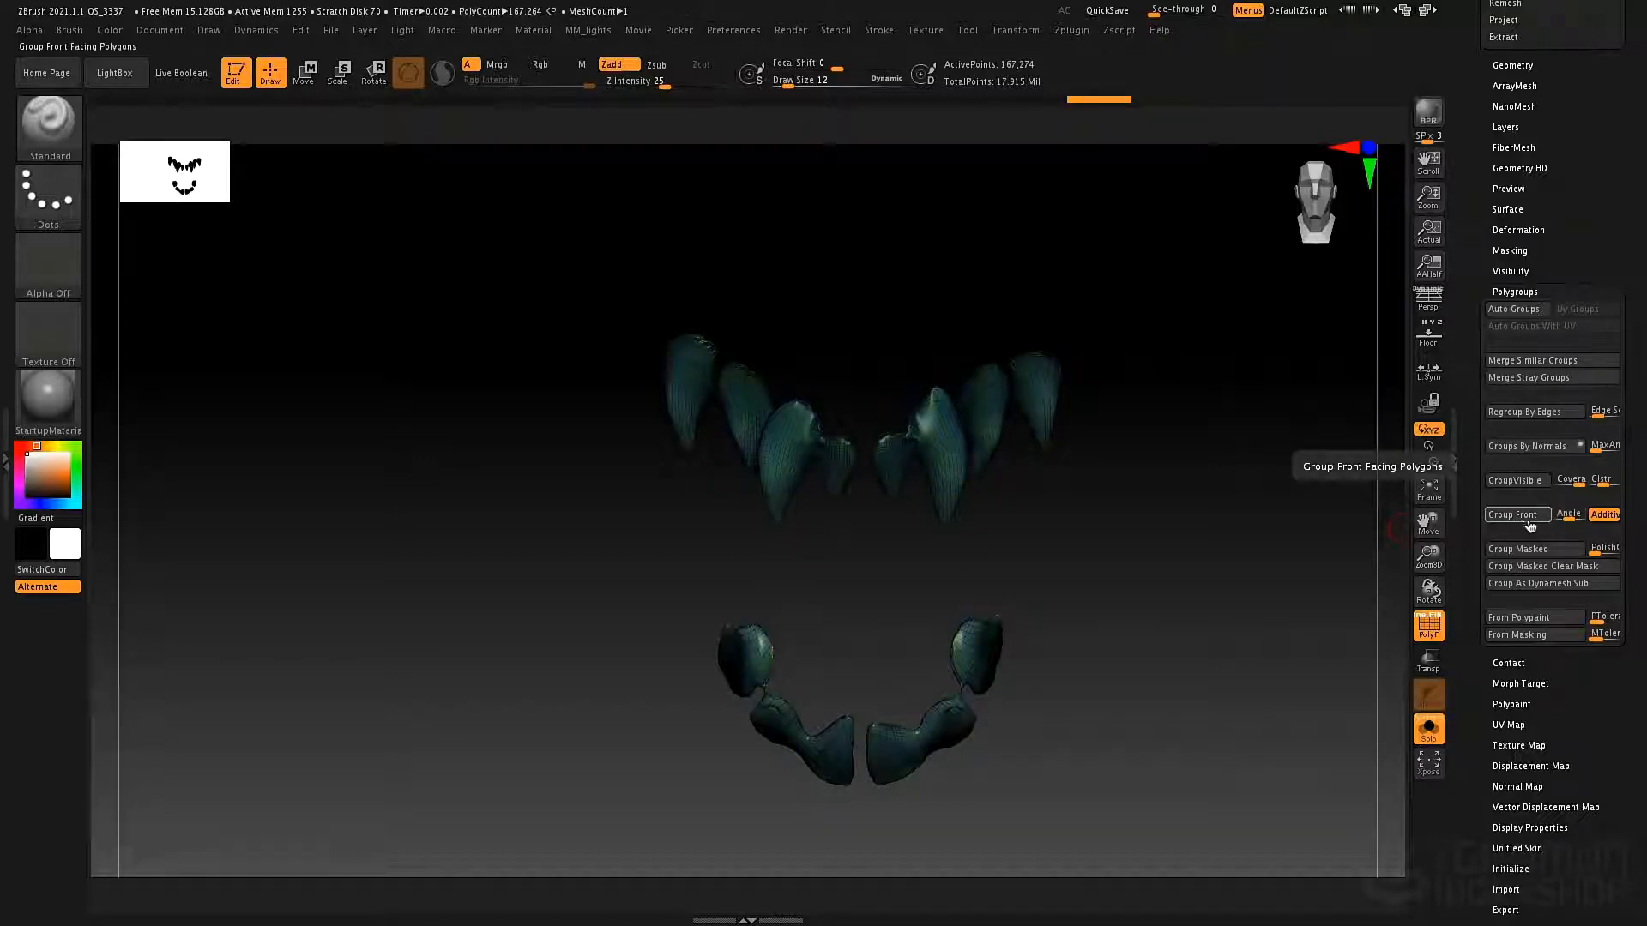
left_click(1529, 520)
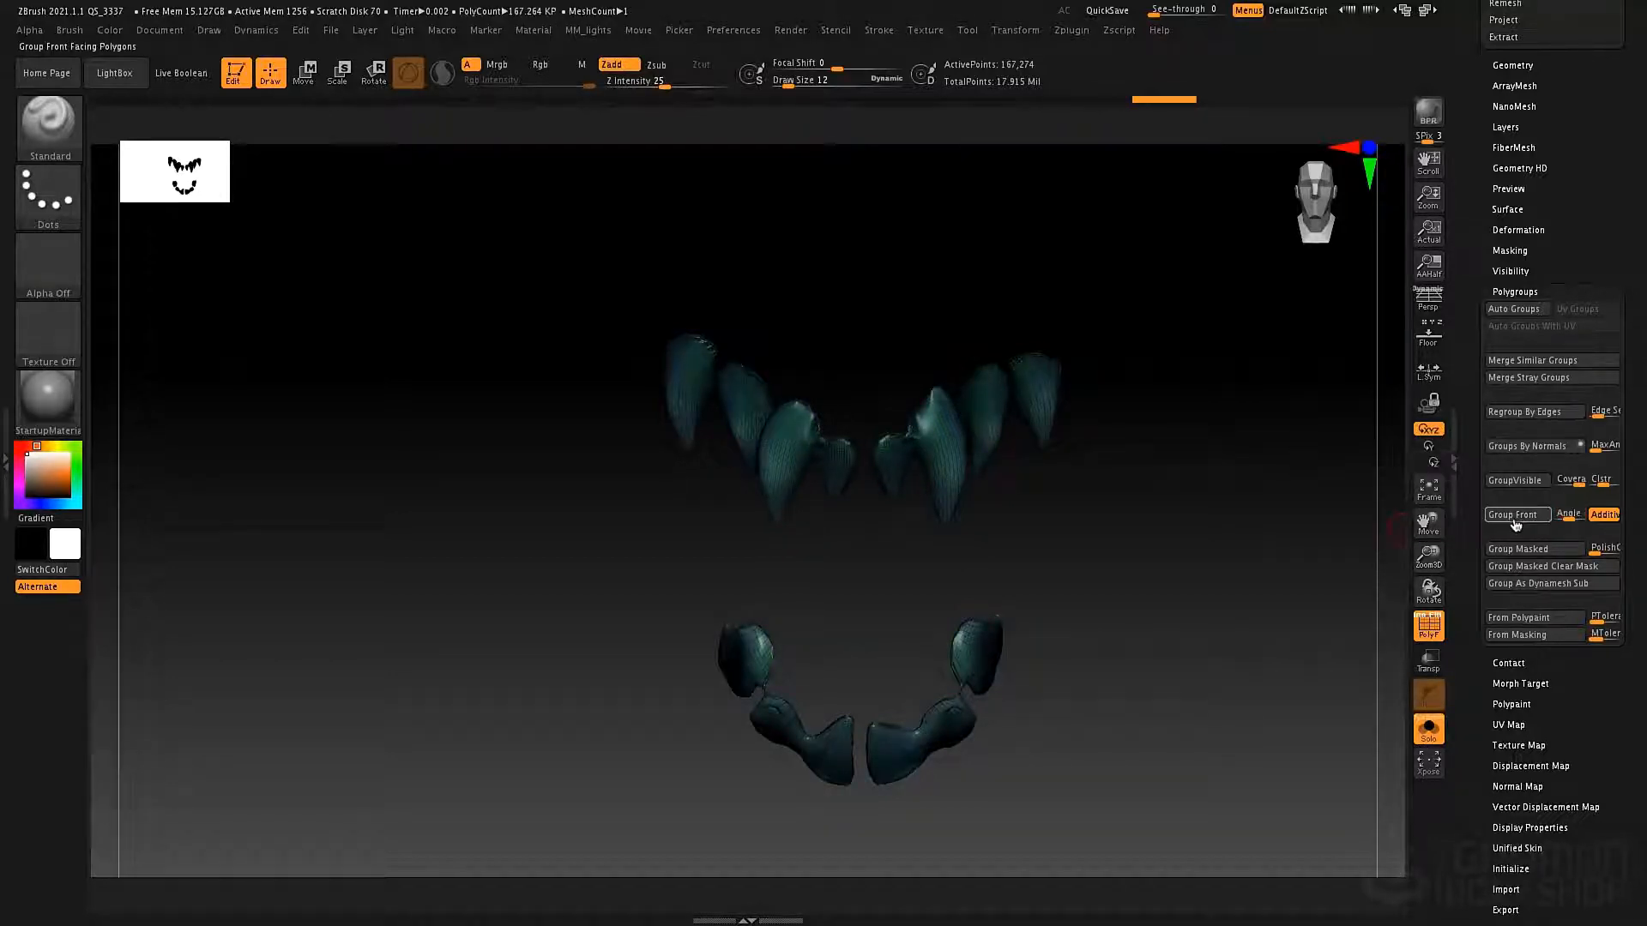
left_click(1524, 523)
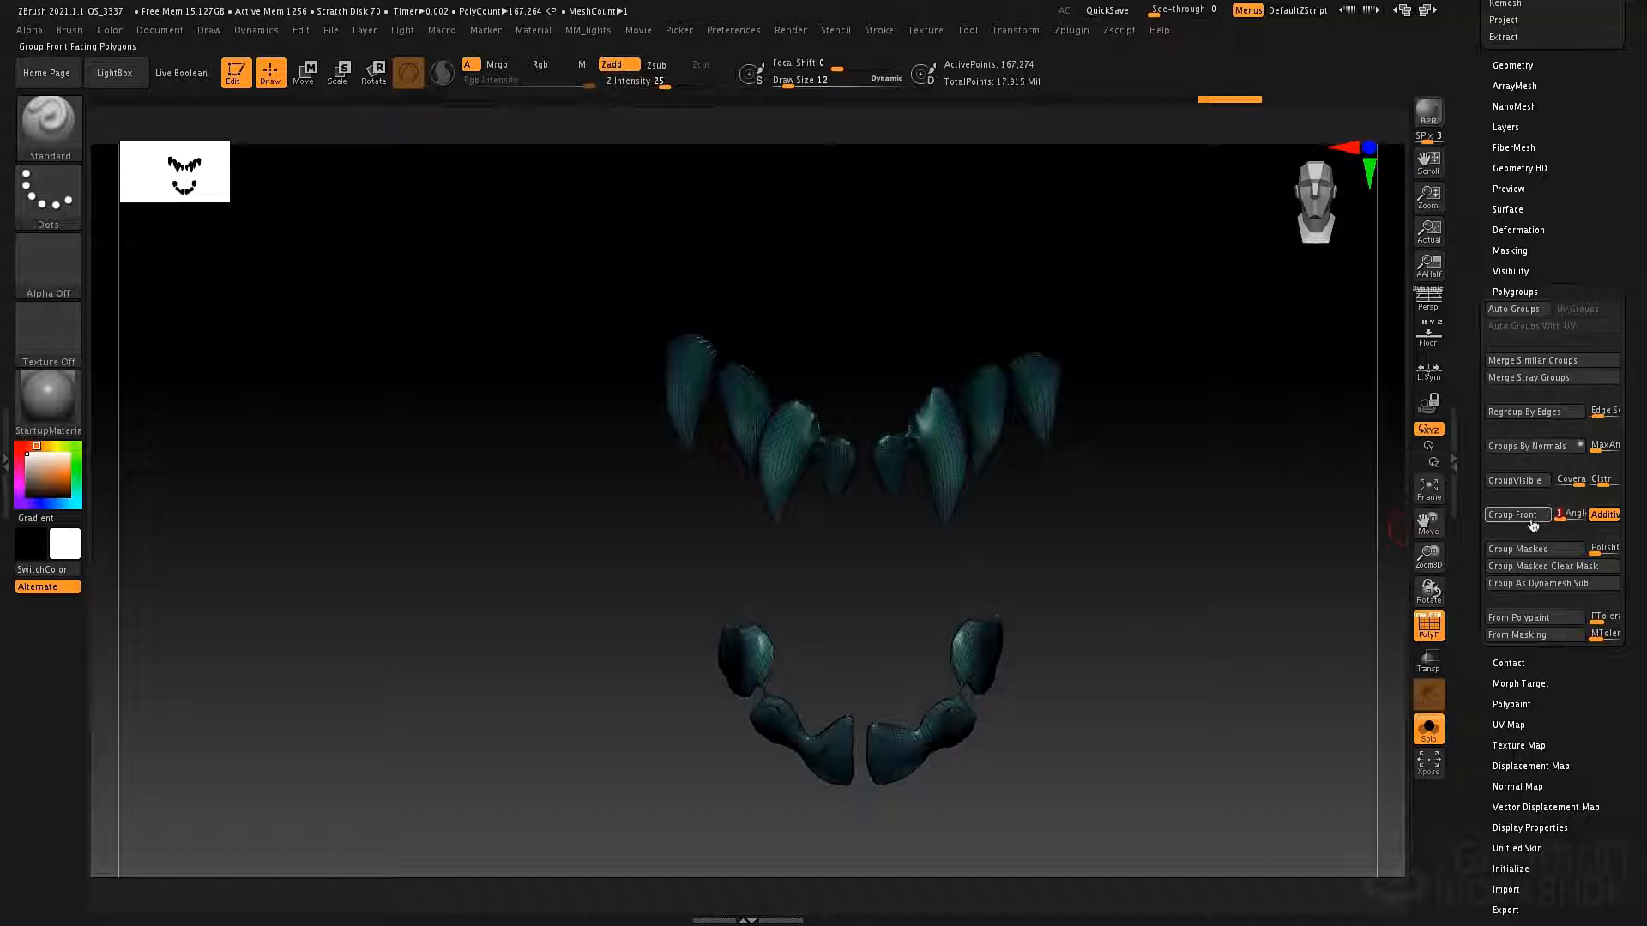
left_click(1532, 522)
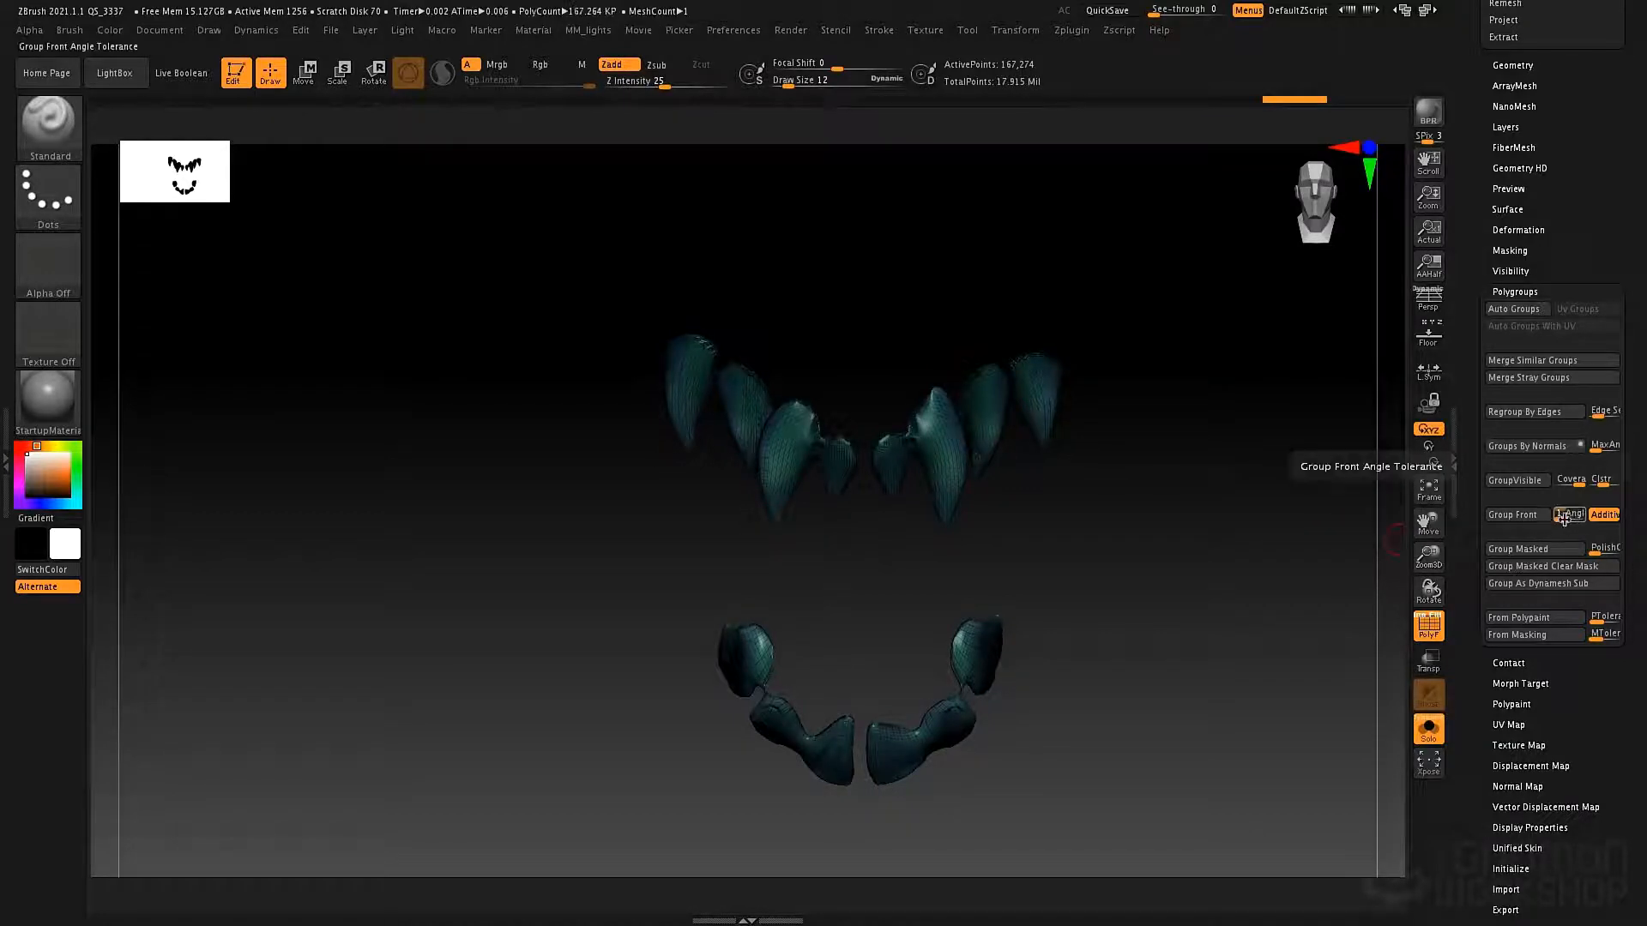
left_click(1564, 518)
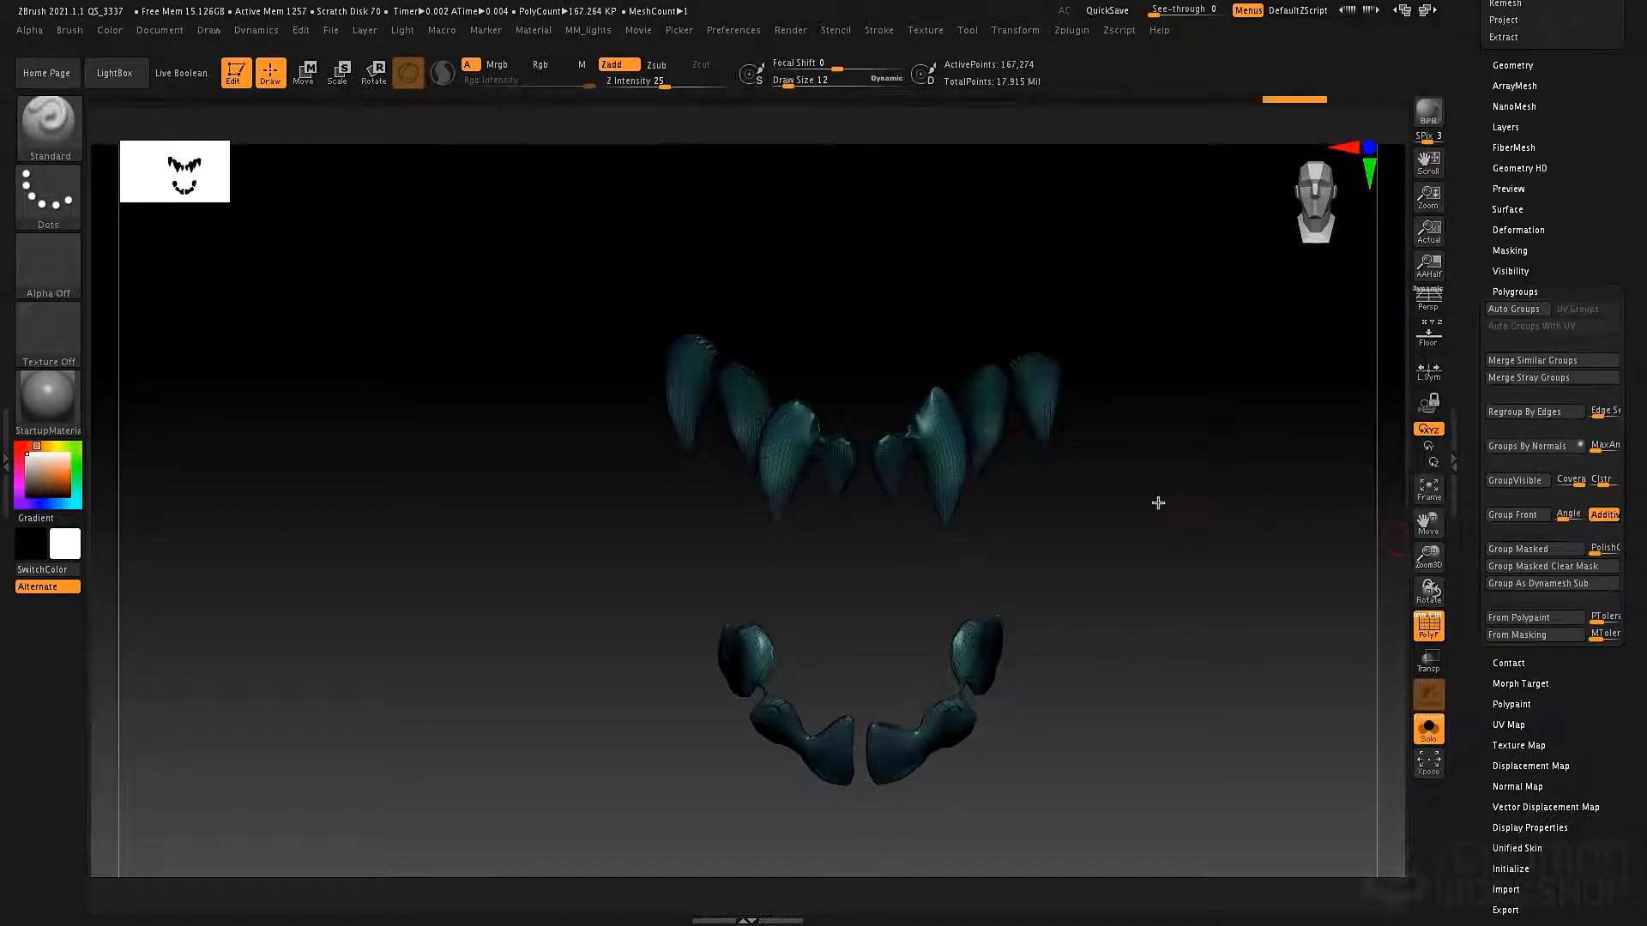
left_click_drag(1158, 503, 1166, 540)
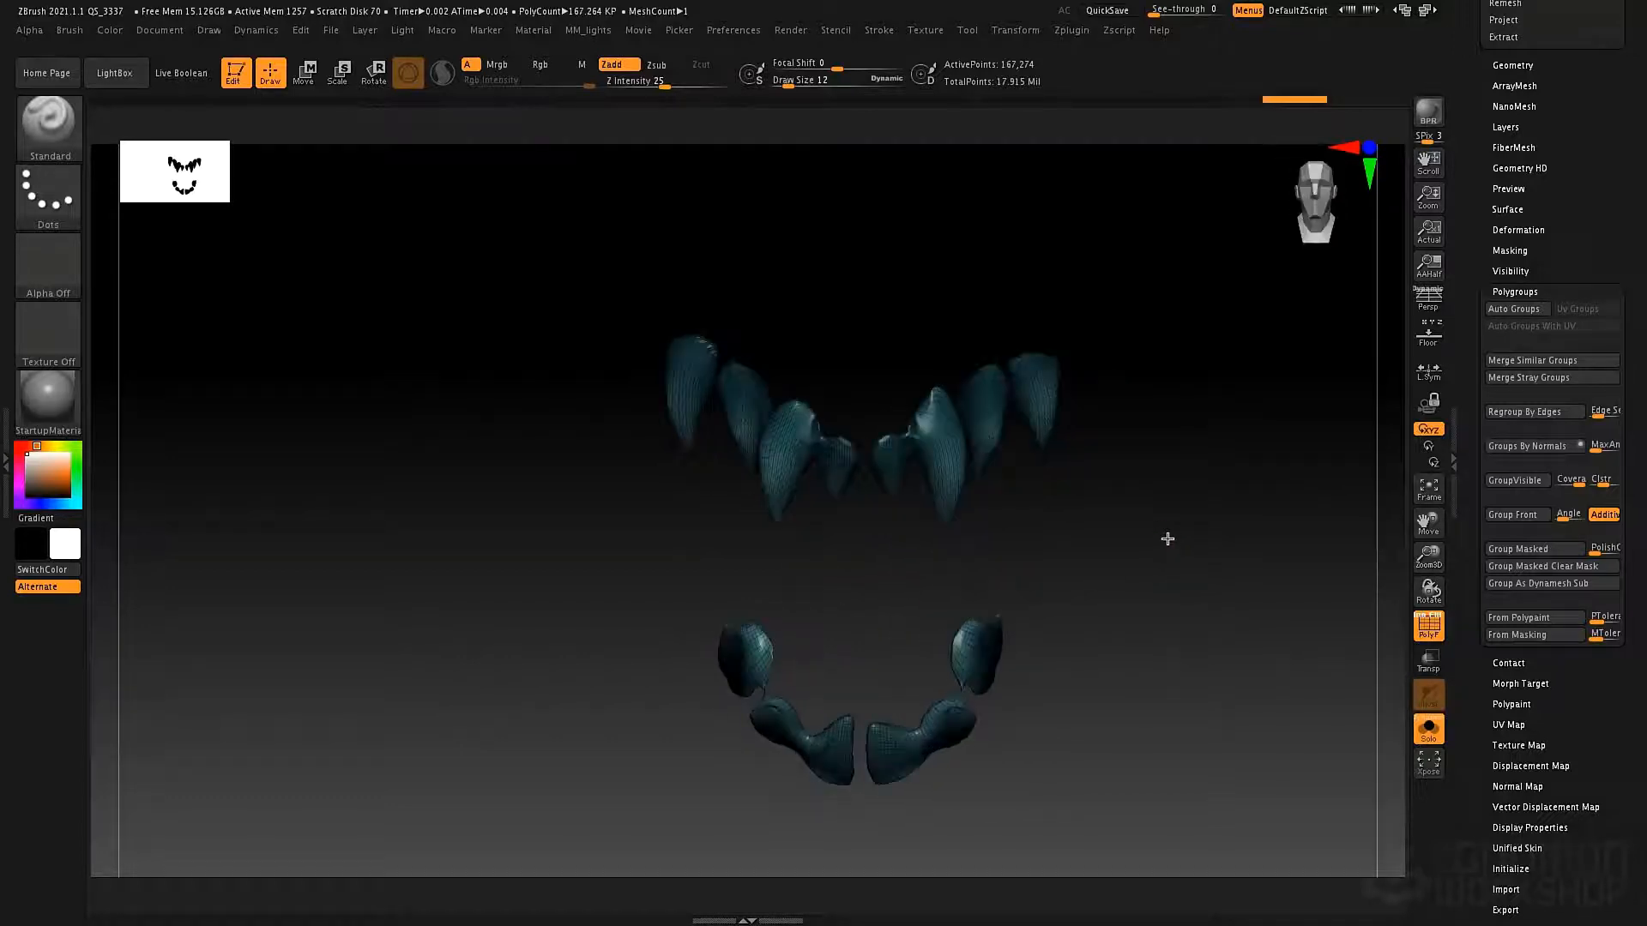
left_click(1605, 515)
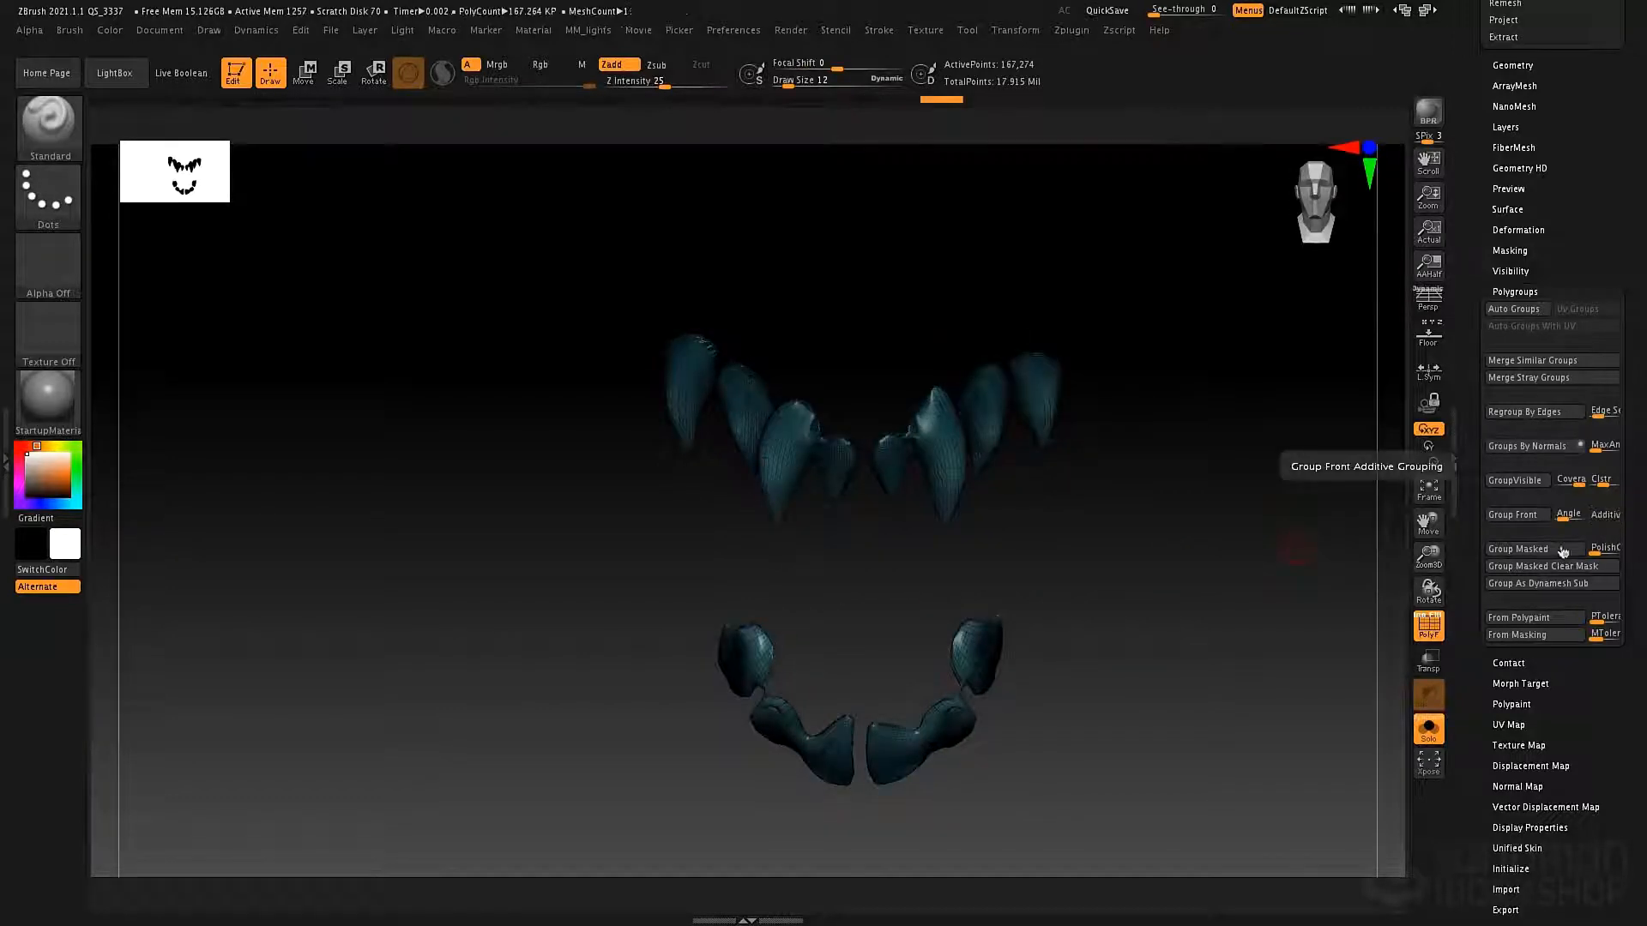
- Switch to the hellhoundUDIMS subtool and frame the whole creature in the view
left_click_drag(1471, 392, 1479, 638)
left_click(1515, 377)
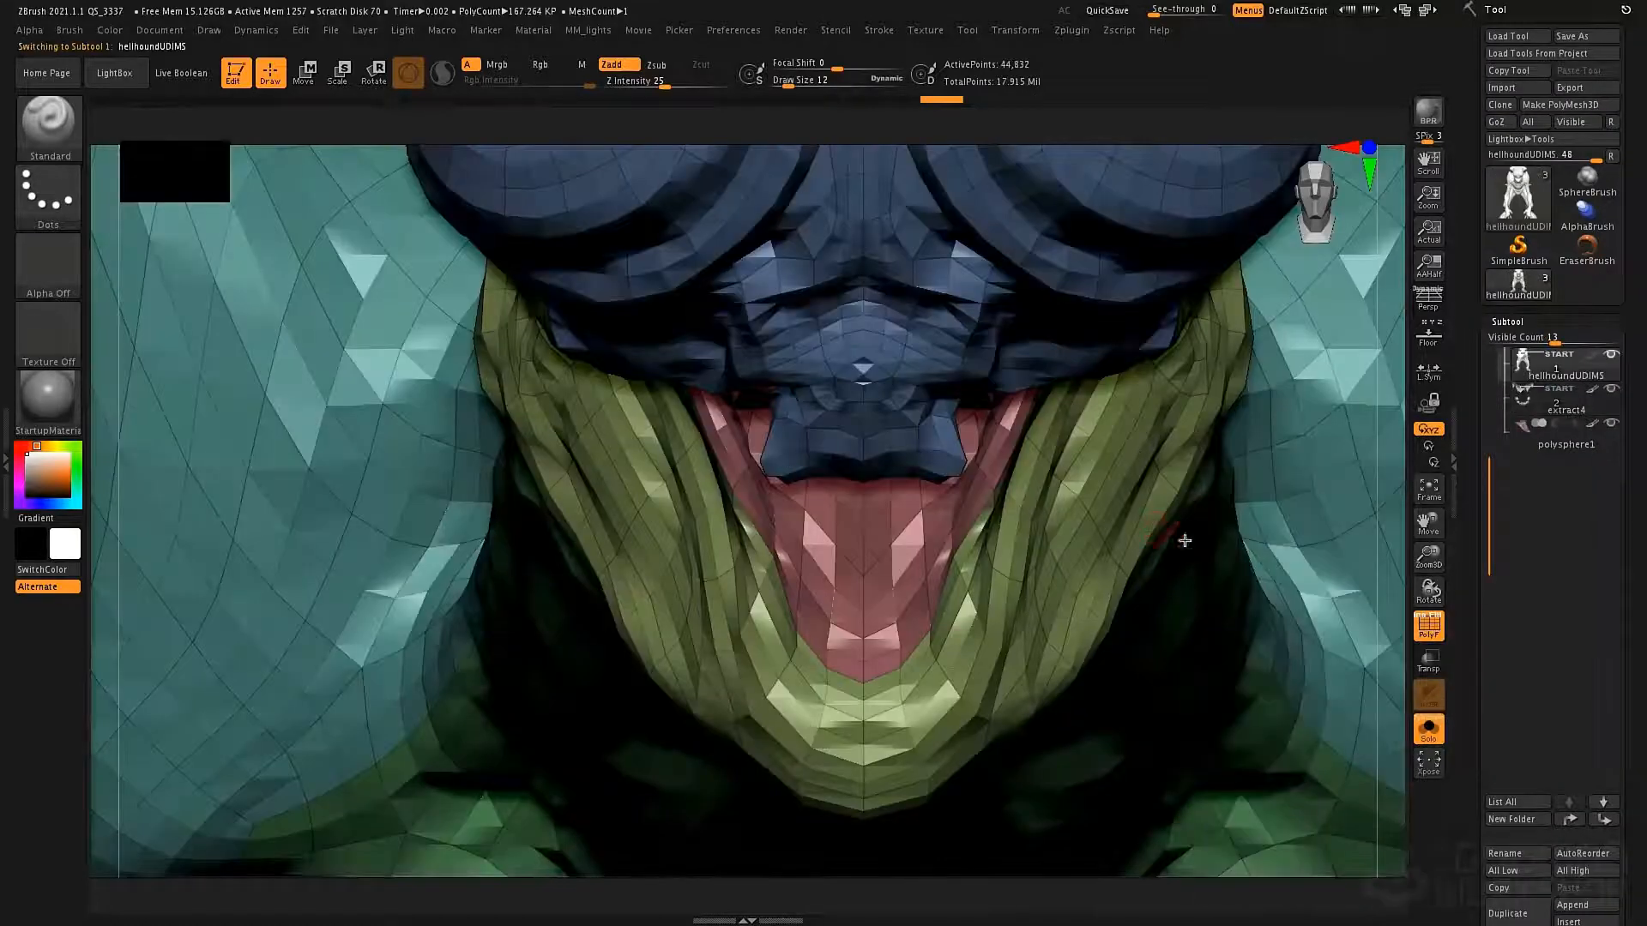
key("f")
- Raise the hellhound body to a higher subdivision level and turn off its polyframe display
key("d")
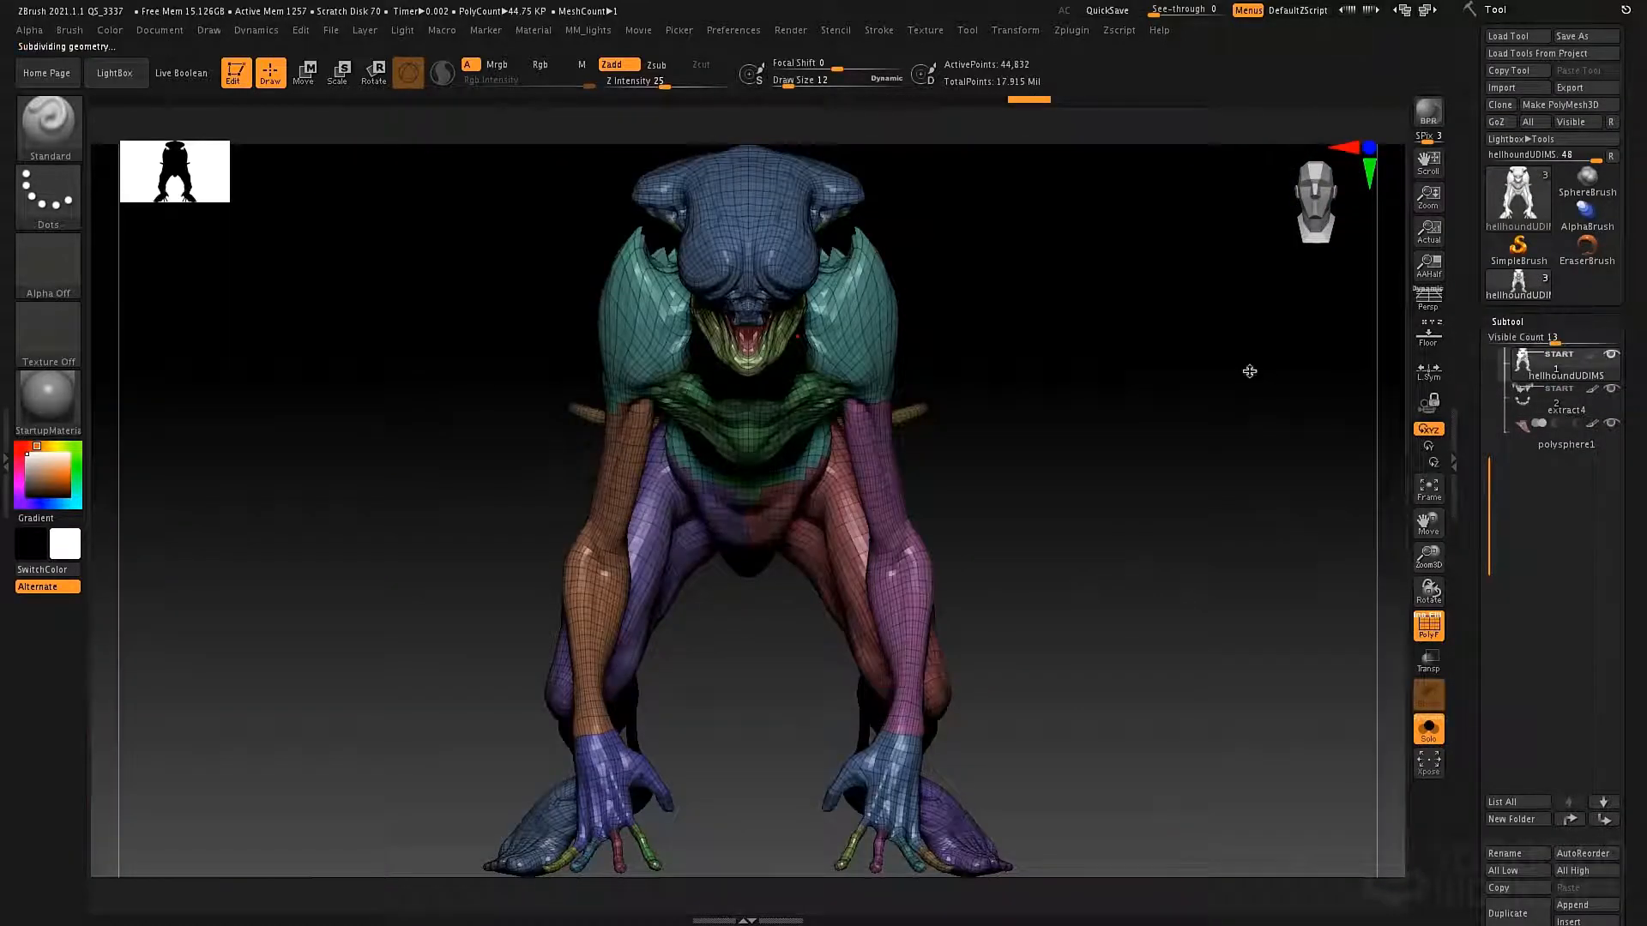
key("shift+f")
key("d")
key("d")
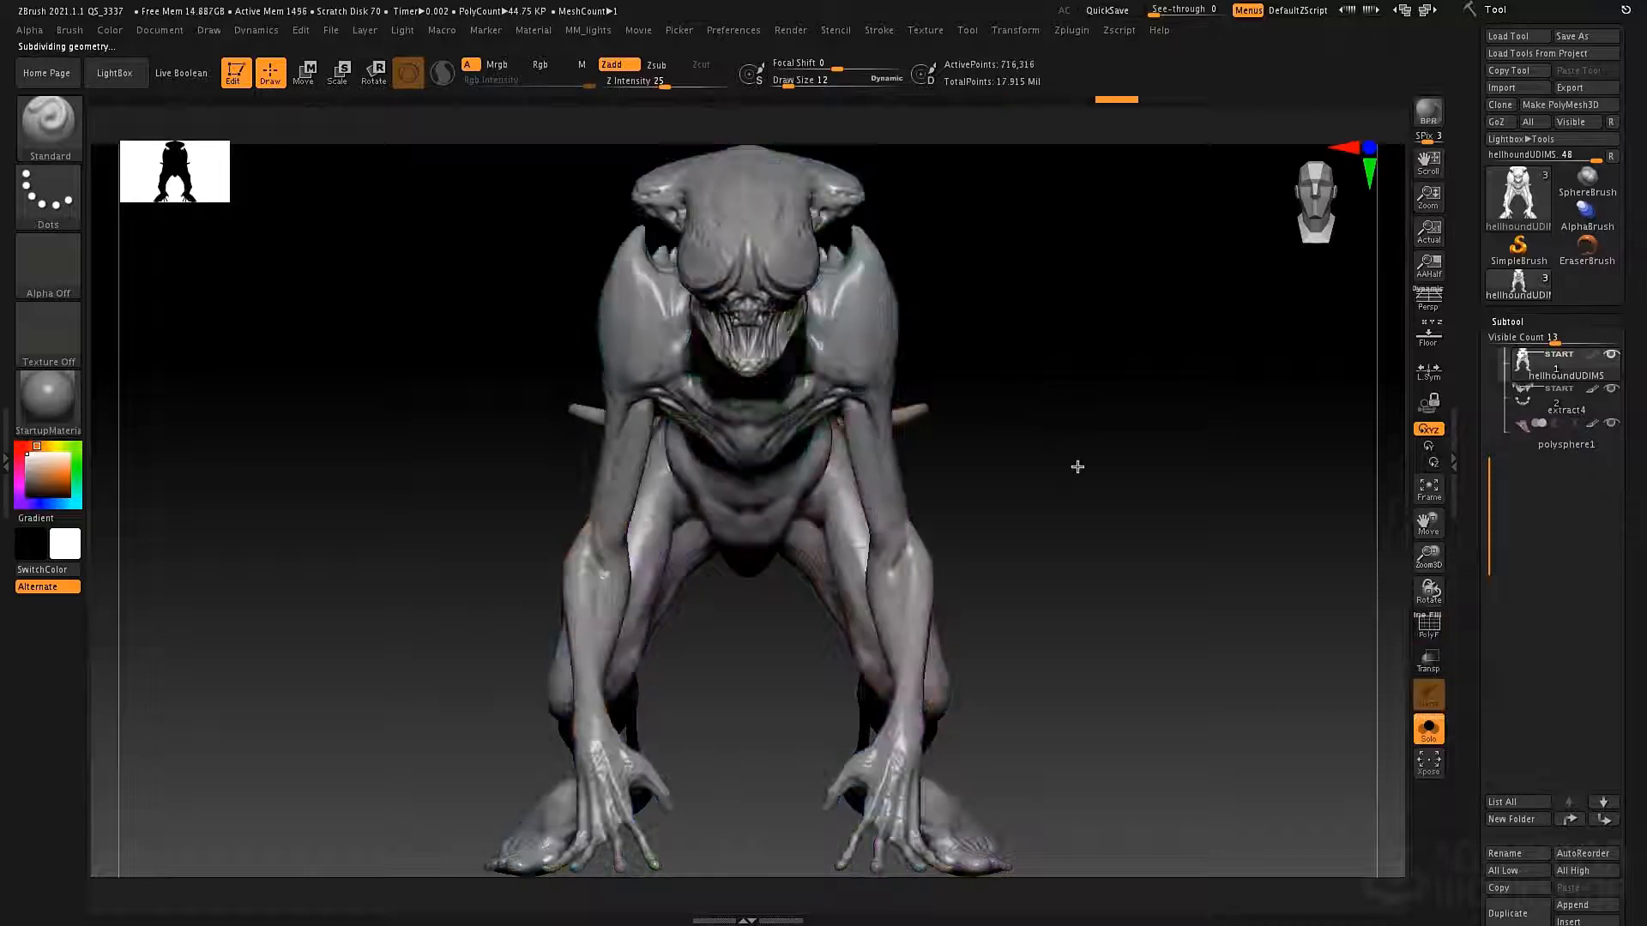
- Raise the hellhound body two subdivision levels and bring its head into close view
left_click_drag(1077, 467, 1081, 463)
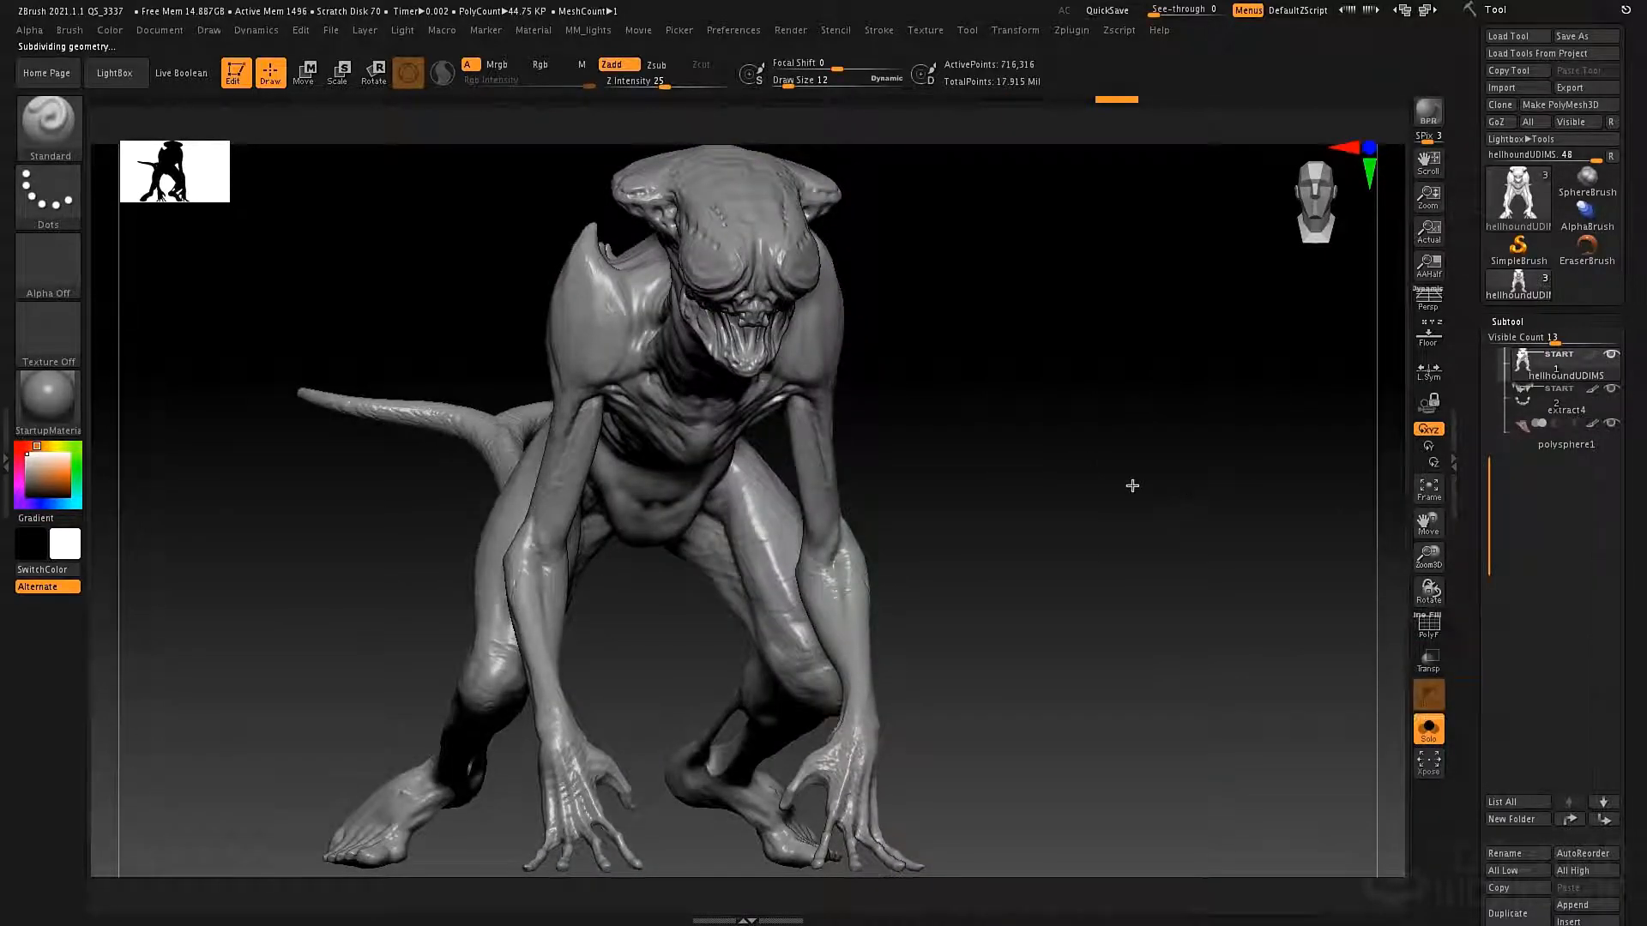
left_click_drag(1132, 485, 1260, 497)
key("d")
key("d")
right_click(1270, 590)
mouse_move(1037, 400)
left_mouse_down("alt")
mouse_move(1022, 426)
mouse_move(1047, 486)
mouse_move(1161, 511)
mouse_move(1131, 463)
mouse_move(1158, 464)
left_mouse_up("alt")
right_click(1132, 464)
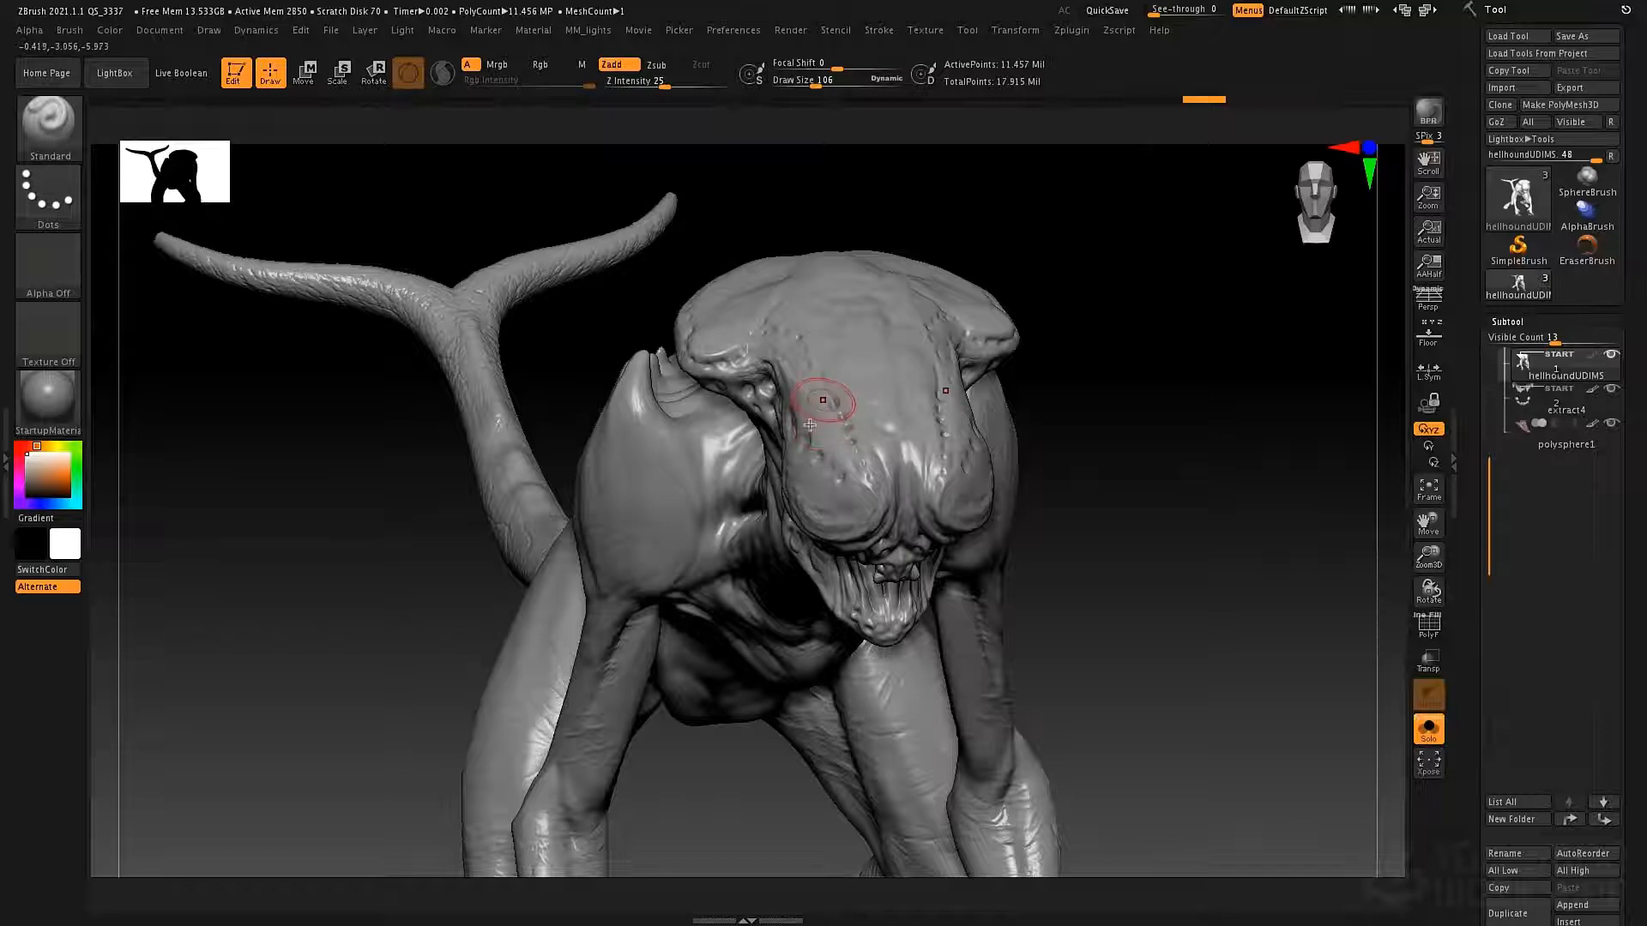
- Paint symmetrical mask patches over the brow, forehead and upper part of the hellhound's head
mouse_move(827, 402)
left_mouse_down()
mouse_move(840, 464)
mouse_move(736, 421)
left_mouse_up()
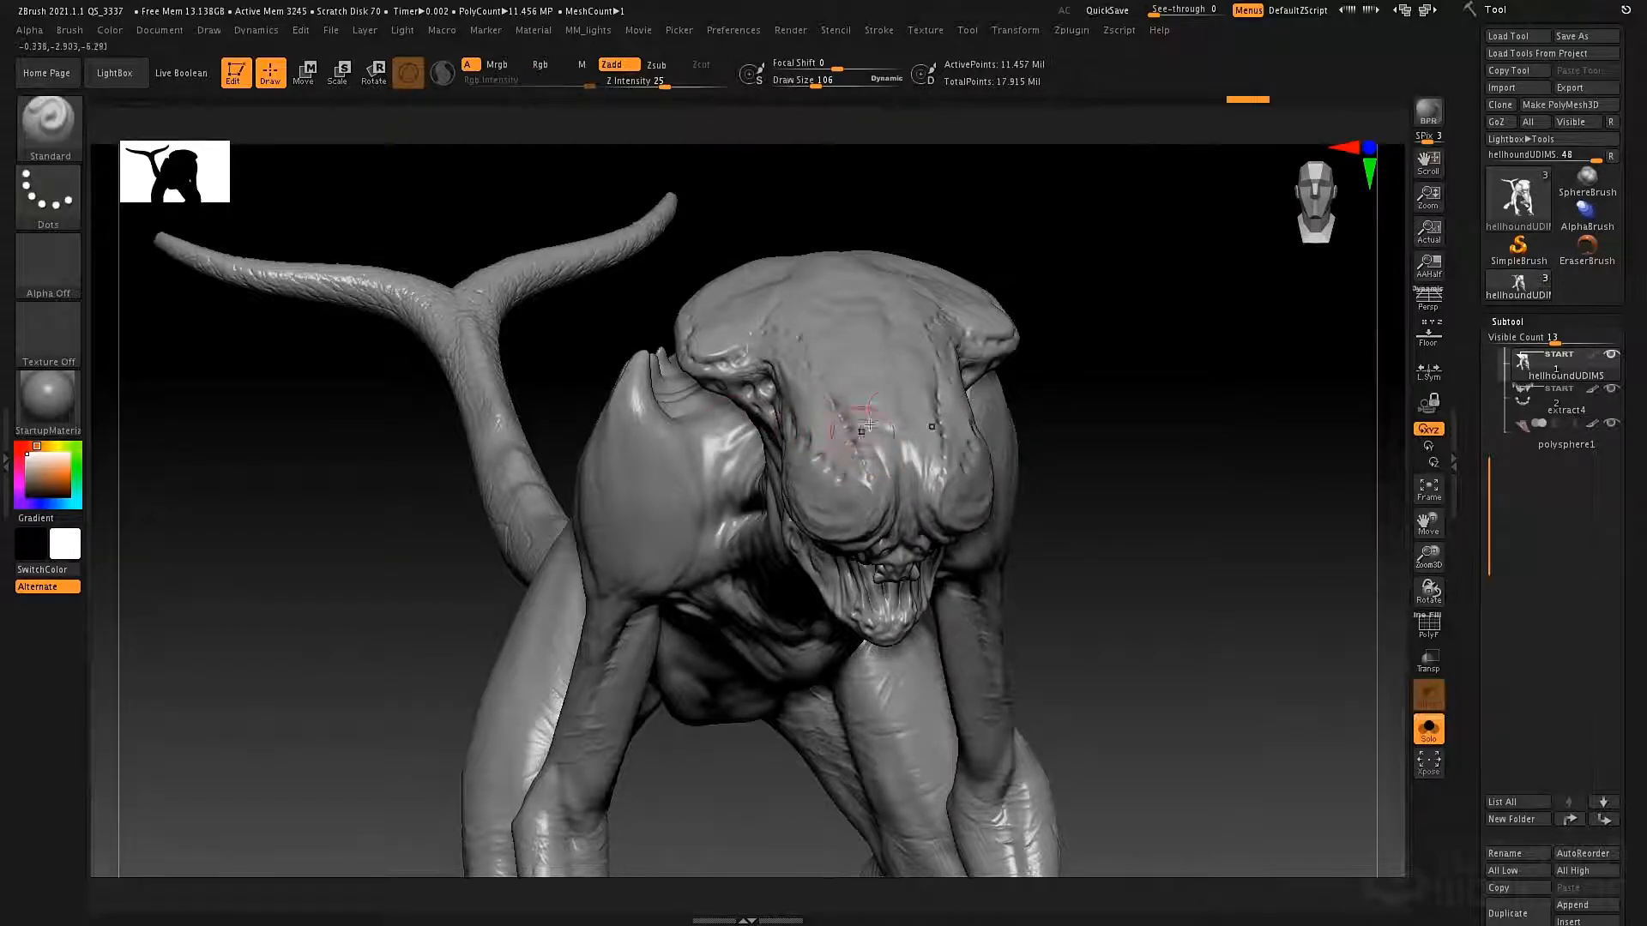
key("ctrl")
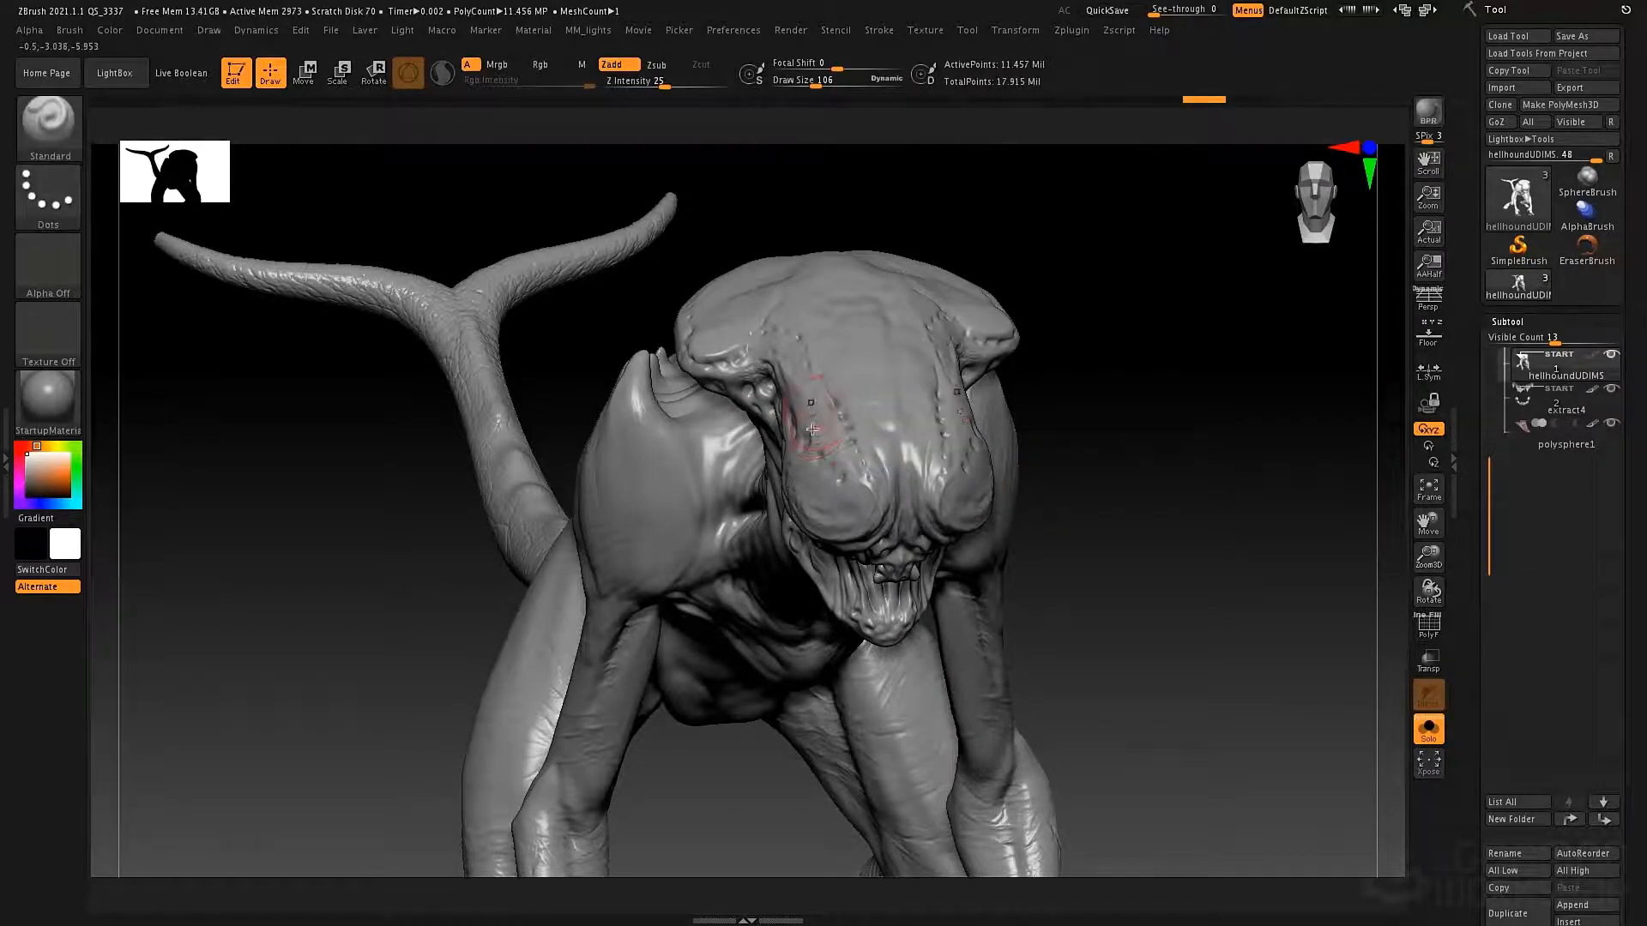
key("ctrl")
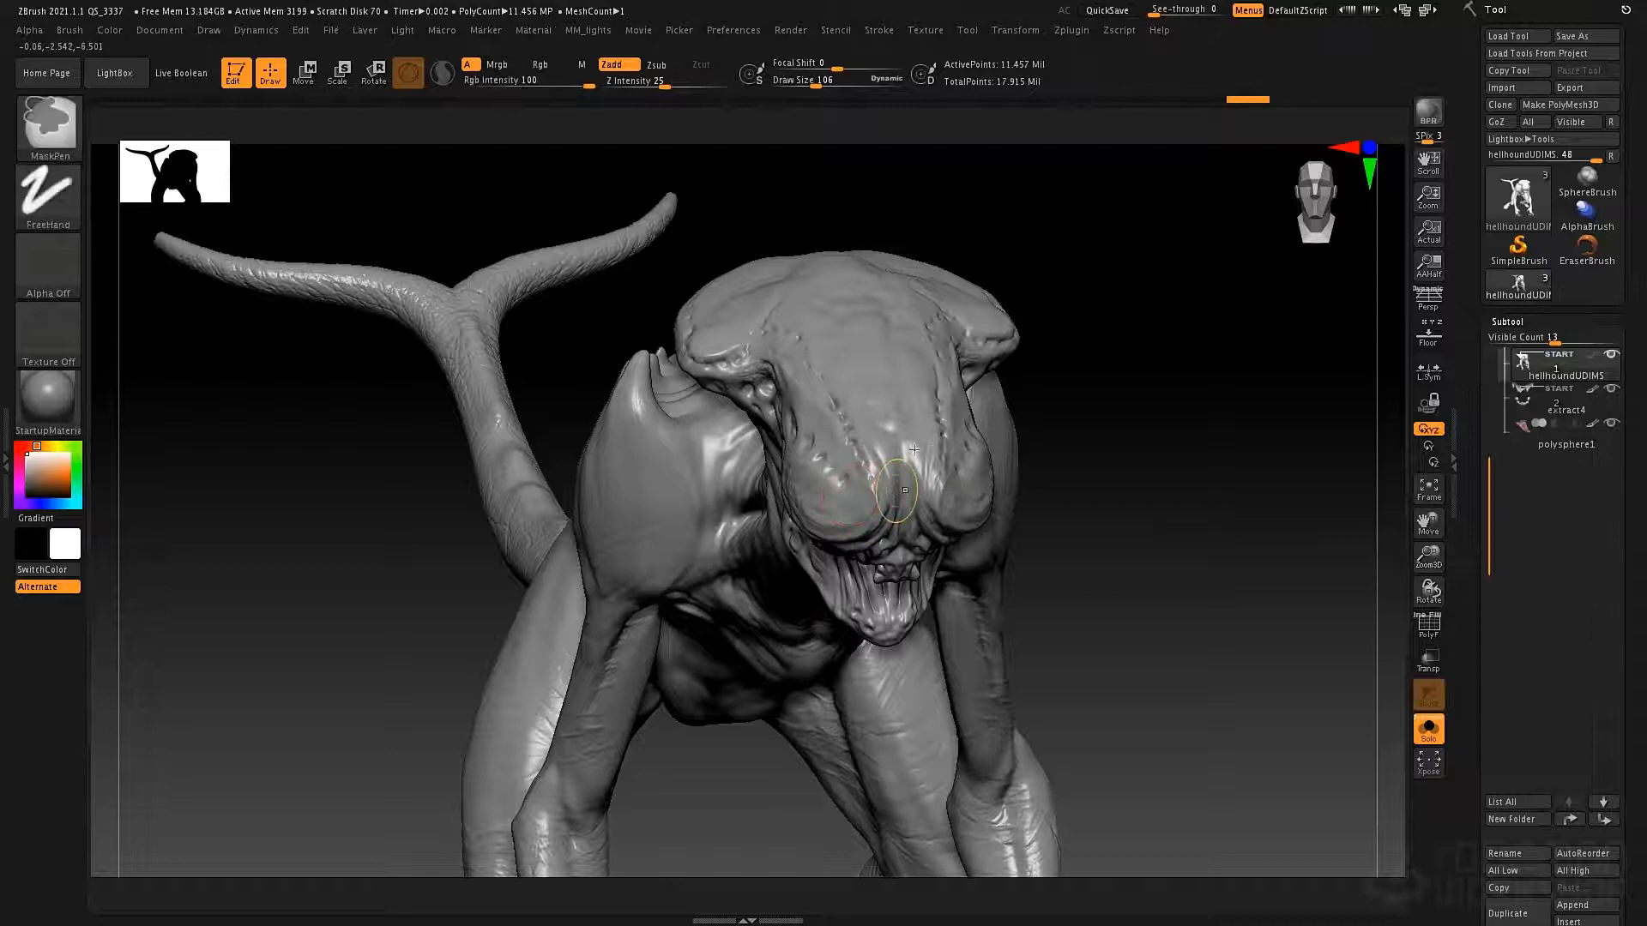
mouse_move(811, 403)
left_mouse_down("ctrl")
mouse_move(844, 491)
mouse_move(831, 388)
left_mouse_up("ctrl")
left_click_drag(806, 325, 830, 329, "ctrl")
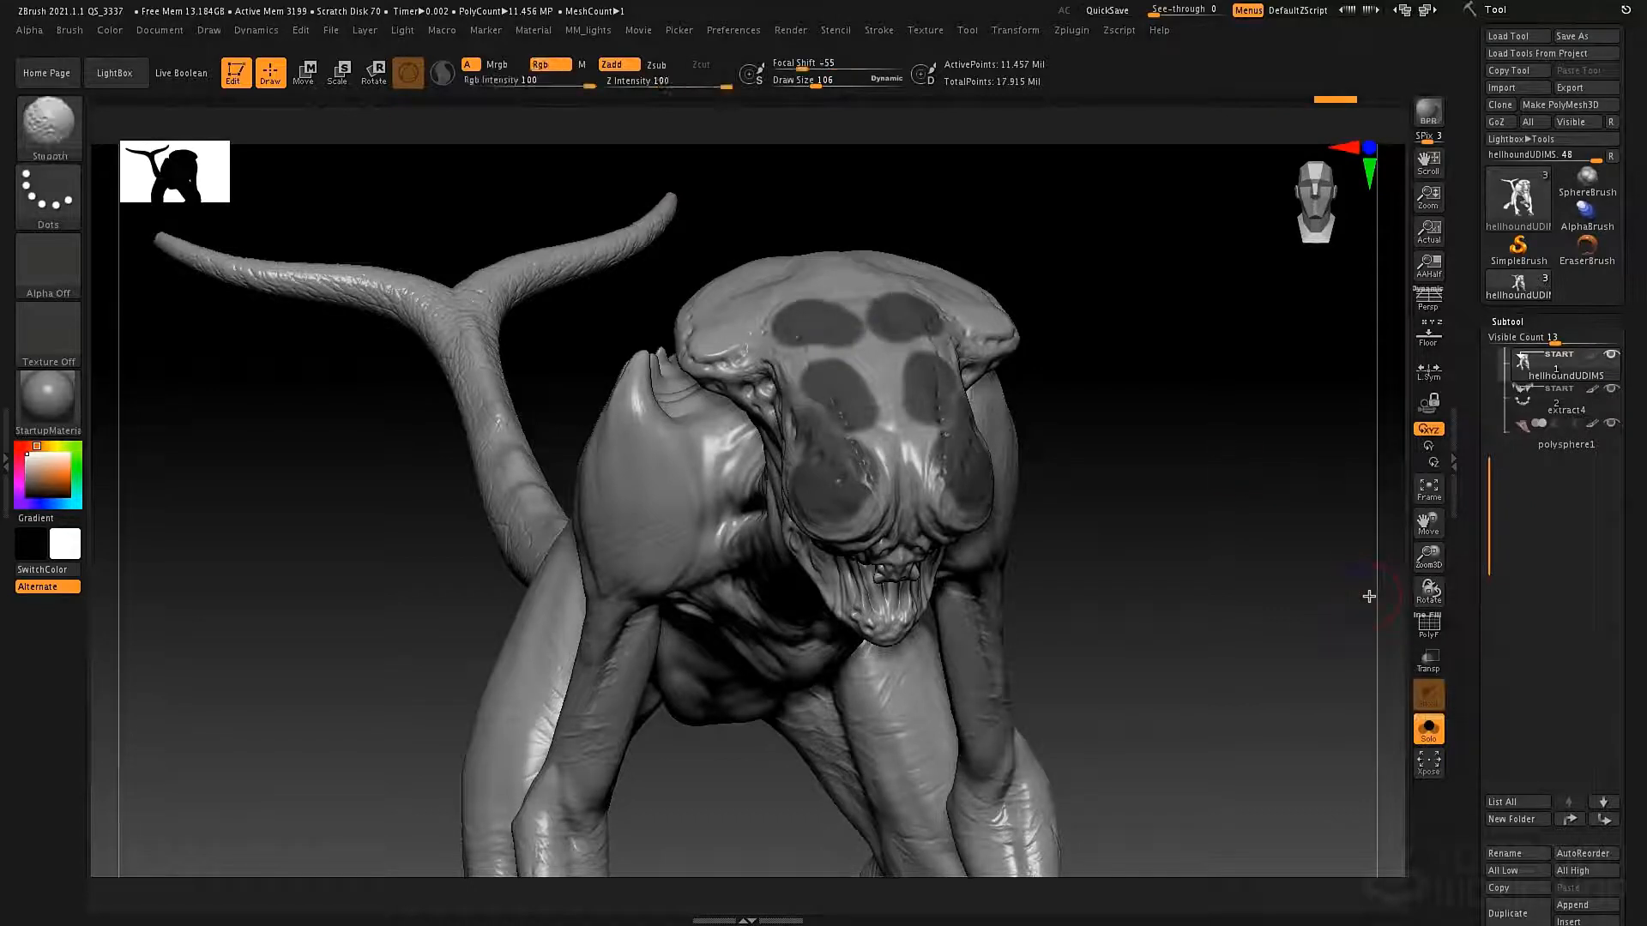
- Show the polyframe, turn the masked head patches into a new polygroup with Group Masked, and invert the mask
key("shift+f")
scroll(1466, 519, "down", 5)
scroll(1466, 519, "down", 8)
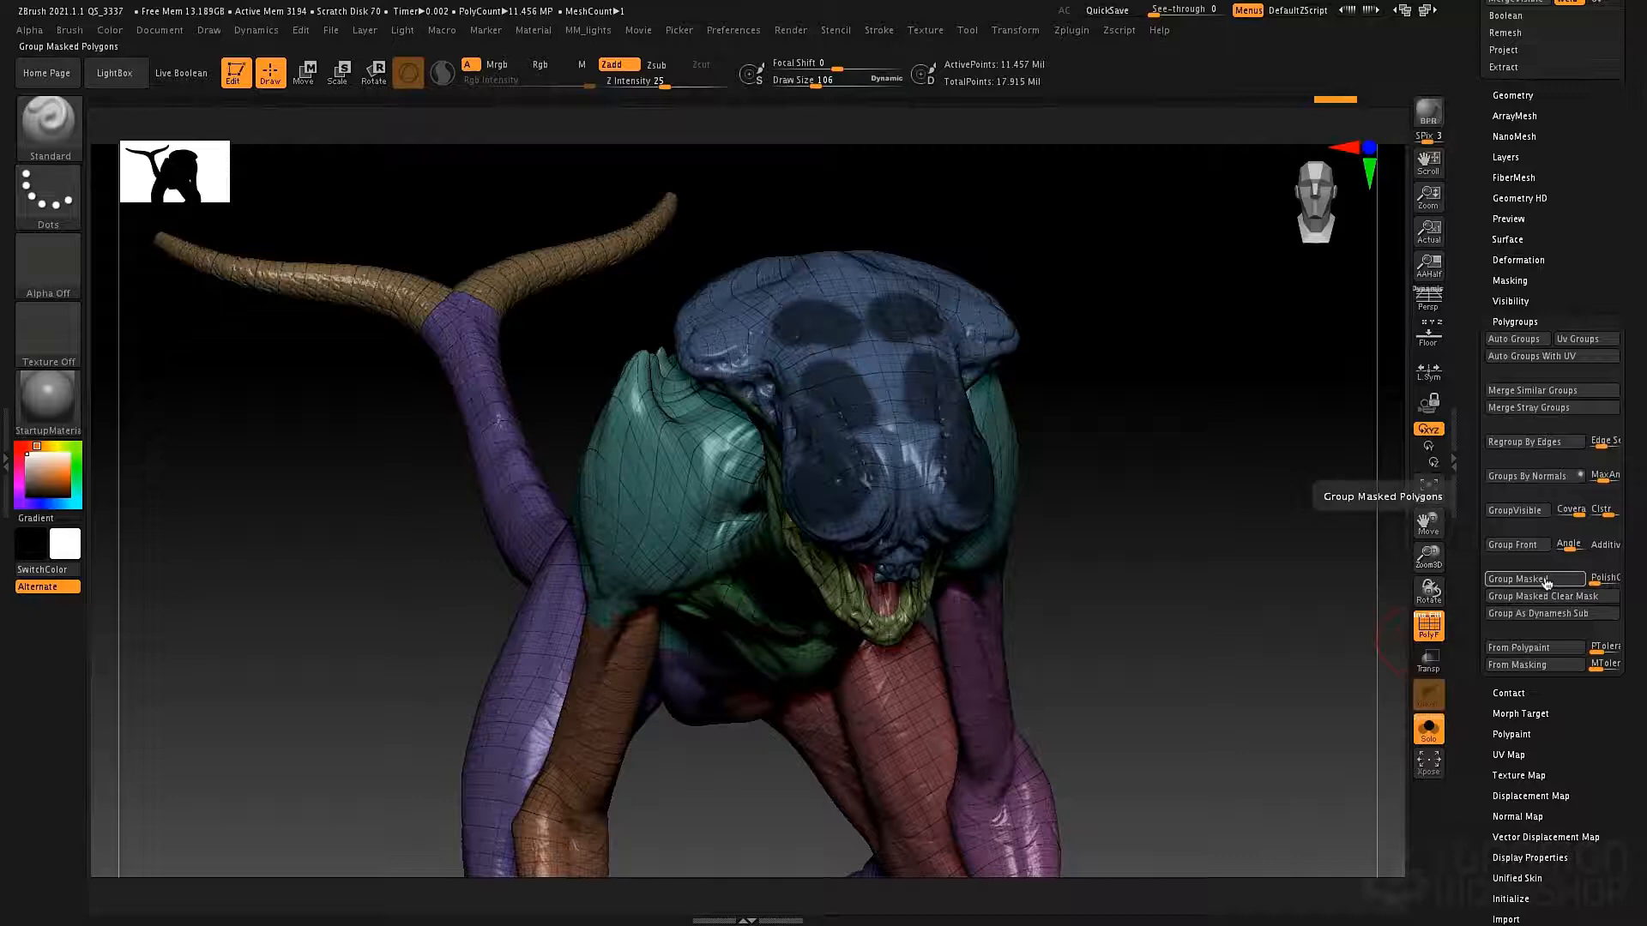
left_click(1535, 580)
right_click_drag(958, 457, 854, 478)
key("ctrl")
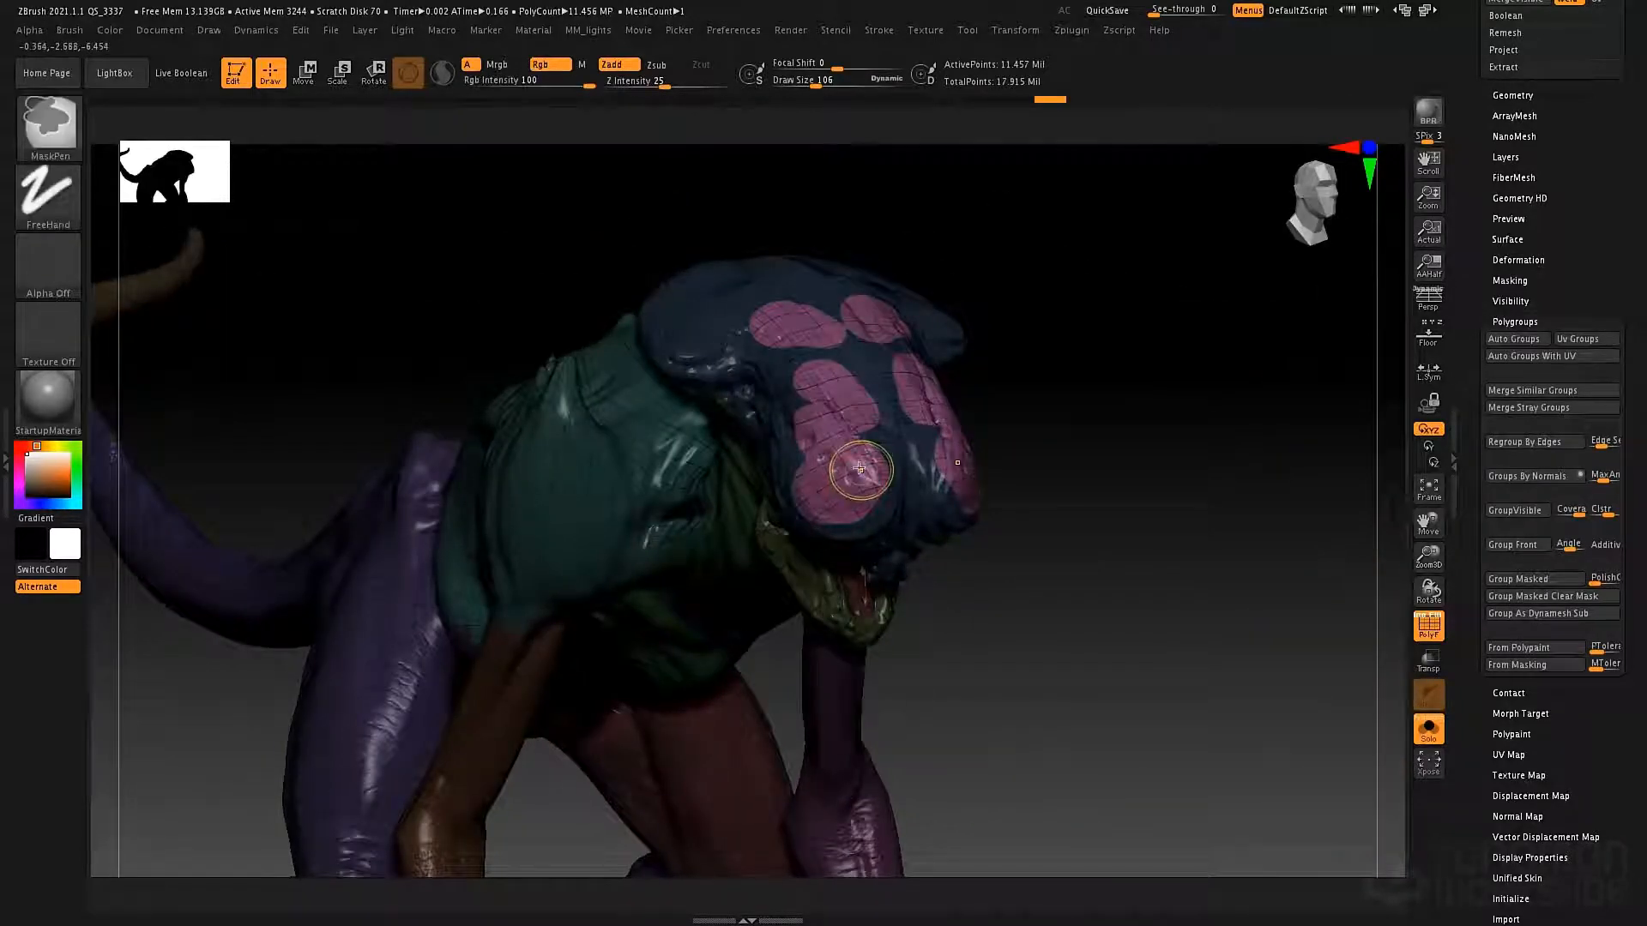
left_click(1046, 521, "ctrl")
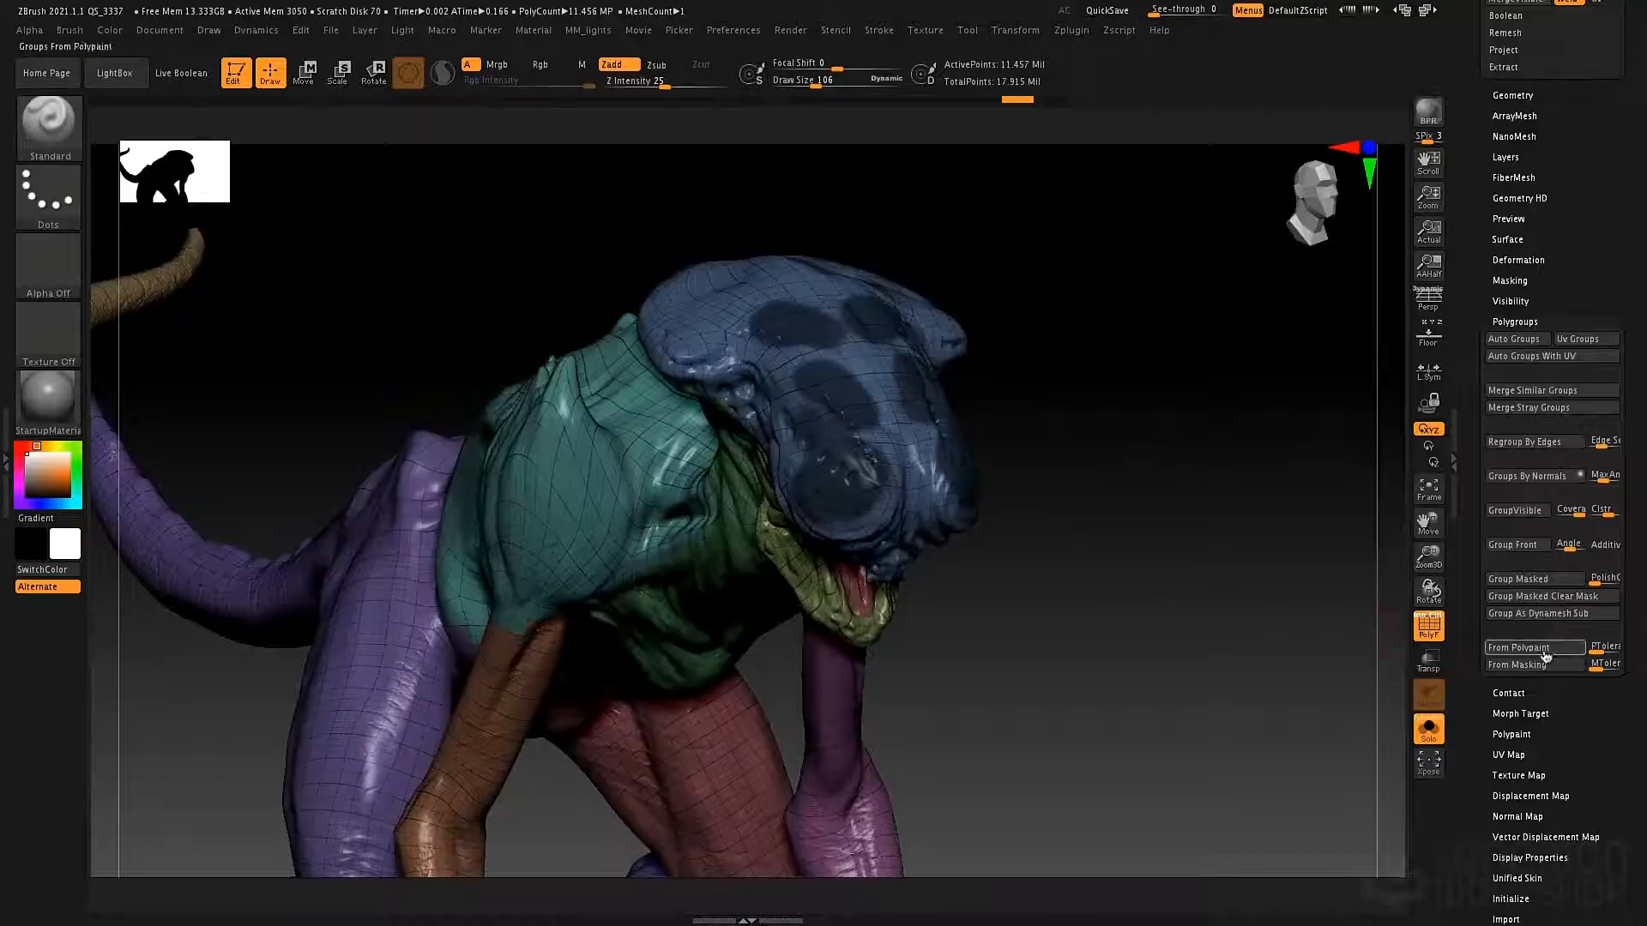
- Try Group Masked on the head patches with a higher PolishGP value and check the smoothed group borders
left_click(1532, 580)
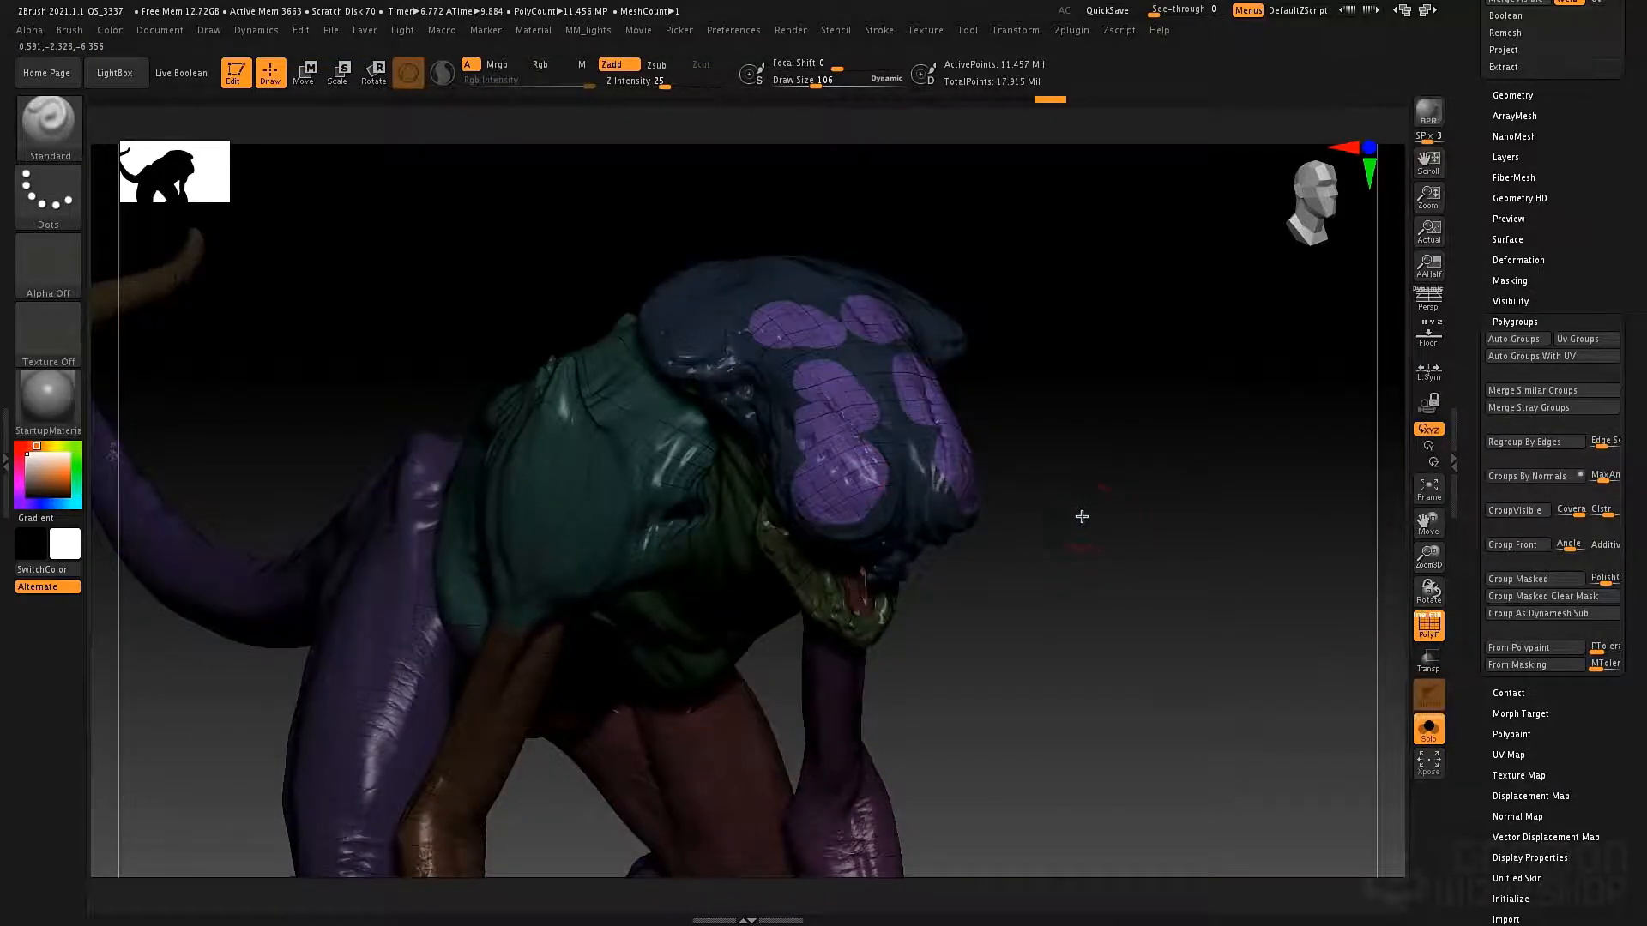
left_click_drag(1081, 516, 1047, 515)
left_click_drag(738, 555, 817, 532)
key("ctrl")
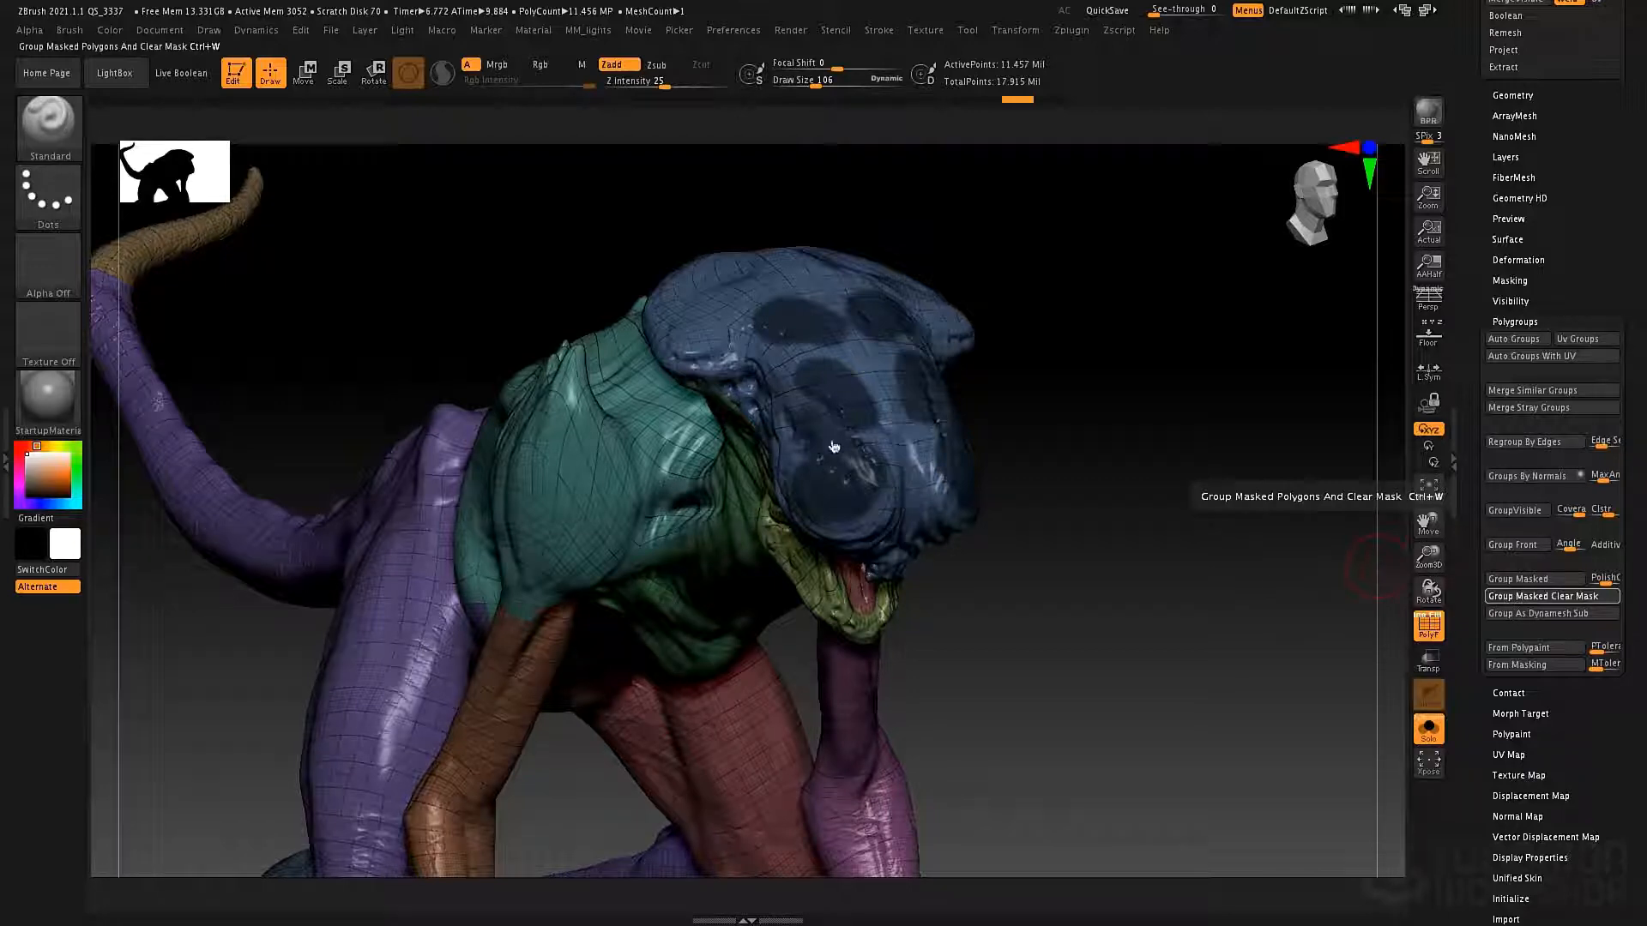
- Apply Group Masked to the head patches once more and undo the grouping
left_click(1539, 579)
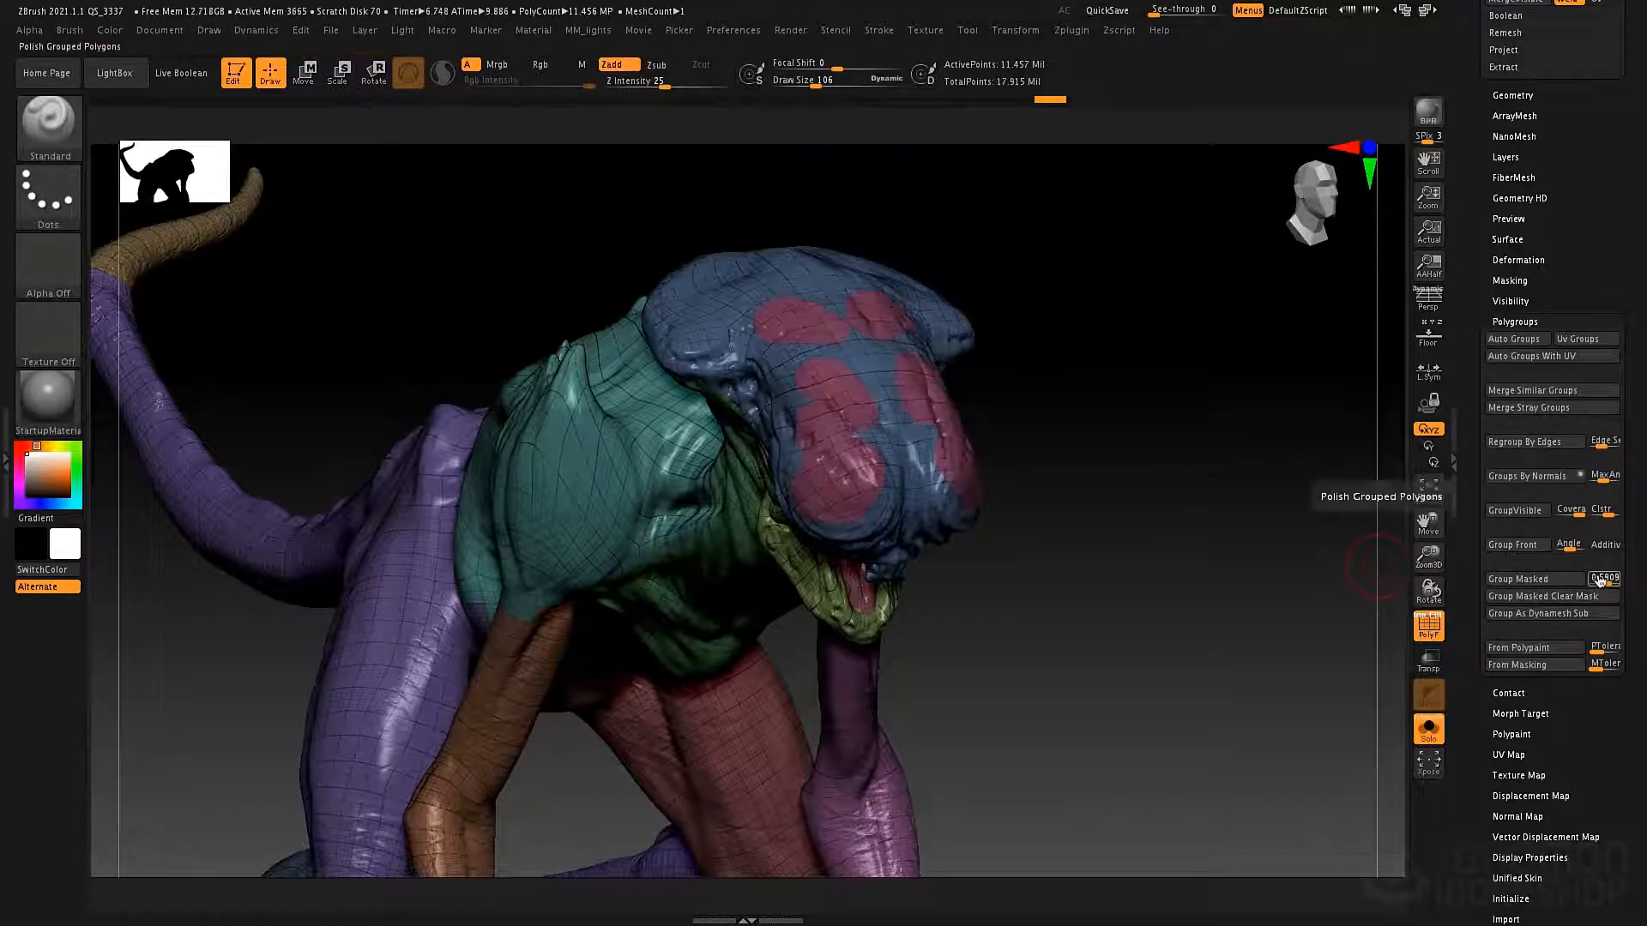
key("ctrl")
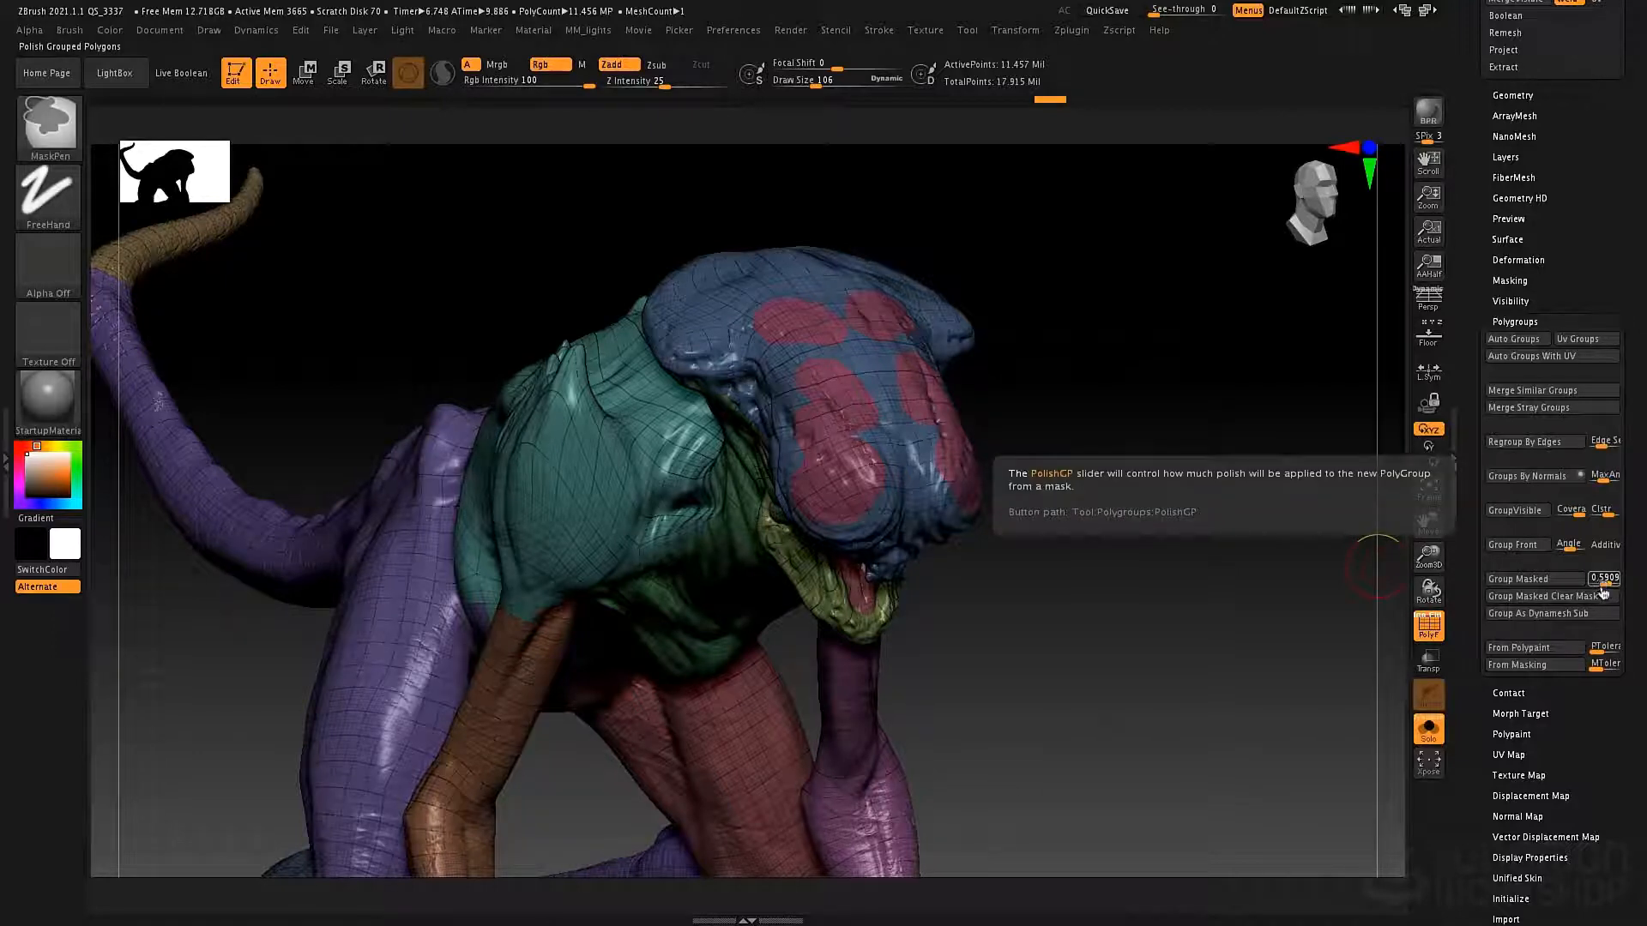
key("ctrl+z")
- Lower the PolishGP value, try Group Masked Clear Mask on the head patches, and undo the grouping
left_click_drag(1605, 577, 1596, 578)
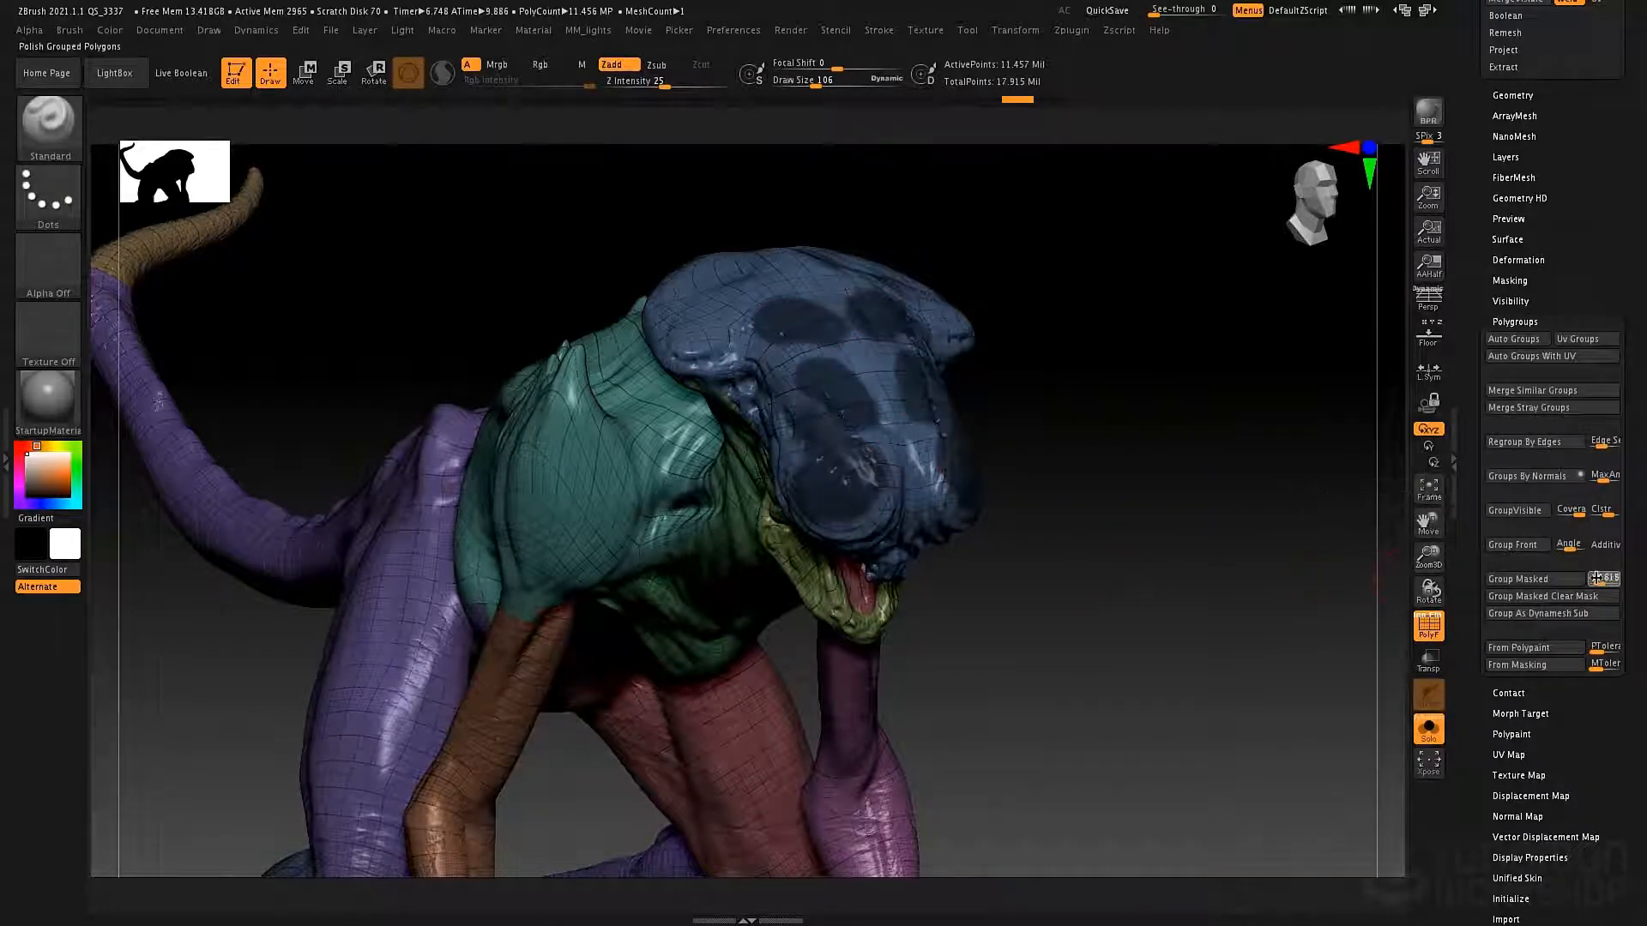
left_click(1540, 597)
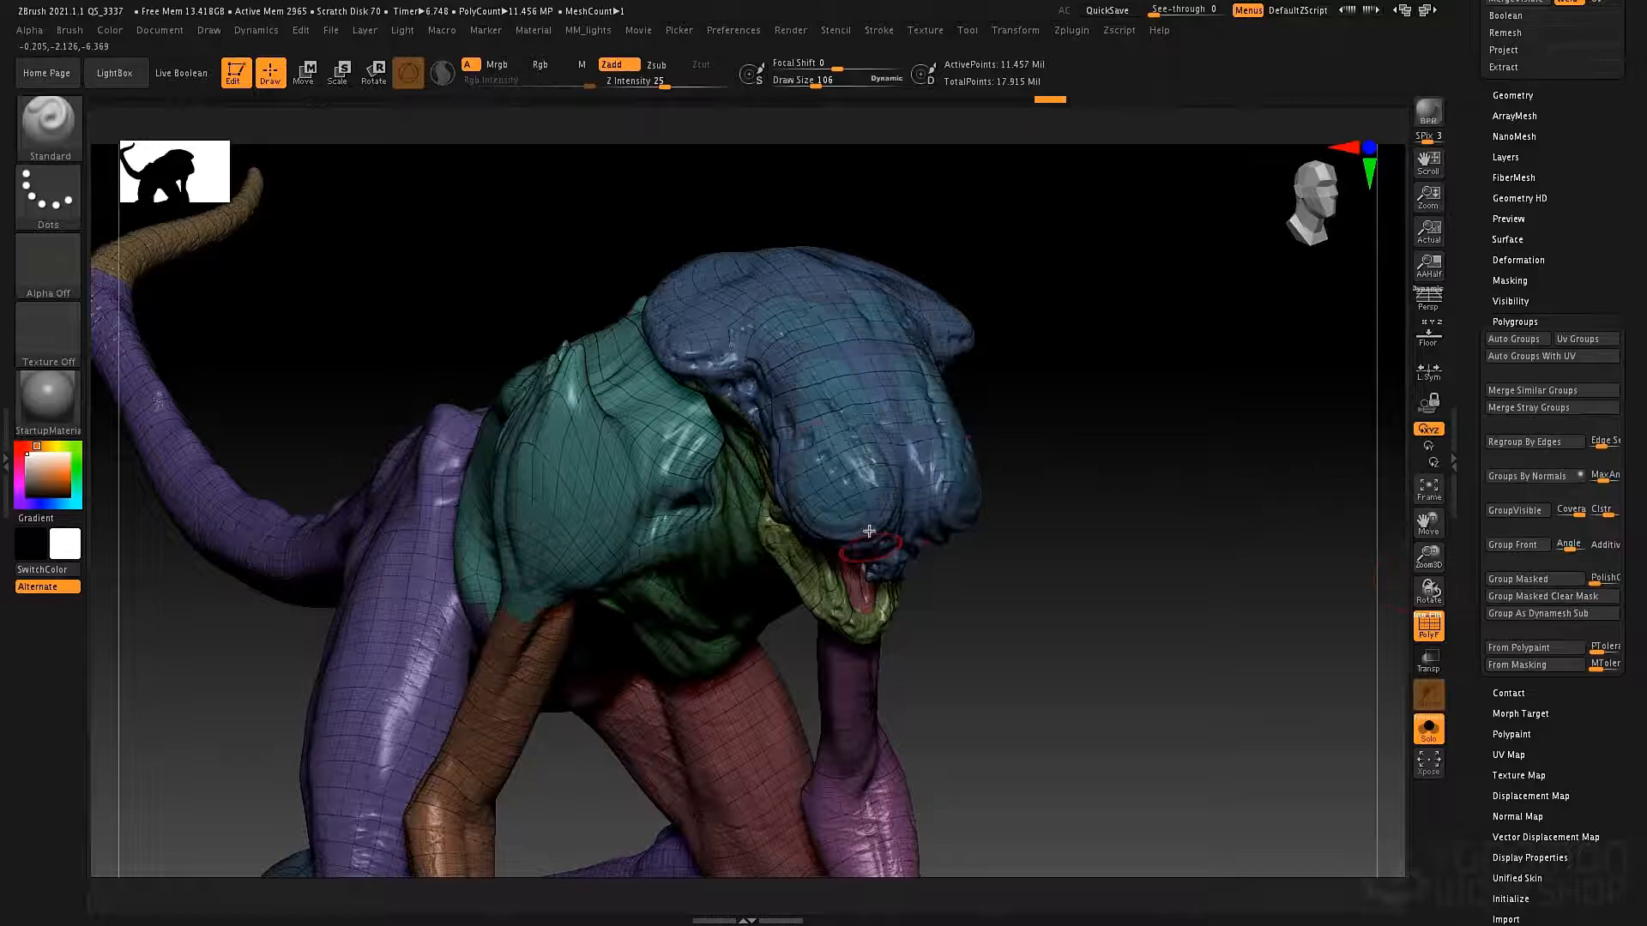
left_click_drag(1050, 482, 988, 541)
left_click_drag(1046, 482, 1126, 571, "alt")
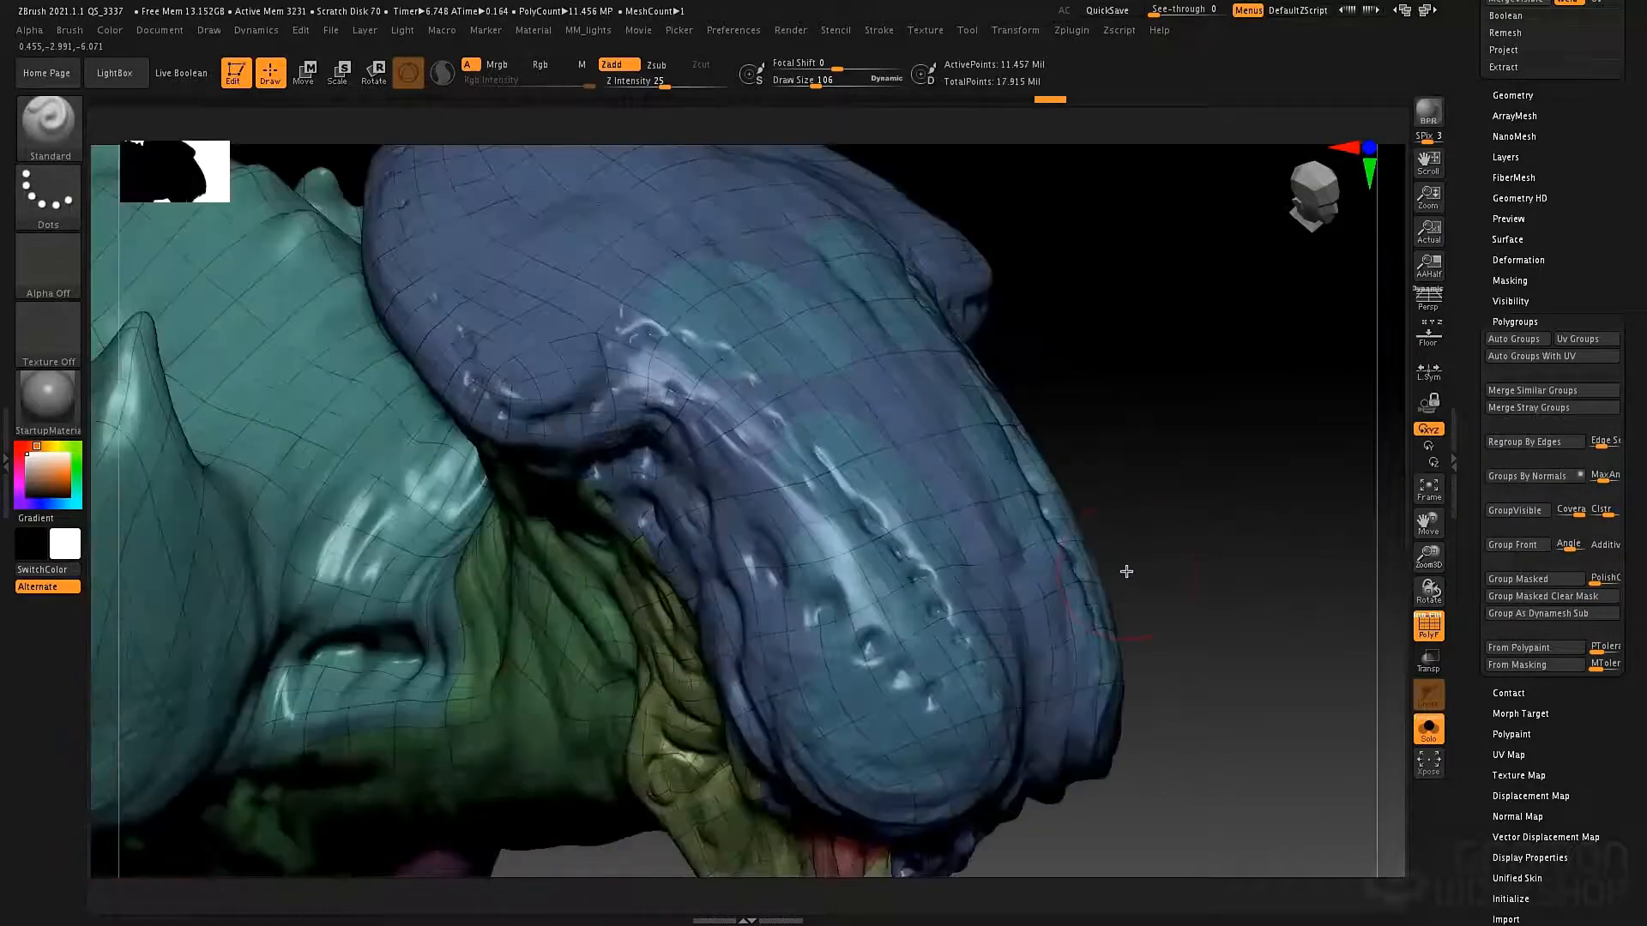
key("ctrl")
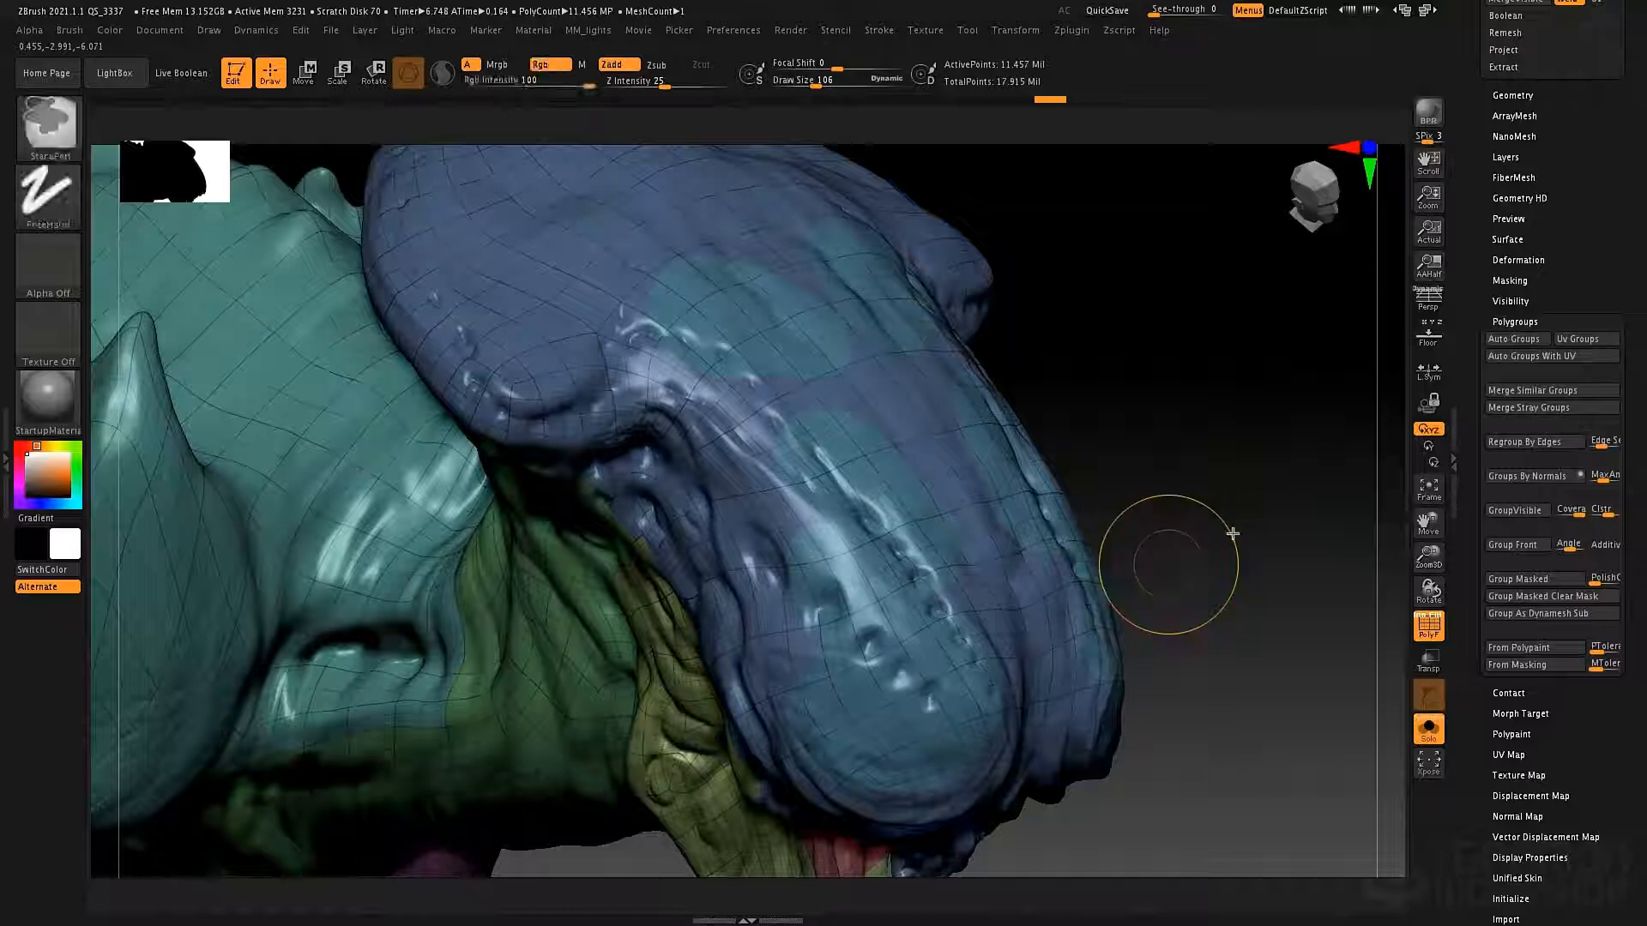
left_click(1168, 529, "ctrl")
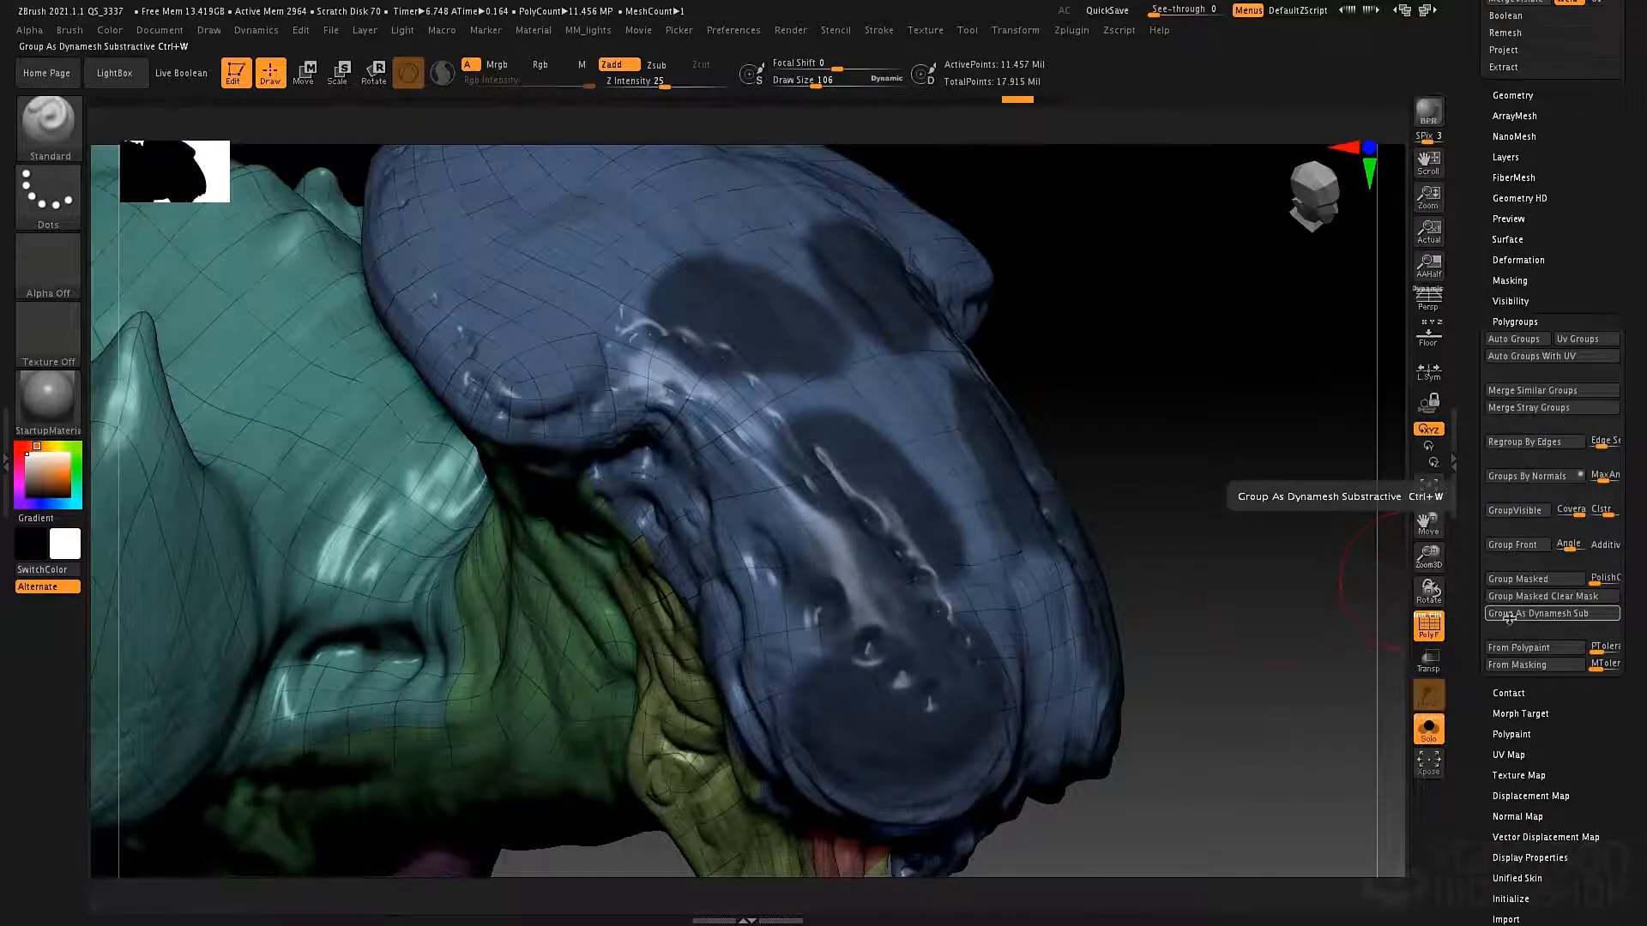
- Clear the mask from the hellhound's head and bring the whole body back into view
left_click_drag(1290, 596, 1137, 425, "alt")
left_click_drag(1138, 425, 1176, 544, "ctrl")
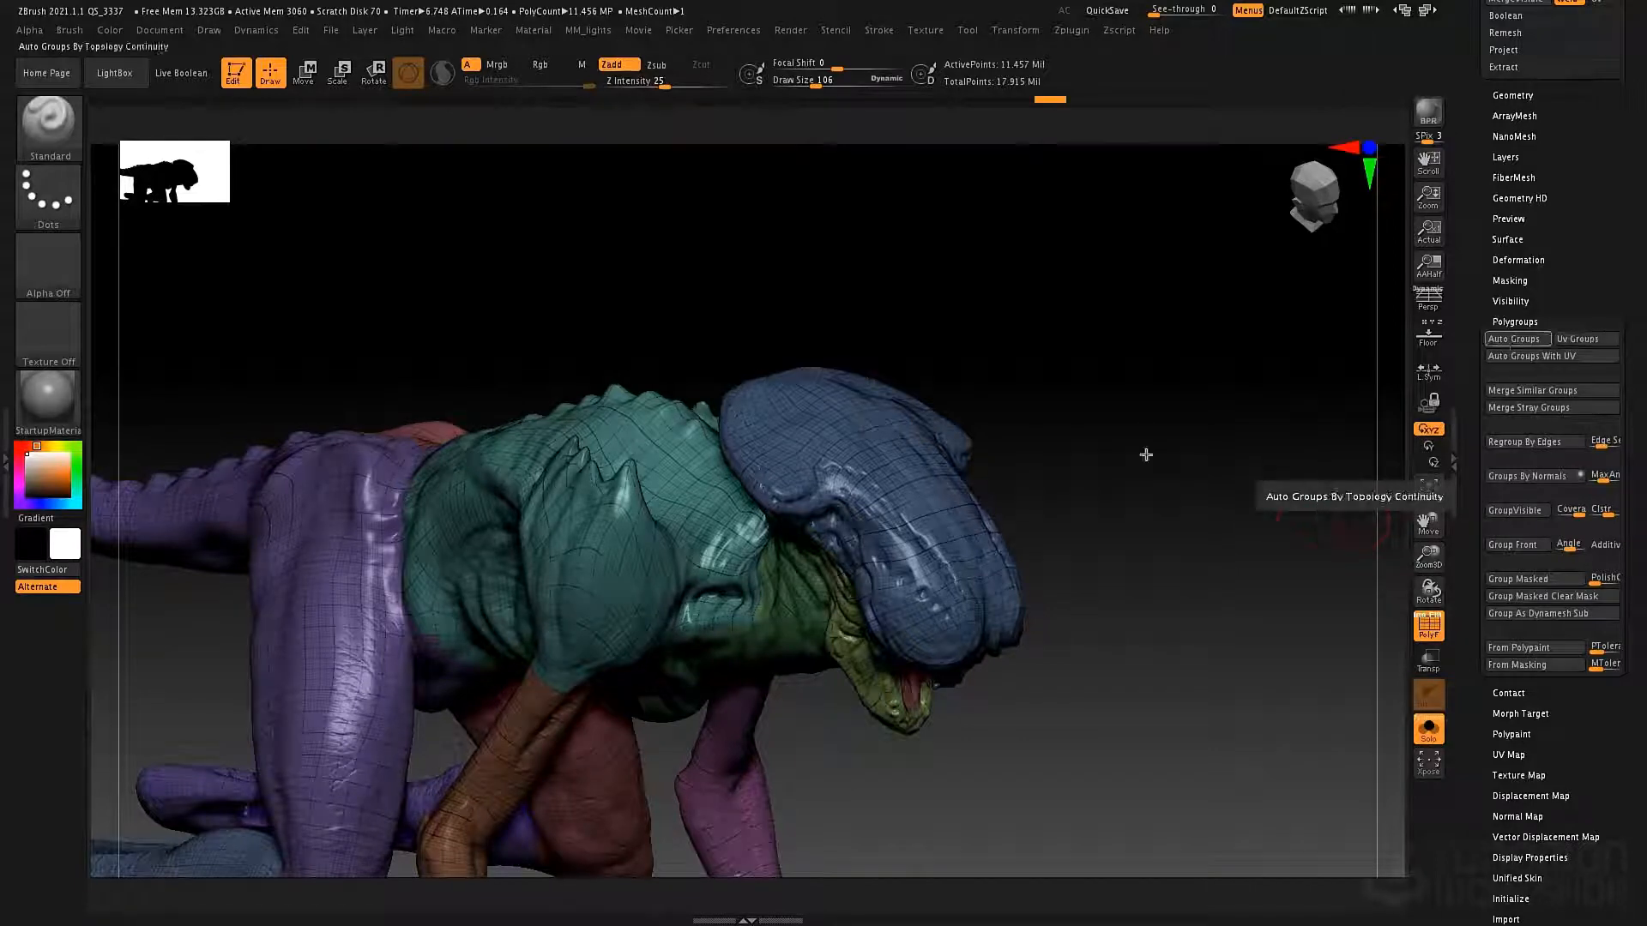
left_click_drag(1203, 504, 1154, 448, "alt")
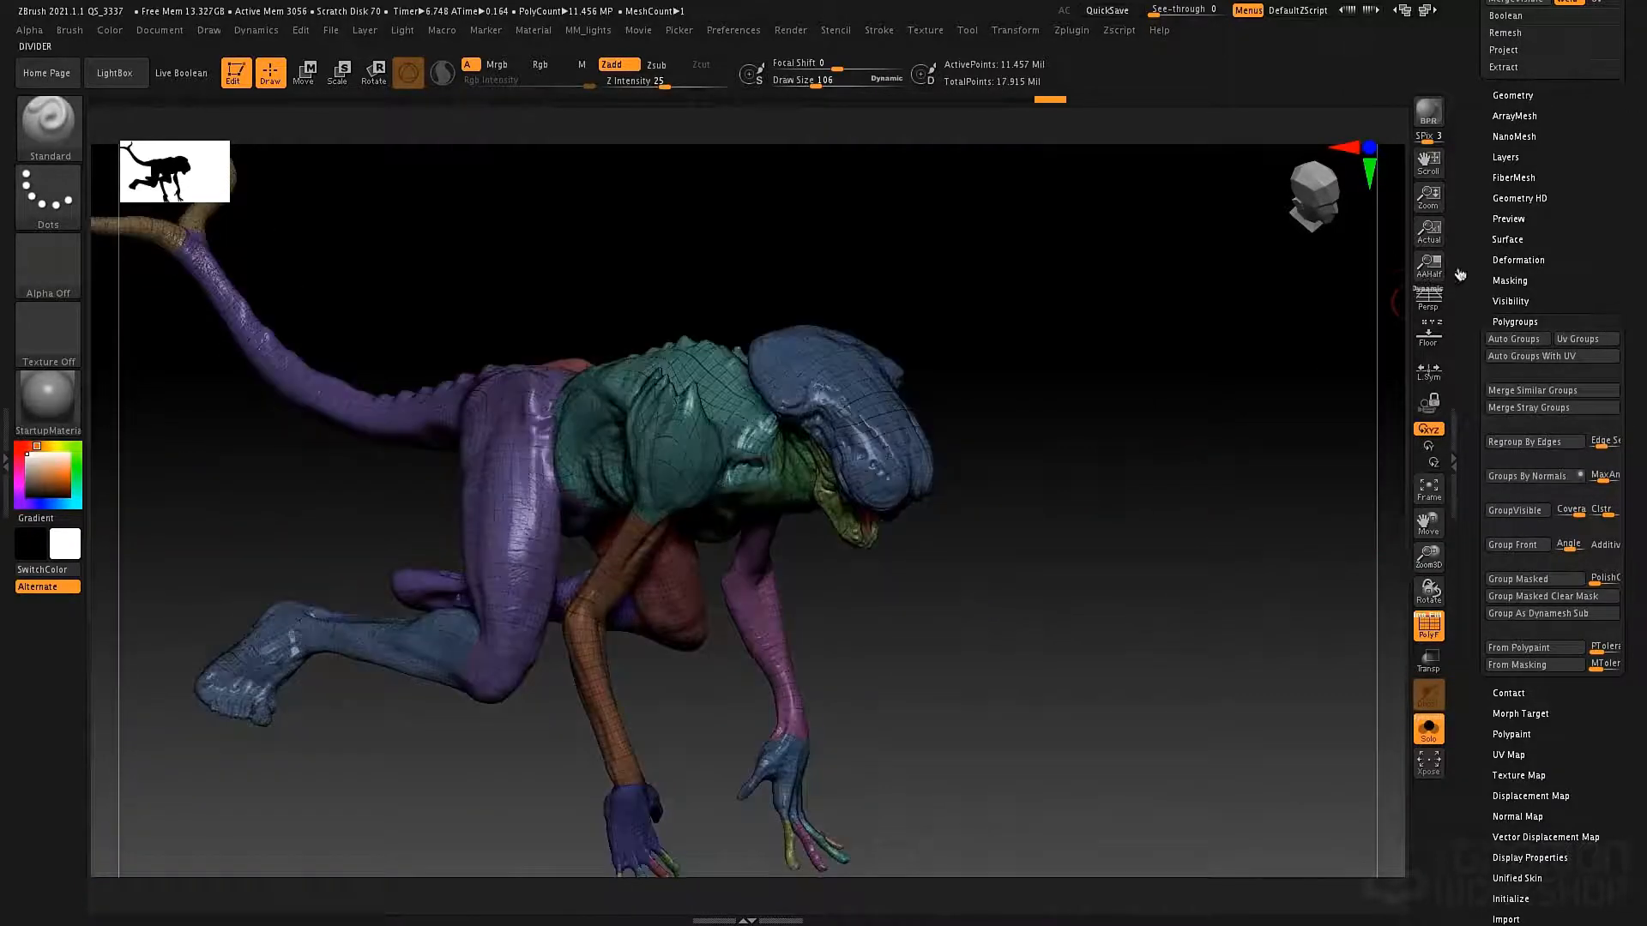
- Load the PolySphere tool from LightBox as the active model
left_click(114, 73)
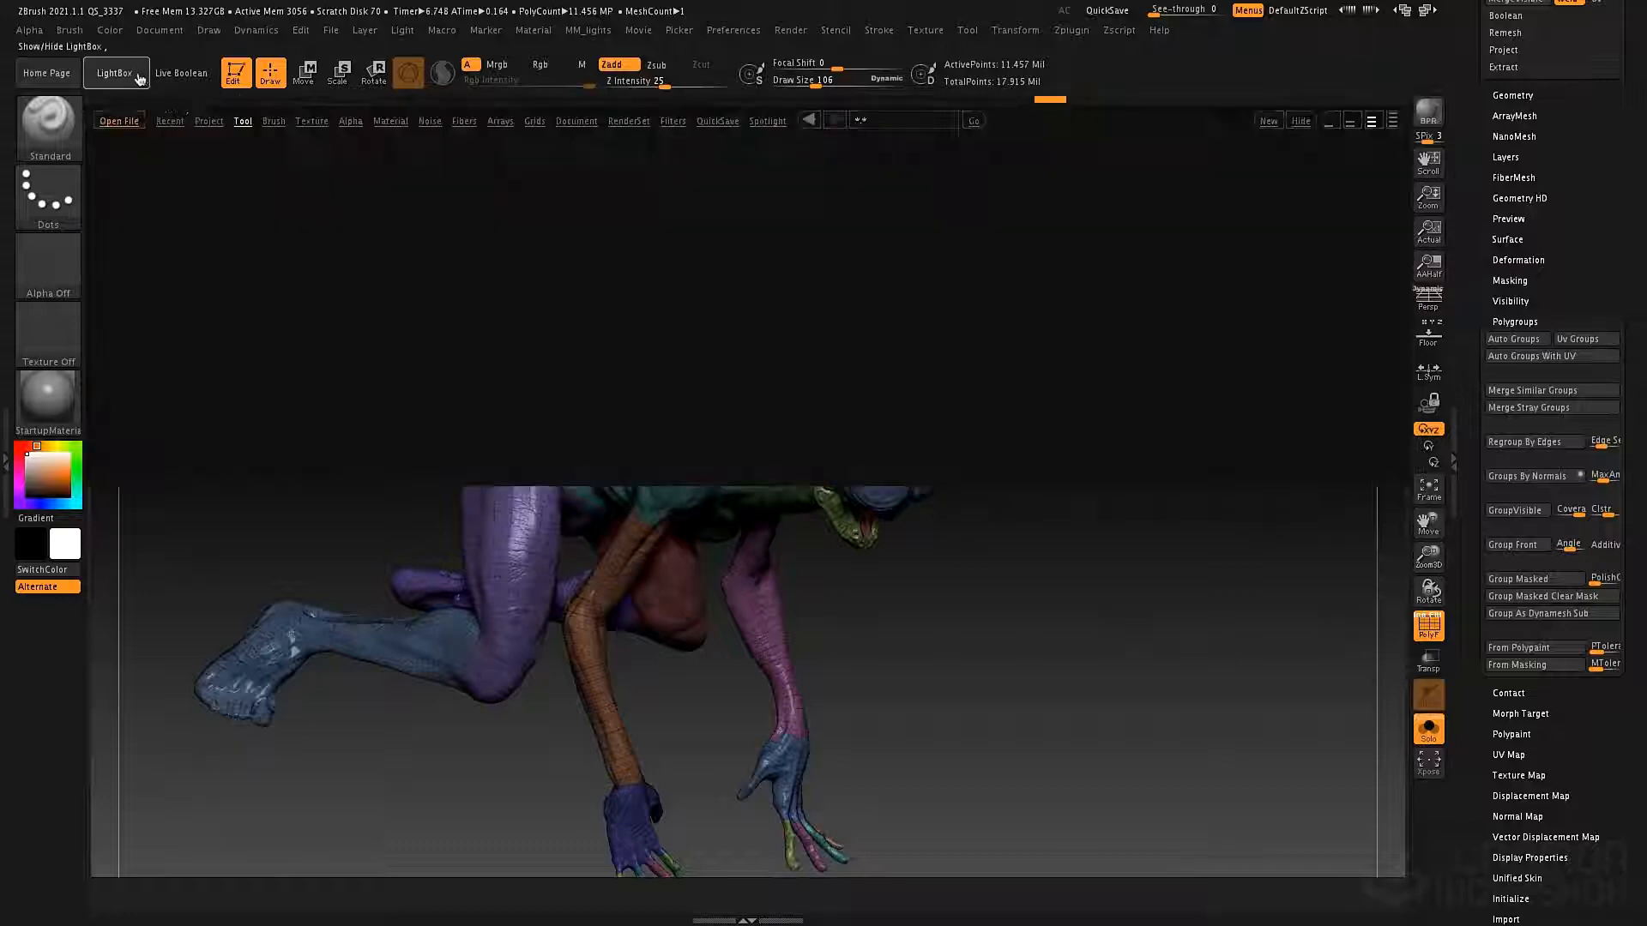
double_click(518, 283)
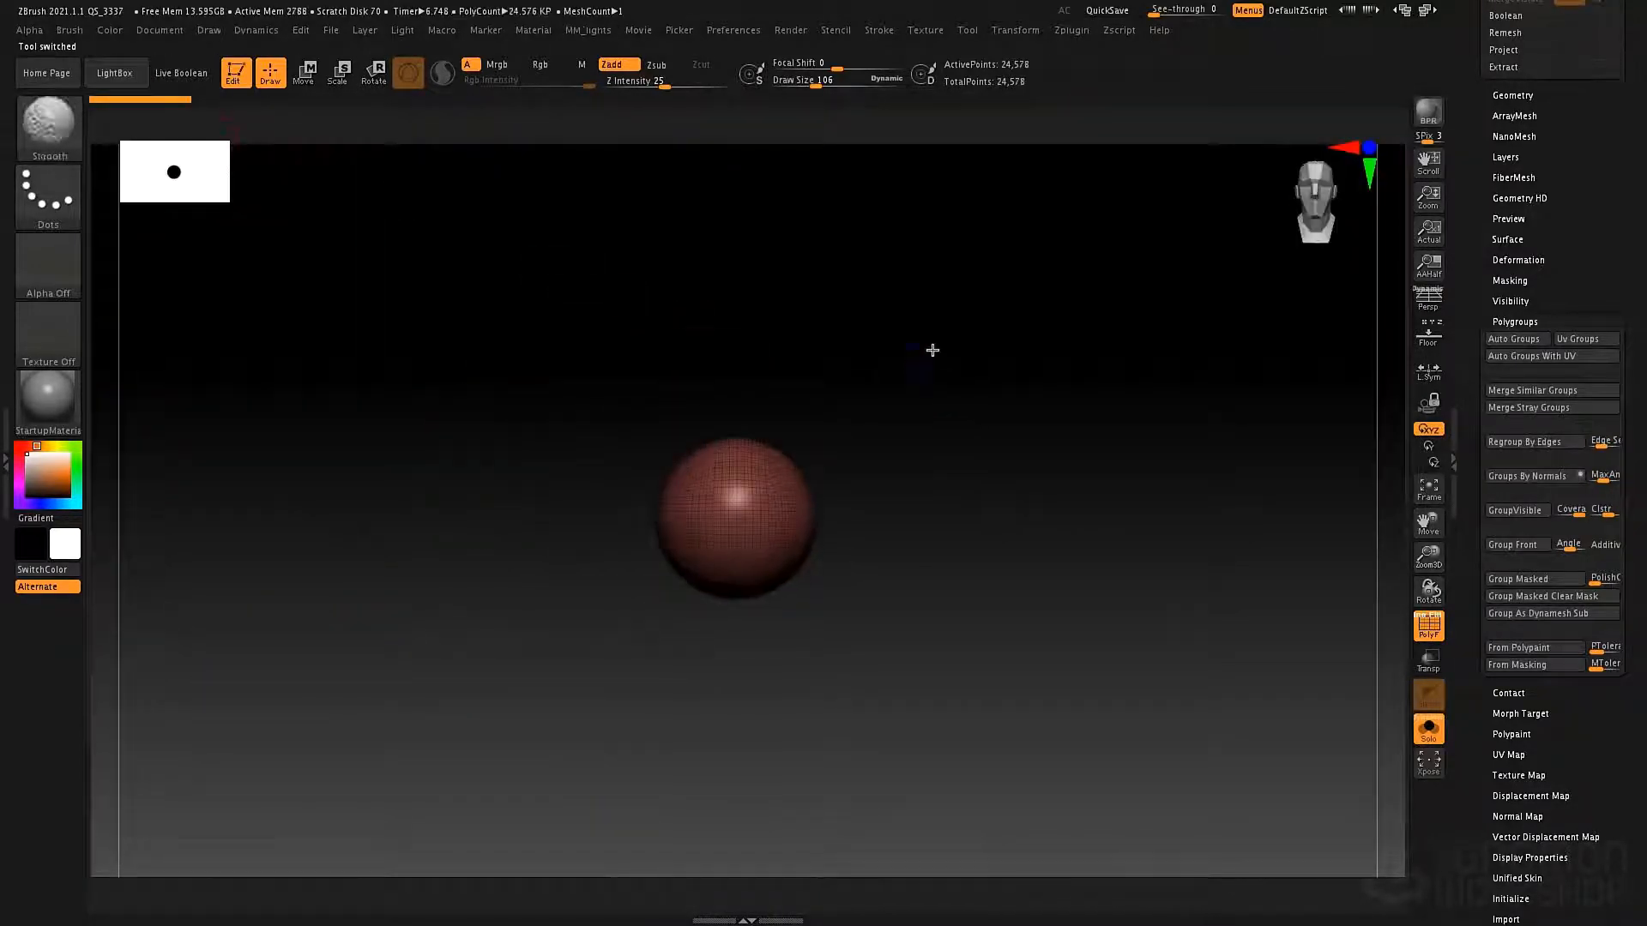
left_click_drag(1477, 191, 1479, 442)
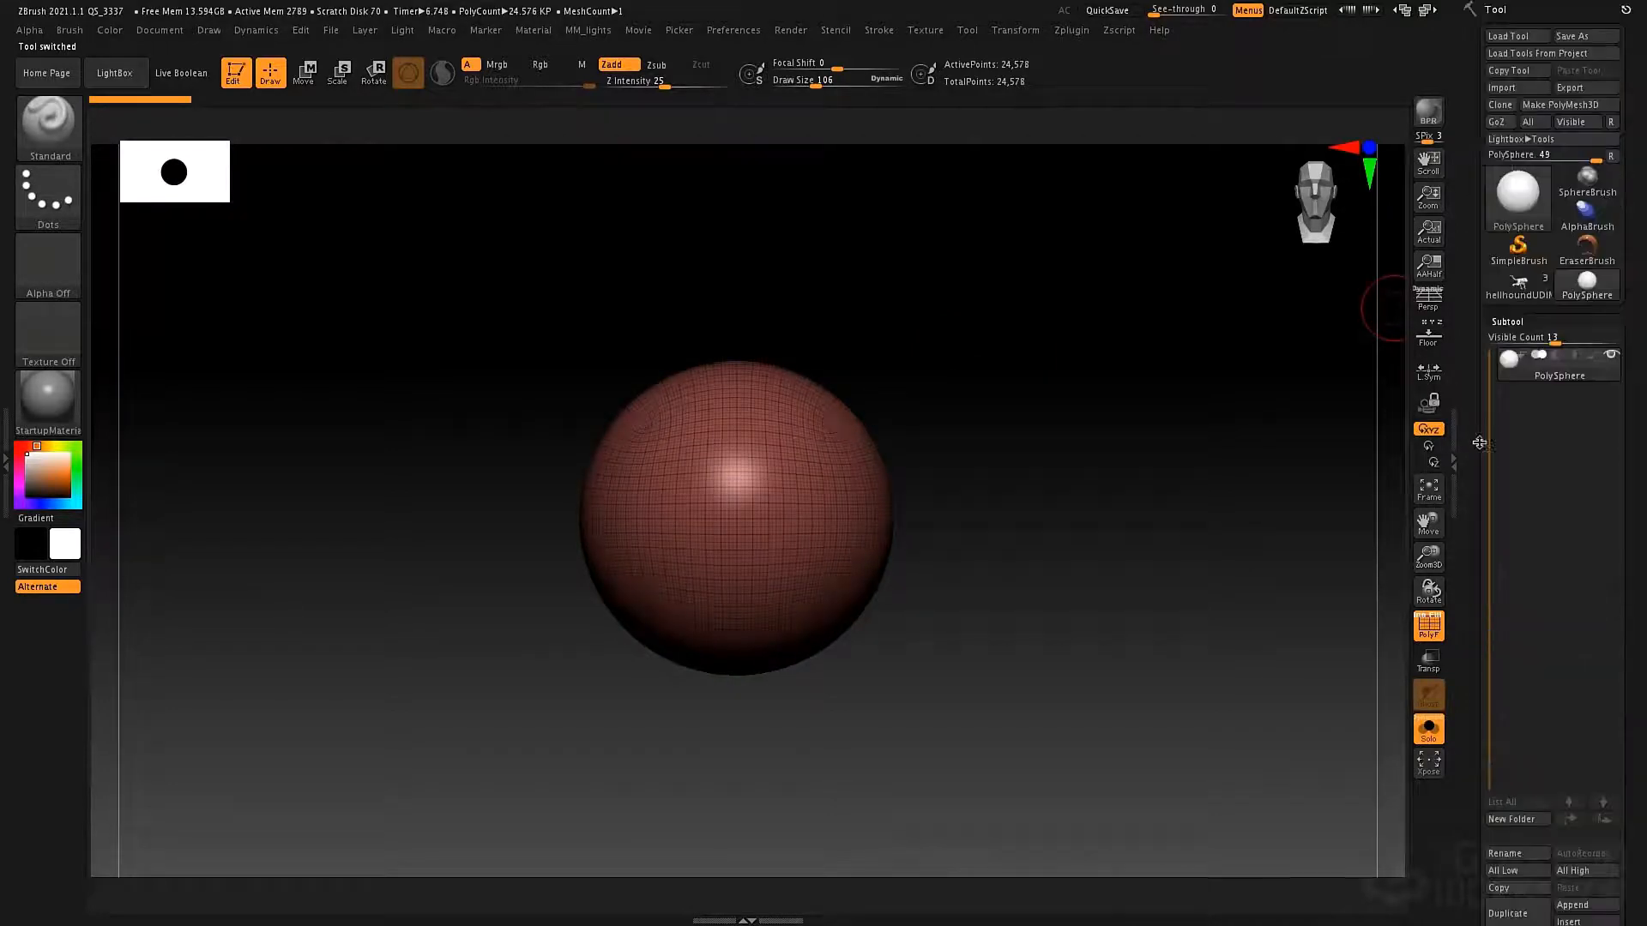
- Convert the PolySphere to a DynaMesh at resolution 128 without freezing its subdivision levels, and hide the polyframe
left_click(1508, 321)
left_click(1512, 342)
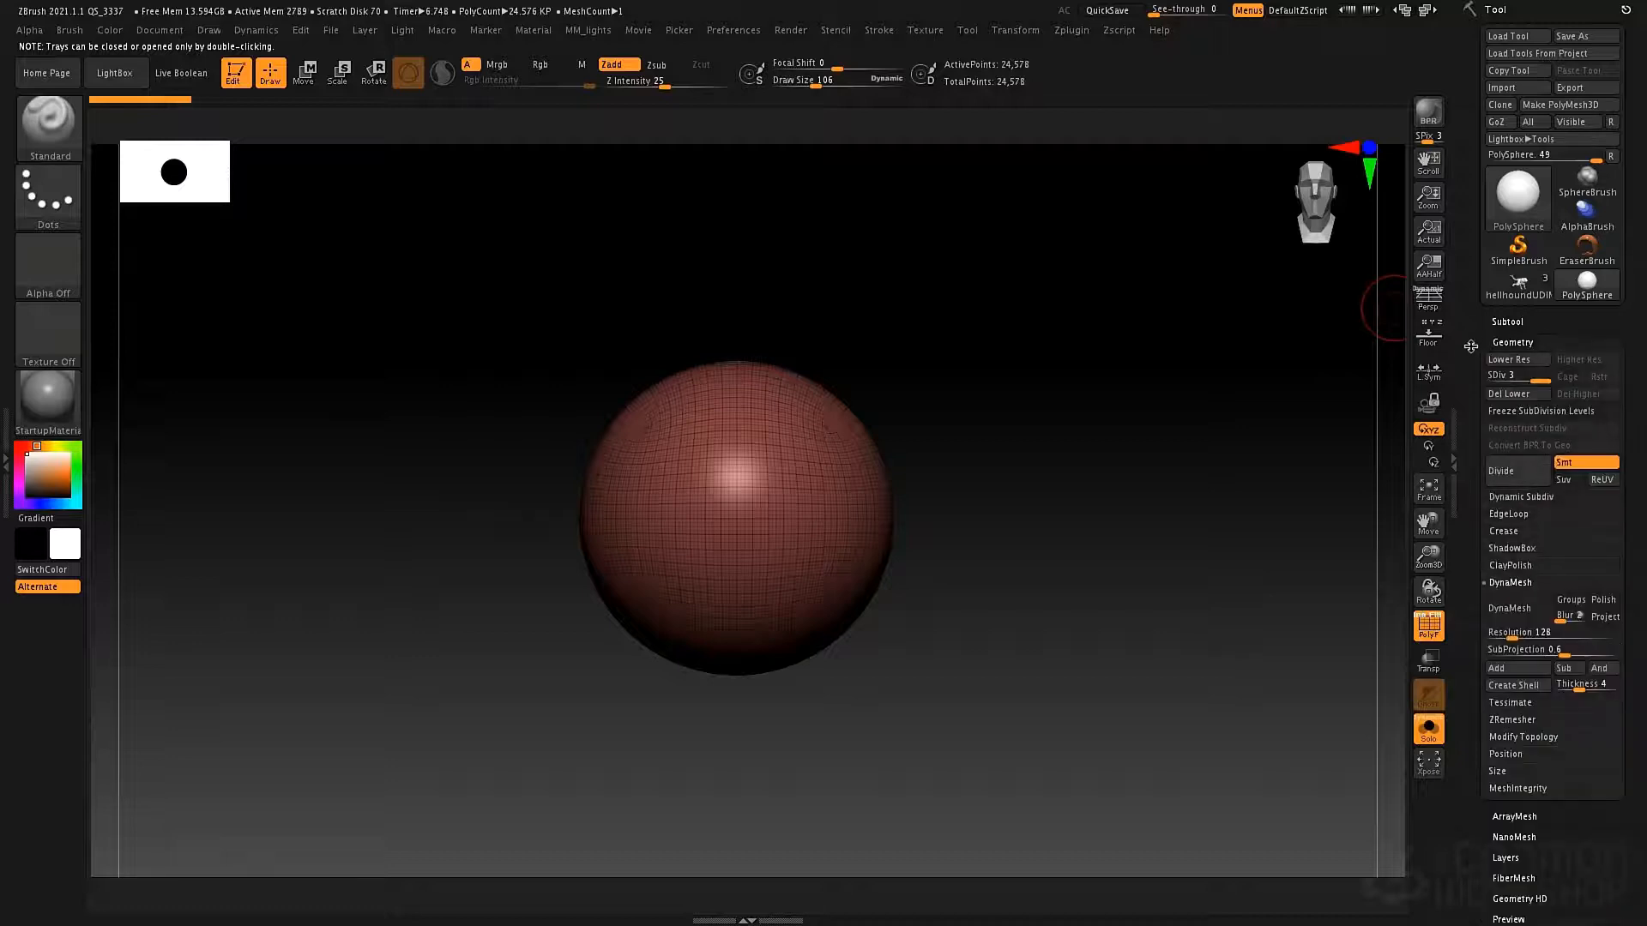
left_click(1512, 477)
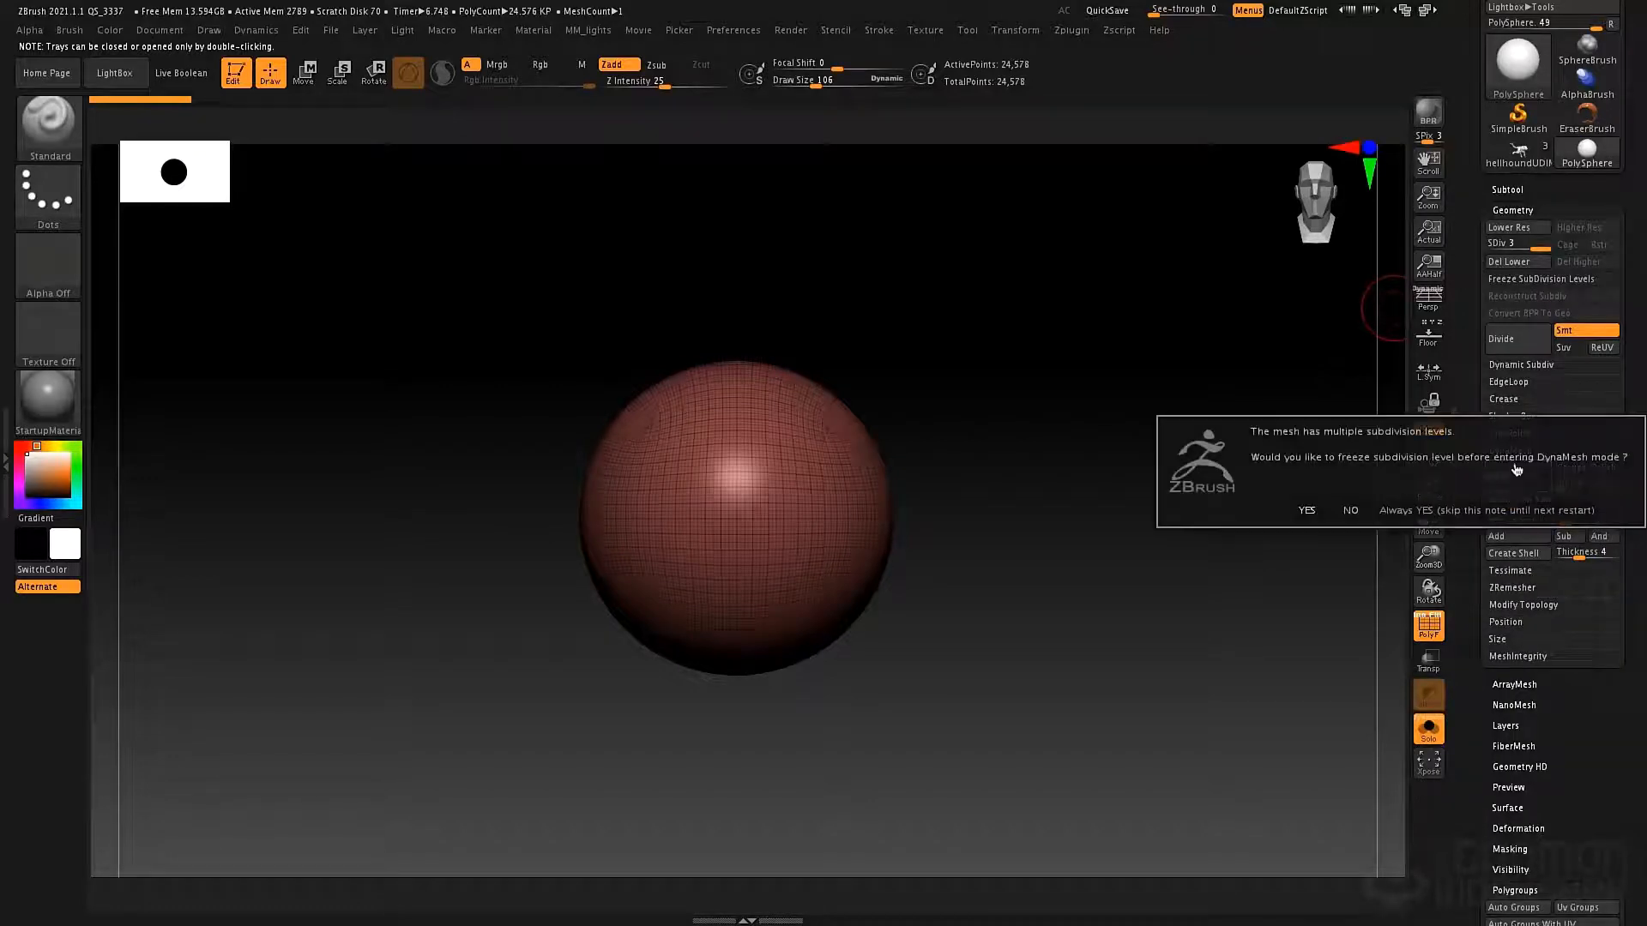
left_click(1349, 510)
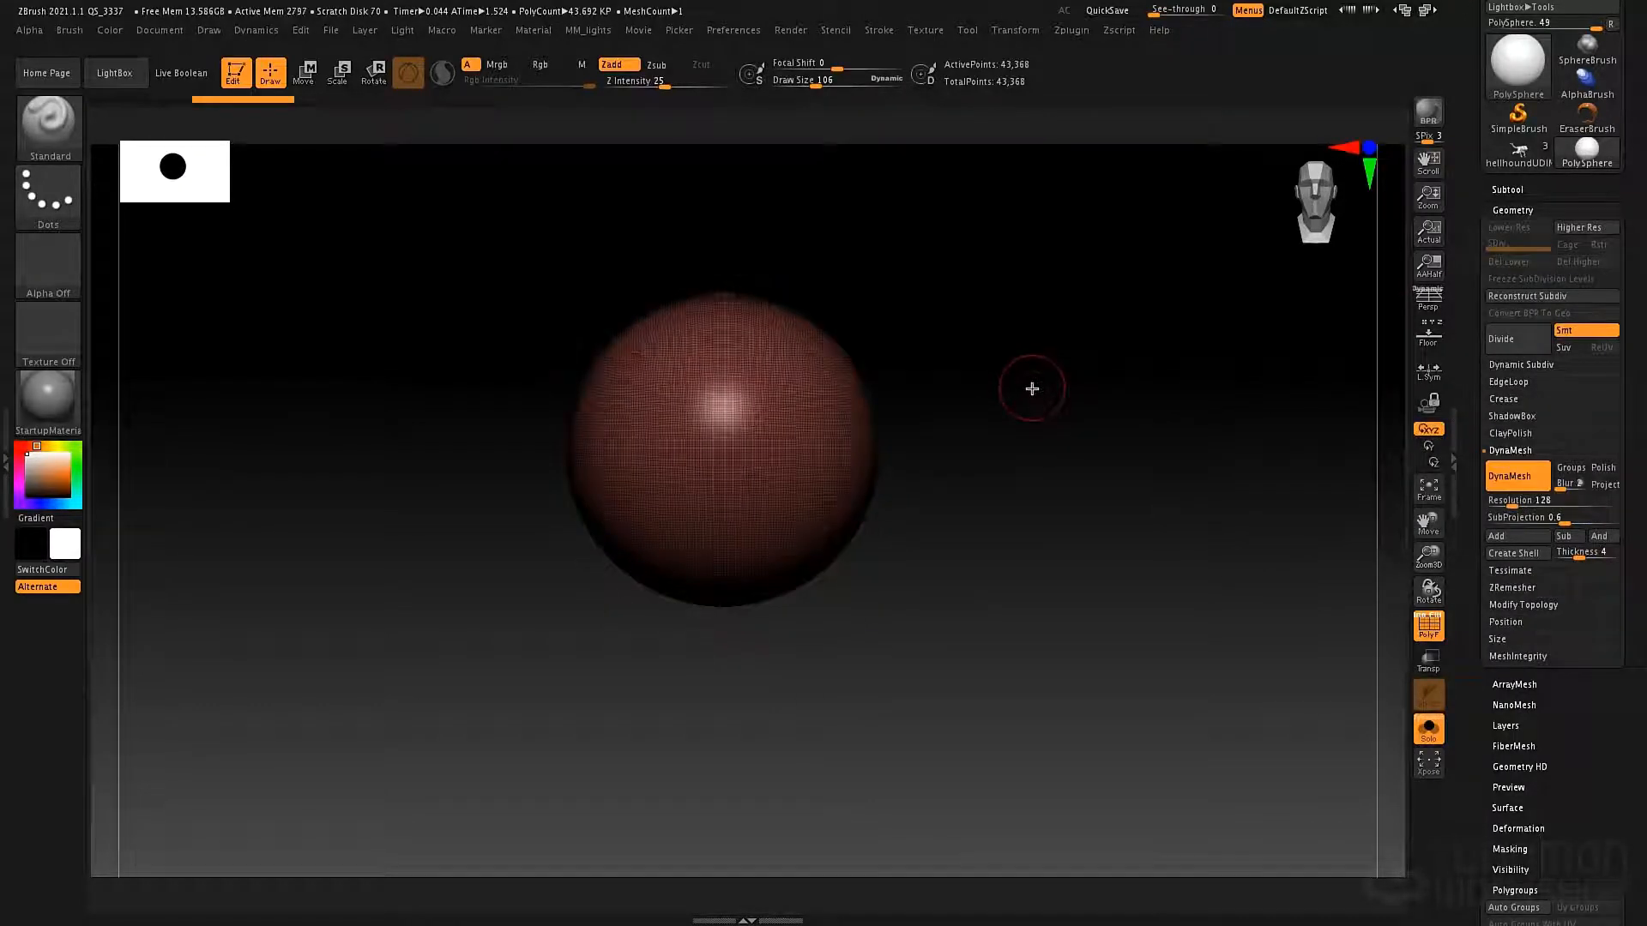
key("shift")
key("shift+f")
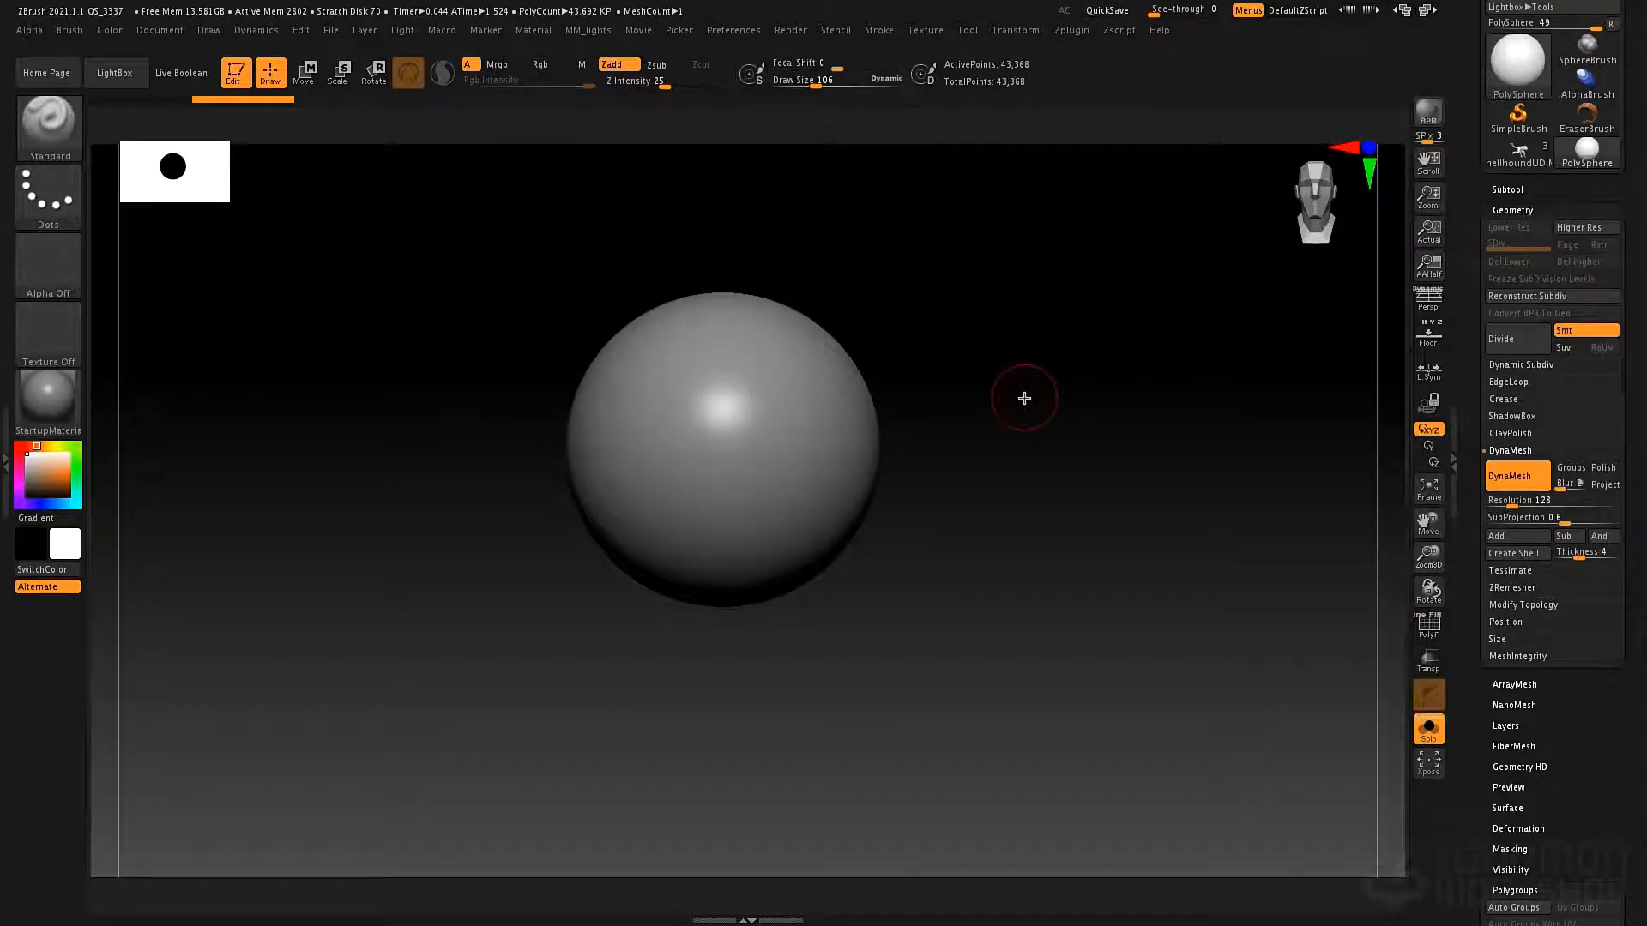
- Choose the IMM Primitives brush with Insert Sphere as the mesh to insert
key("b")
key("i")
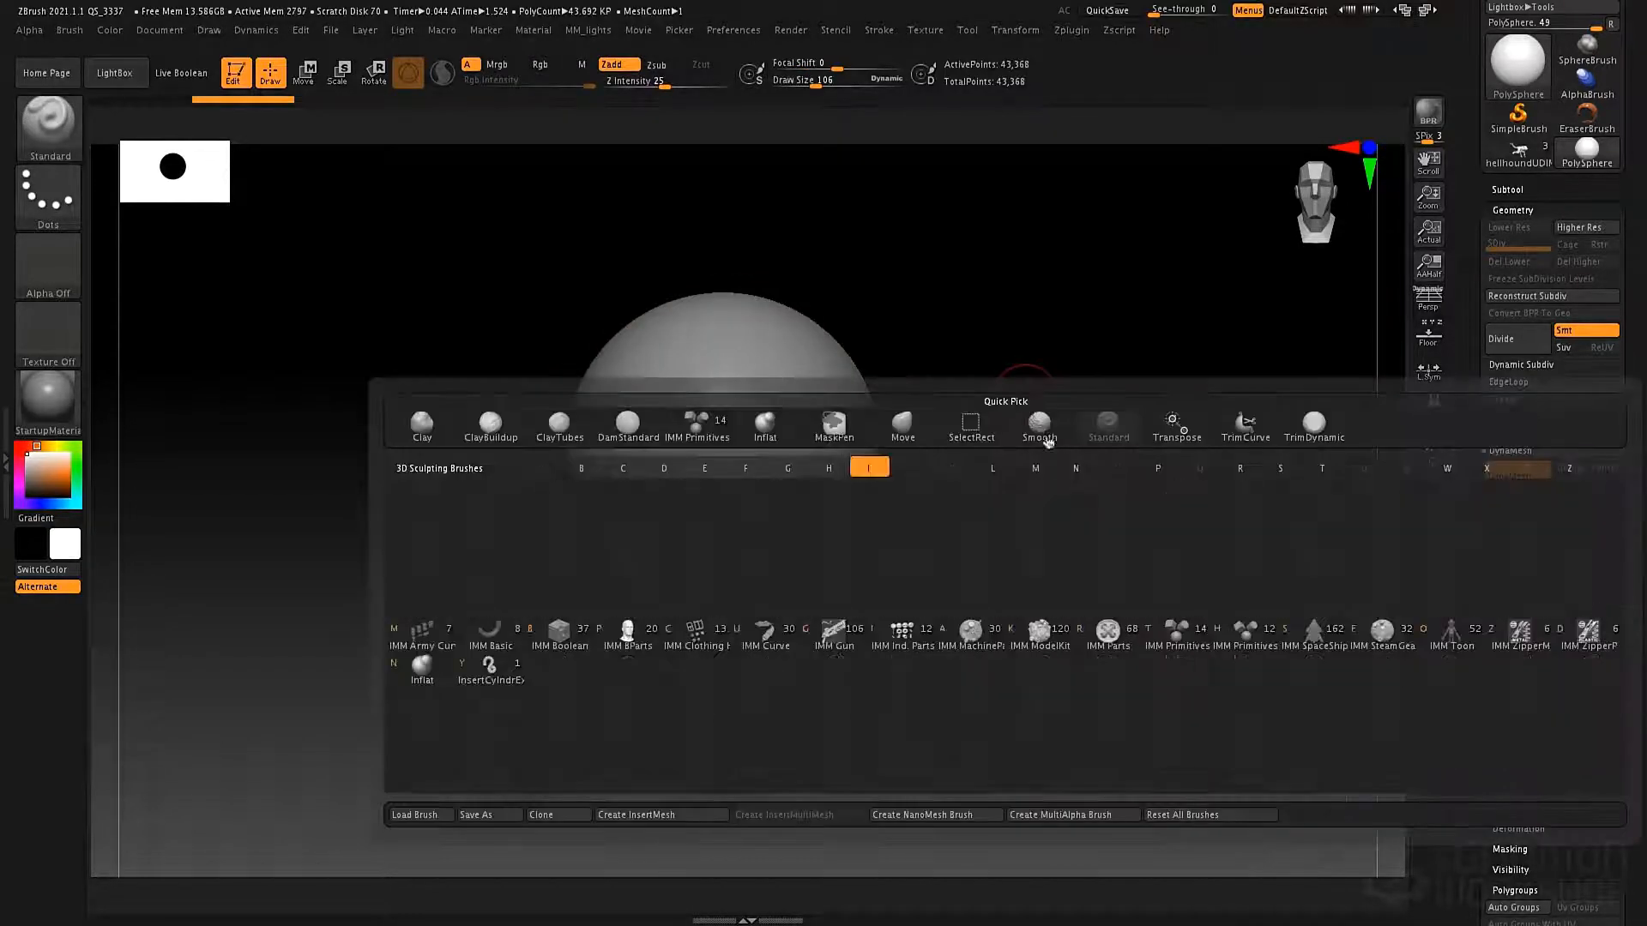
left_click(1177, 635)
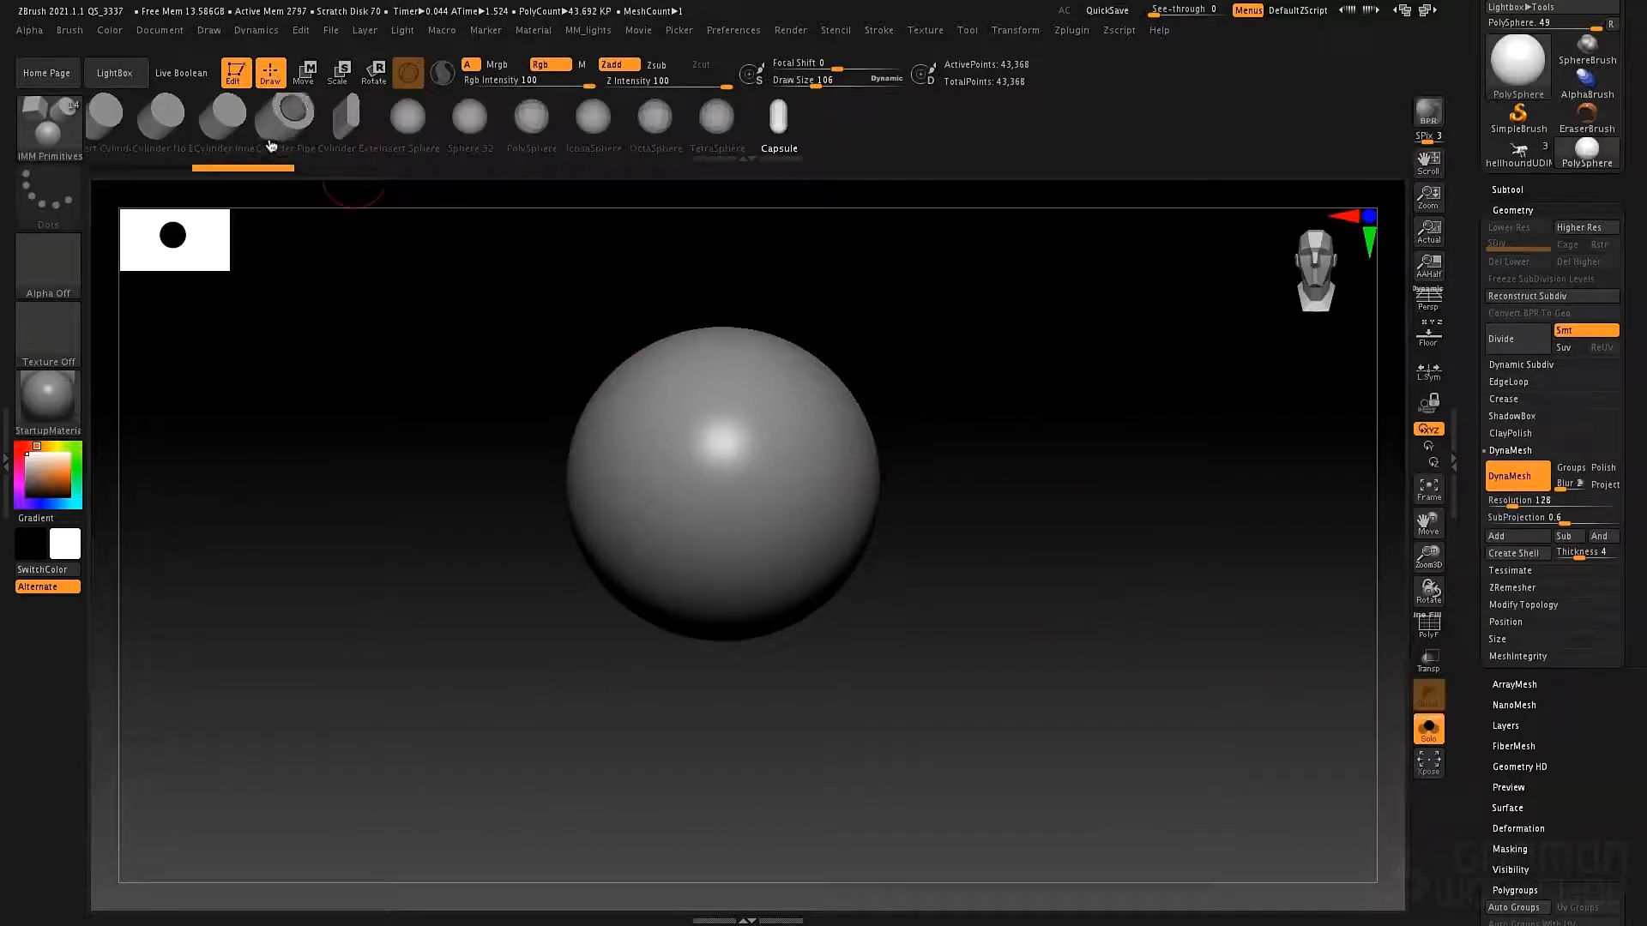
left_click(407, 117)
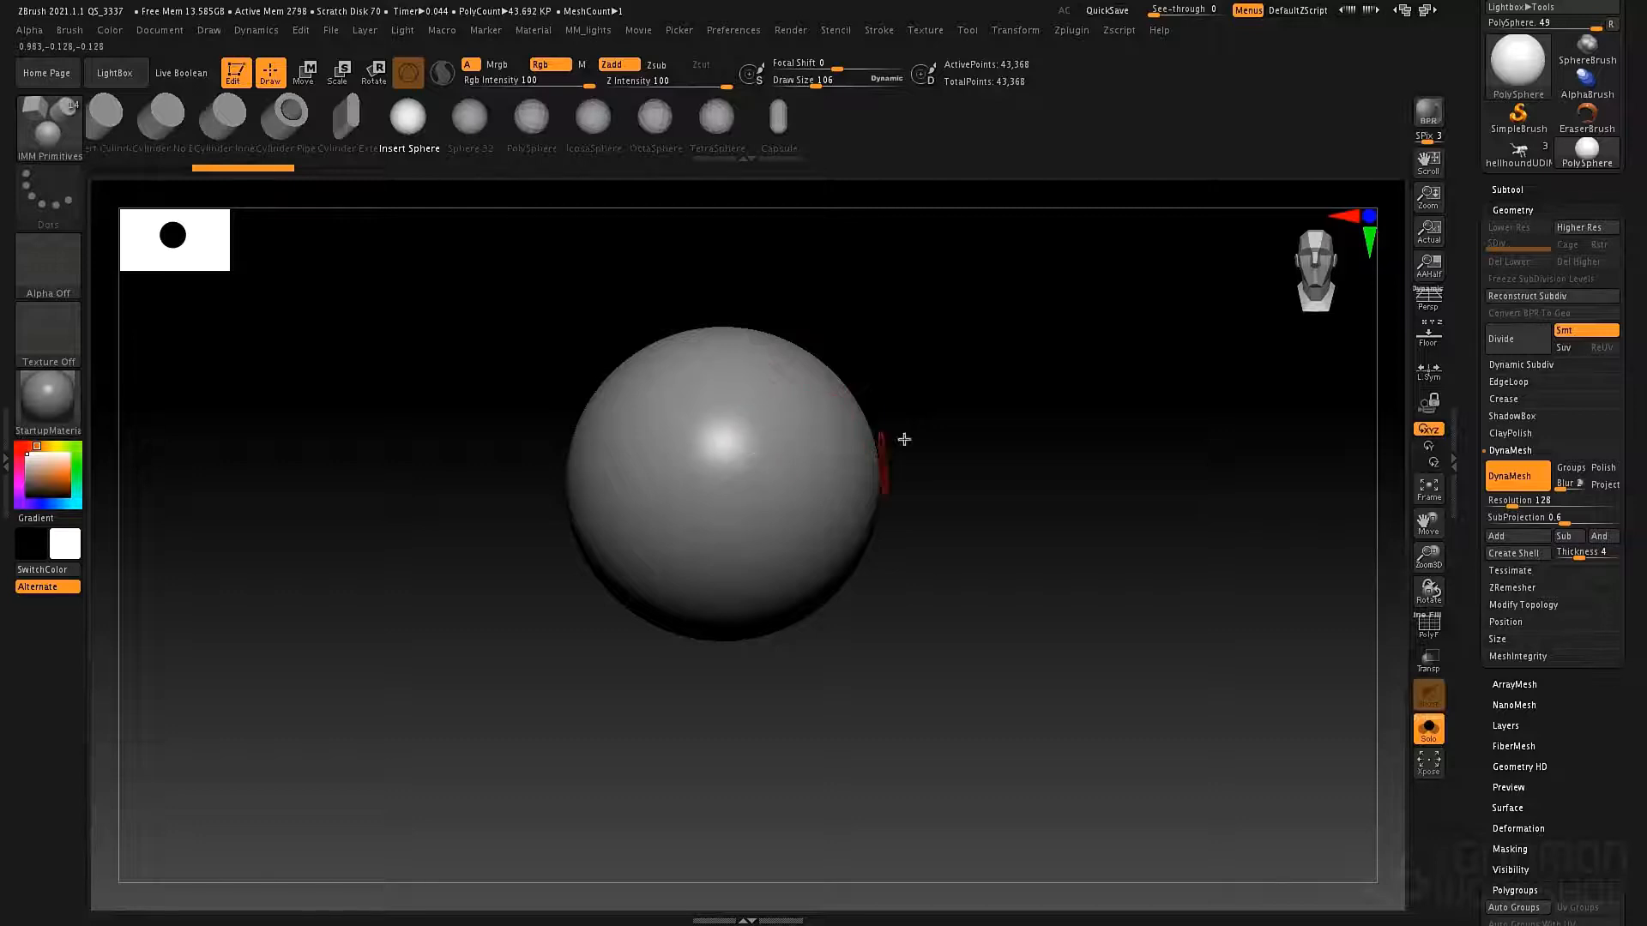
- Try inserting a sphere on the side of the DynaMesh sphere, and undo back to the single sphere
left_click_drag(816, 400, 1041, 367)
key("ctrl+z")
key("ctrl+z")
key("ctrl+z")
key("ctrl+z")
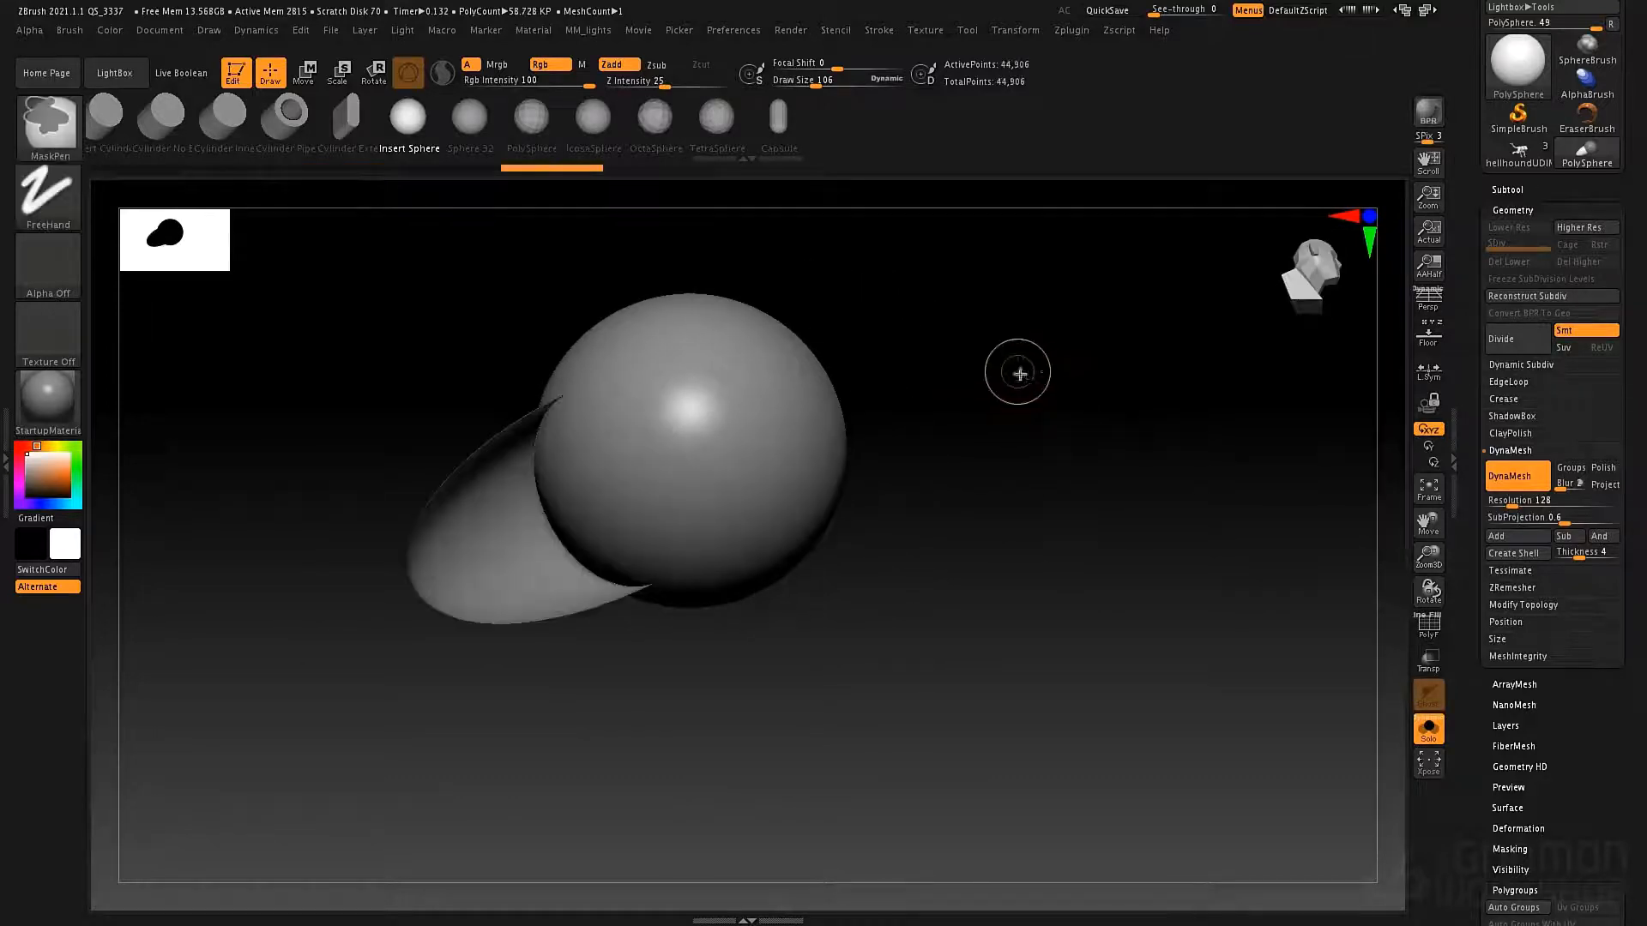
key("ctrl+z")
key("ctrl+z")
key("ctrl+z")
key("ctrl+z")
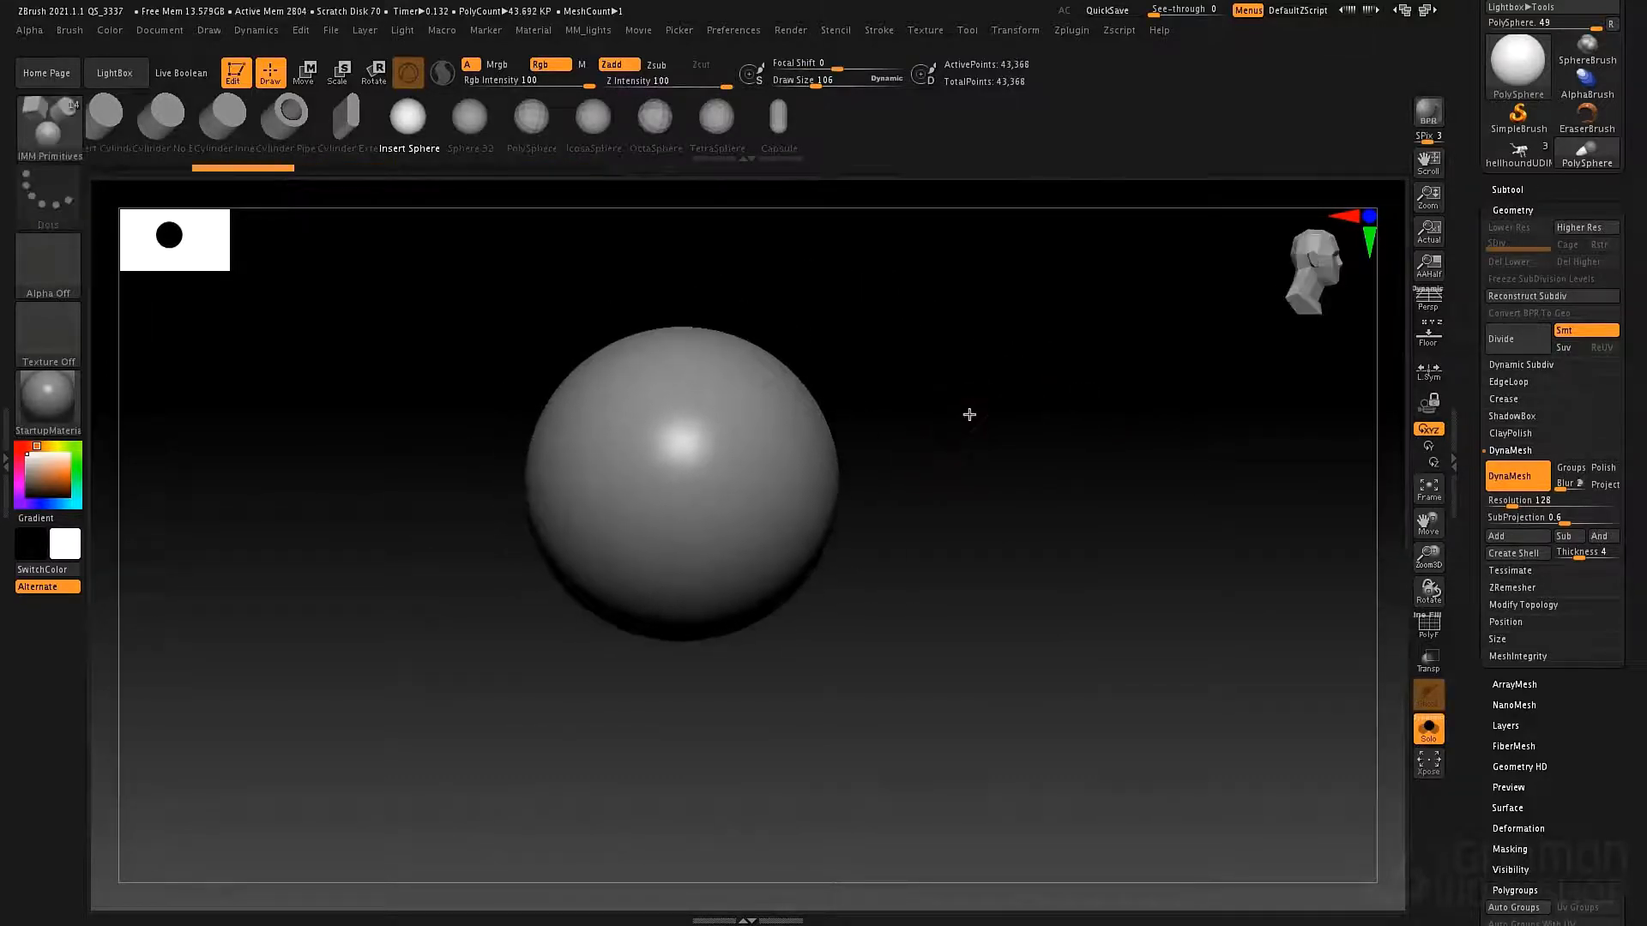
key("ctrl+z")
key("ctrl+z")
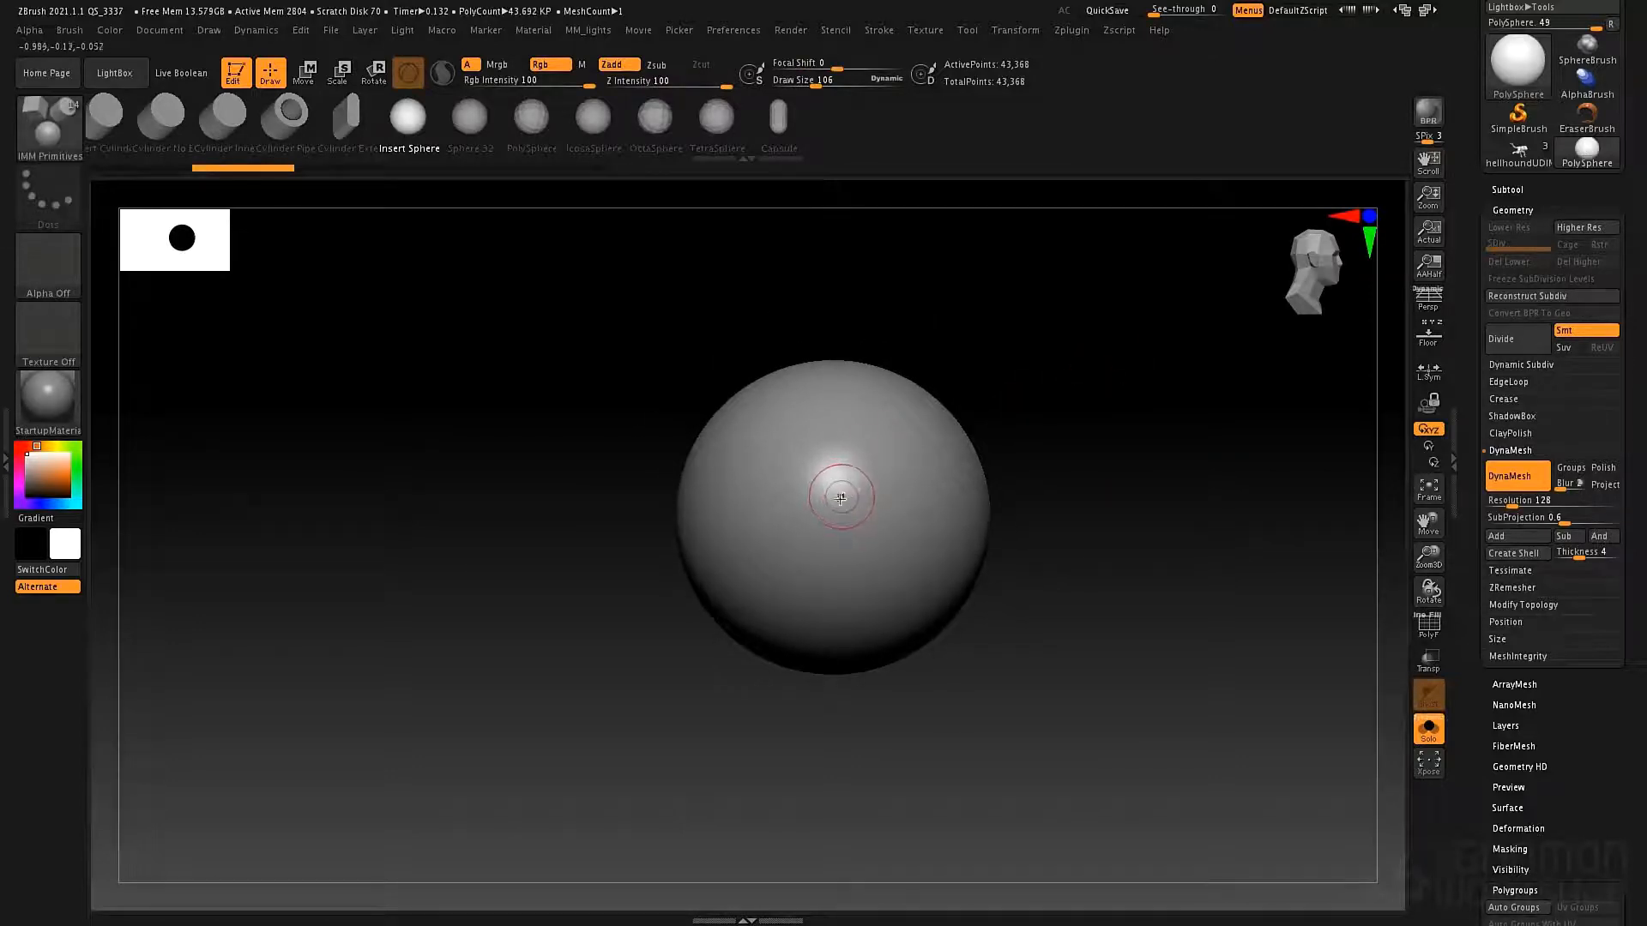
- Insert a smaller sphere on the side of the DynaMesh sphere and move it inward to overlap the large one
left_click_drag(844, 496, 1157, 441)
key("w")
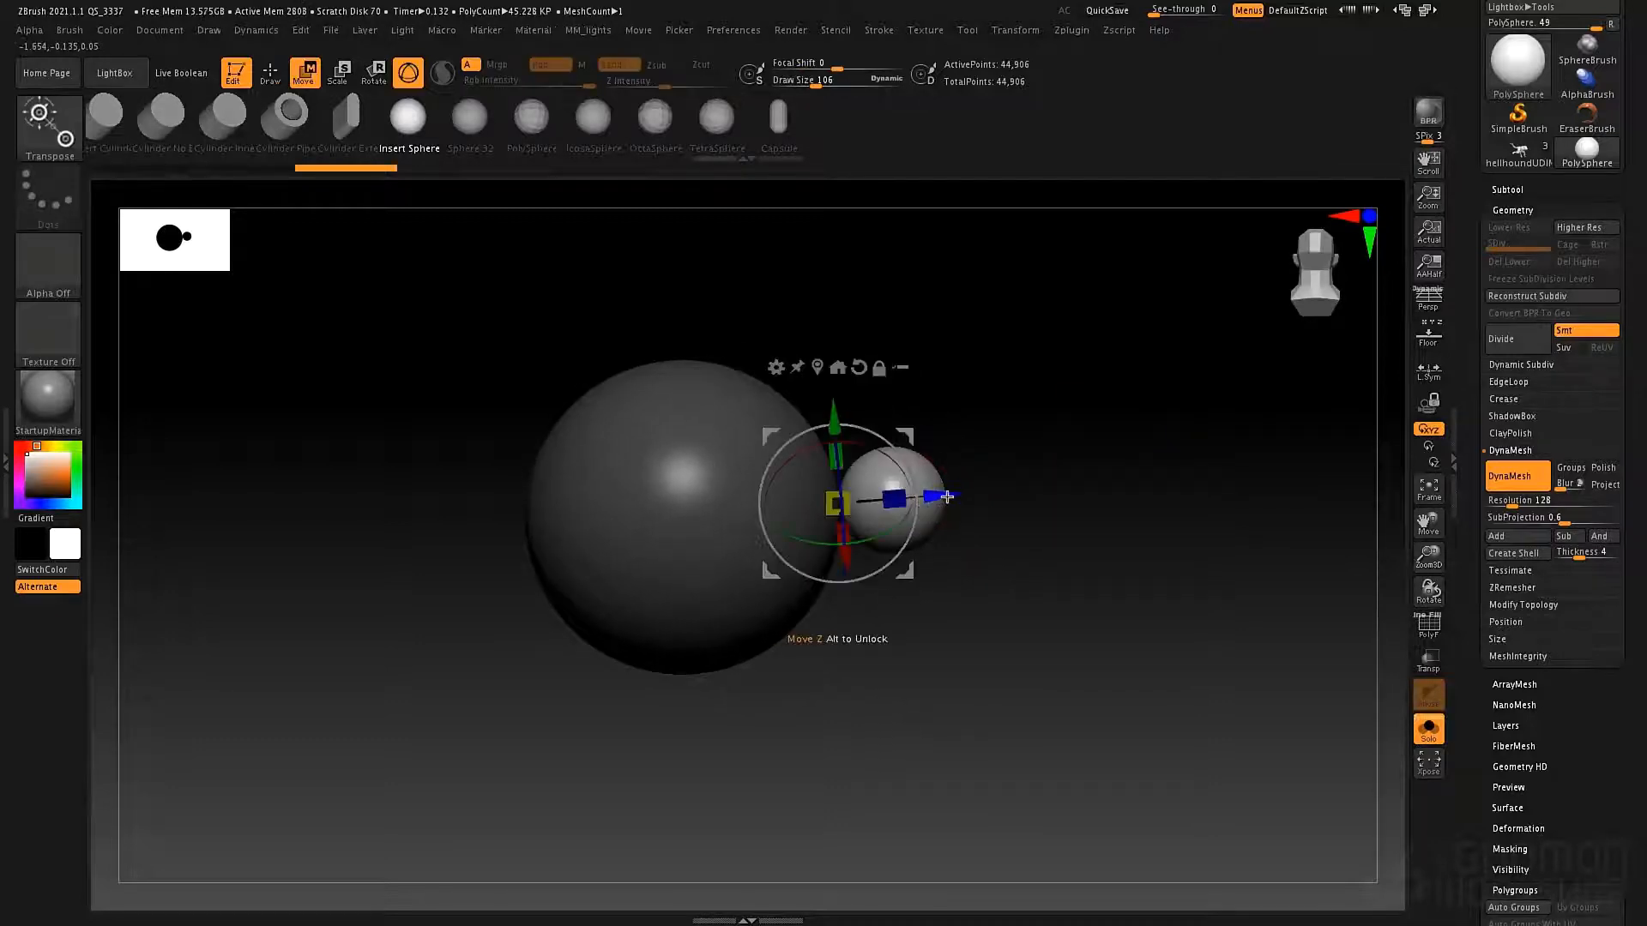
left_click_drag(942, 497, 898, 495)
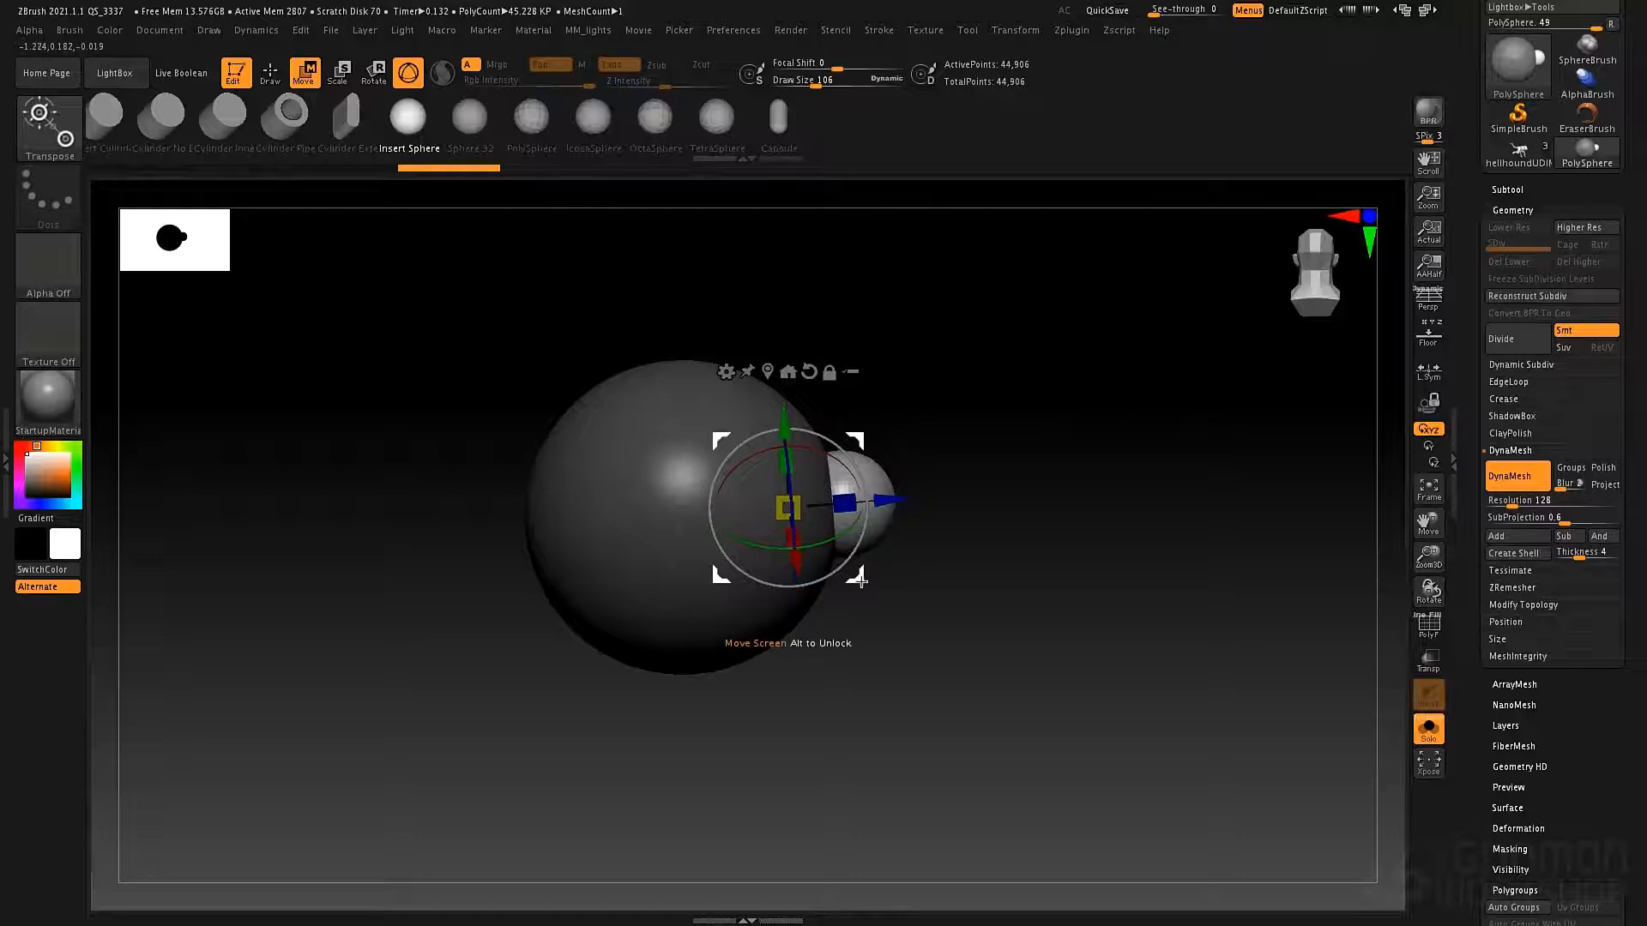
- Duplicate the small sphere three times around the upper edge of the large sphere, and return to Draw mode
left_click_drag(859, 582, 819, 488, "ctrl")
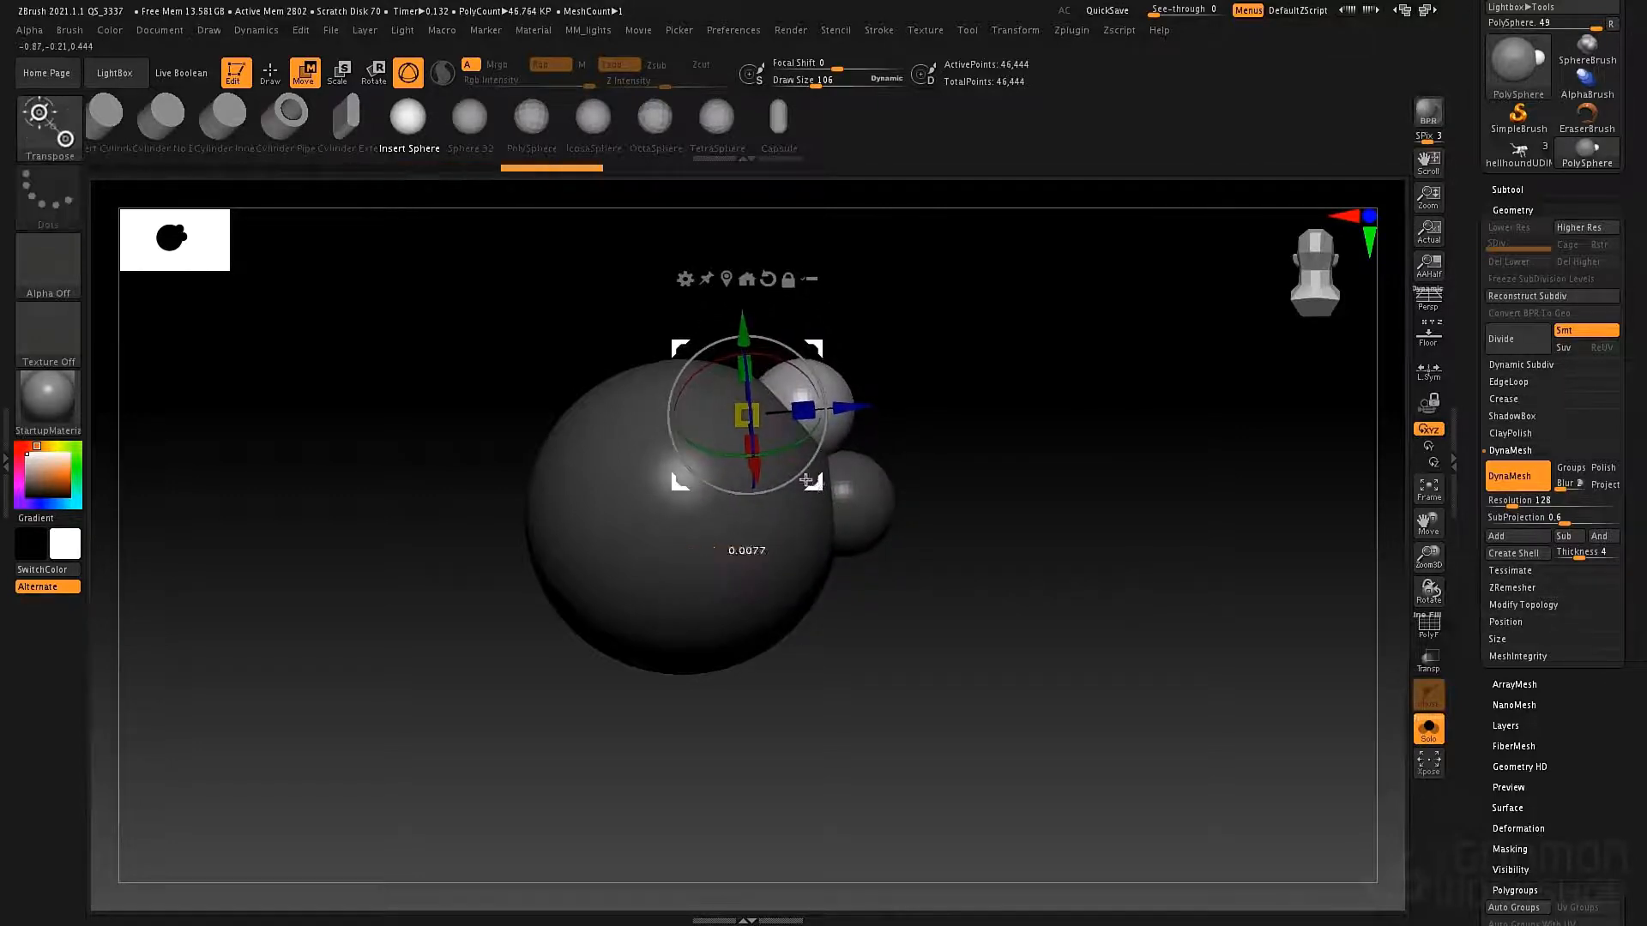
mouse_move(783, 480)
left_mouse_down("ctrl")
mouse_move(674, 423)
mouse_move(550, 431)
left_mouse_up("ctrl")
key("q")
left_click(1136, 486, "ctrl")
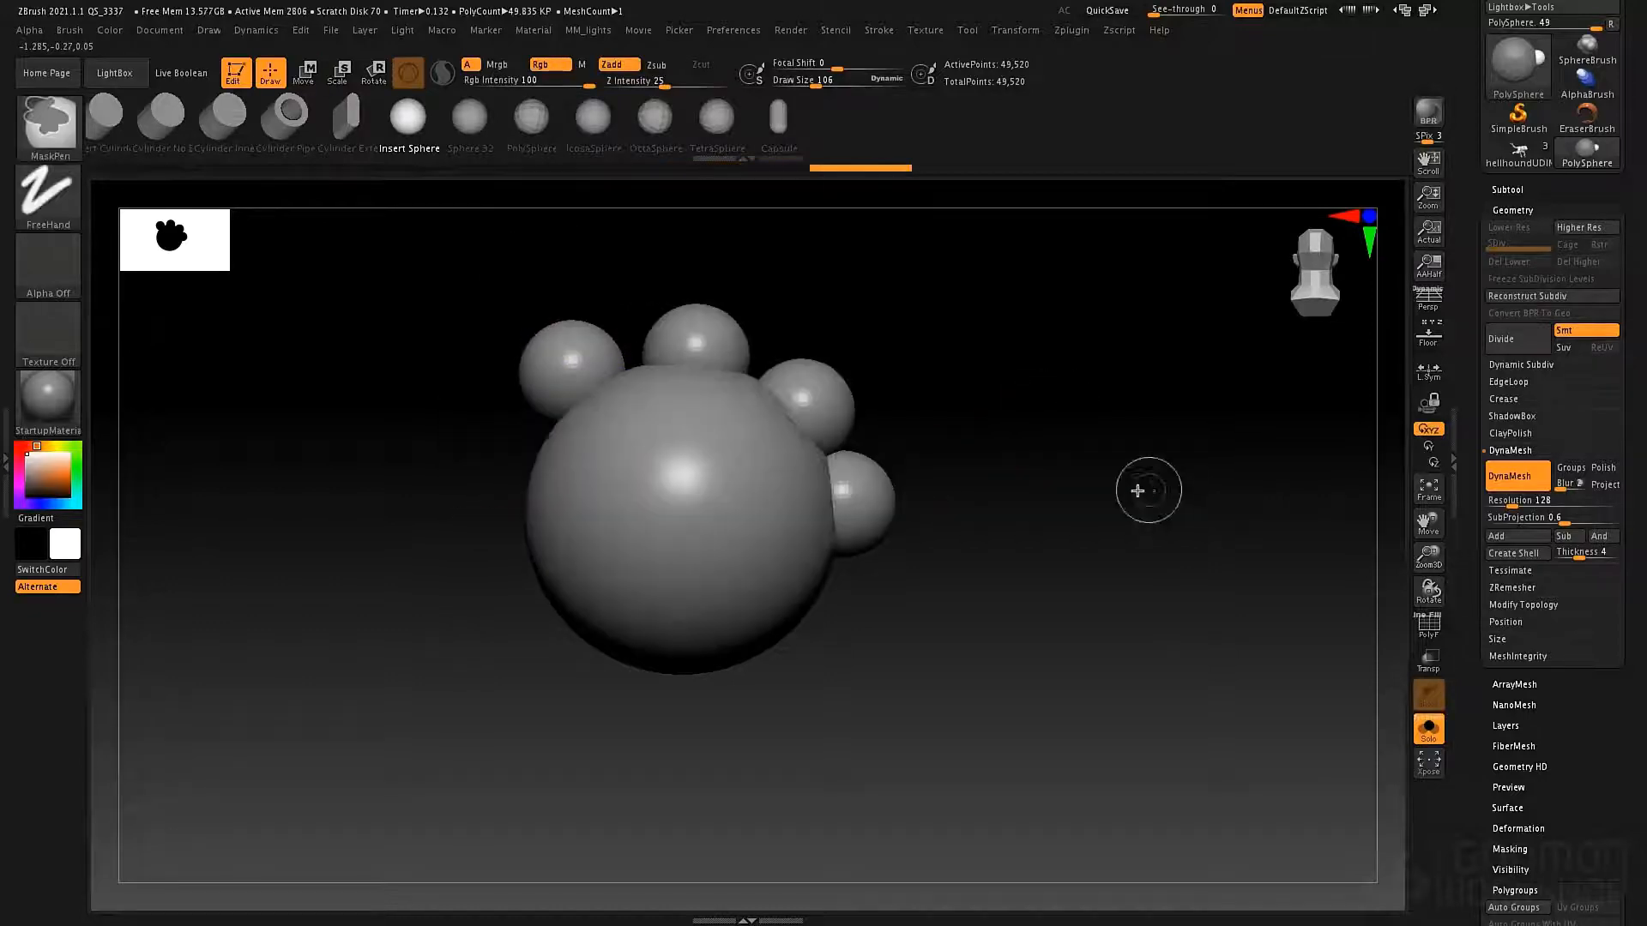
mouse_move(1136, 485)
left_mouse_down()
mouse_move(1022, 489)
mouse_move(1110, 485)
left_mouse_up()
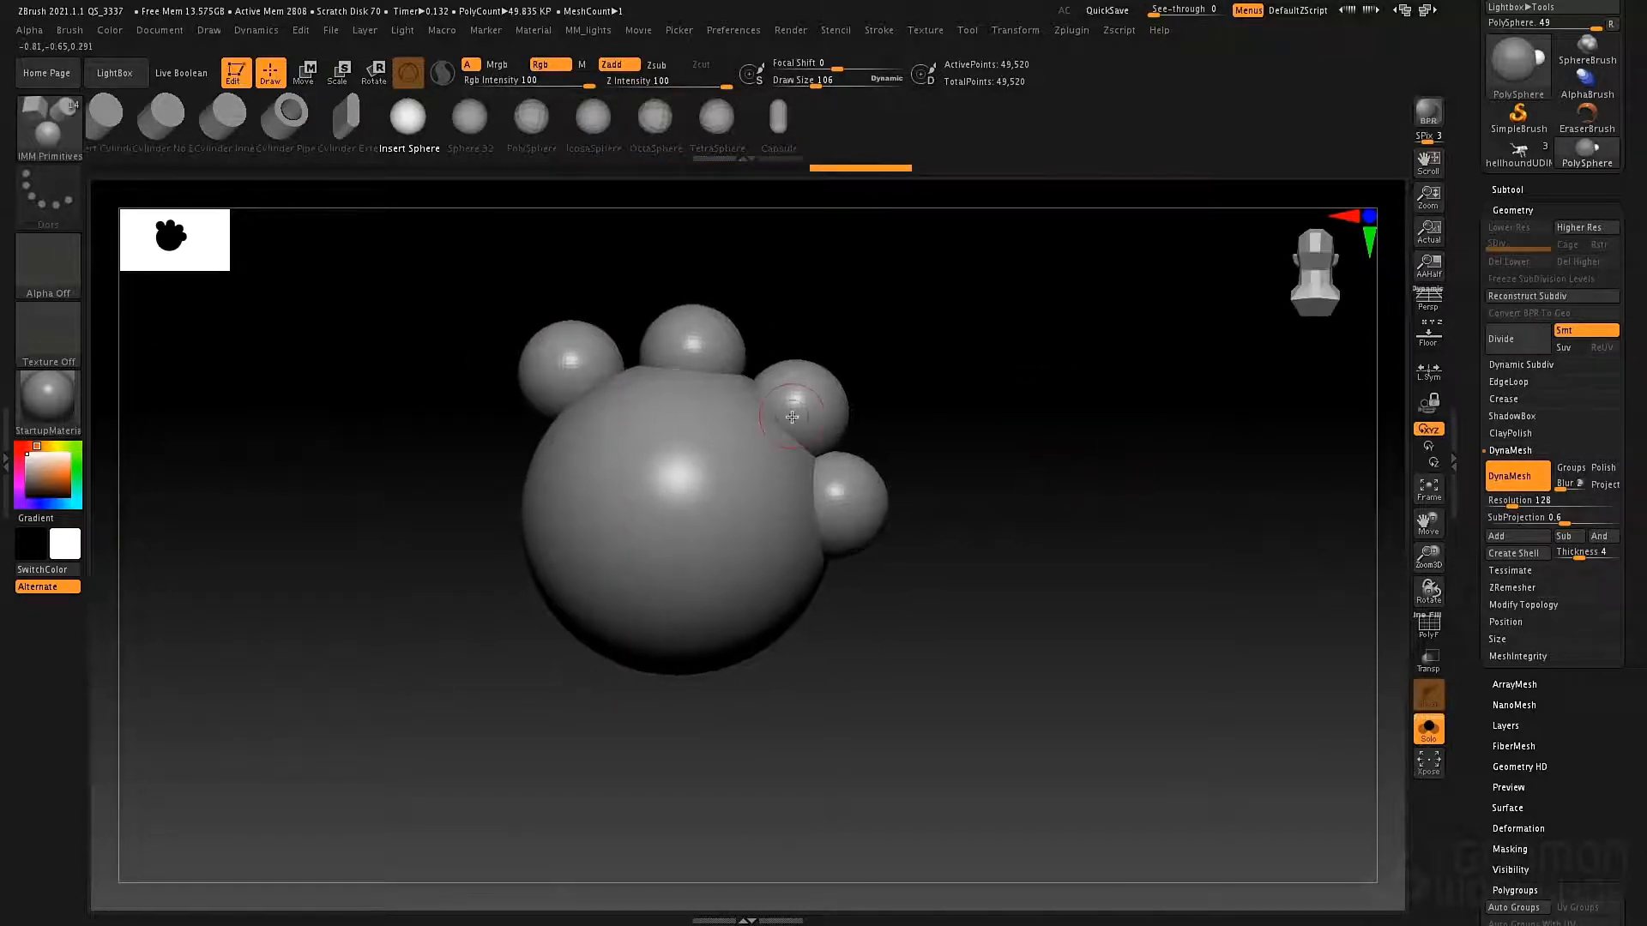
- Isolate the large sphere, display the polyframe, then restore full visibility and clear the mask
left_click(713, 421, "ctrl+shift")
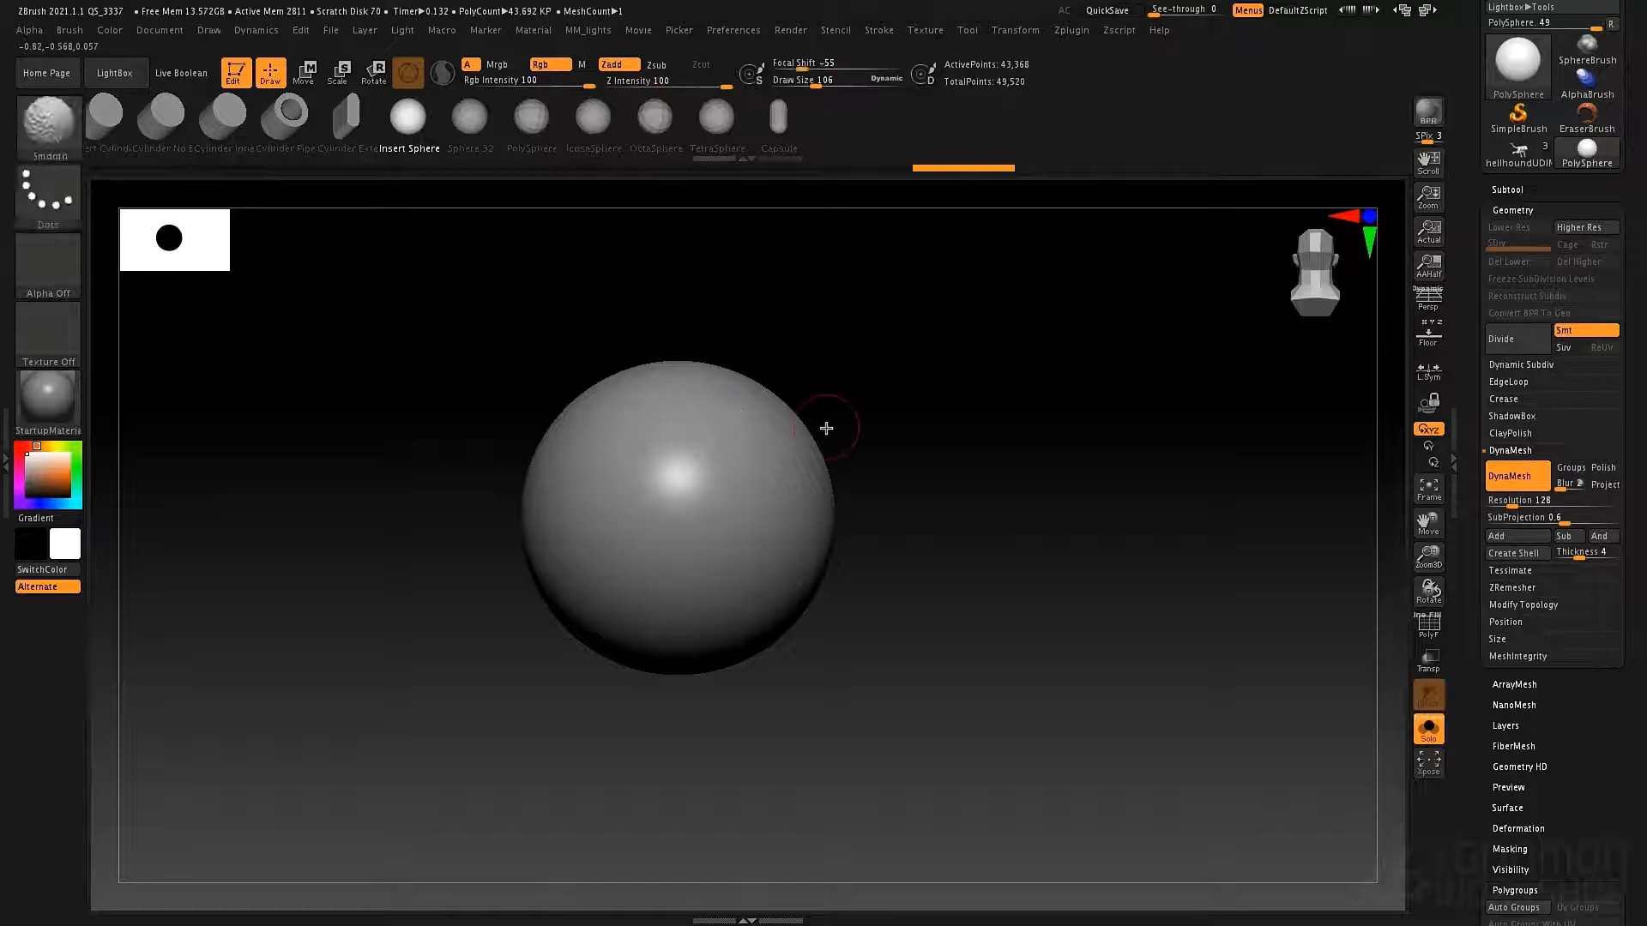
key("shift+f")
left_click(1007, 442, "ctrl+shift")
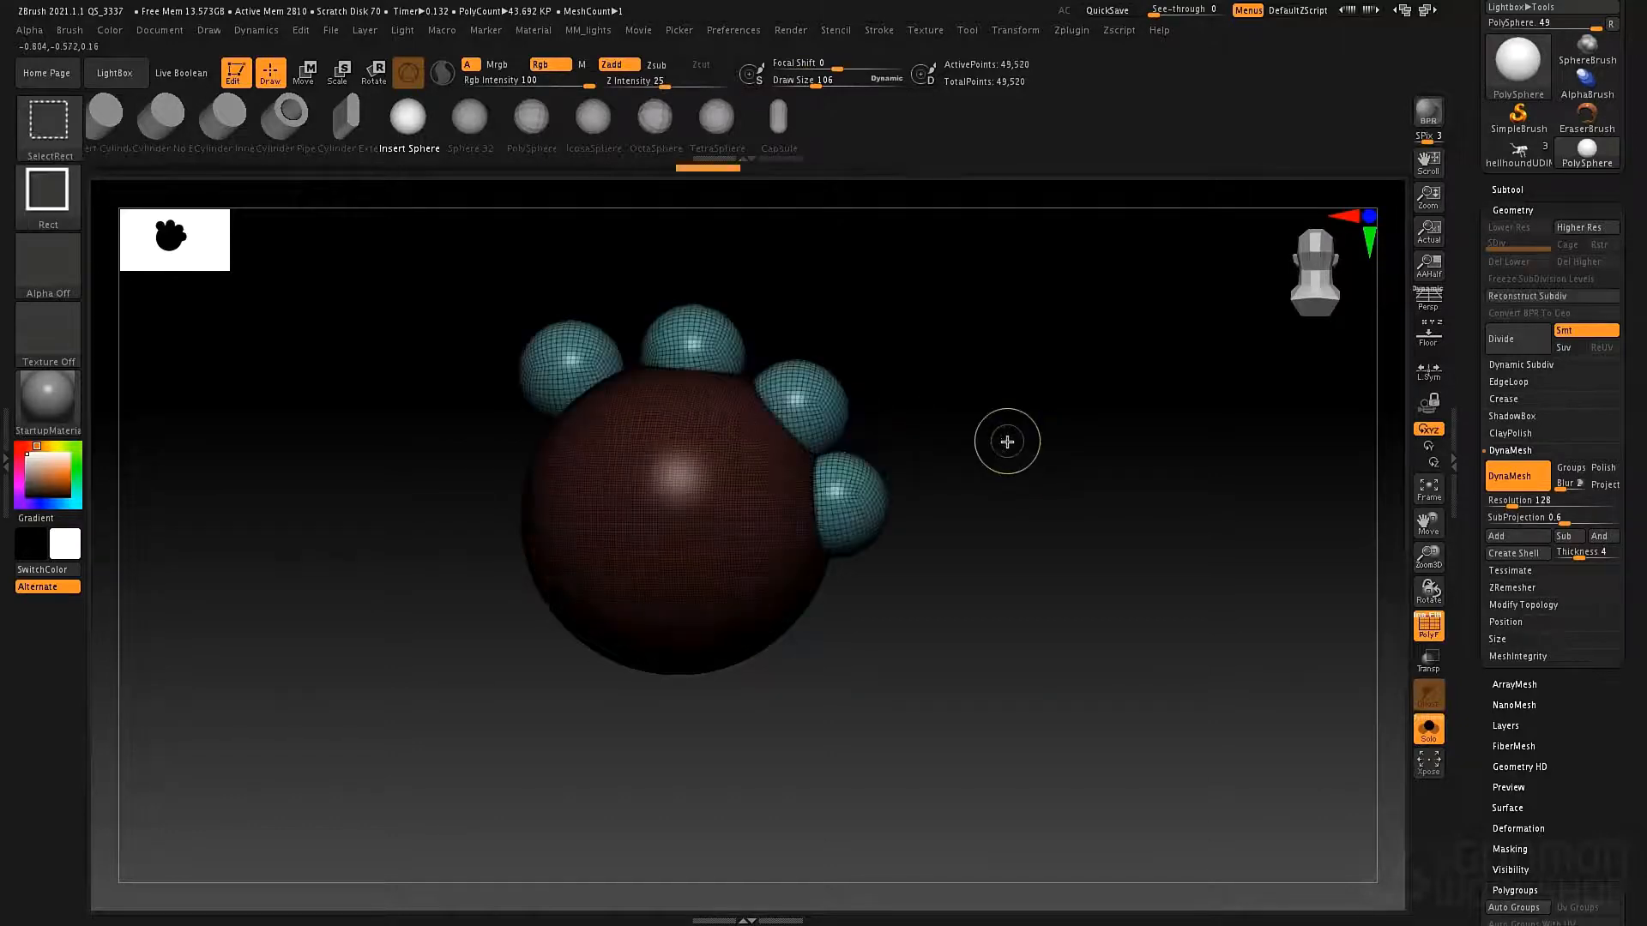
left_click_drag(1011, 429, 975, 466, "ctrl")
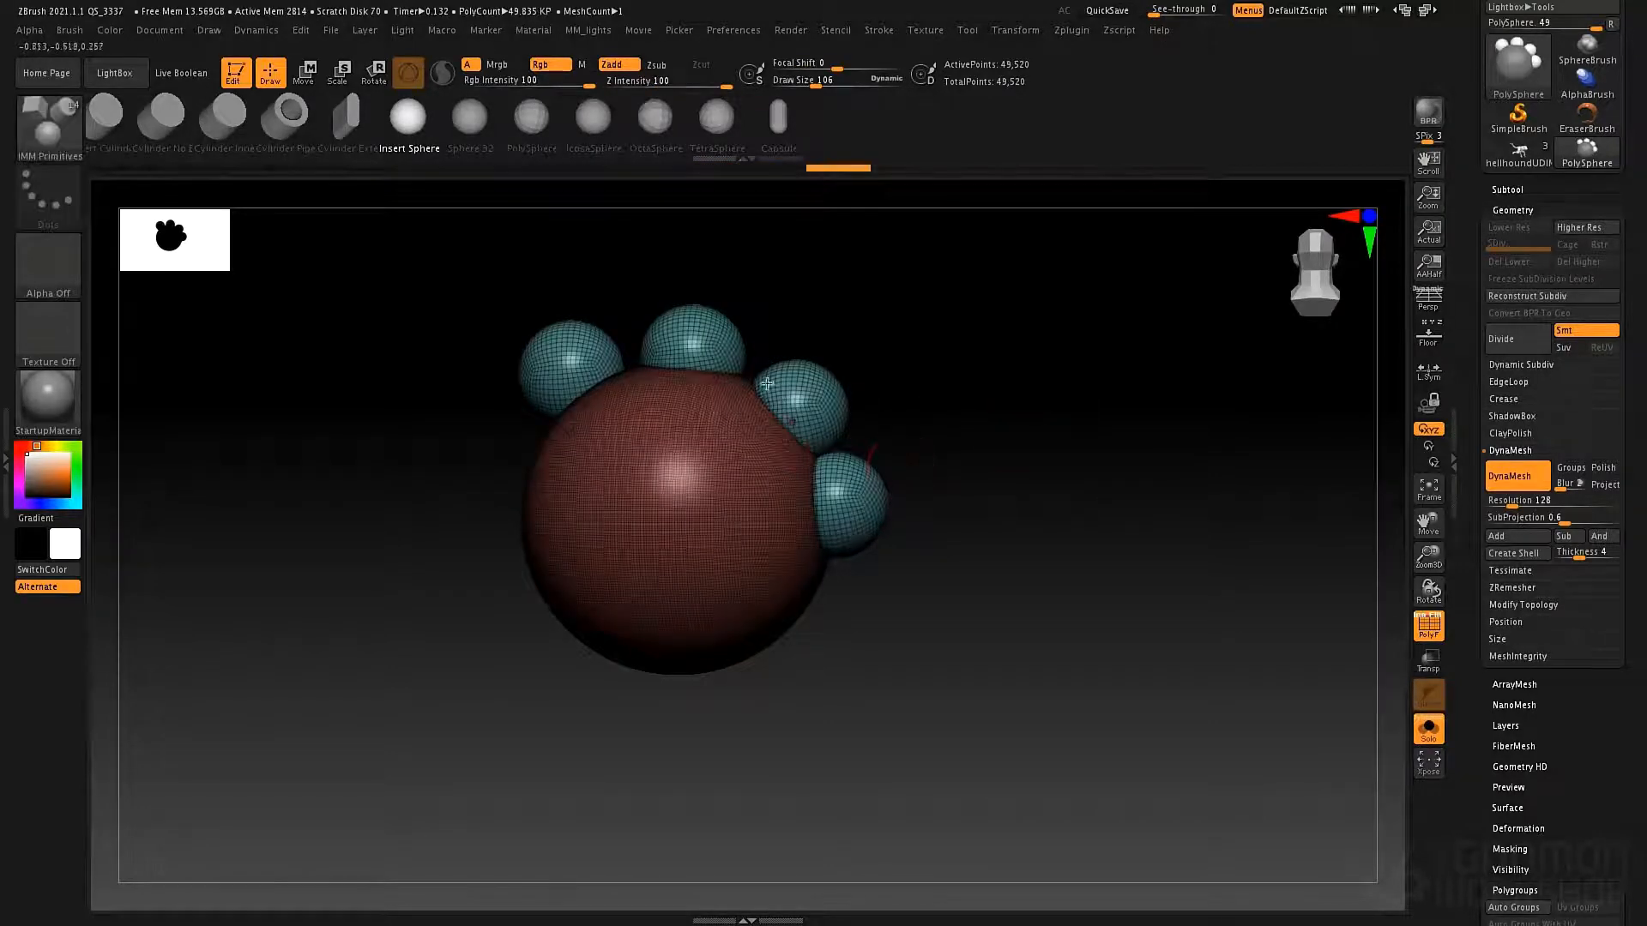
- Isolate the four small spheres, assign them with Group As Dynamesh Sub, and unhide the whole mesh
left_click(673, 445, "ctrl+shift")
left_click(995, 492, "ctrl+shift")
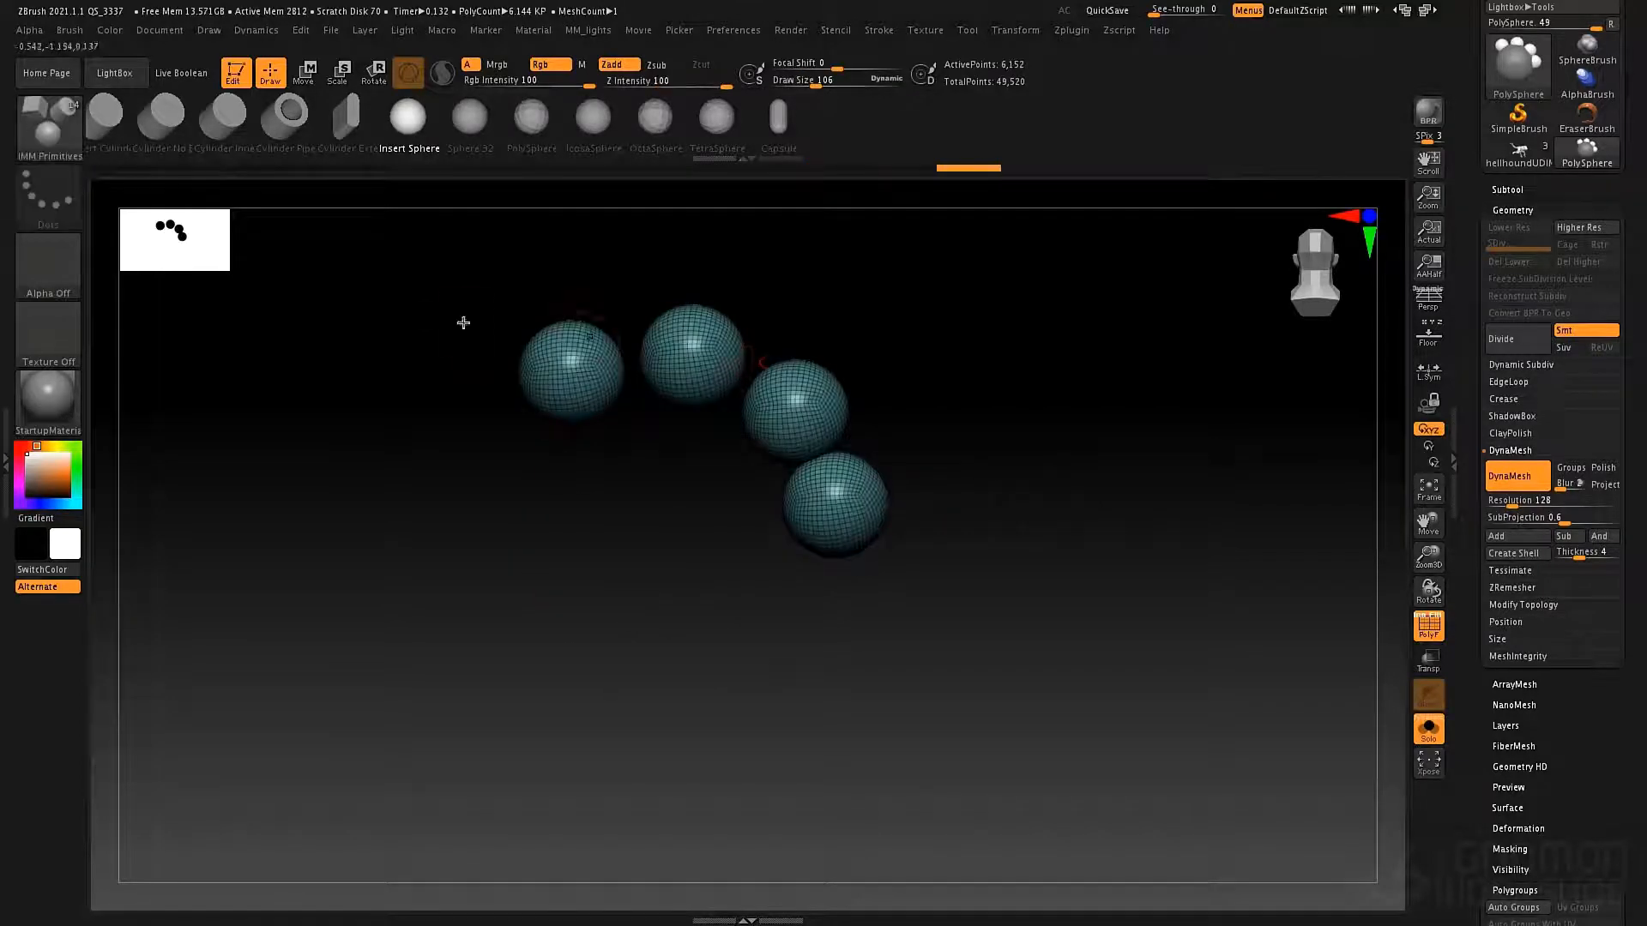
left_click_drag(1464, 546, 1463, 462)
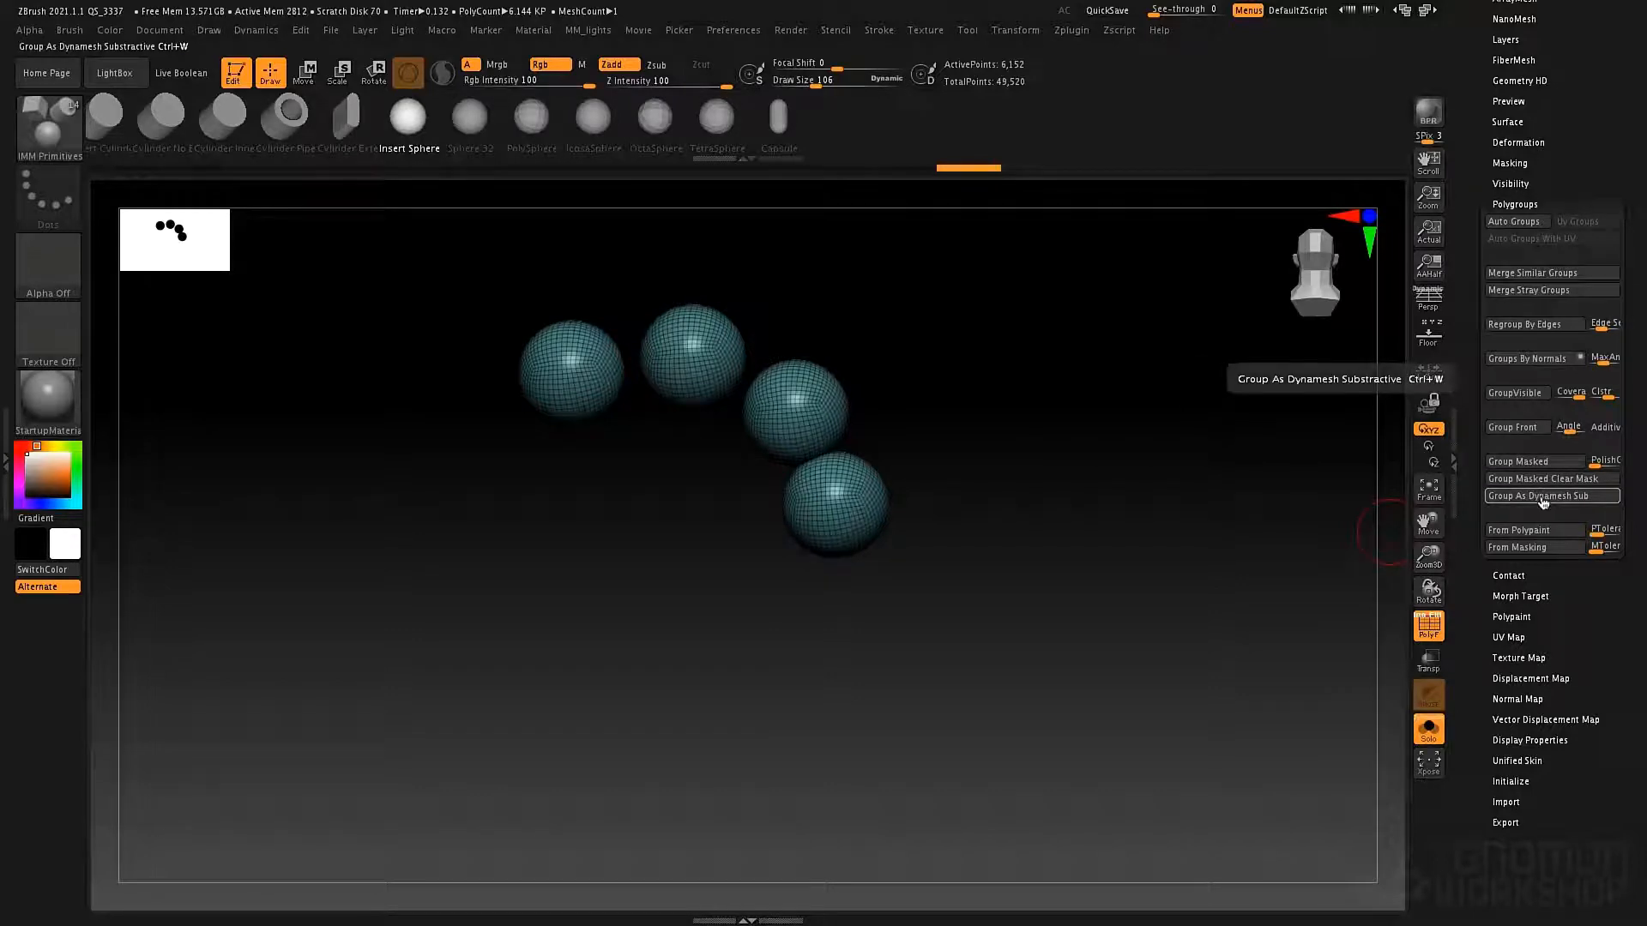
left_click(1543, 502)
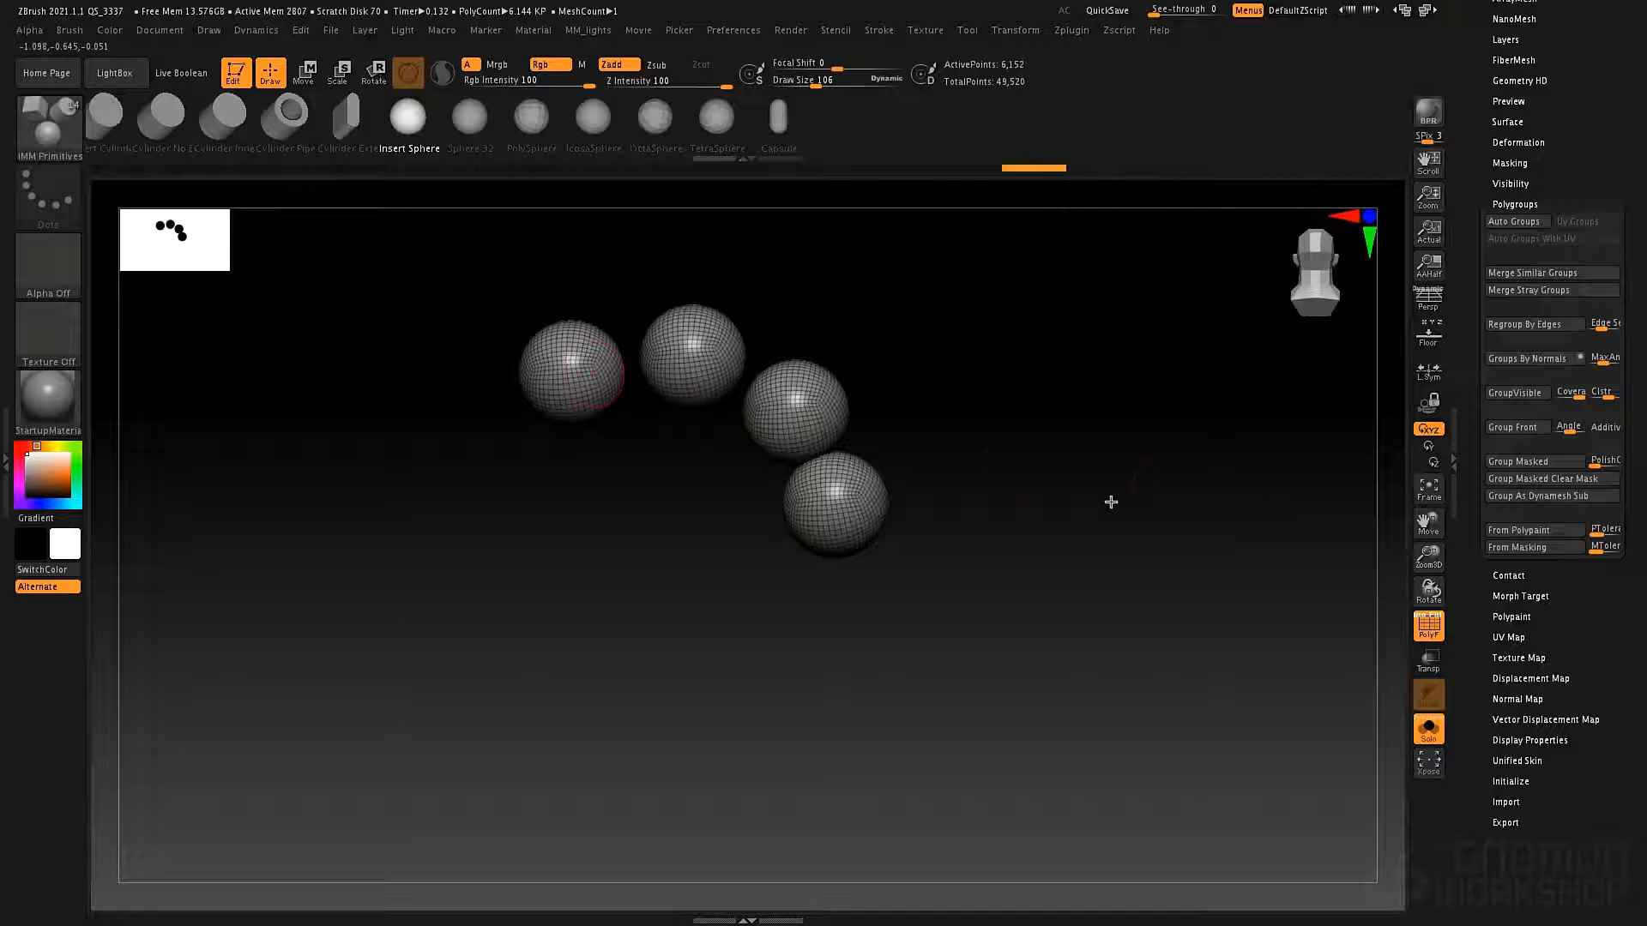
left_click(1165, 488, "ctrl+shift")
- Update the DynaMesh so the four small spheres are subtracted from the large one
left_click(1489, 293)
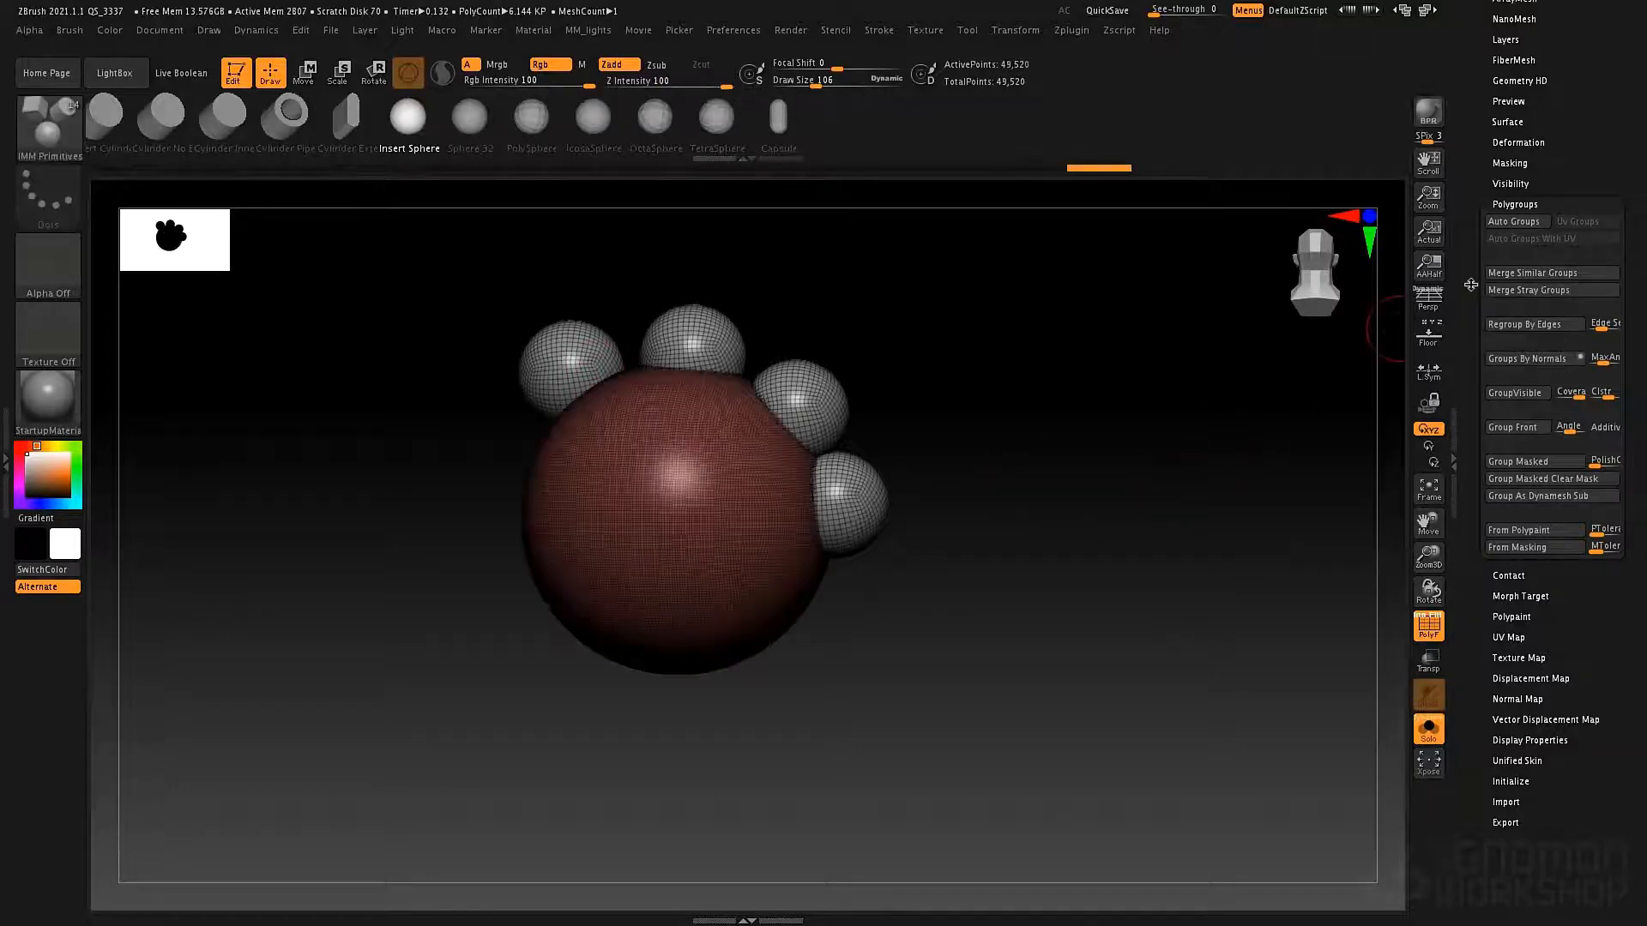
left_click_drag(1471, 284, 1459, 438)
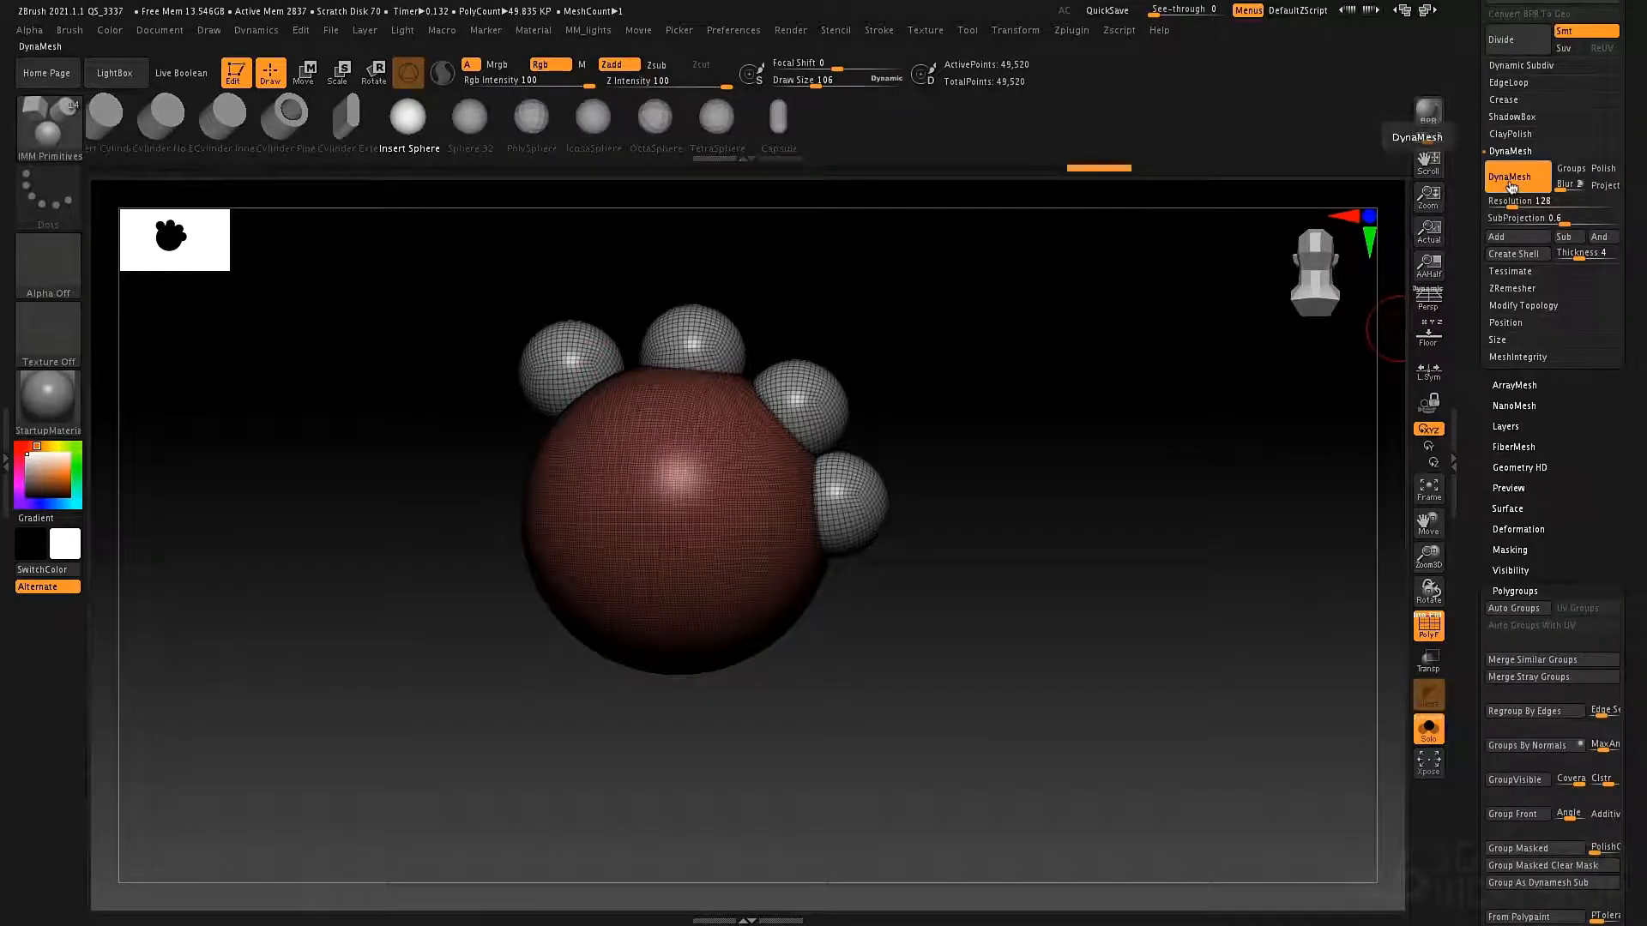
left_click_drag(964, 411, 1031, 497, "ctrl")
- Hide the polyframe, set the draw size to 140, and reframe the carved sphere from the front
left_click_drag(1470, 530, 1495, 359)
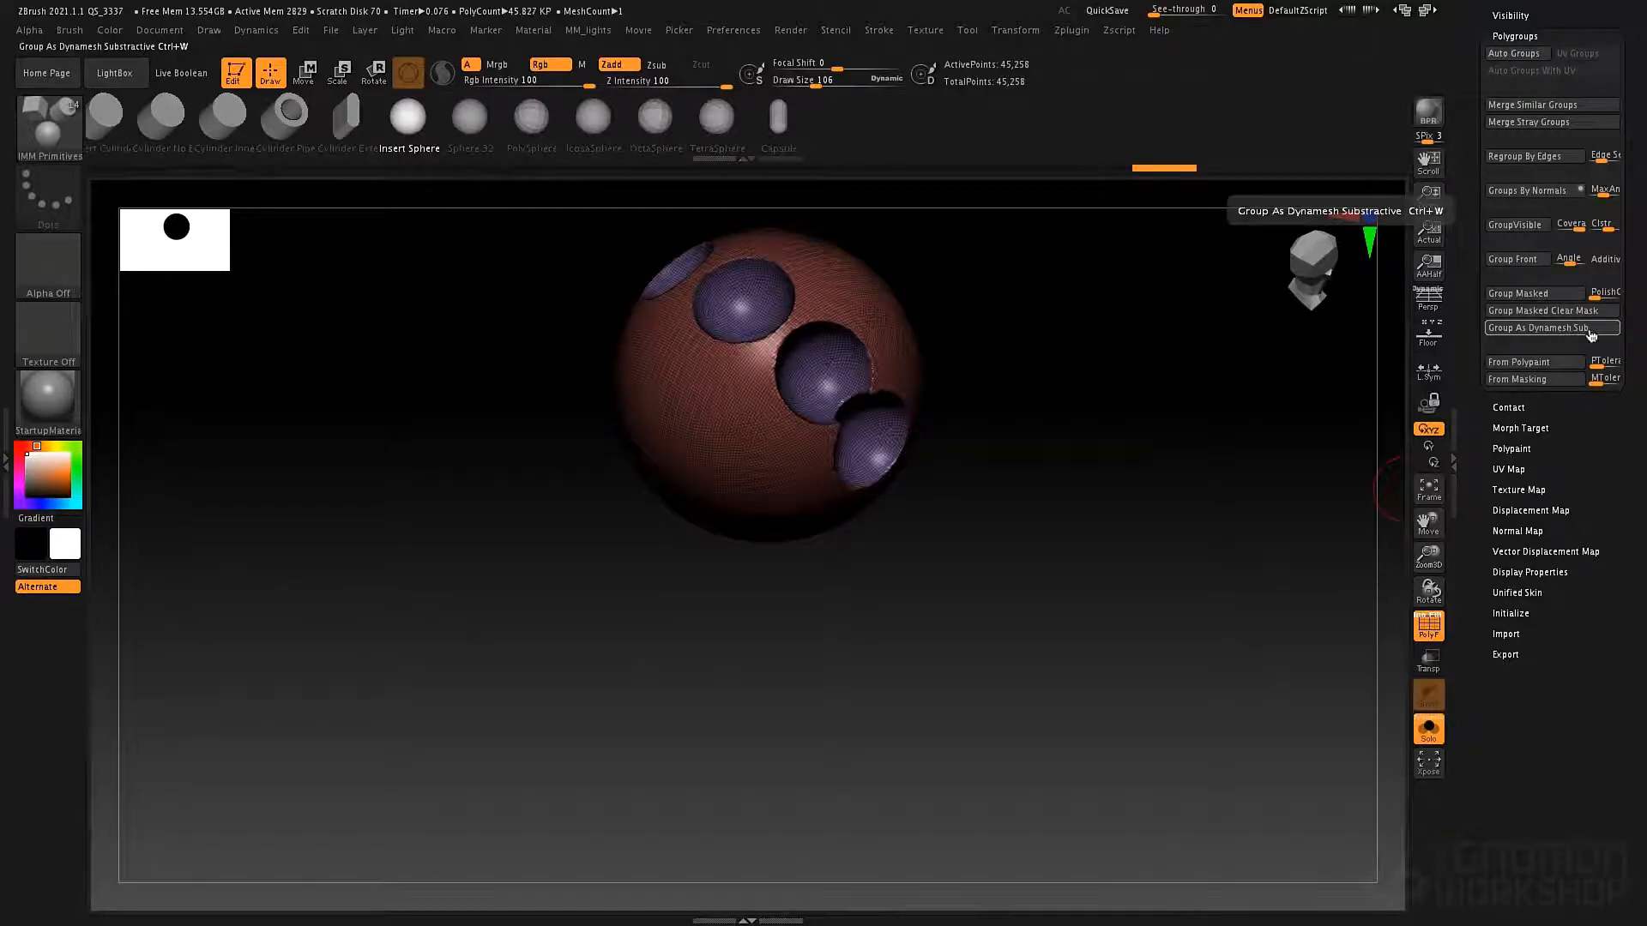
left_click(1525, 367)
mouse_move(1150, 393)
left_mouse_down()
mouse_move(1132, 444)
mouse_move(1144, 394)
left_mouse_up()
key("shift+f")
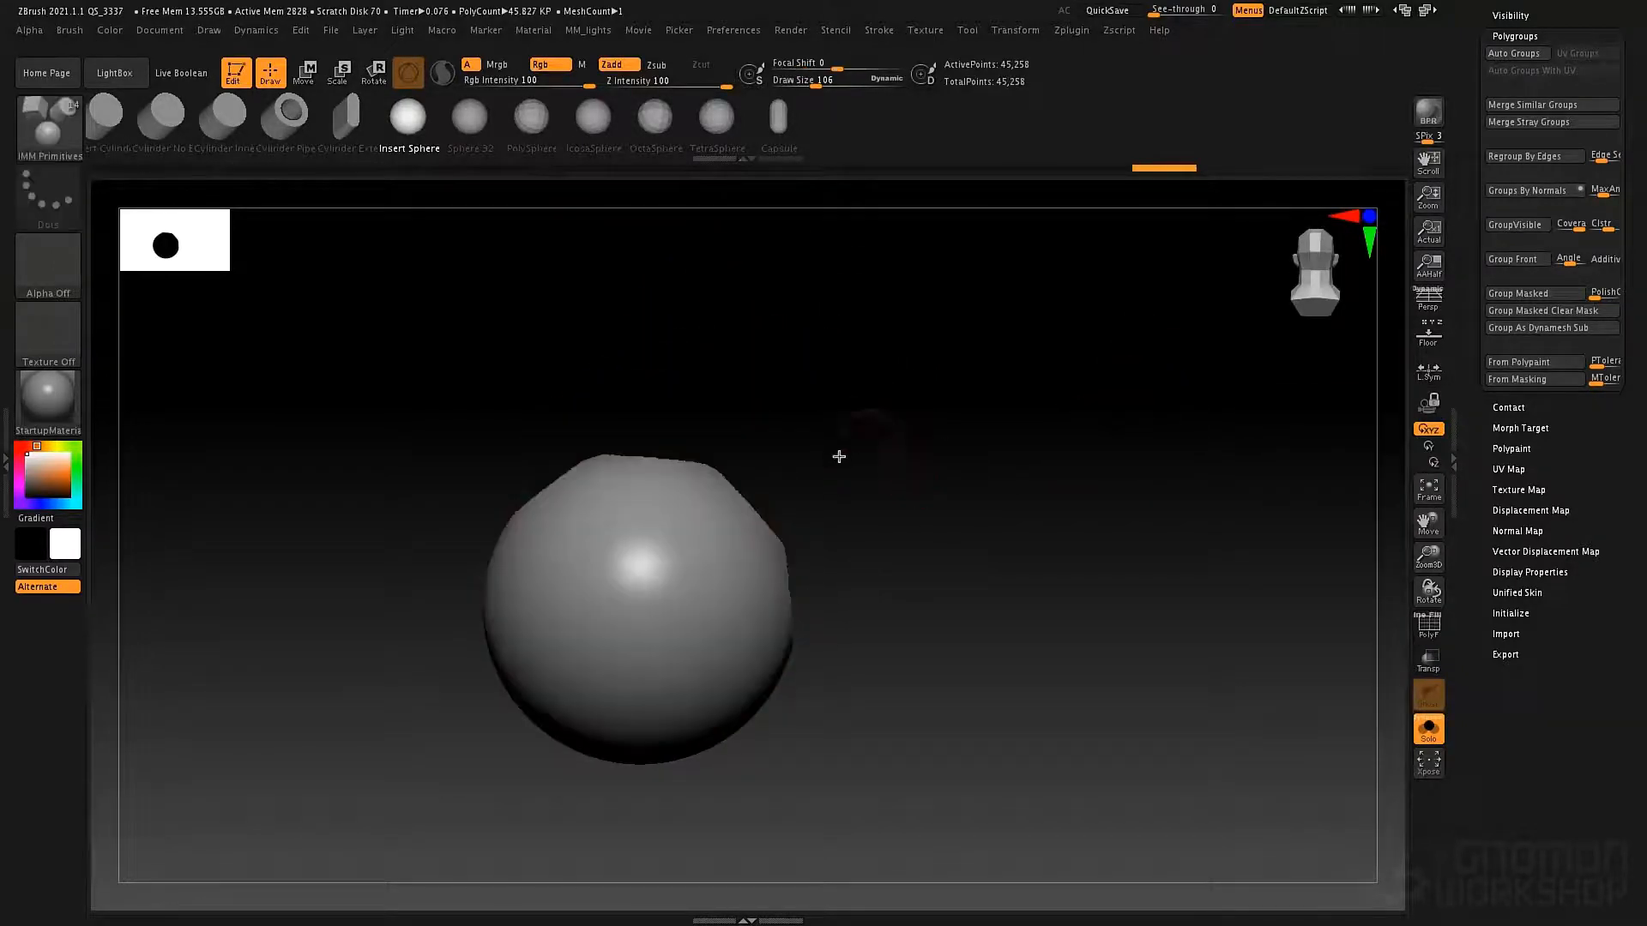
key("space")
left_click_drag(1029, 431, 1122, 380, "alt")
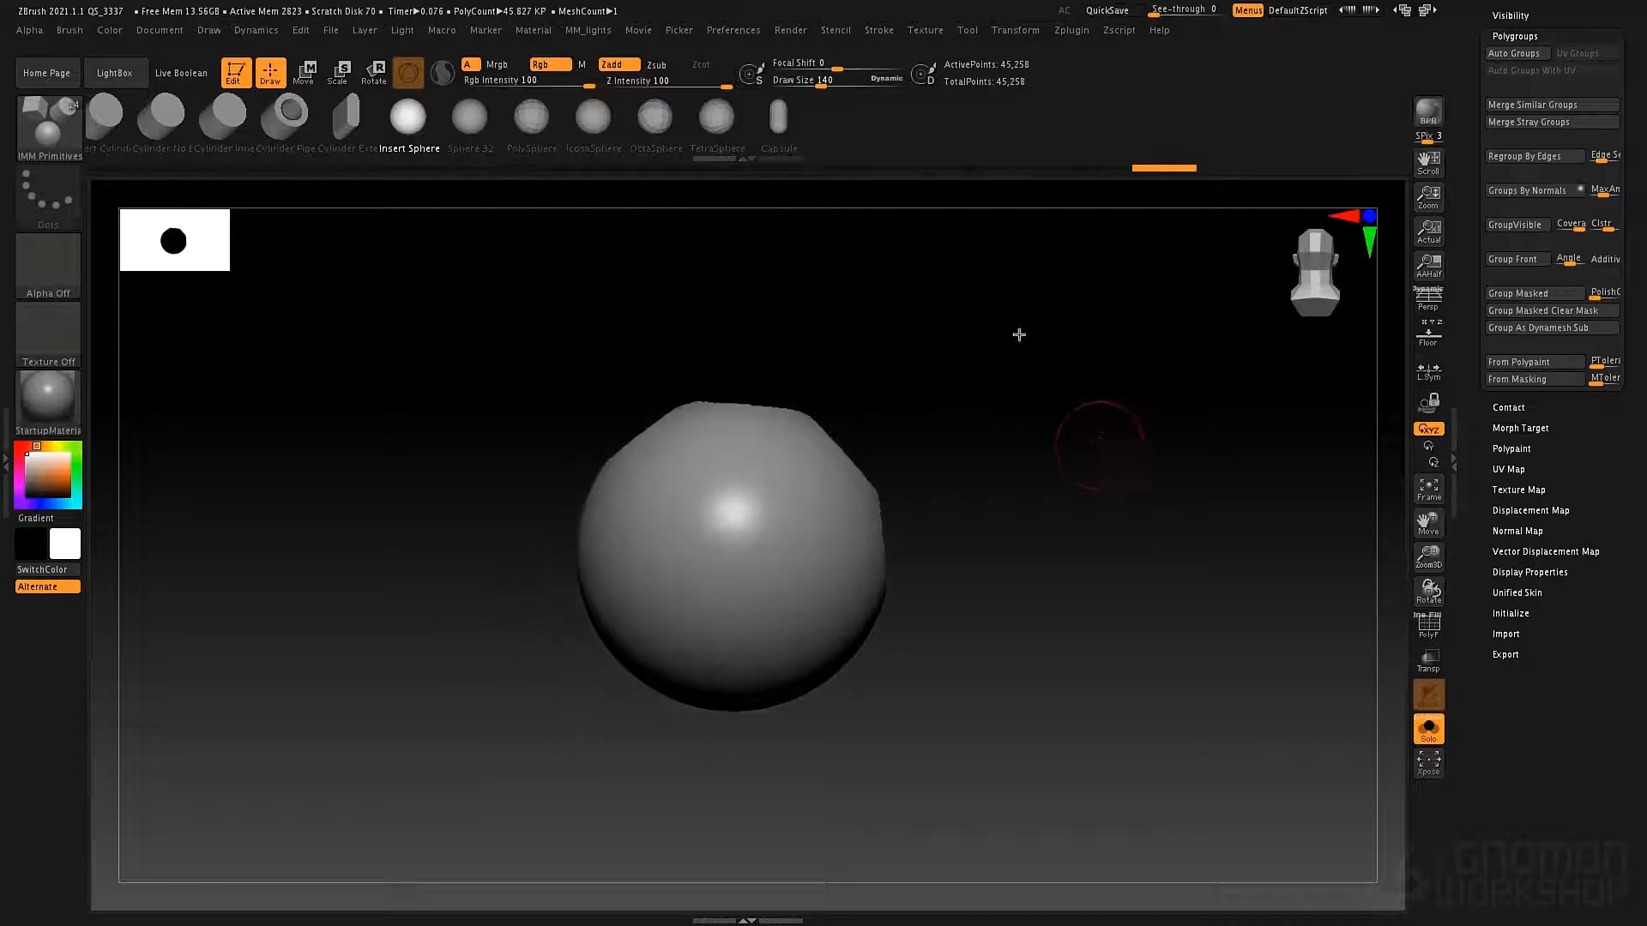
- Choose the Standard brush with the DragRect stroke and Alpha 08
left_click(110, 30)
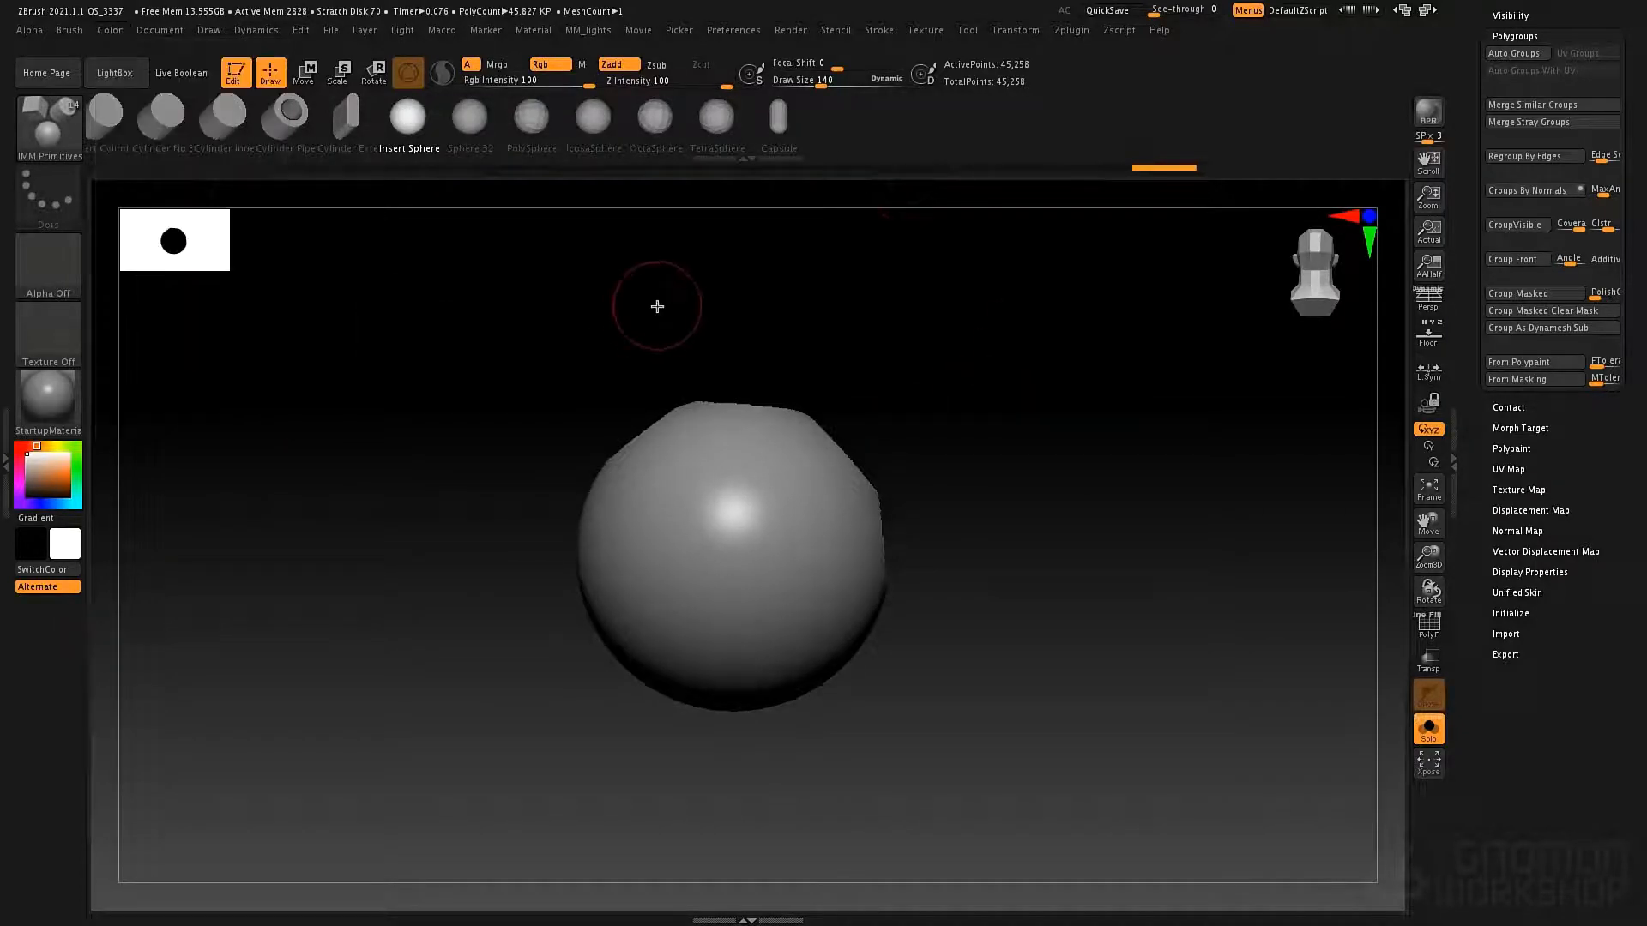
key("b")
key("s")
key("t")
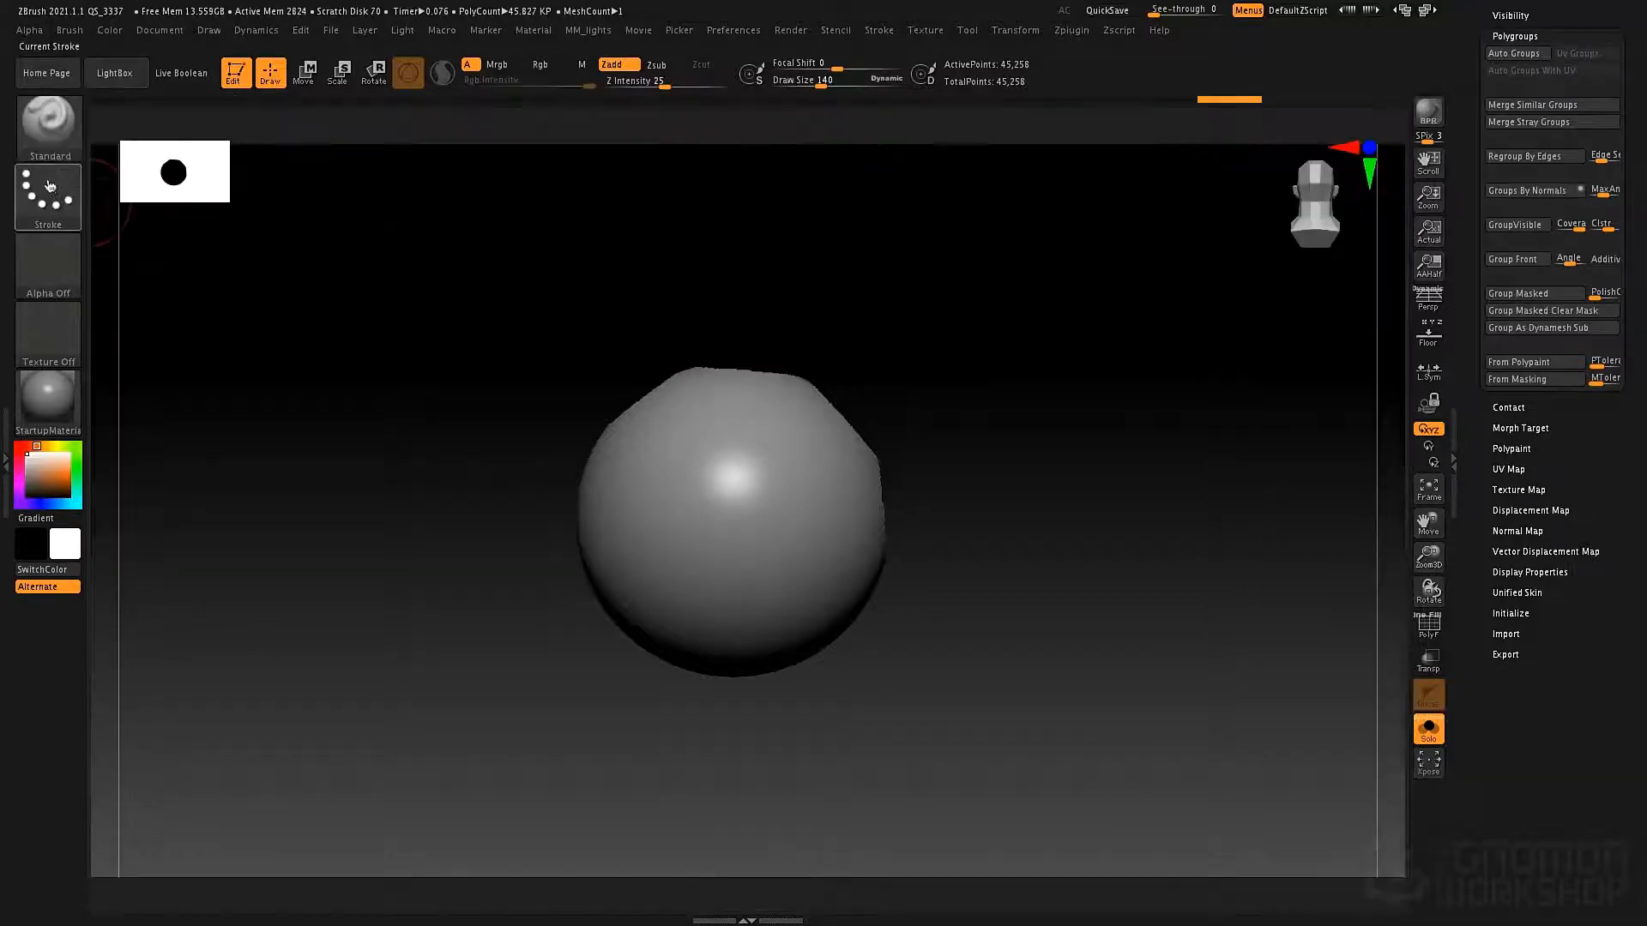
left_click(52, 193)
left_click(207, 214)
left_click(48, 266)
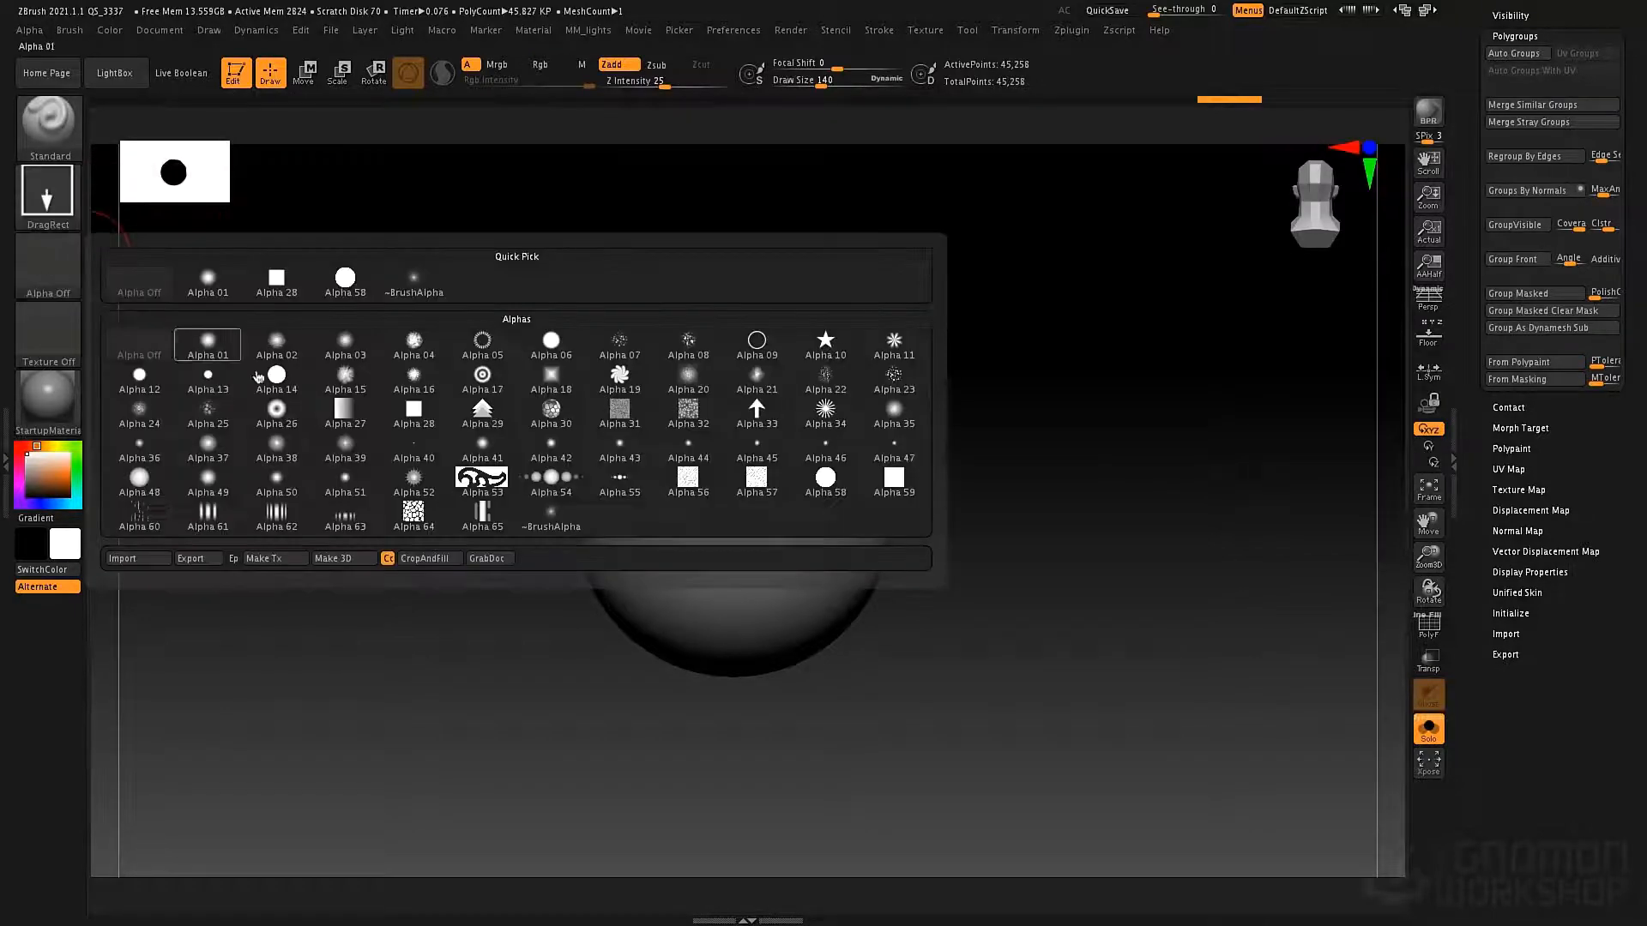
left_click(690, 345)
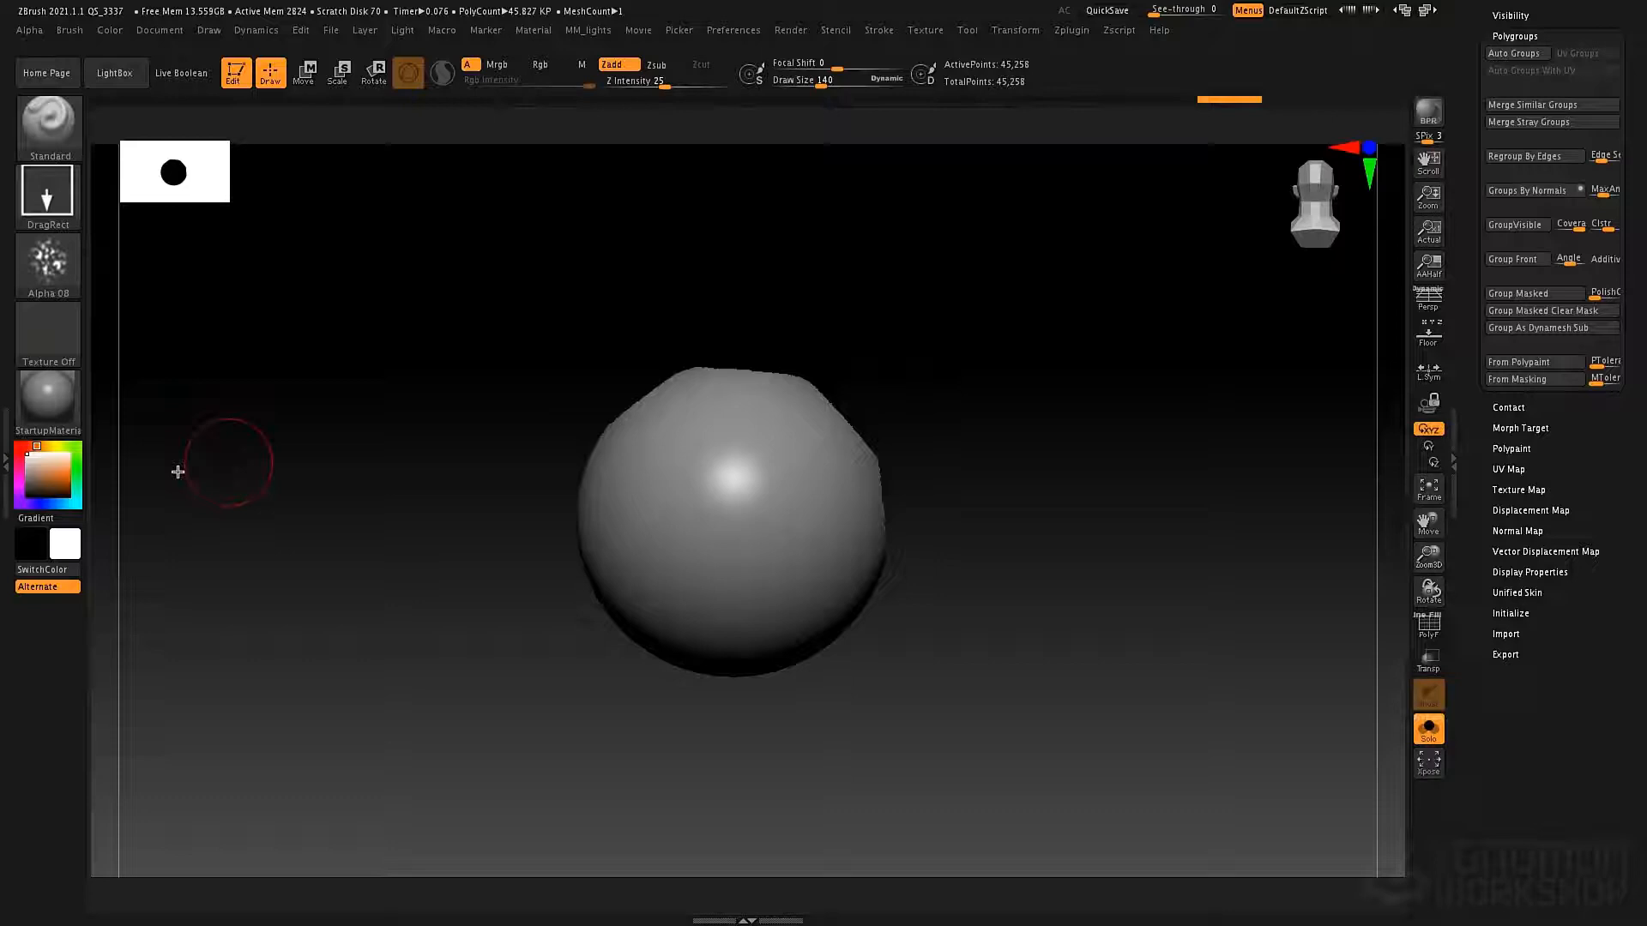
- Pick red as the paint color and set the brush to Rgb with Zadd off, undoing the sculpted test stamp
left_click(19, 447)
left_click(68, 480)
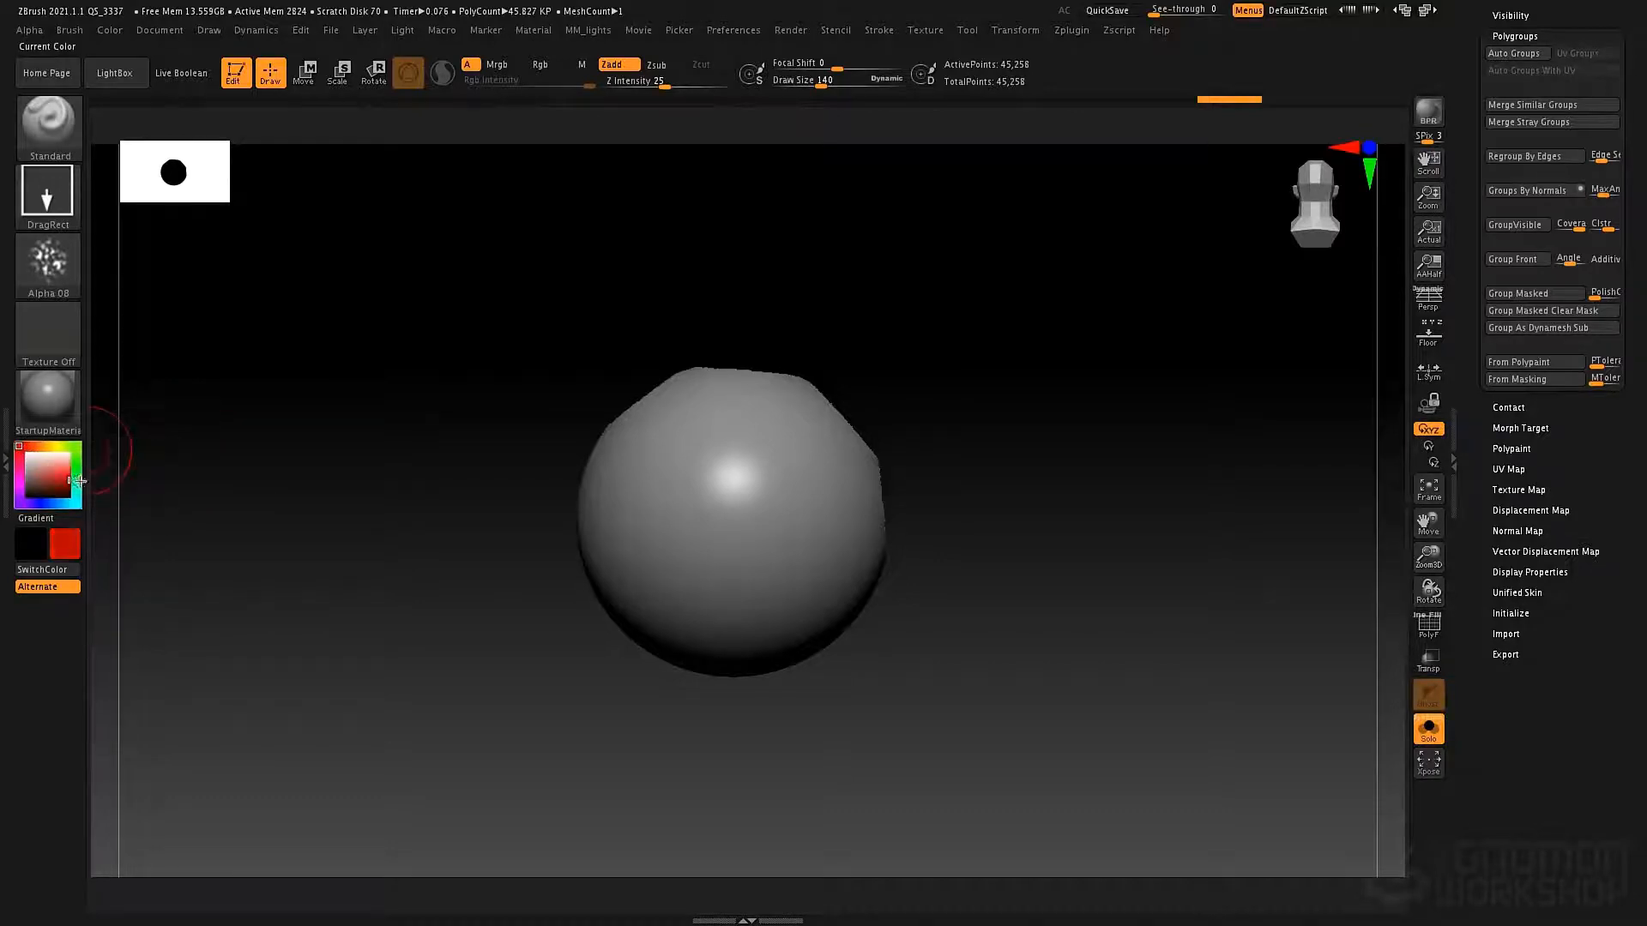
left_click_drag(664, 490, 690, 528)
key("ctrl+z")
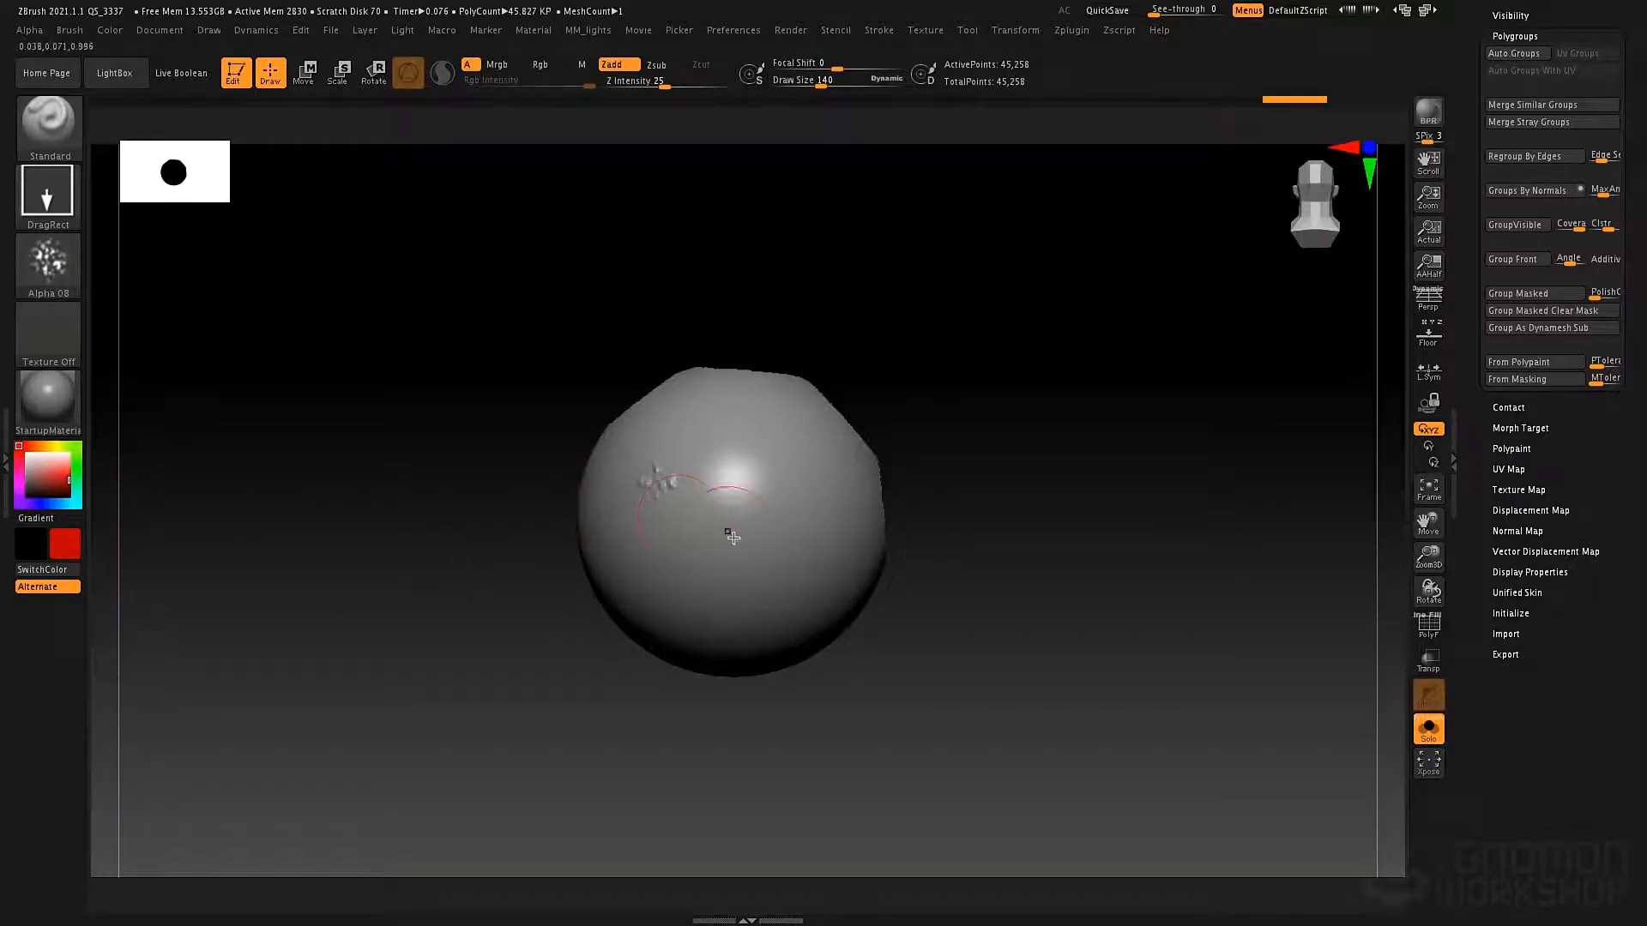
left_click(621, 70)
left_click(540, 65)
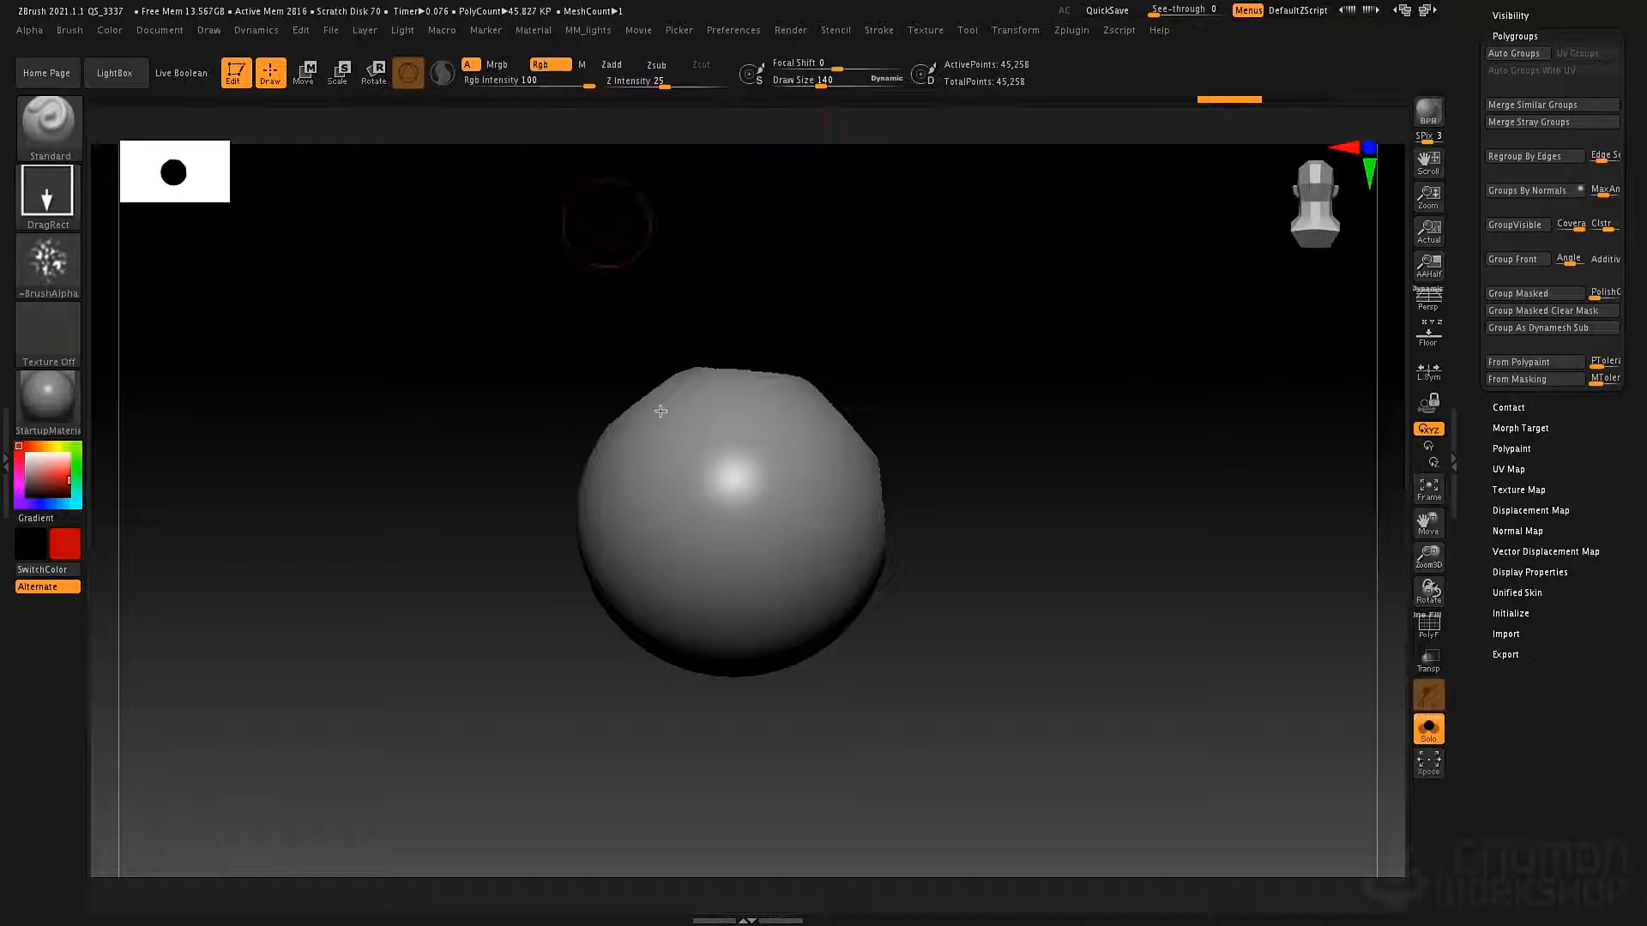
- Set the brush's focal shift to -100 and stamp the red alpha pattern across the front of the sphere
key("space")
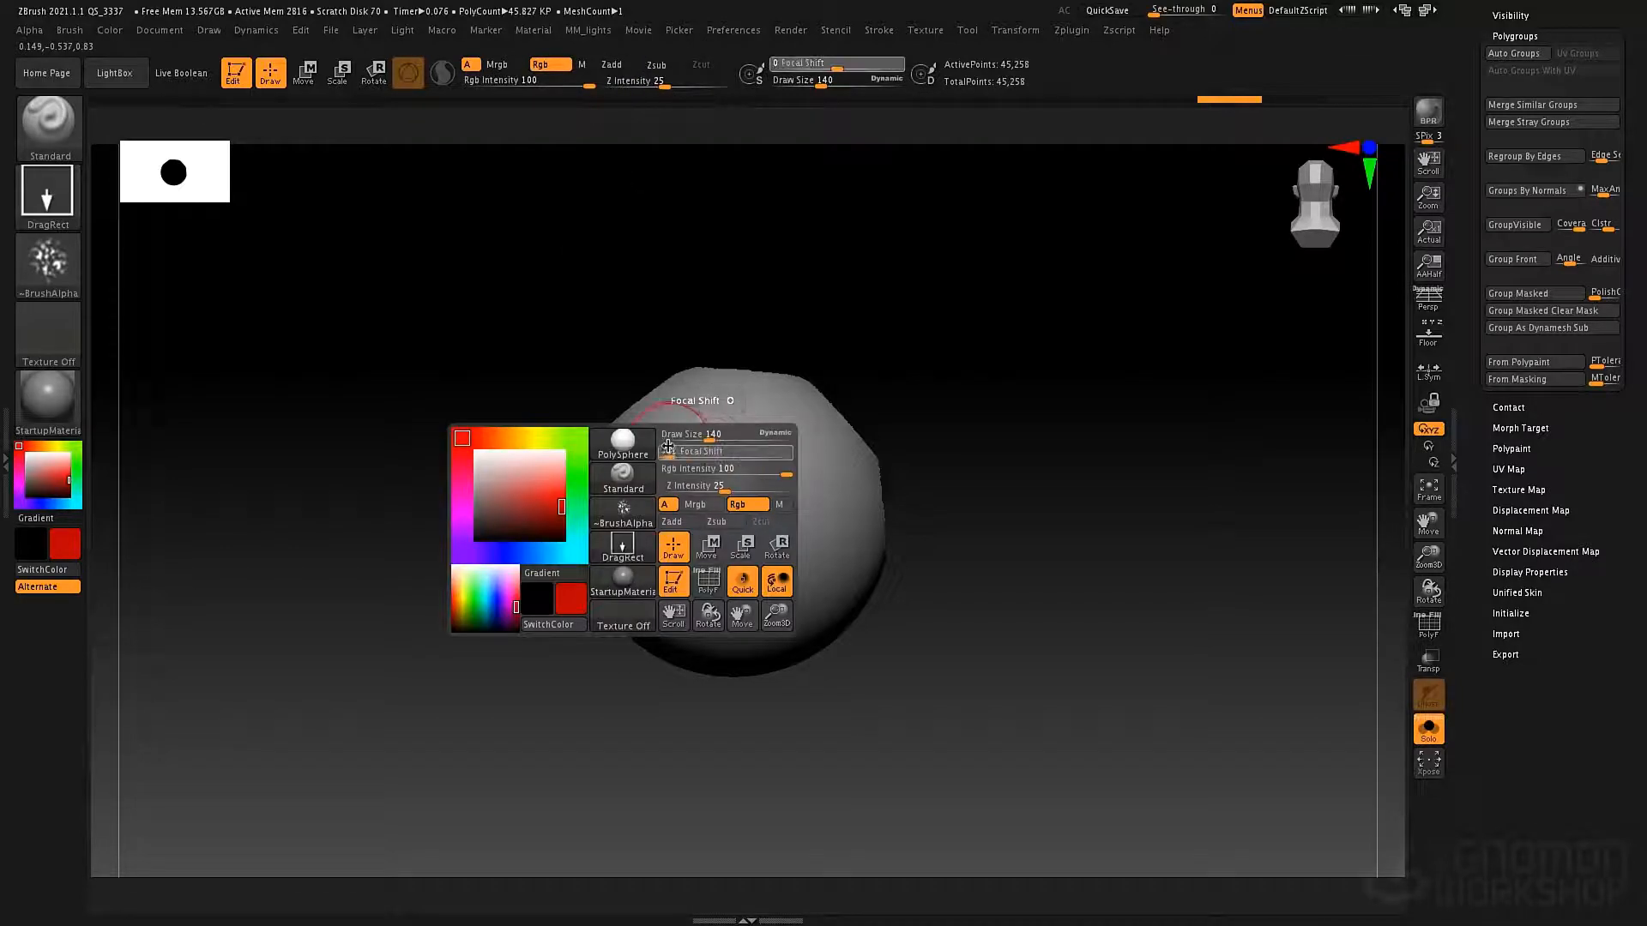
left_click_drag(664, 447, 668, 590)
left_click_drag(784, 493, 780, 630)
left_click_drag(736, 413, 777, 470)
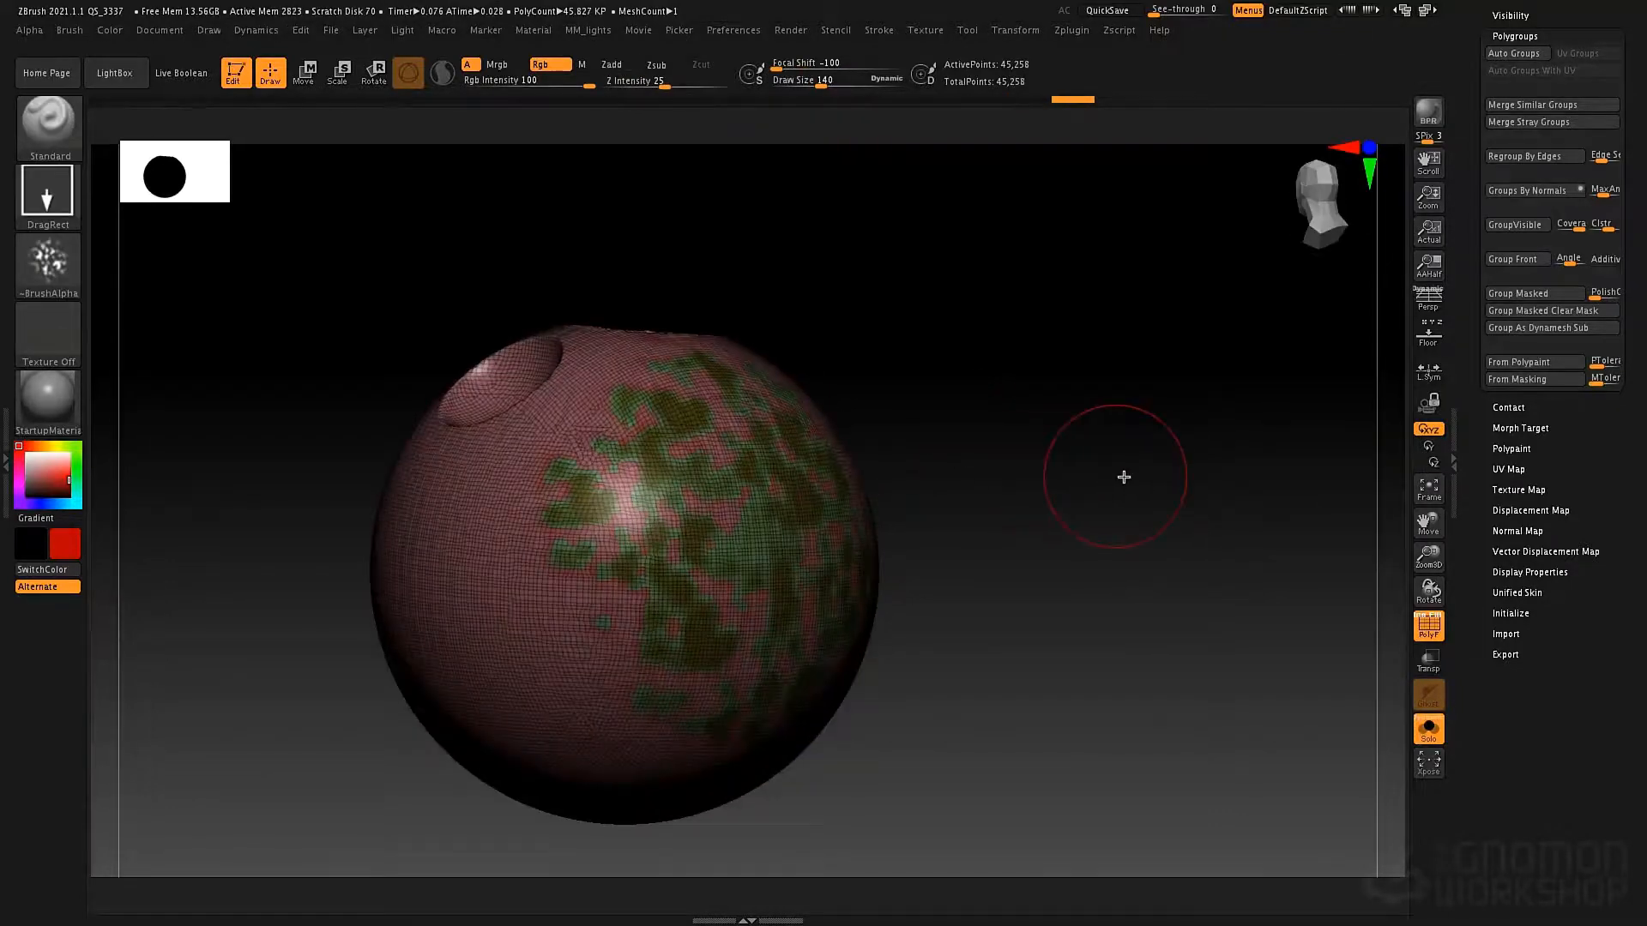
- Inspect the polygroups generated from the polypaint on the sphere's front, and undo that grouping
mouse_move(1124, 477)
left_mouse_down()
mouse_move(1061, 470)
mouse_move(1122, 449)
mouse_move(1103, 460)
left_mouse_up()
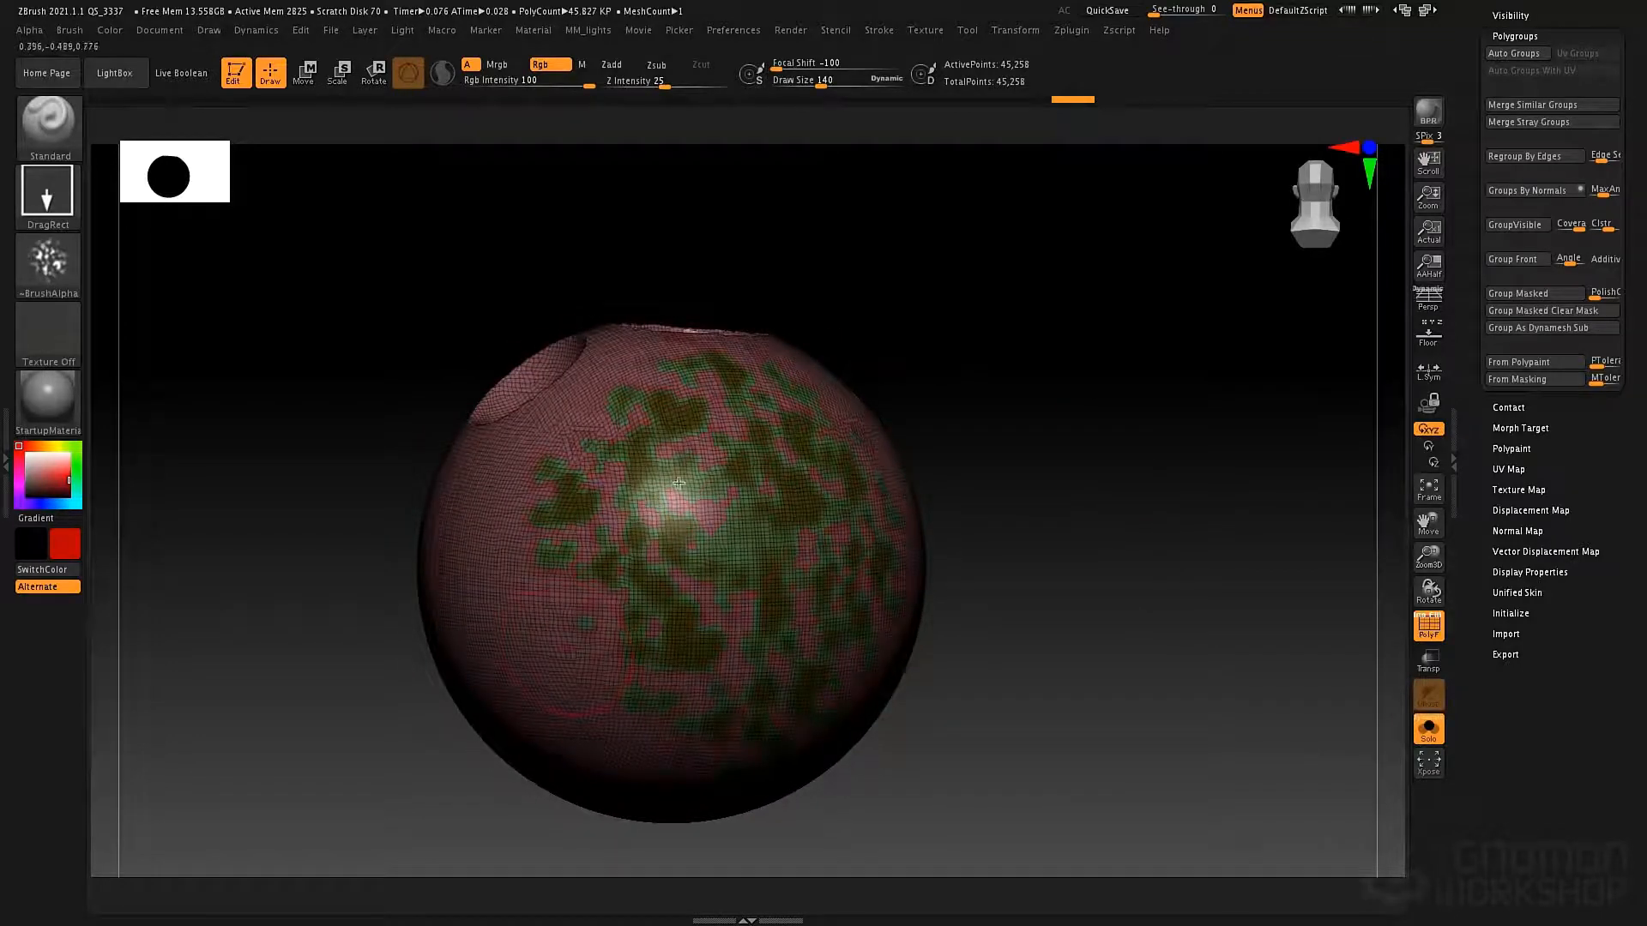
left_click_drag(1055, 489, 1066, 489)
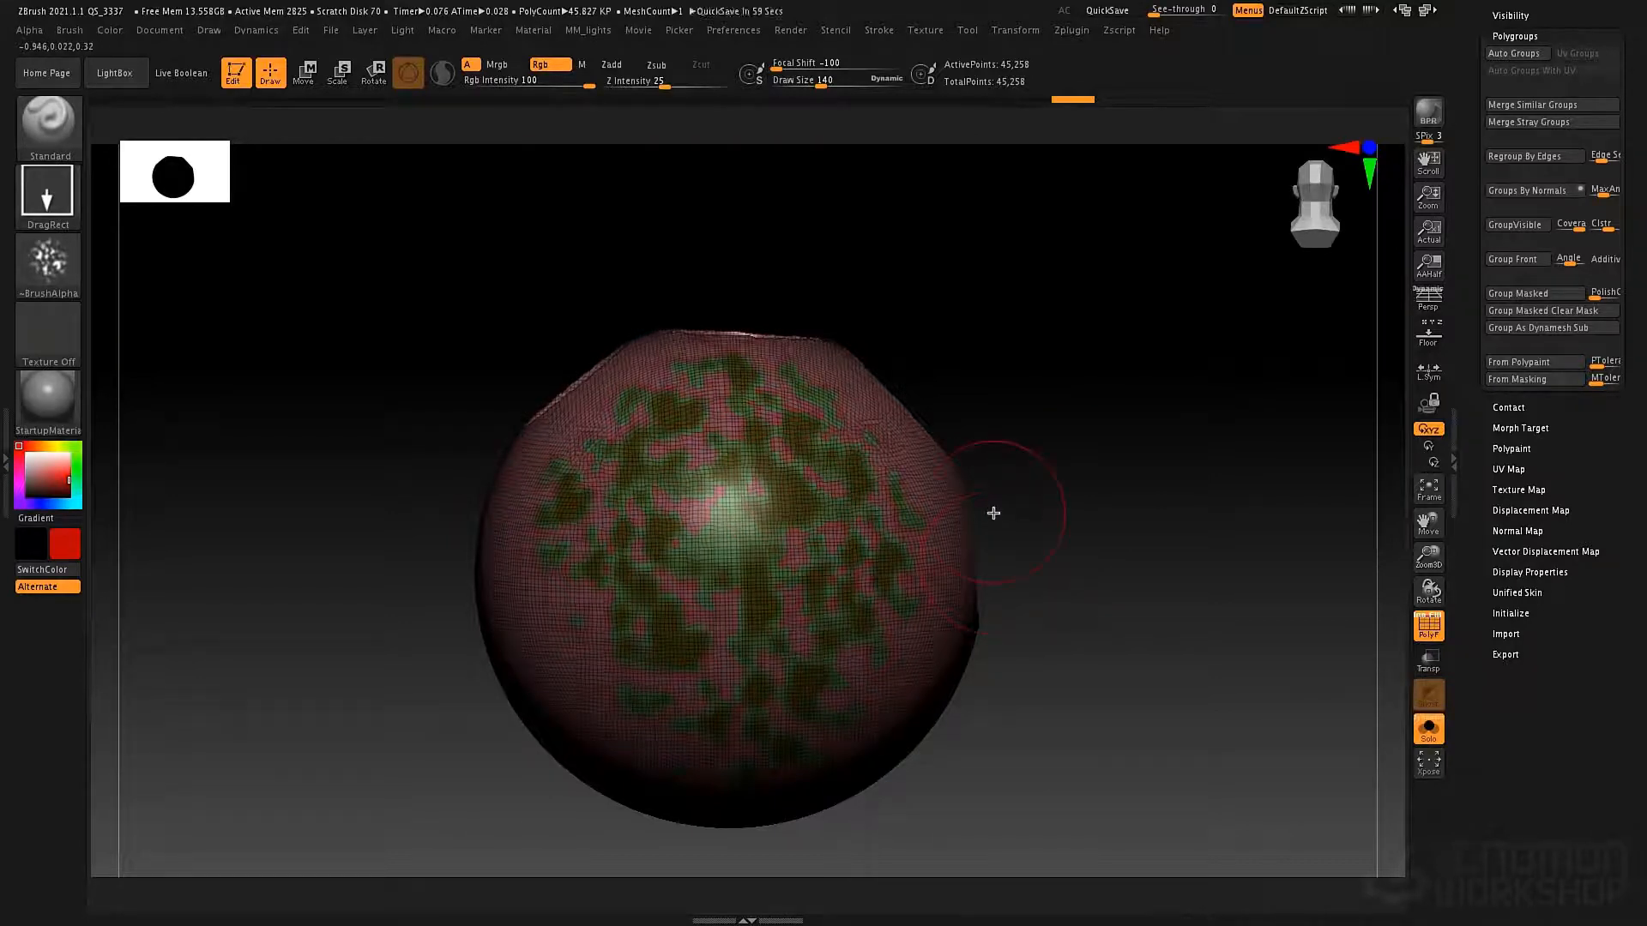
key("ctrl+z")
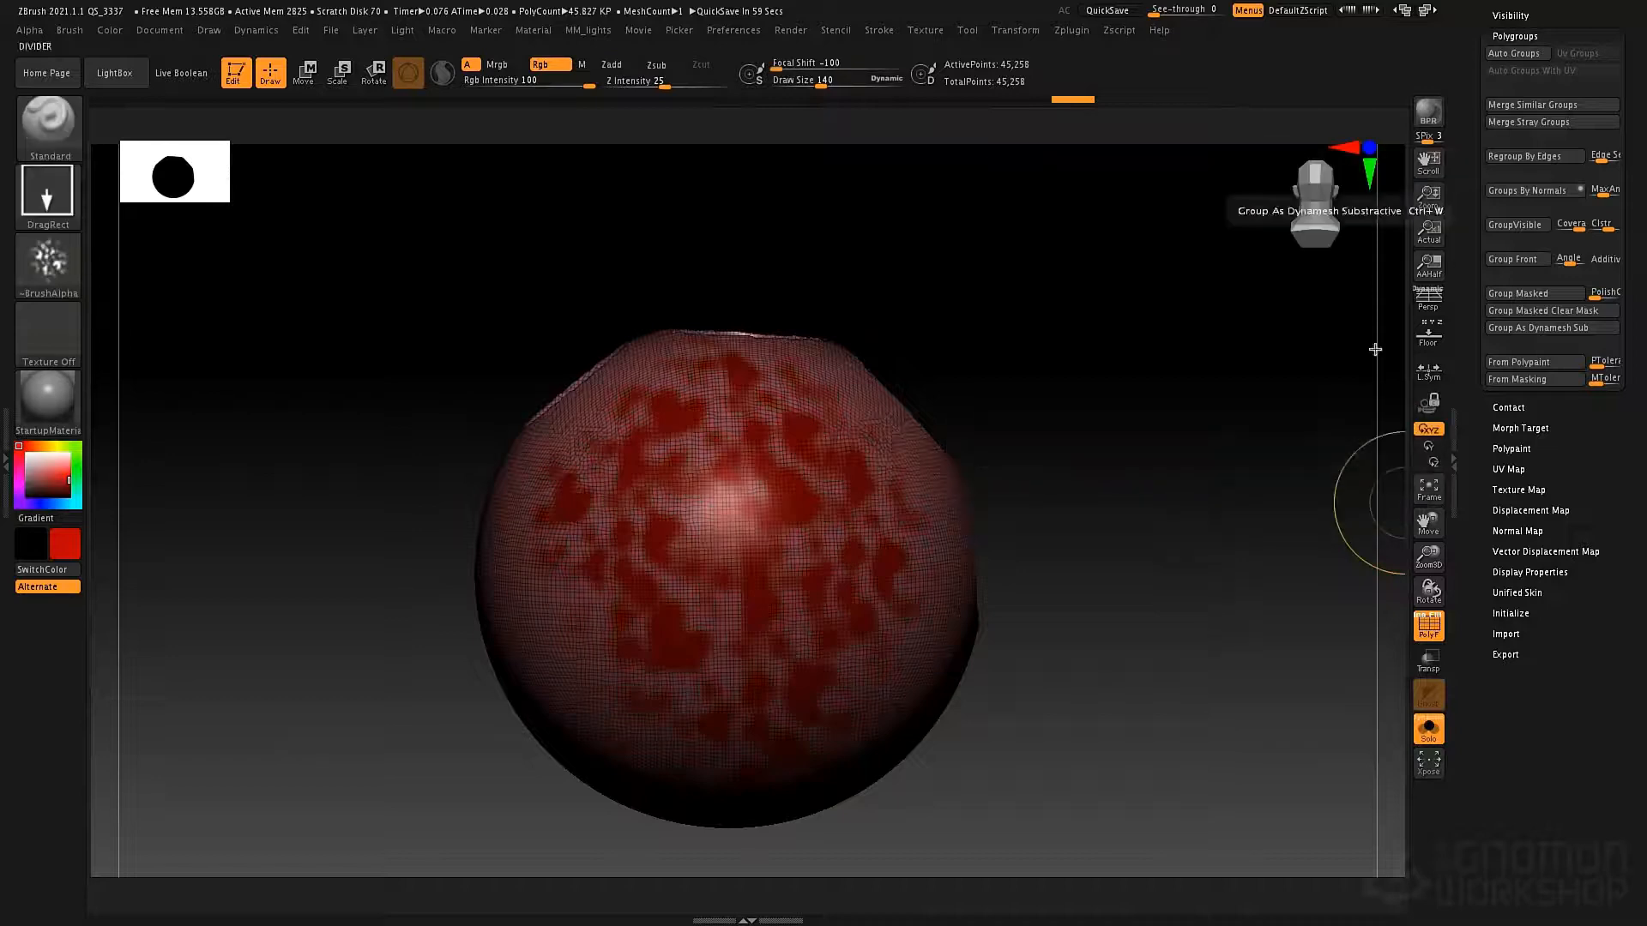
- Subdivide the painted sphere twice and hide the polyframe
scroll(1465, 262, "up", 5)
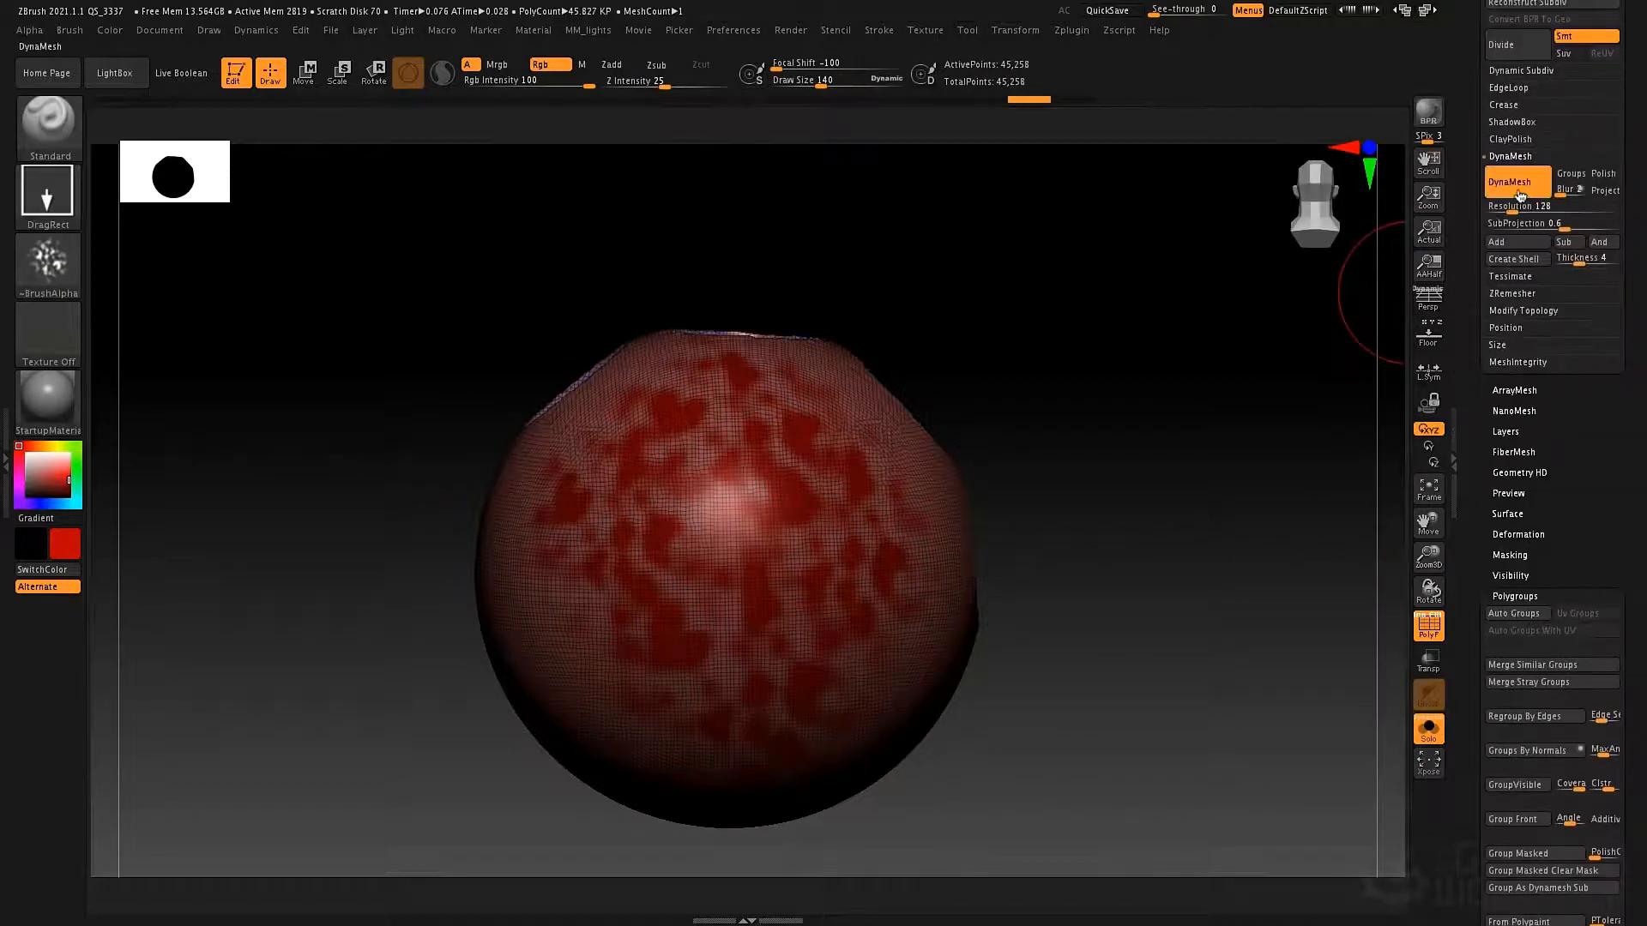
key("ctrl+d")
key("ctrl+d")
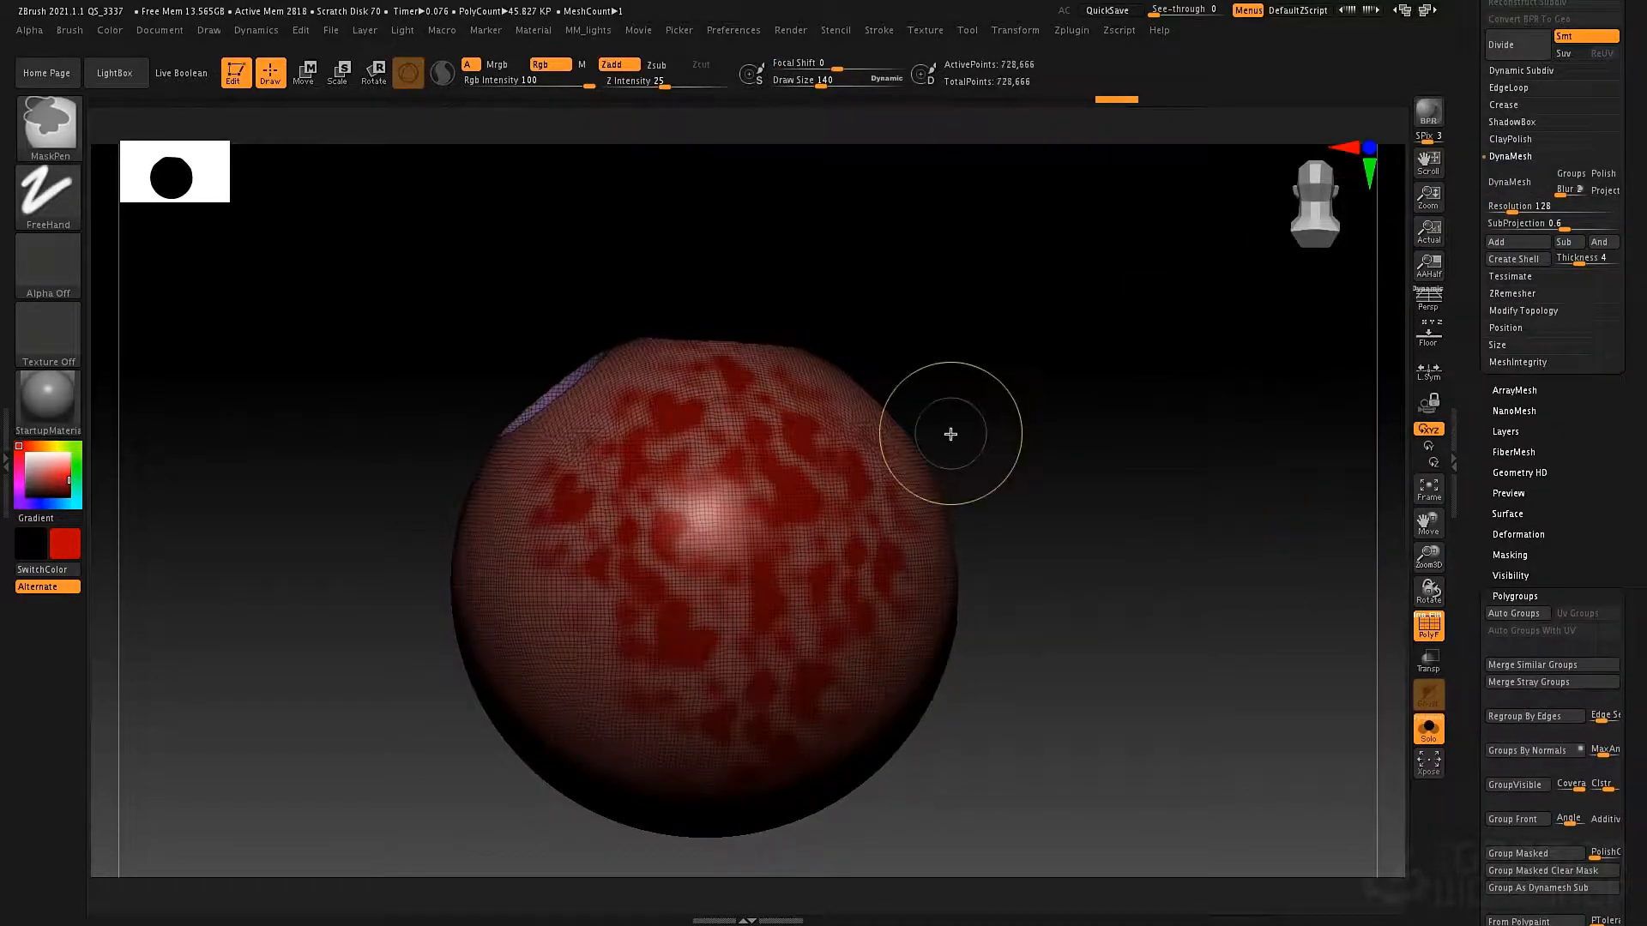
key("shift+f")
key("shift+f")
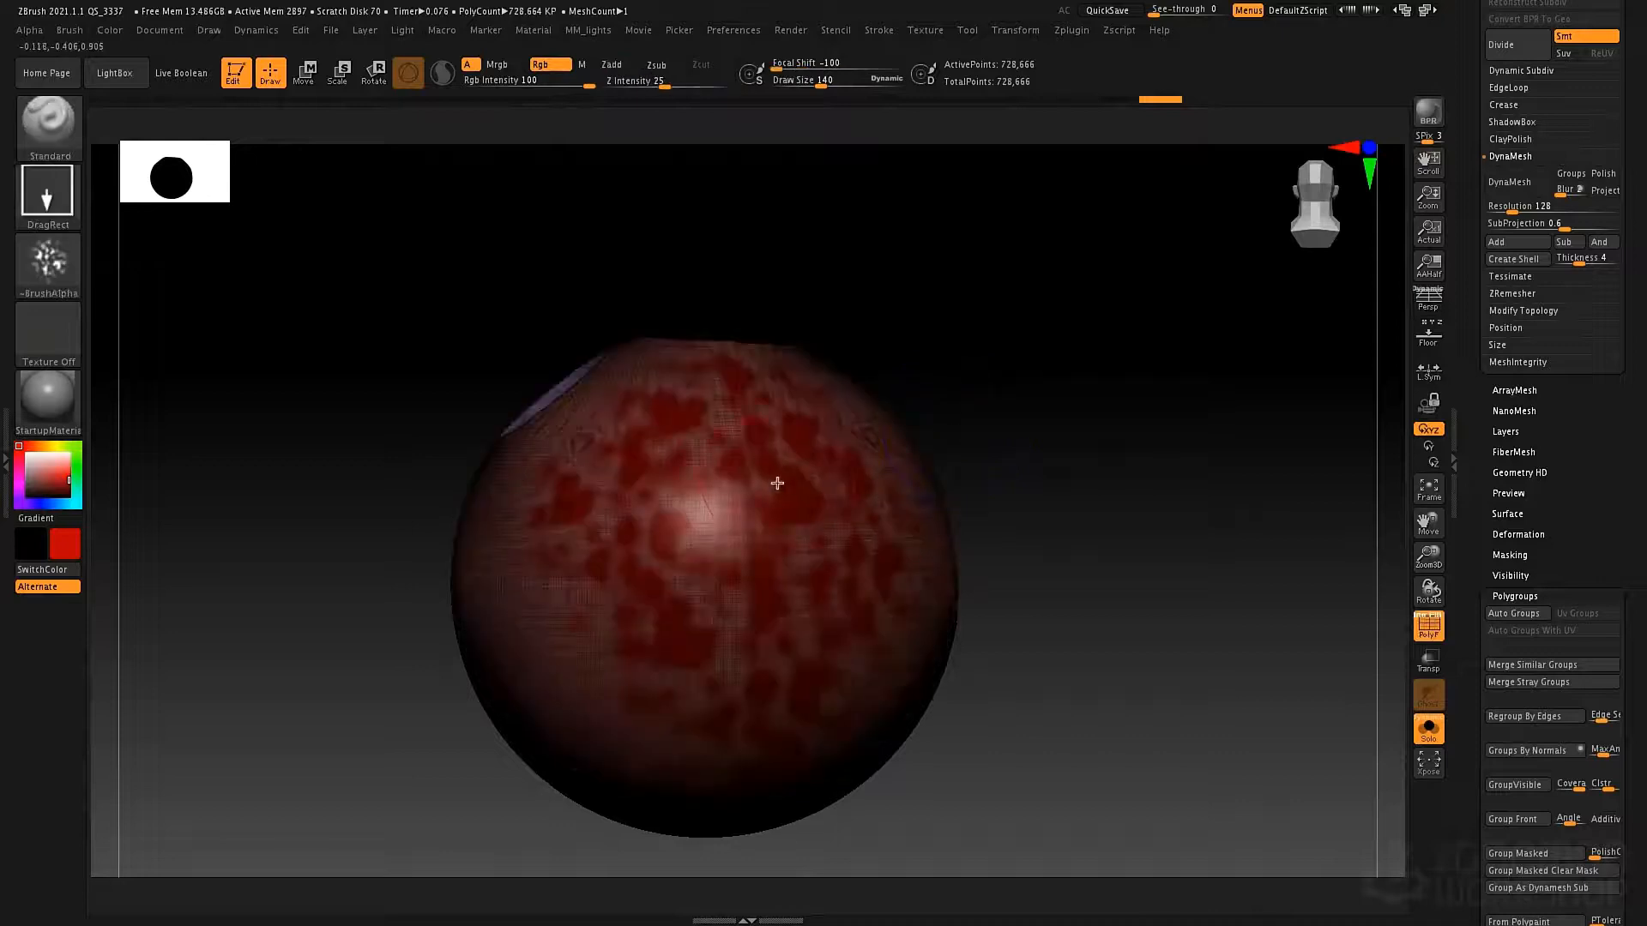
key("shift+f")
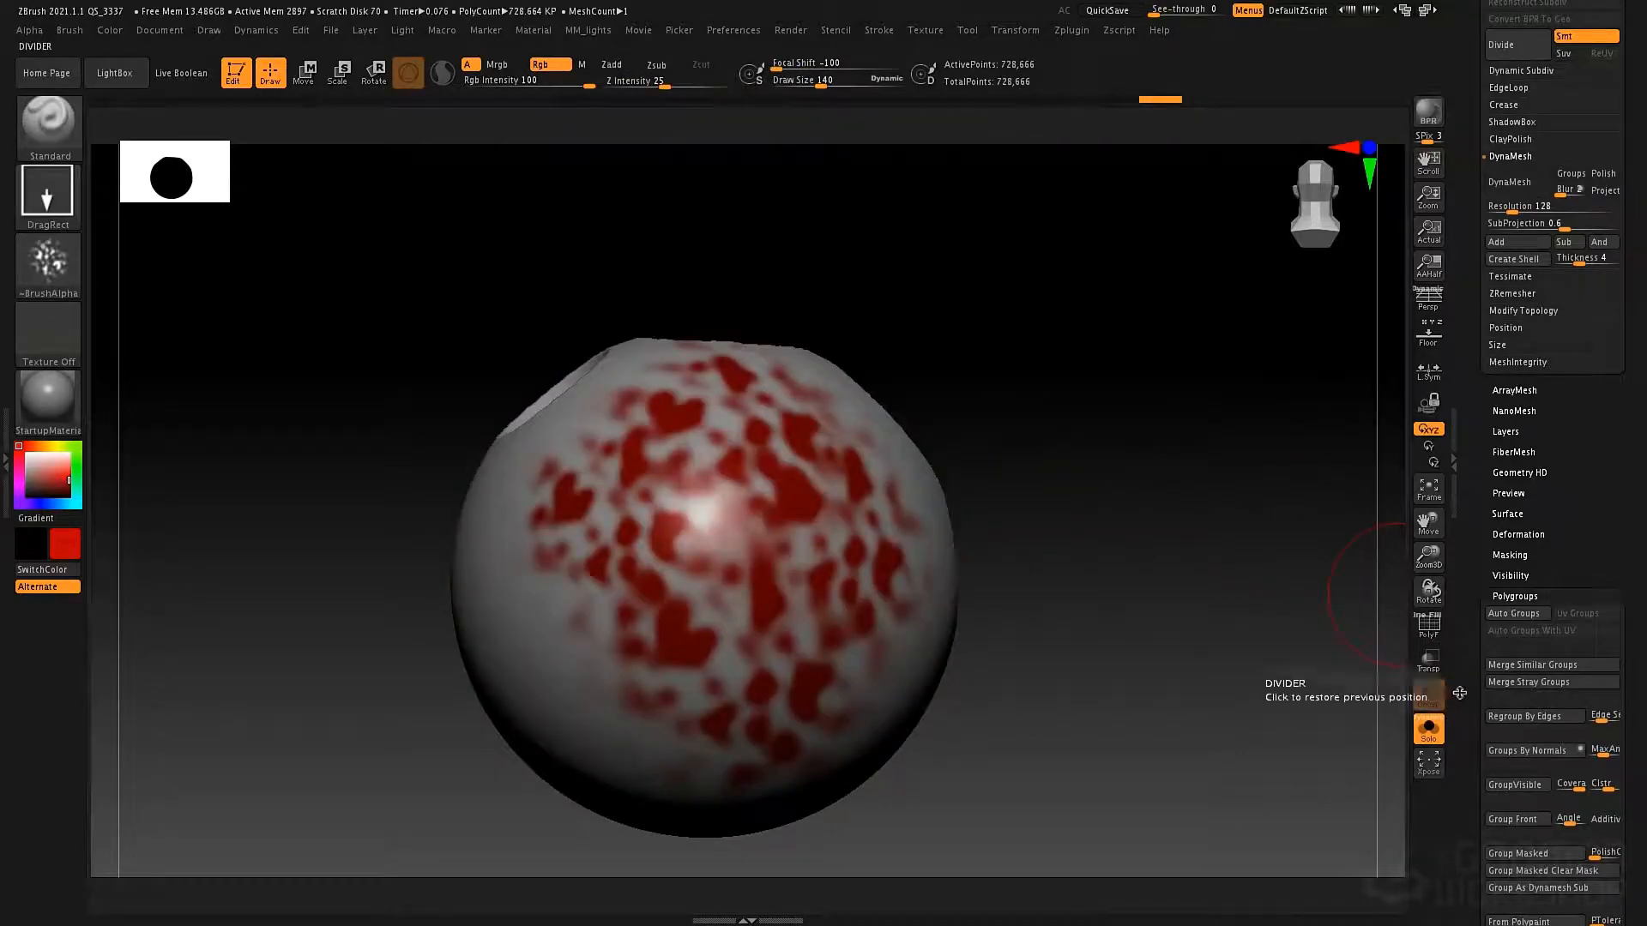
- Create polygroups from the polypaint on the subdivided sphere and display the polyframe
scroll(1535, 600, "down", 5)
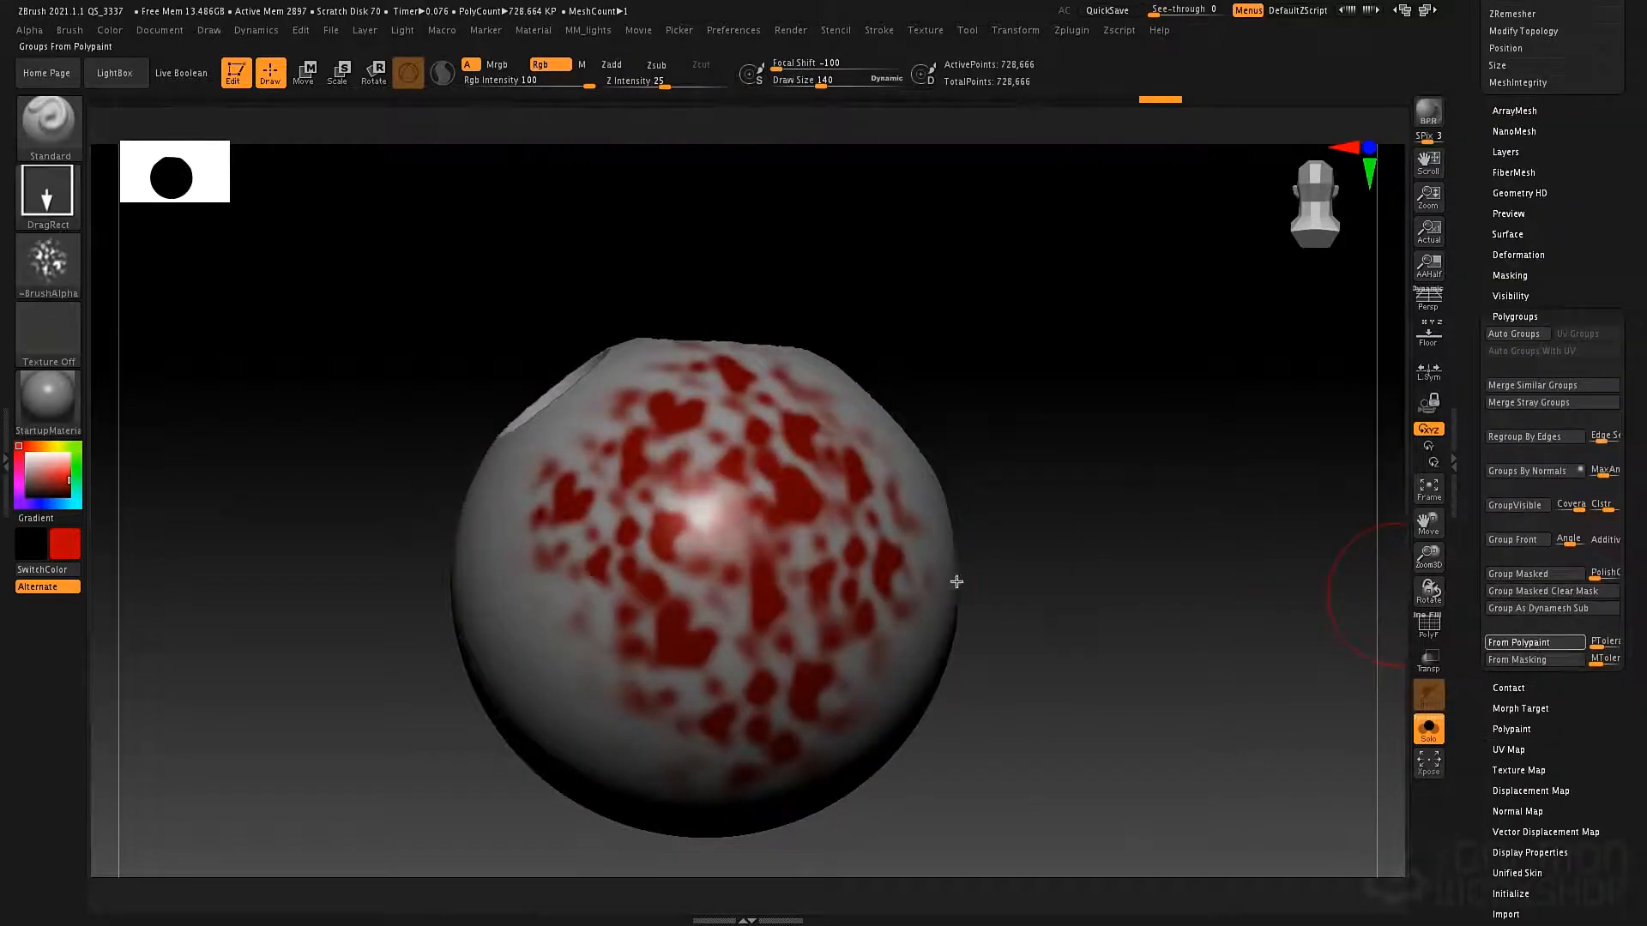
key("shift")
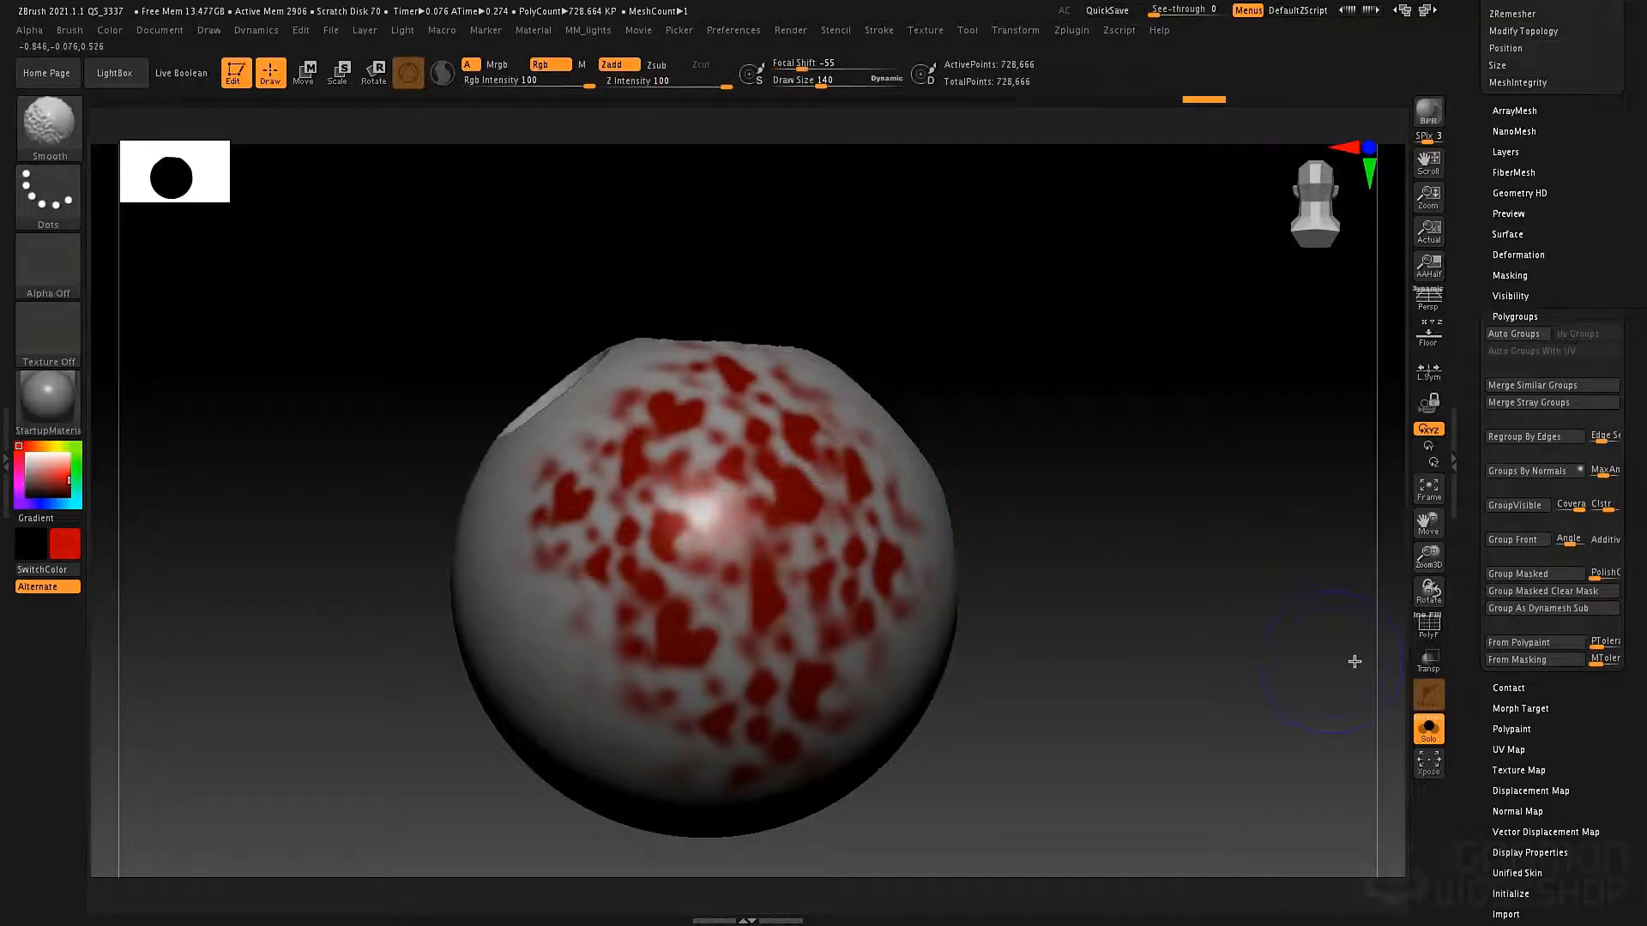
left_click(1518, 643)
left_click_drag(1028, 563, 1029, 566)
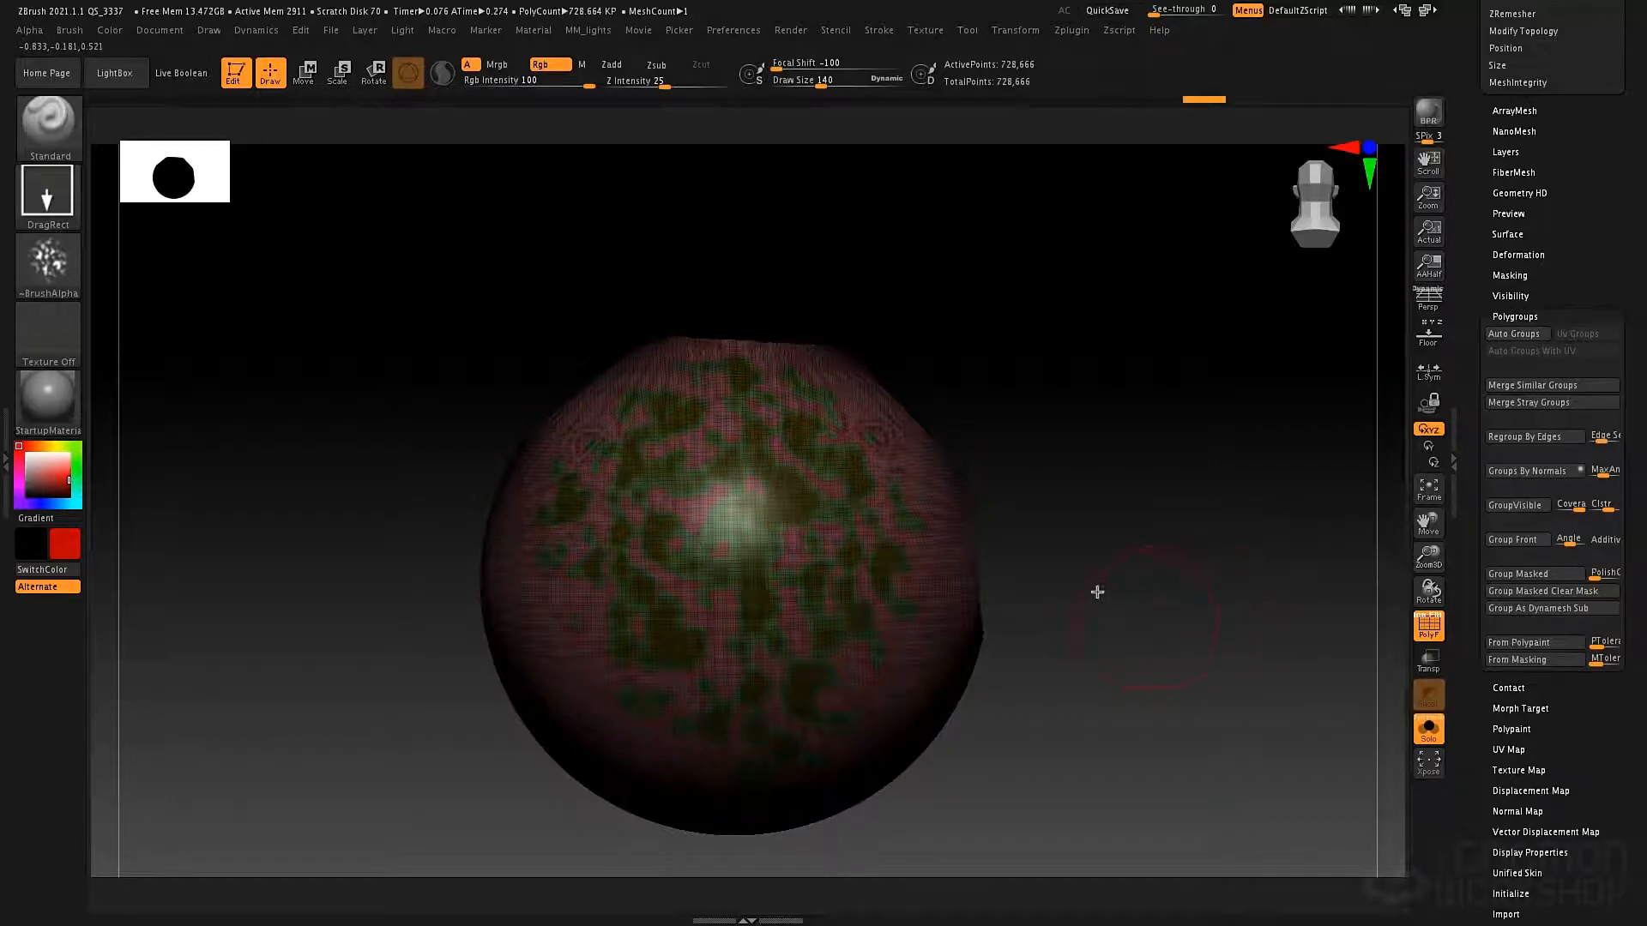
- Paint a roundish mask on the unpainted back side of the sphere
left_click_drag(1146, 610, 1025, 599)
left_click_drag(1227, 620, 1173, 621)
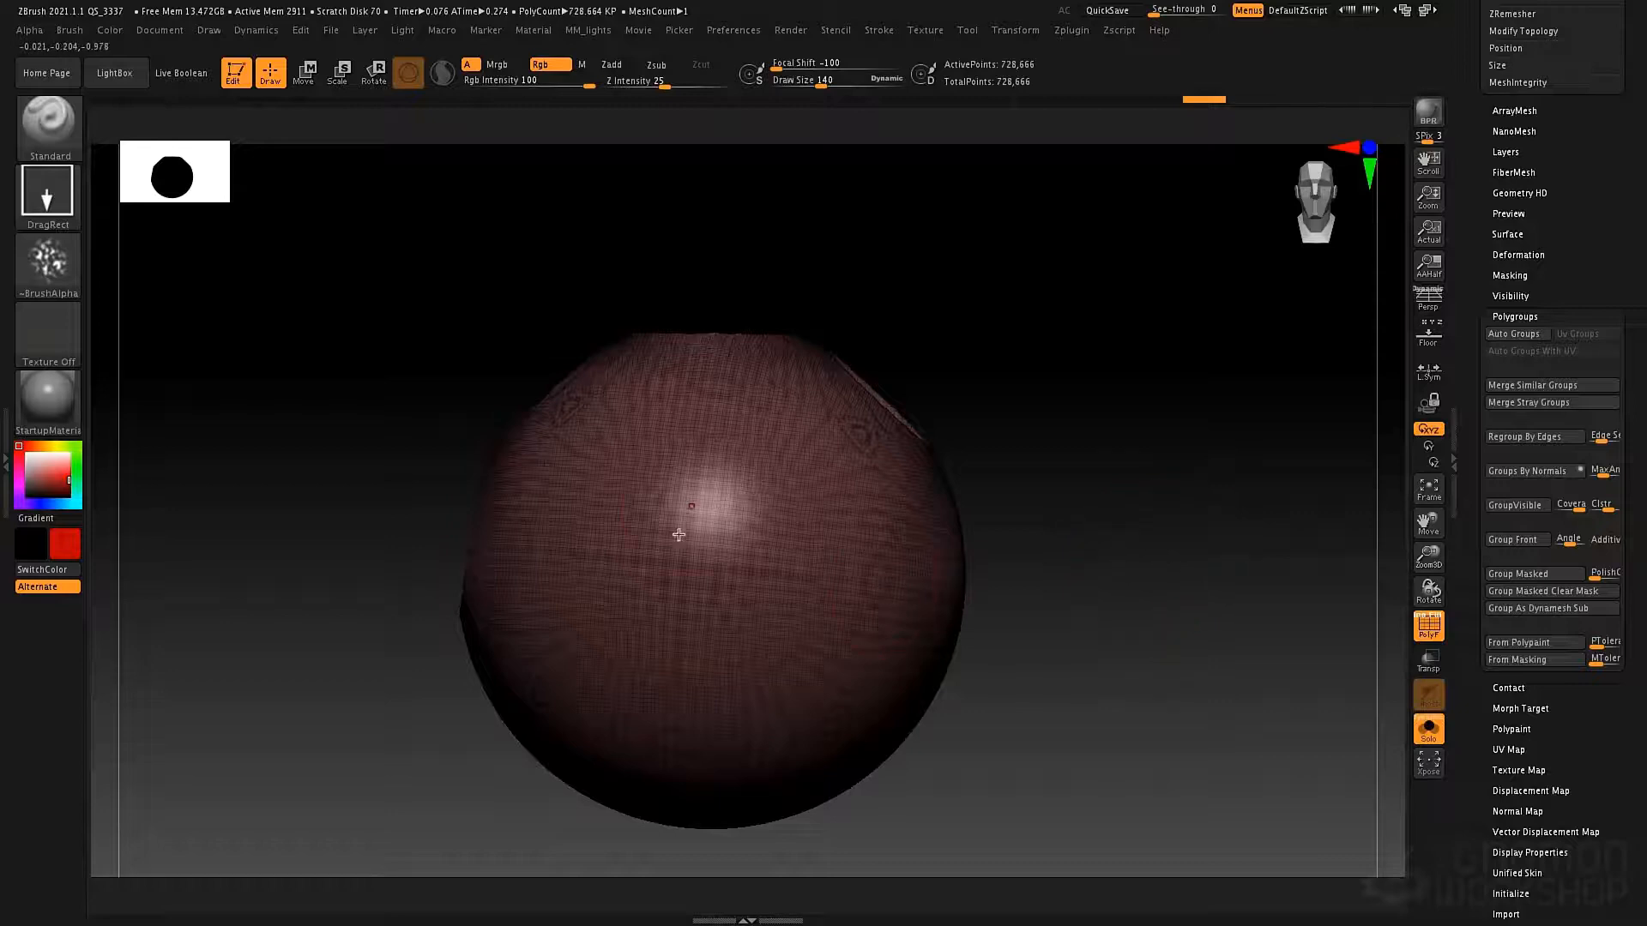
mouse_move(632, 504)
left_mouse_down("ctrl")
mouse_move(724, 544)
mouse_move(643, 509)
left_mouse_up("ctrl")
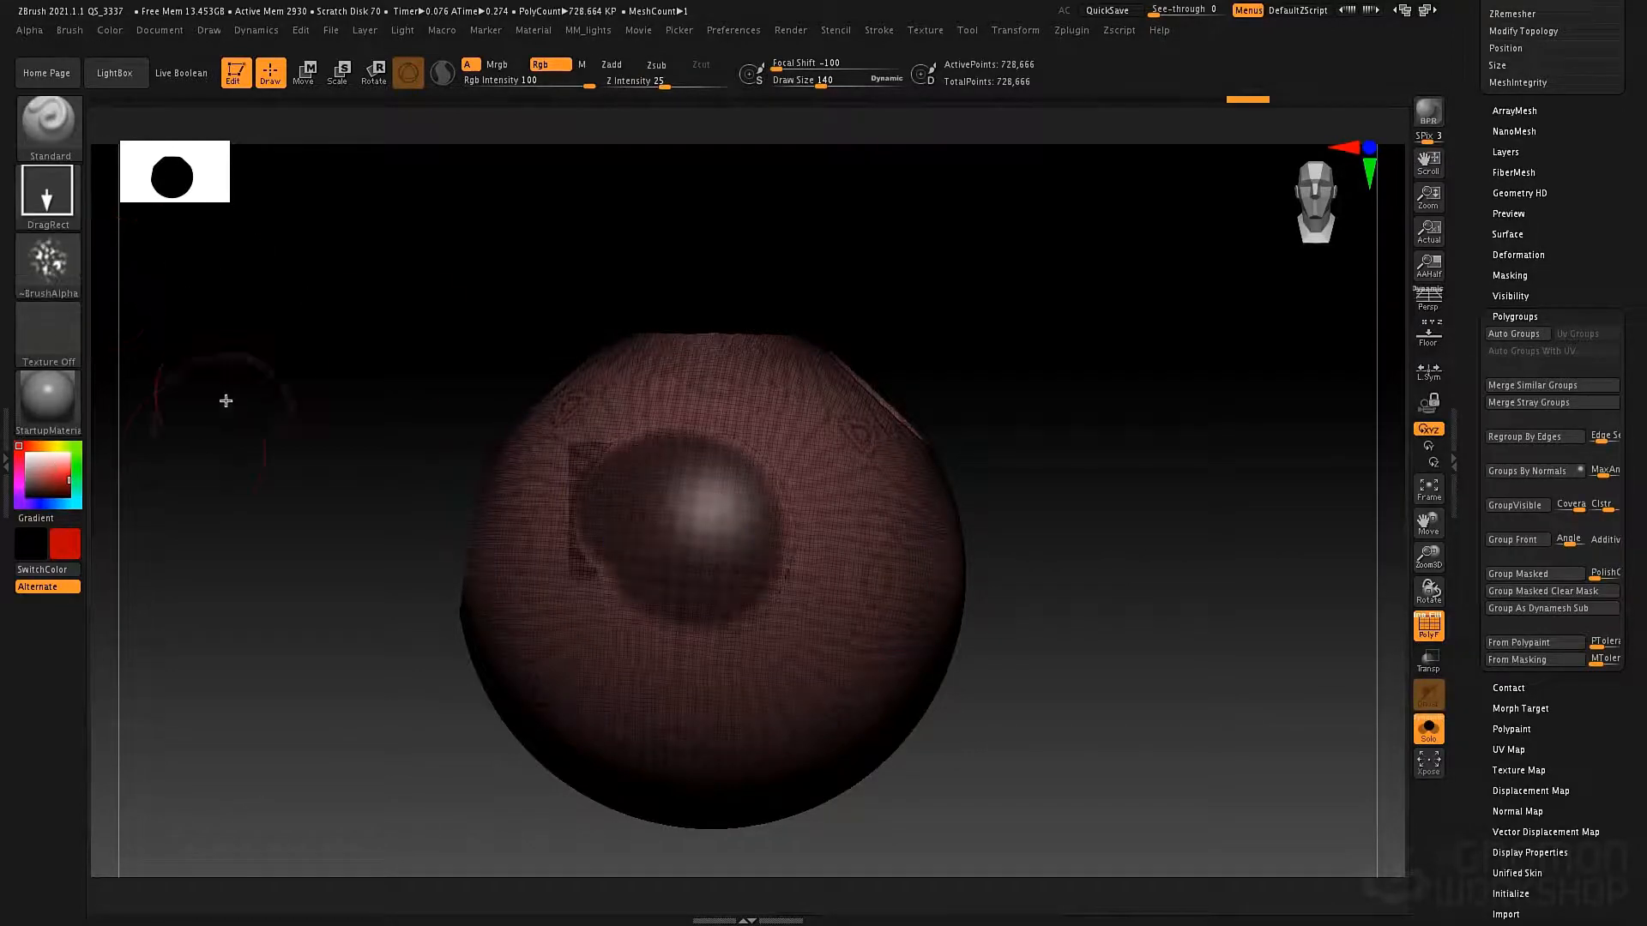
- Create polygroups from the mask on the sphere's back, check them with the polyframe displayed, and undo that grouping
key("shift+f")
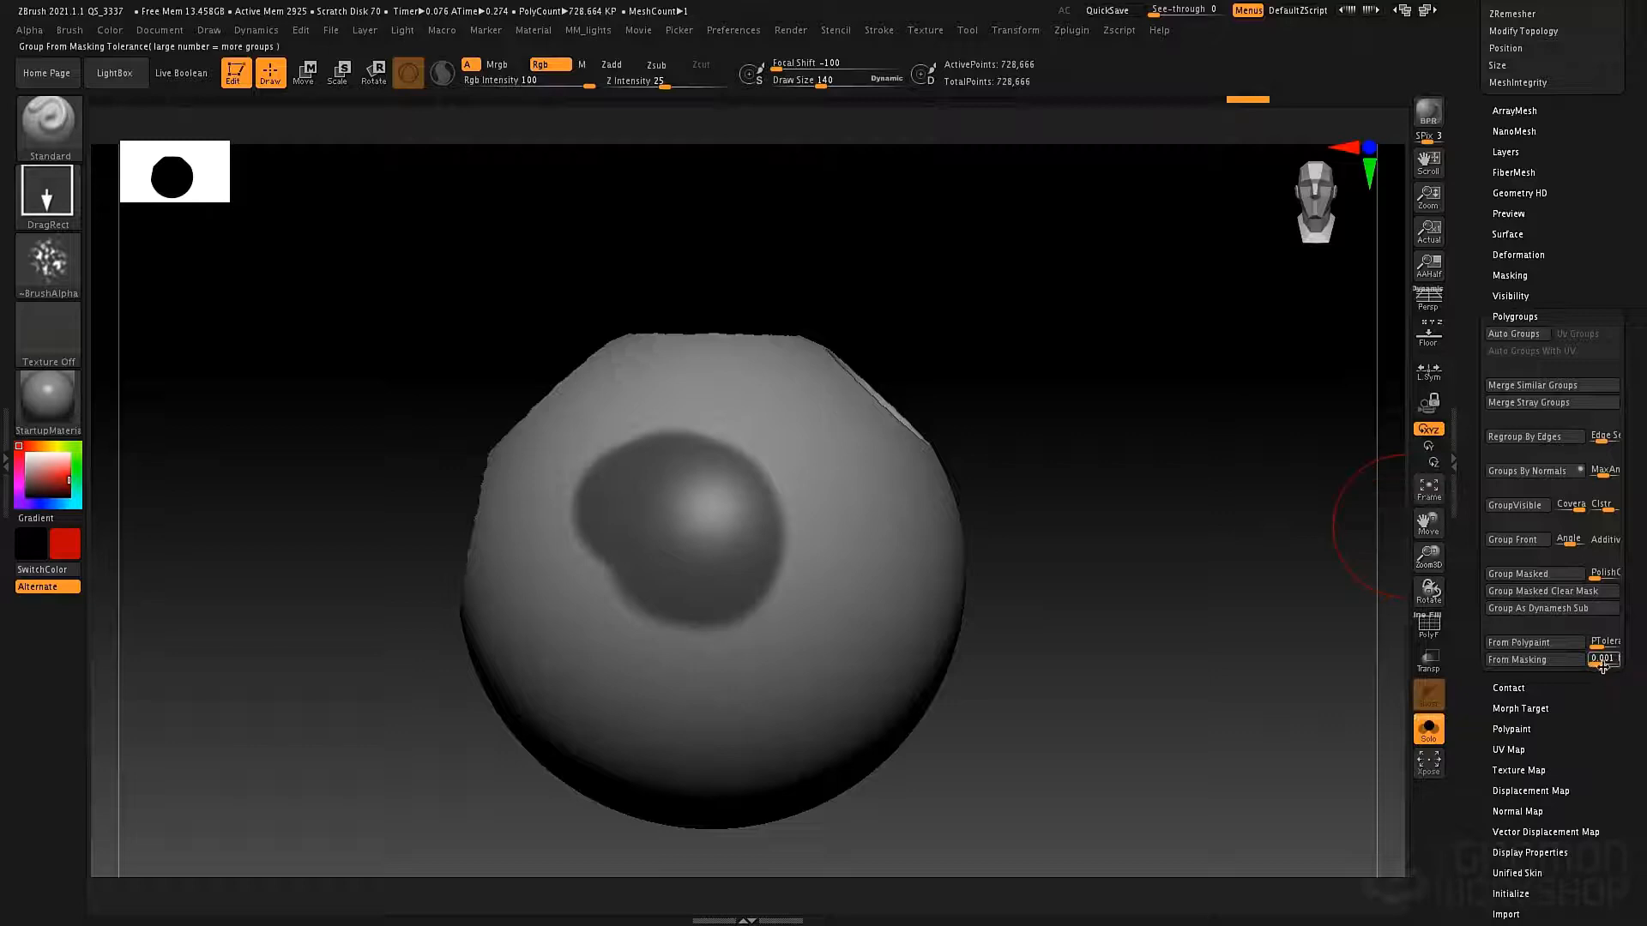
left_click(1535, 660)
key("shift+f")
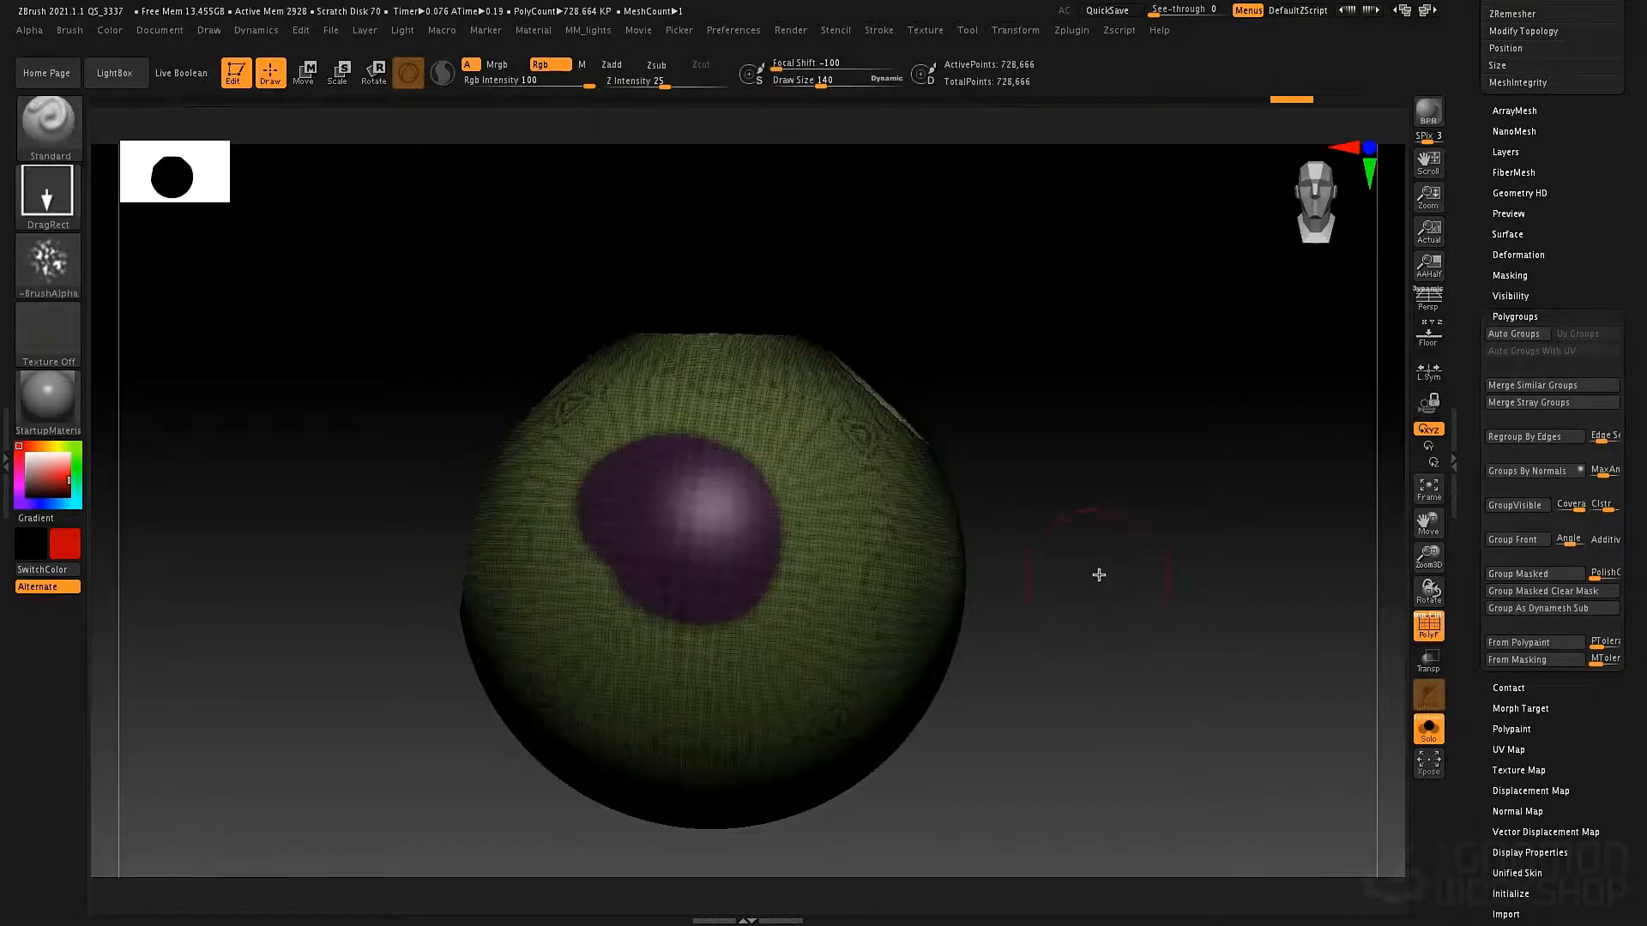
left_click_drag(1099, 574, 1106, 576)
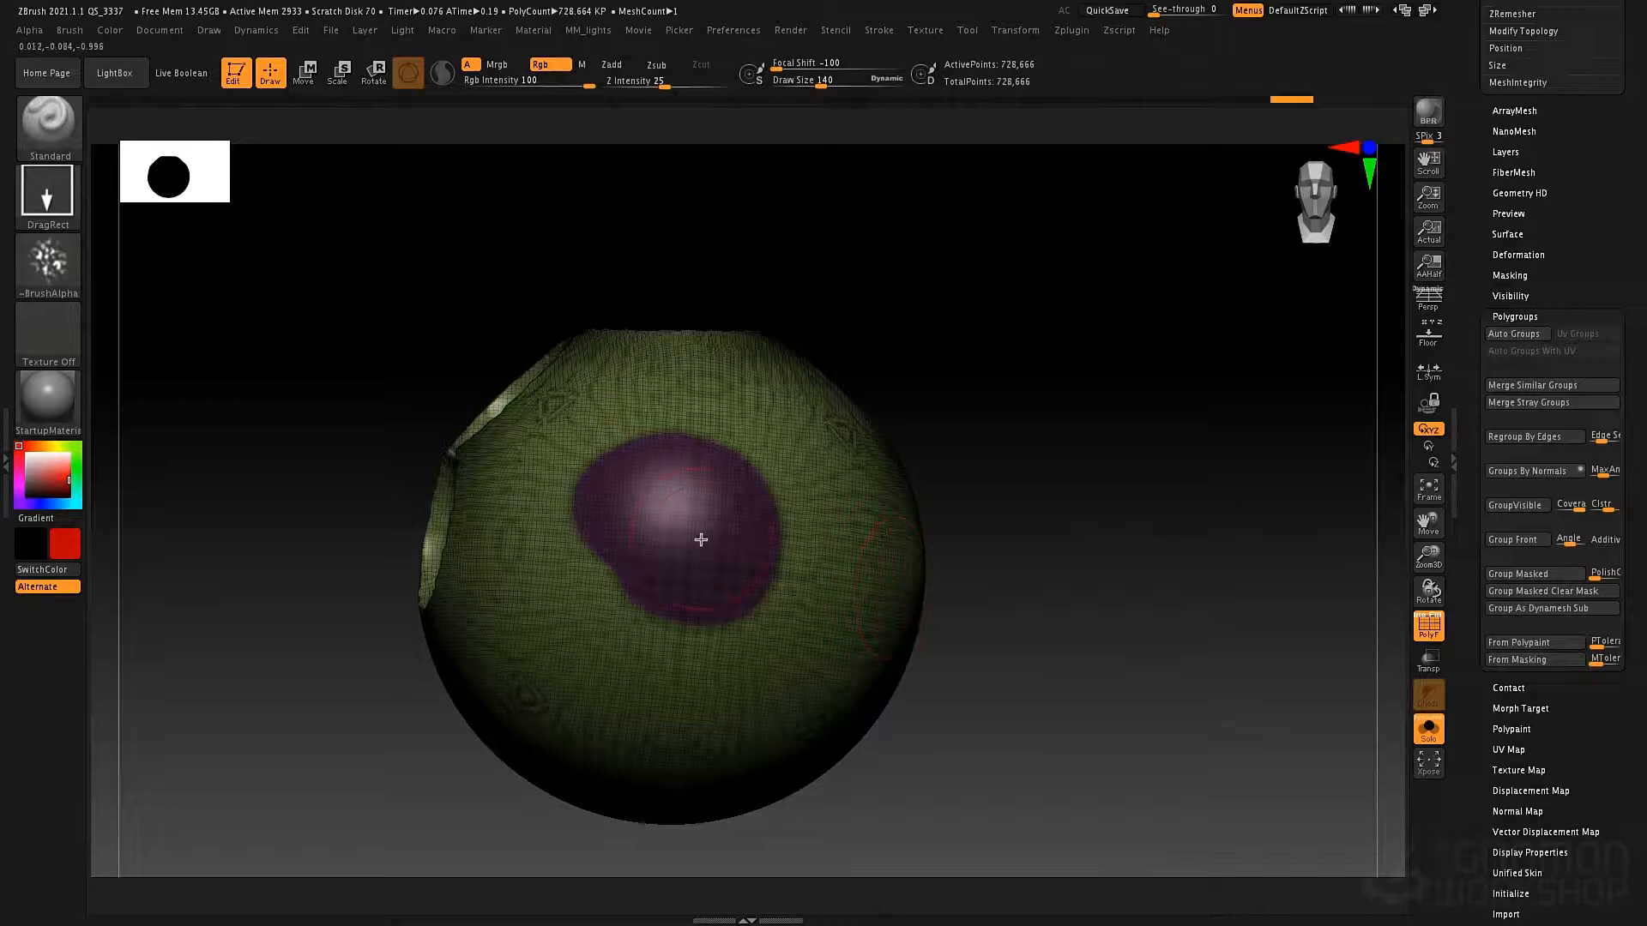
key("ctrl+z")
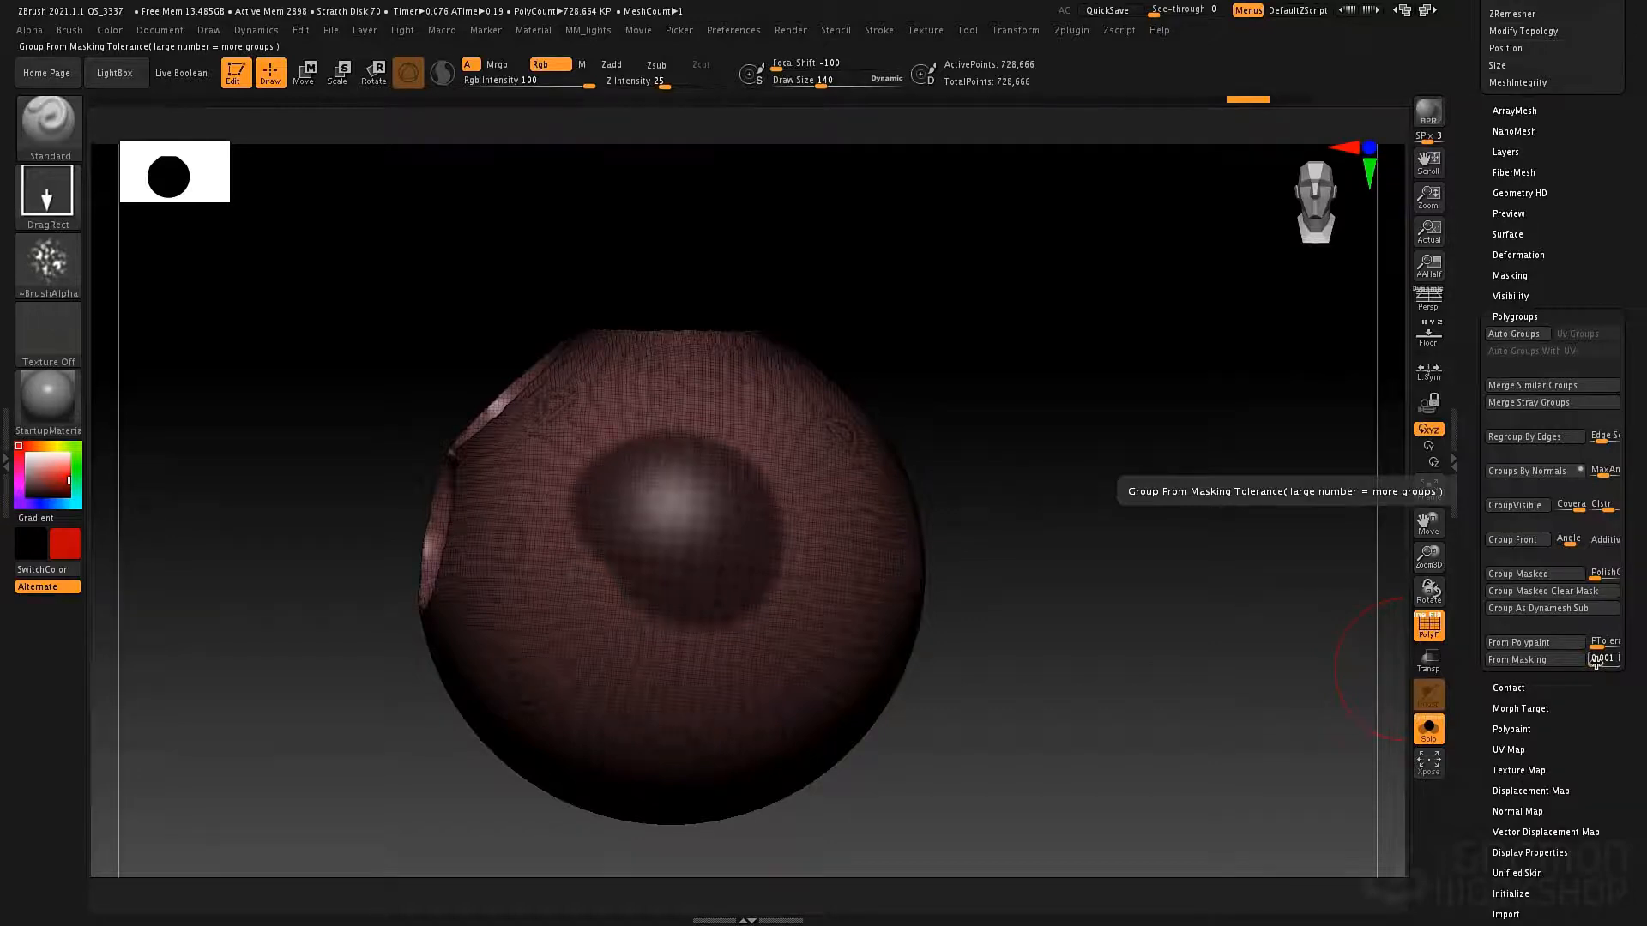
- Raise the From Masking tolerance slightly, create polygroups from the mask, and inspect the groups around the mask's edge
left_click_drag(1595, 662, 1601, 662)
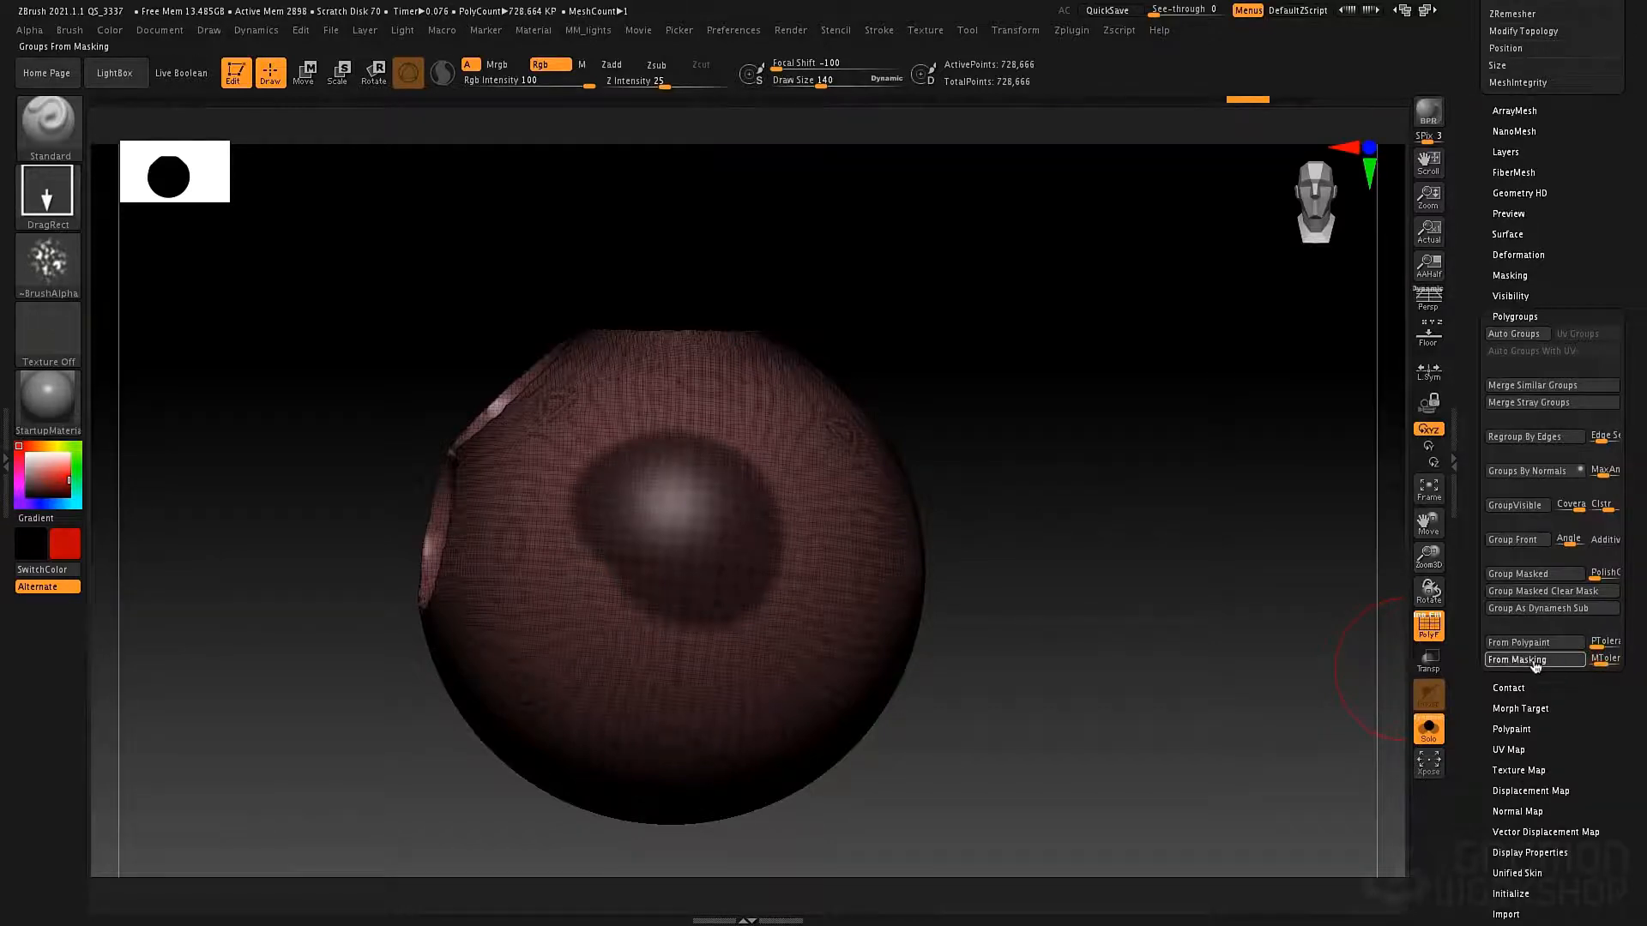
left_click(1535, 660)
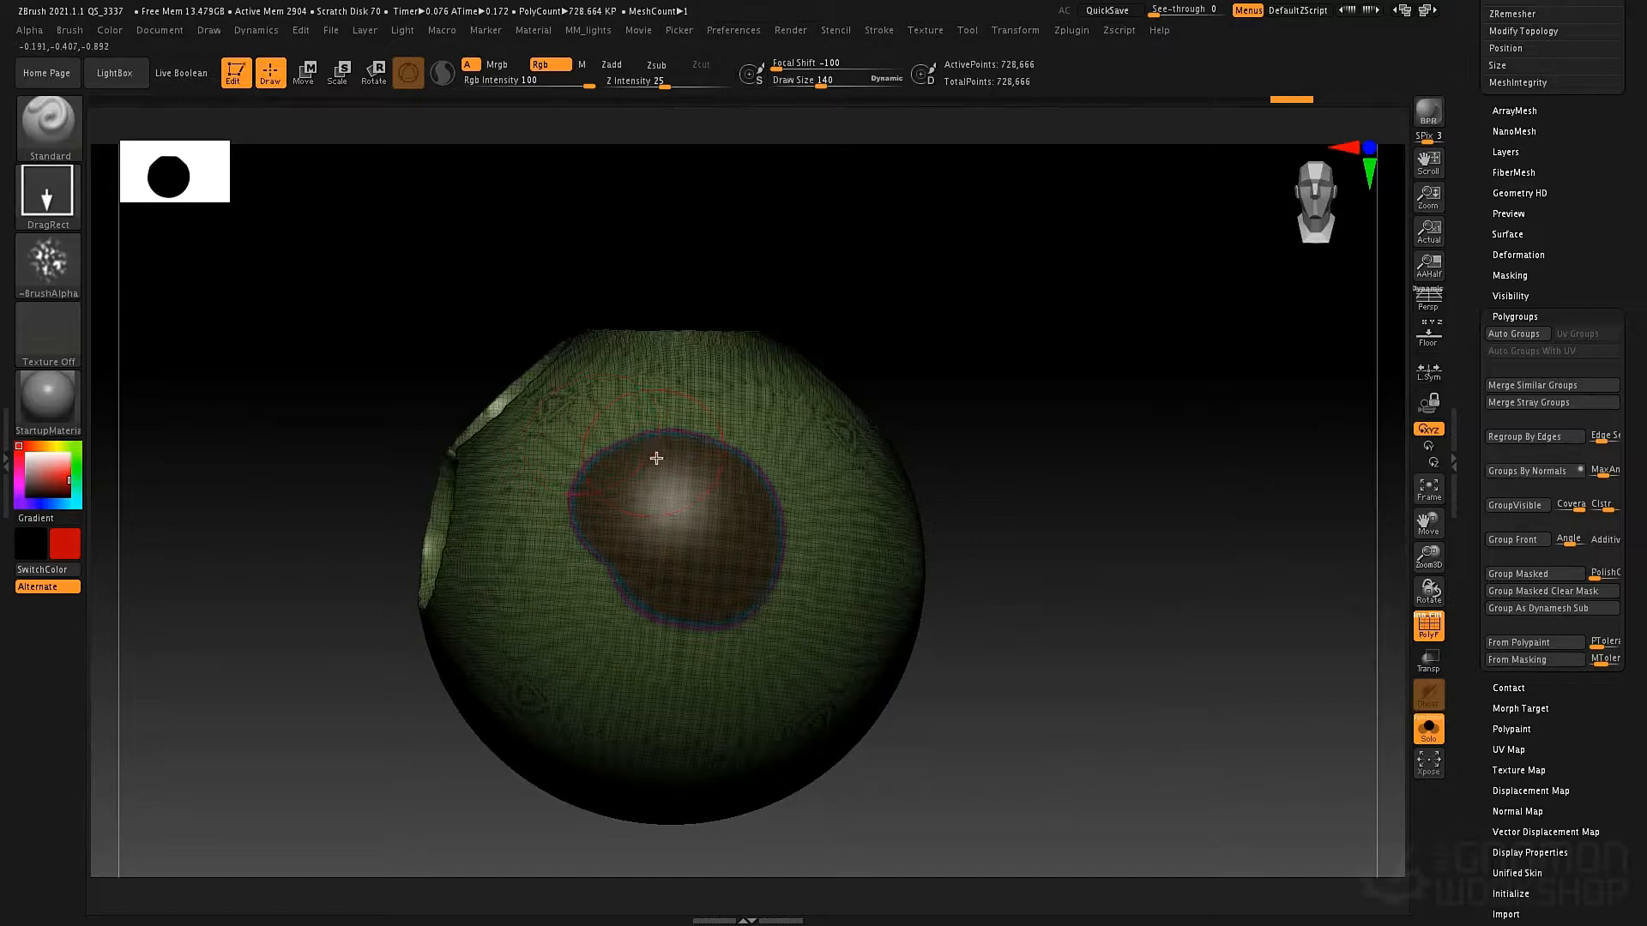
right_click_drag(656, 458, 824, 639, "ctrl")
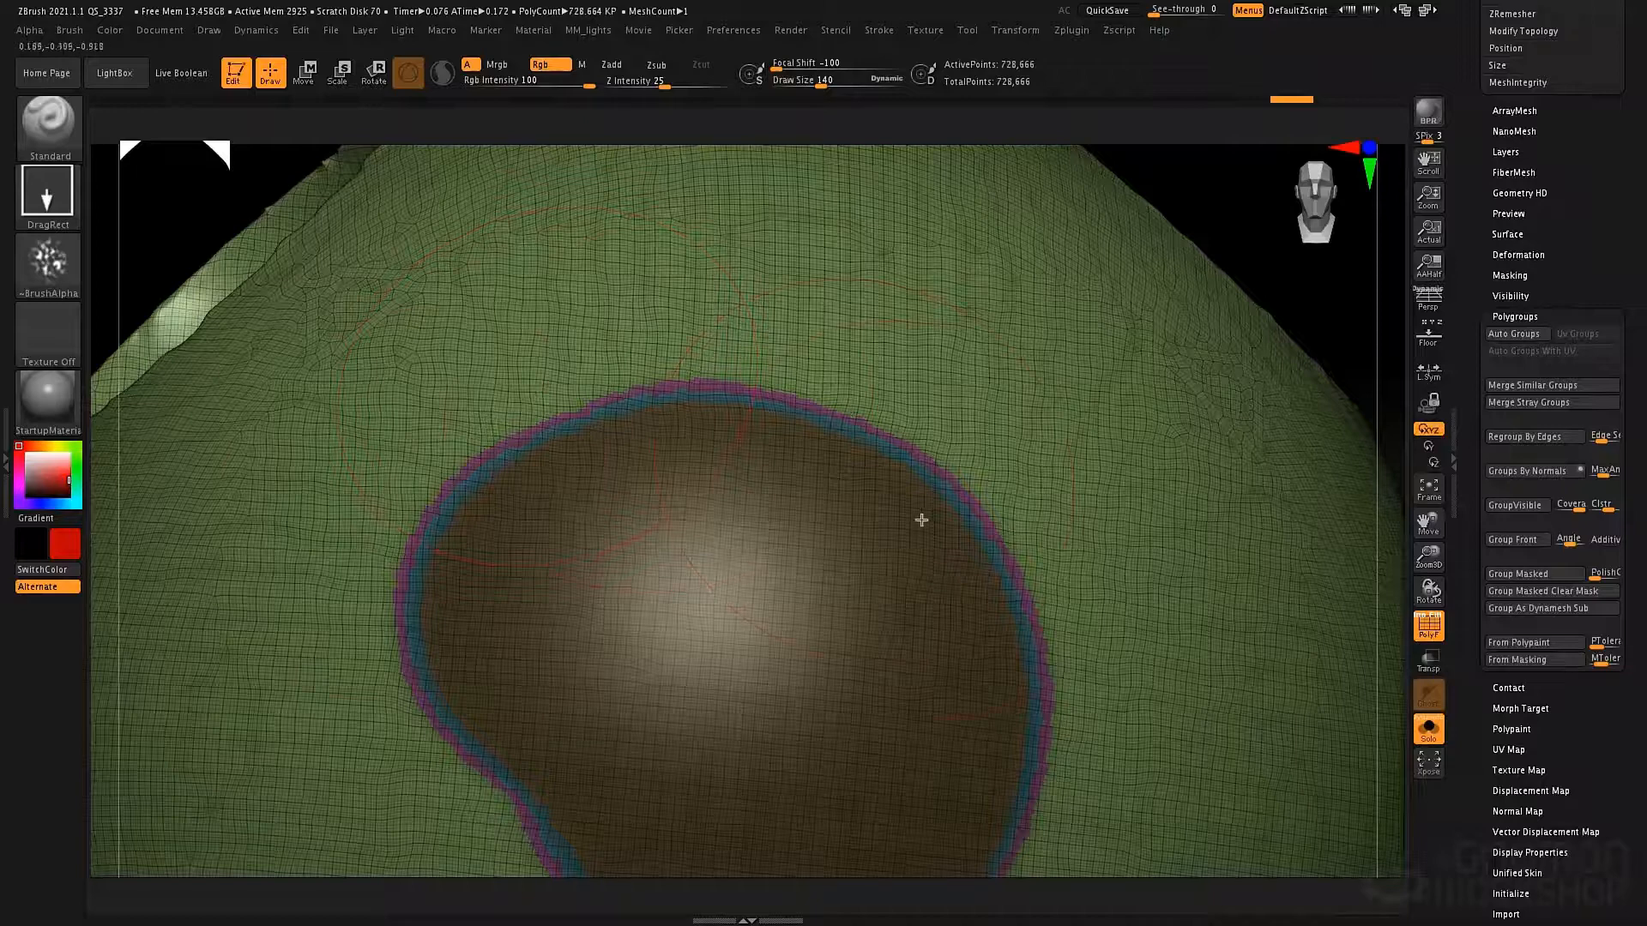
right_click_drag(896, 492, 831, 386, "ctrl")
mouse_move(824, 566)
right_mouse_down("alt")
mouse_move(780, 481)
mouse_move(739, 459)
mouse_move(795, 460)
right_mouse_up("alt")
key("ctrl")
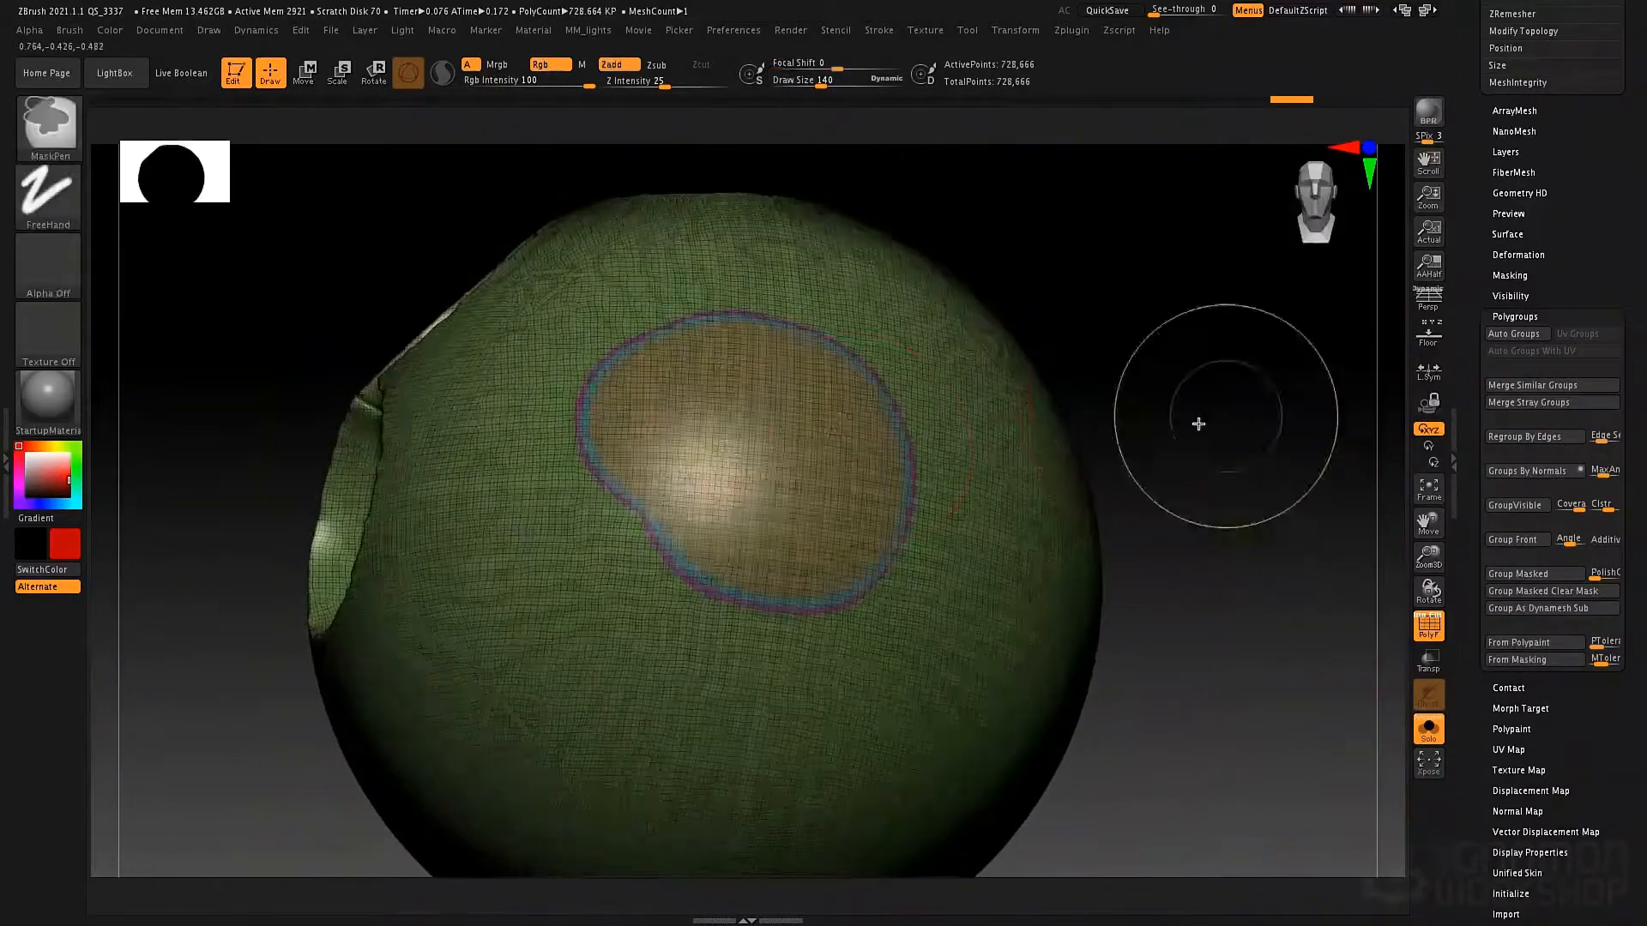
right_click_drag(1087, 377, 1060, 383)
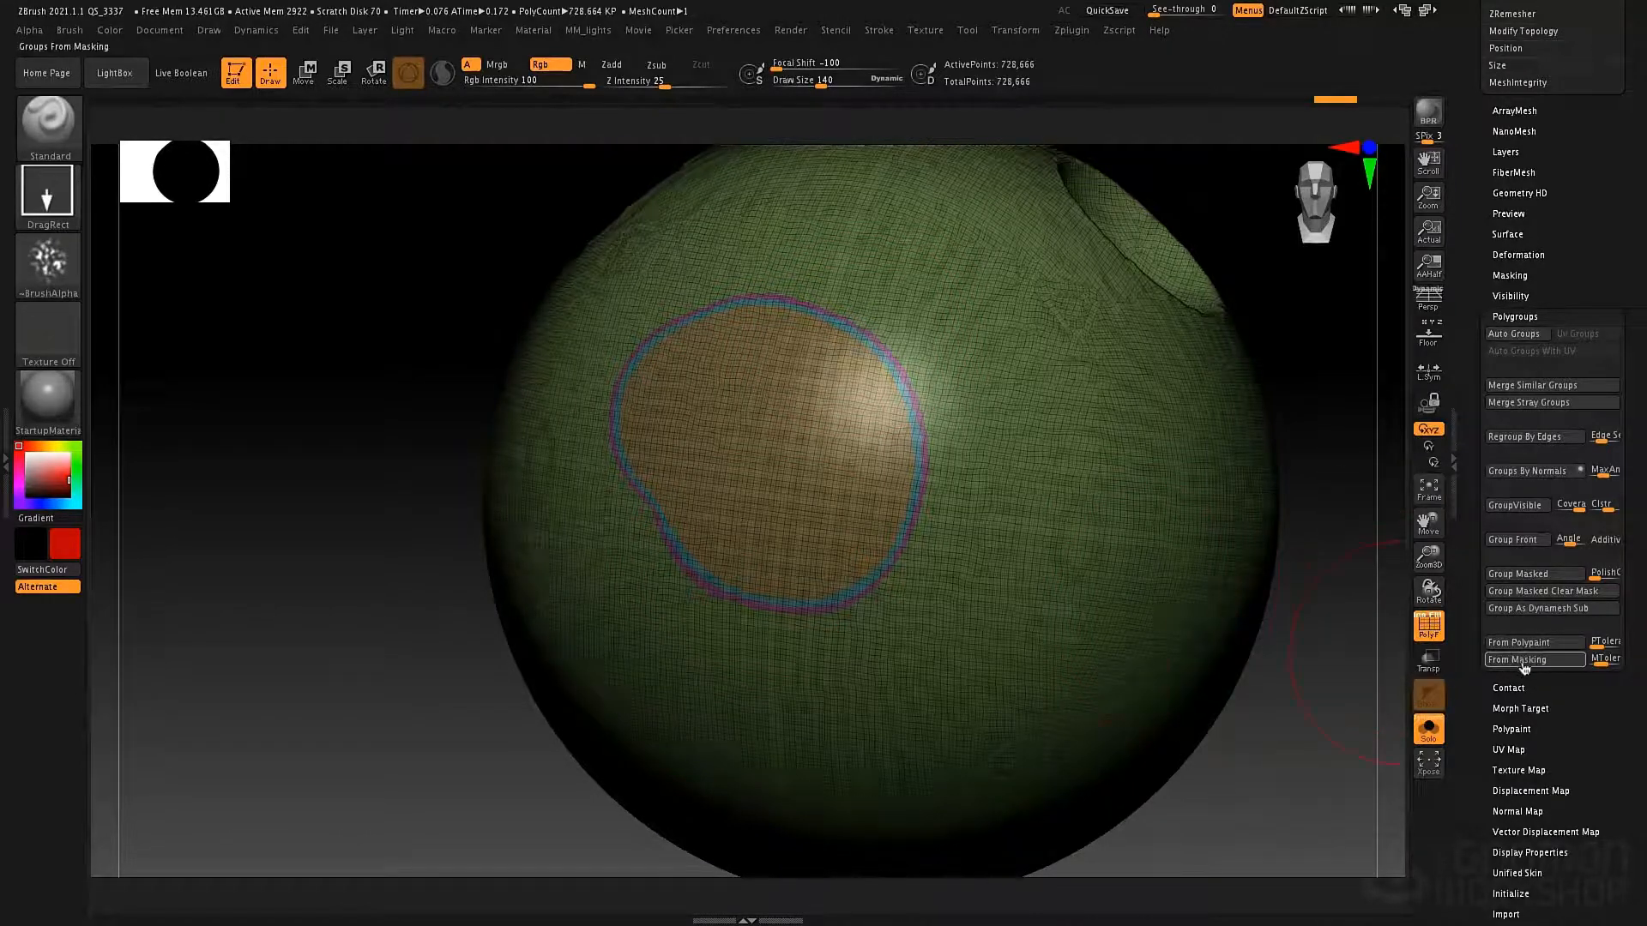
left_click_drag(1326, 724, 1310, 663, "alt")
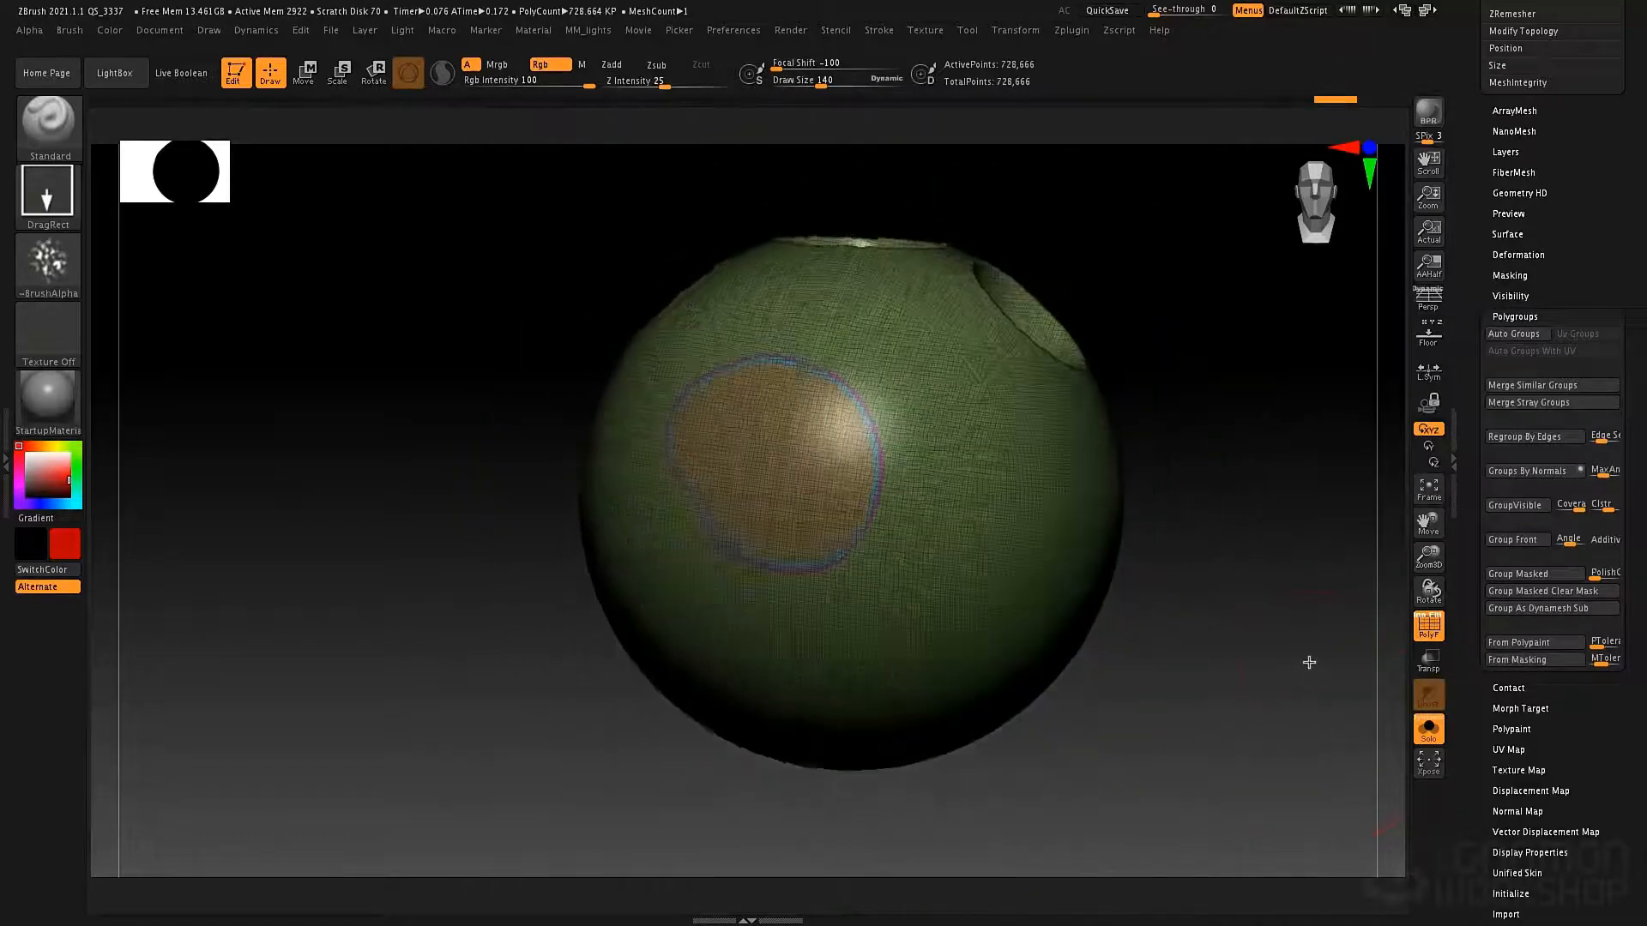
left_click_drag(1221, 609, 1130, 625, "alt")
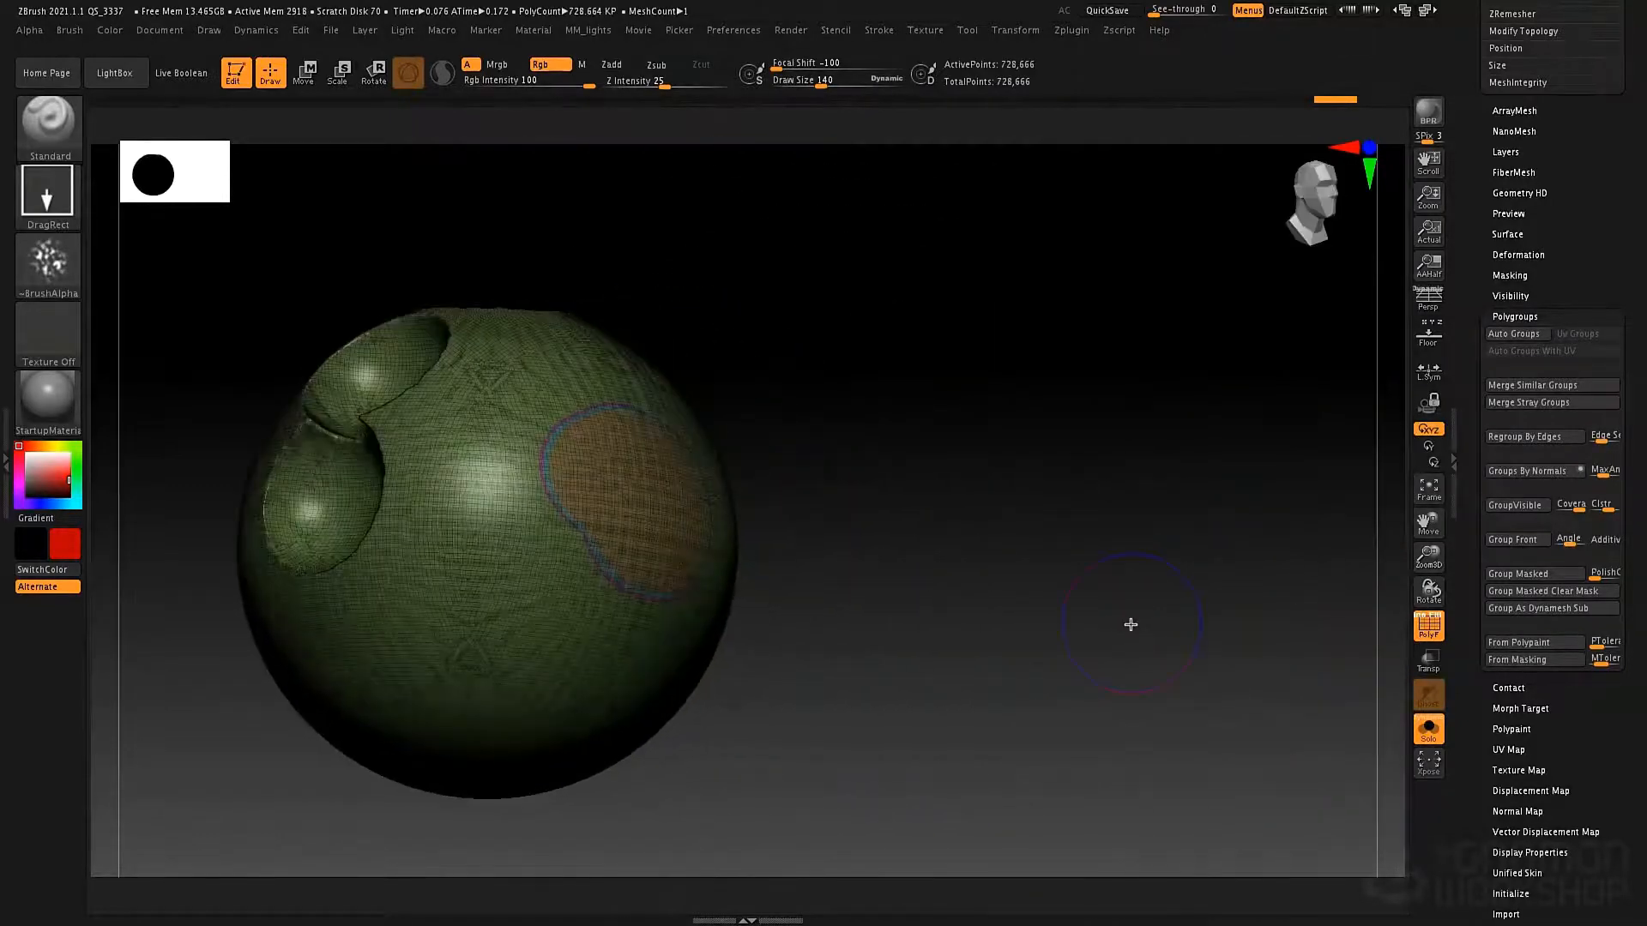
- Hide the polyframe, switch to the hellhoundUDIMS tool framed in view, and set the active colour to white
key("shift+f")
scroll(1610, 190, "up", 10)
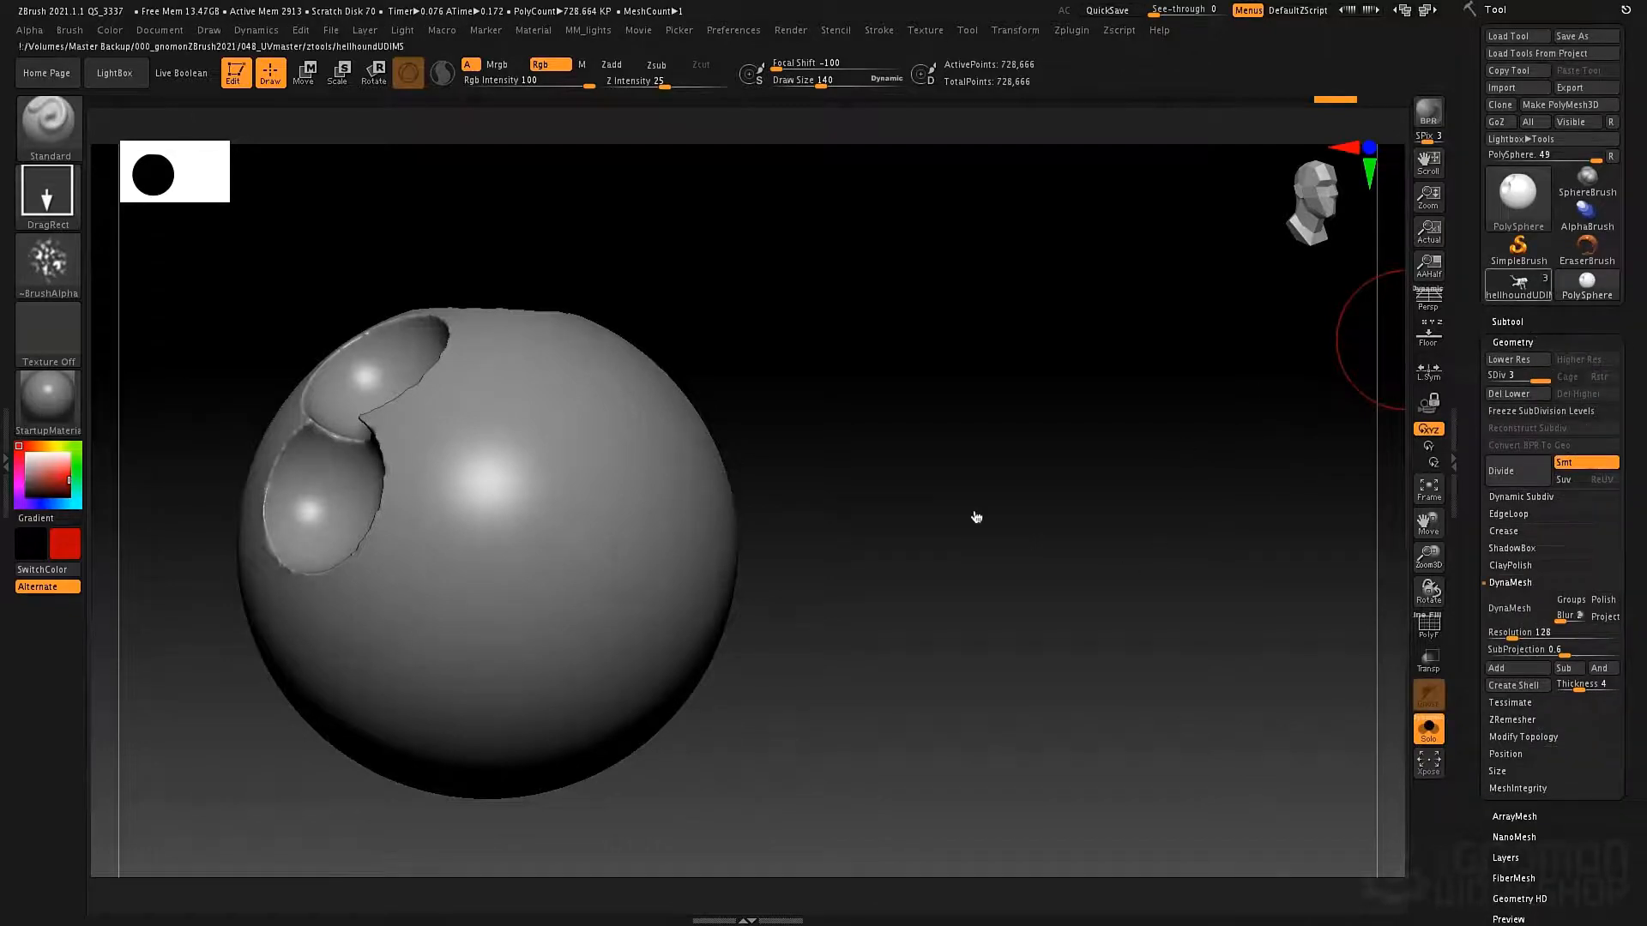
key("f")
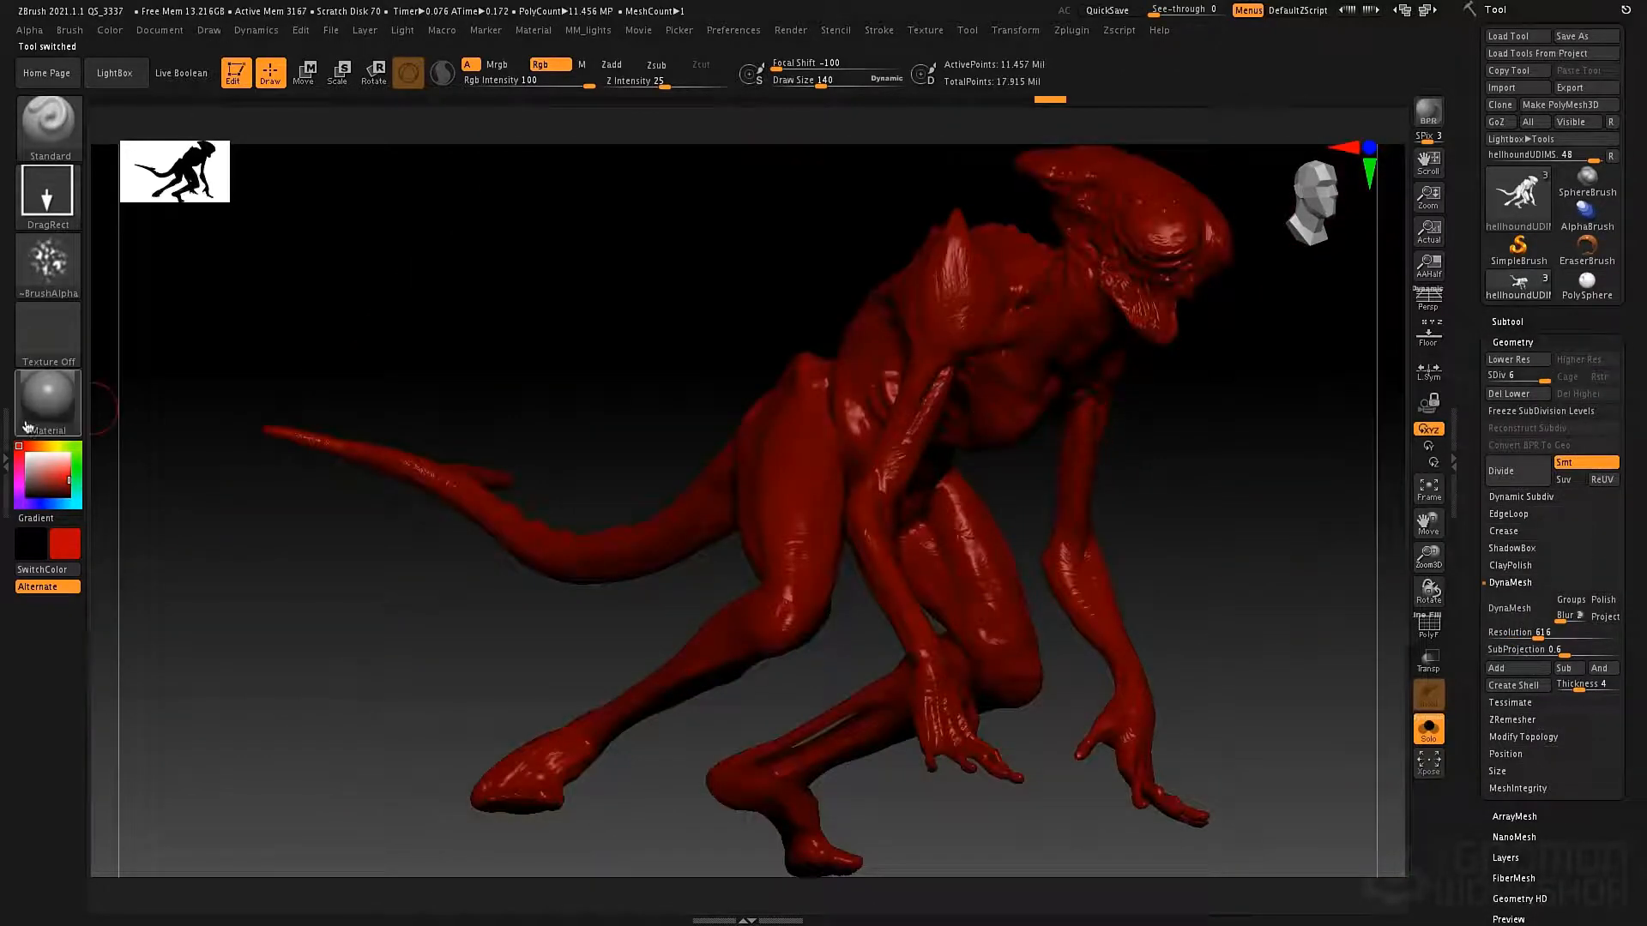
left_click(27, 453)
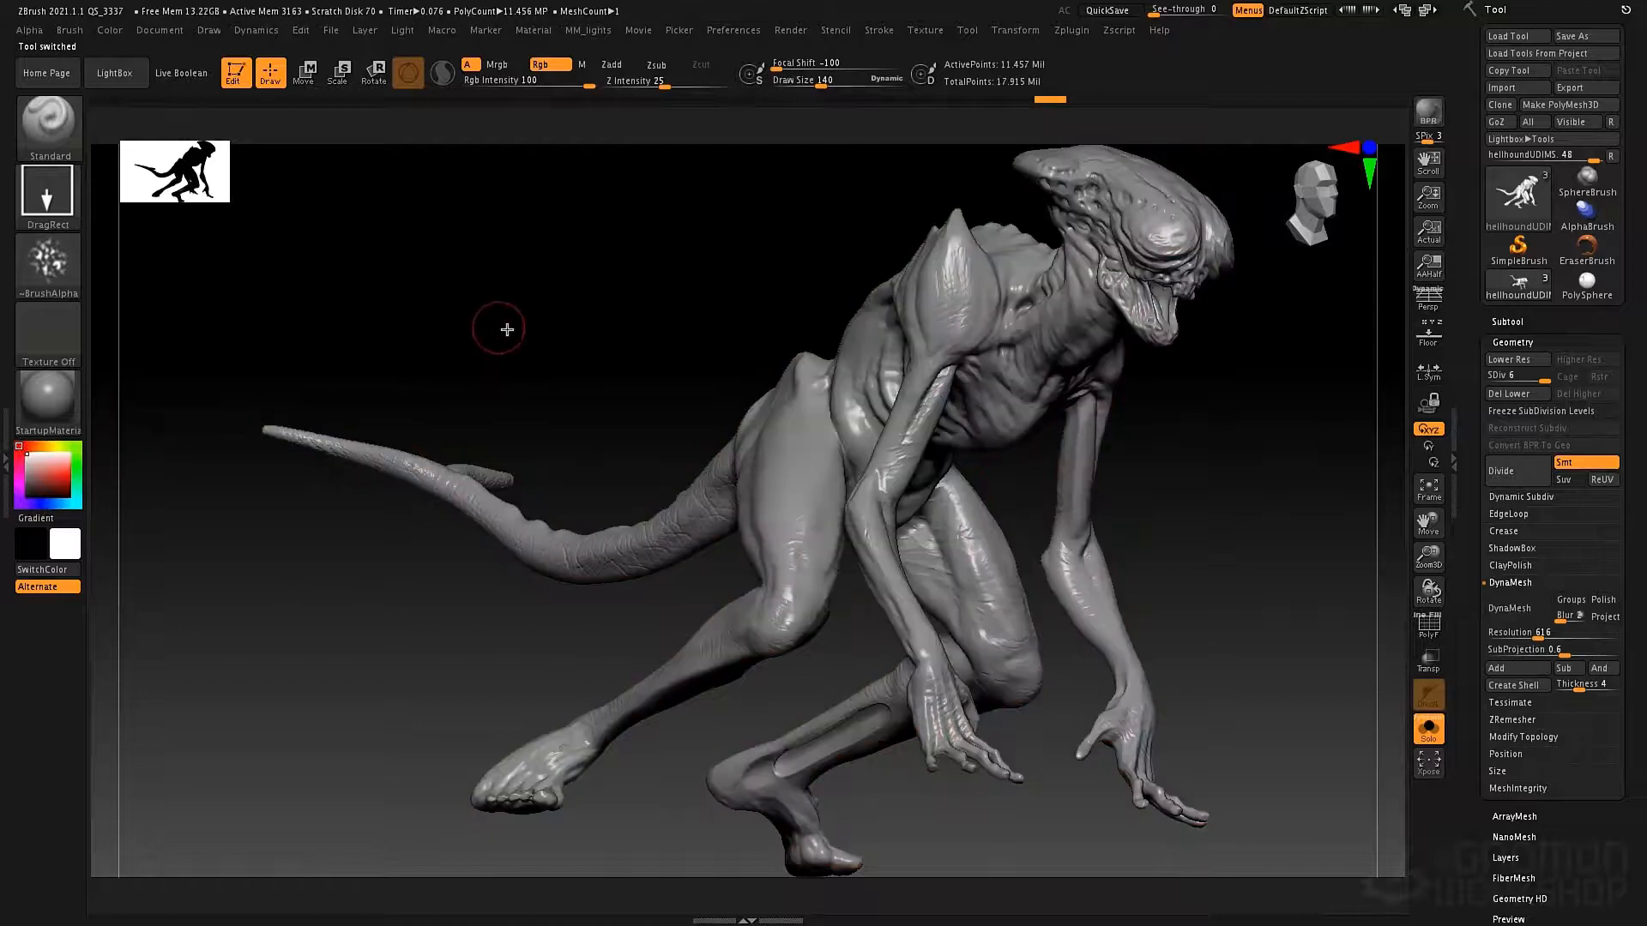
mouse_move(568, 333)
left_mouse_down("alt")
mouse_move(541, 357)
mouse_move(554, 323)
left_mouse_up("alt")
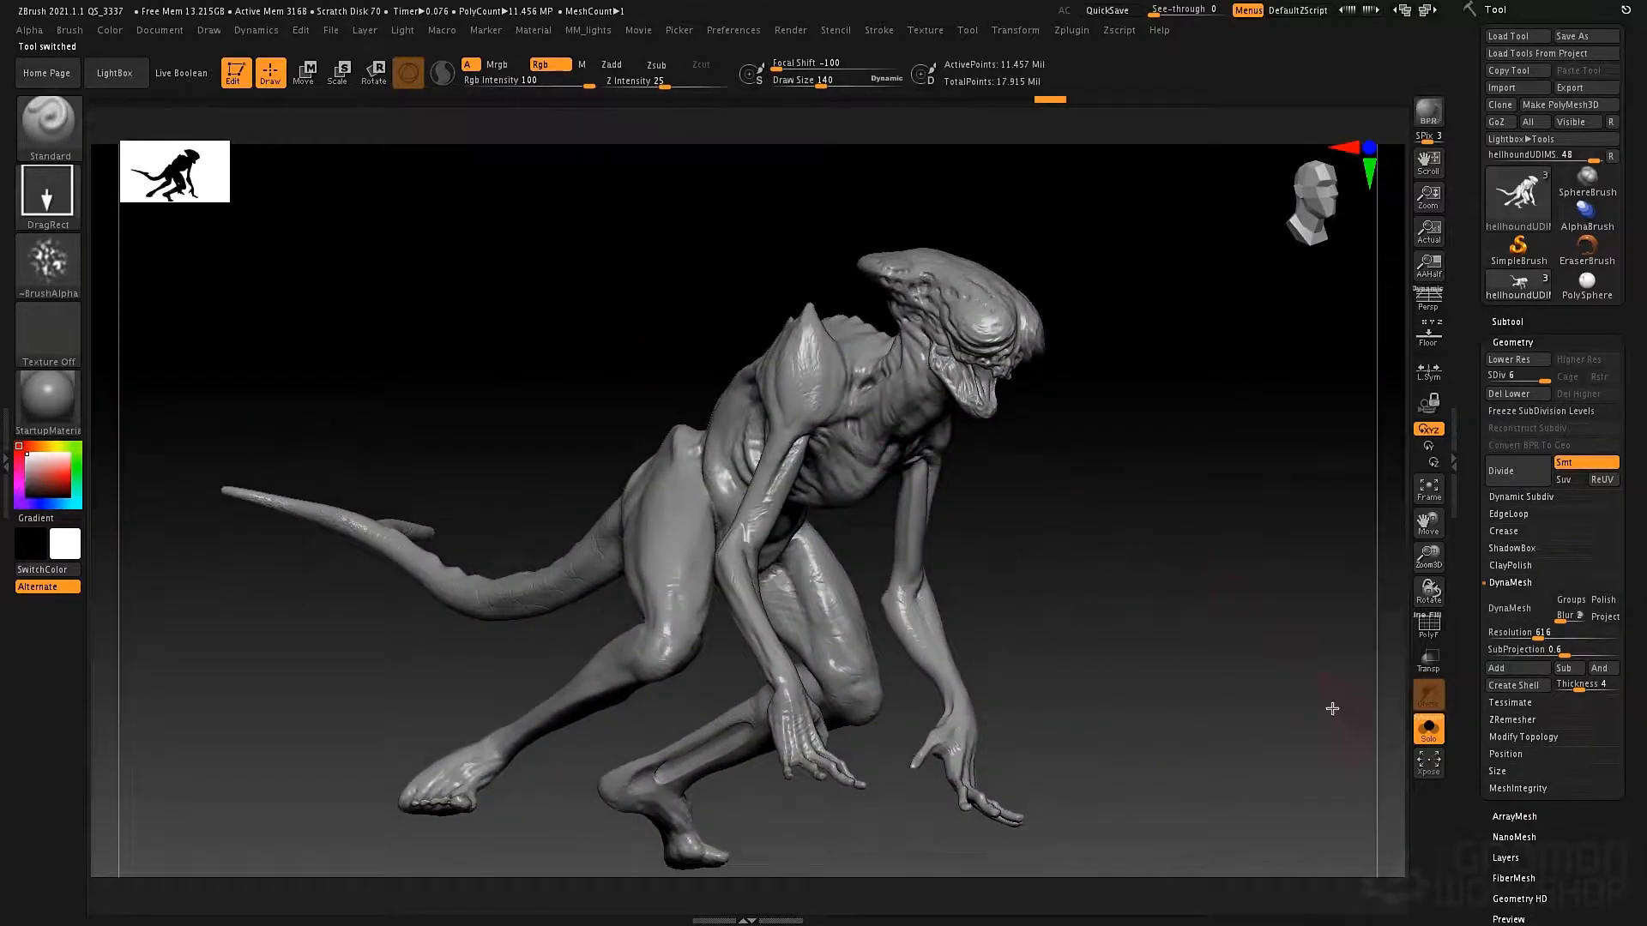
- Turn off Solo mode to show all of the creature's subtools, and bring the Polygroups options into view
left_click(1425, 733)
left_click_drag(1040, 544, 1053, 517)
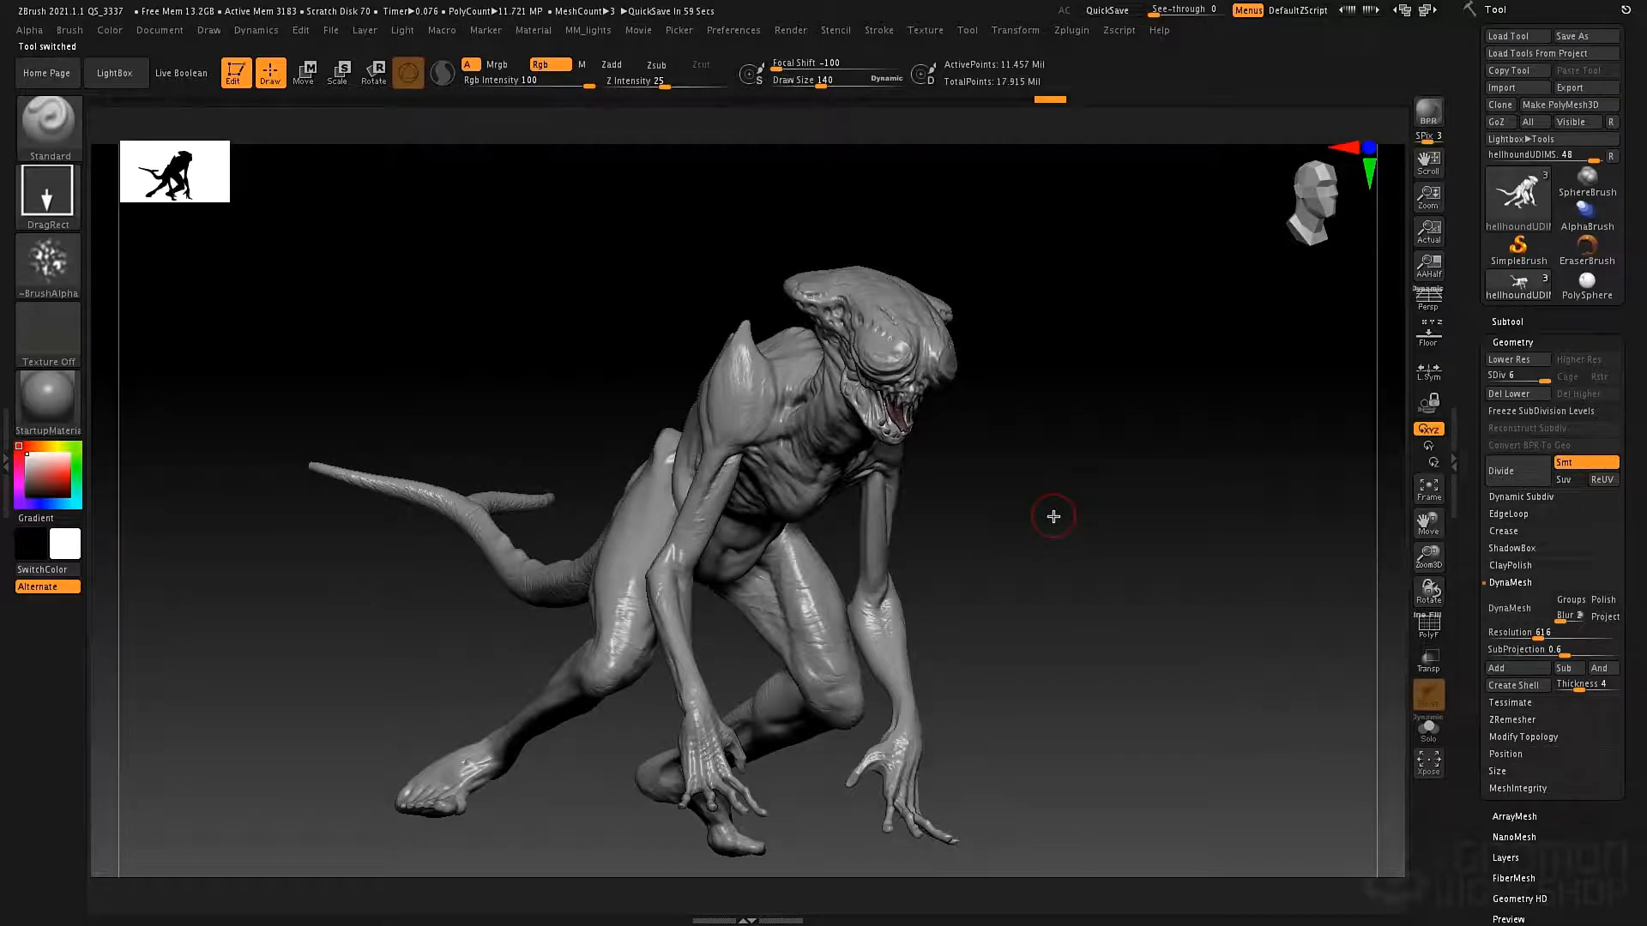
scroll(1464, 696, "down", 8)
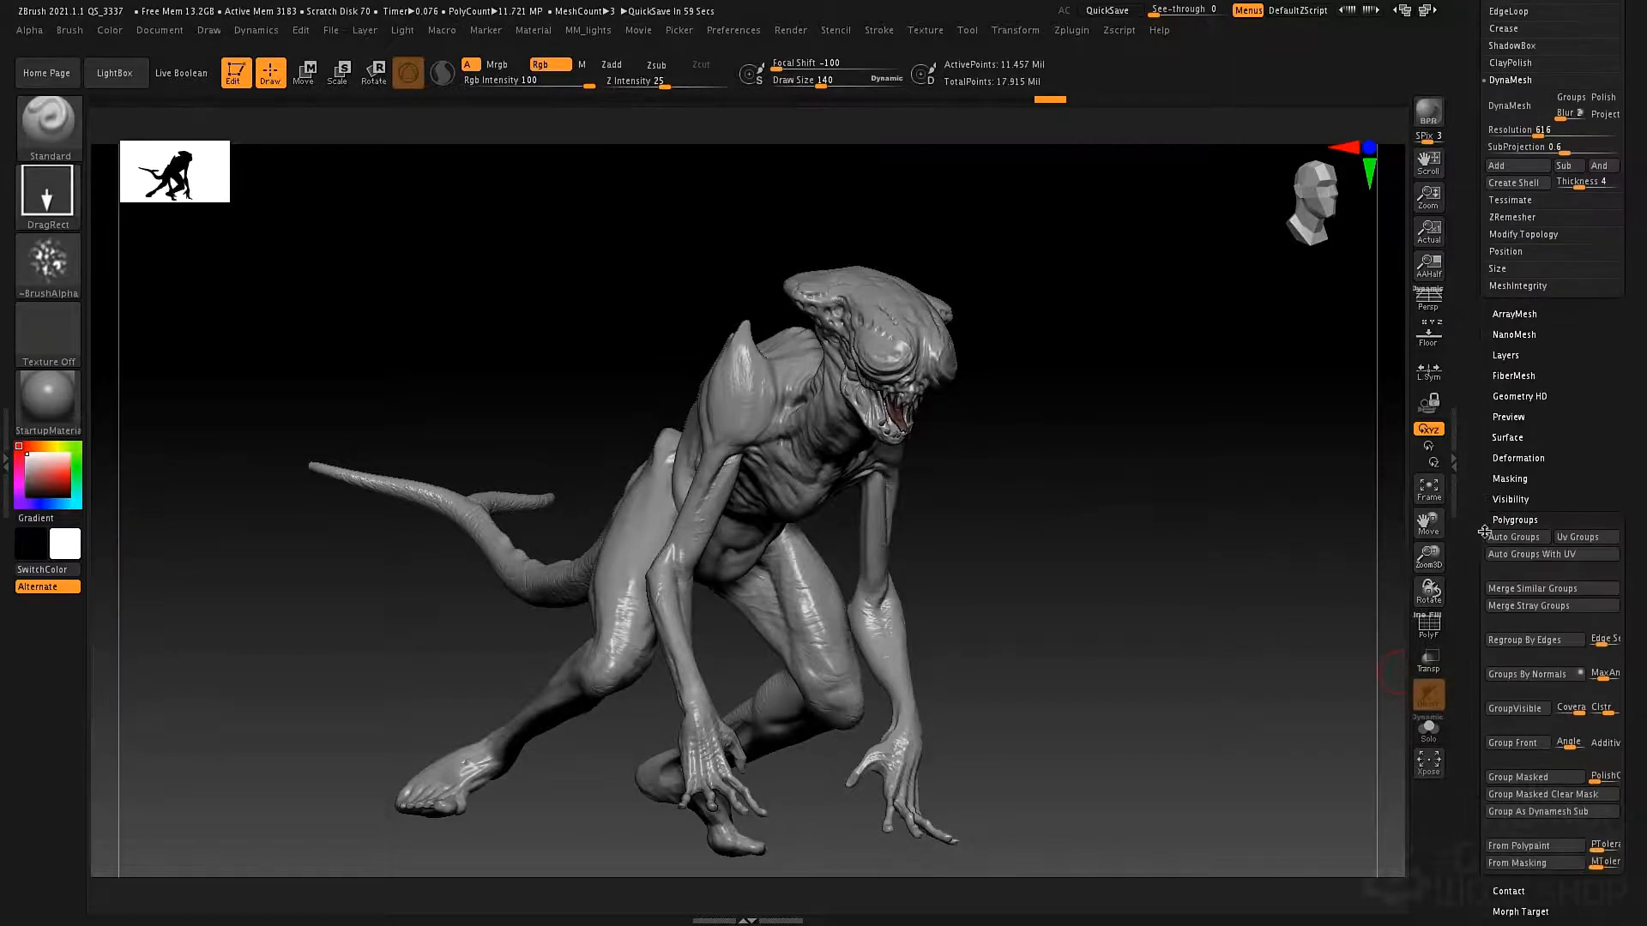